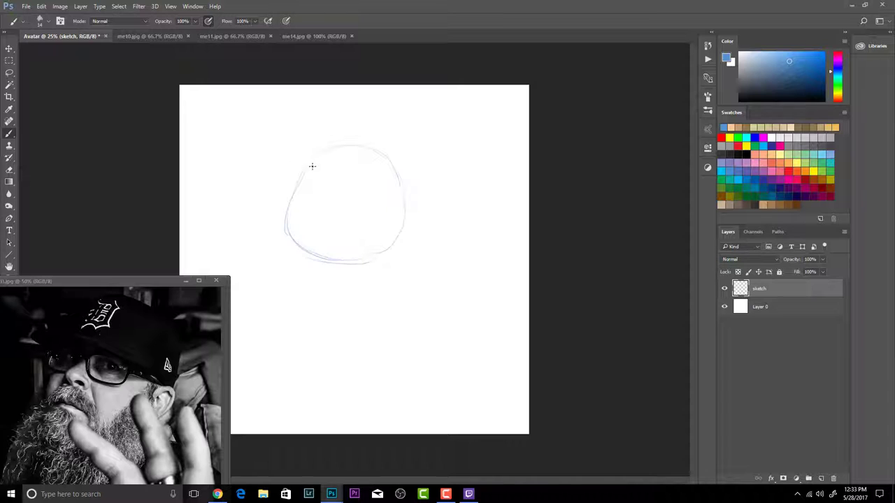
Sketch the glasses and ear over the round head guide, and try a cap brim above them
{"action": "mouse_move", "coordinate": [396, 168]}
{"action": "left_mouse_down"}
{"action": "mouse_move", "coordinate": [291, 160]}
{"action": "mouse_move", "coordinate": [273, 170]}
{"action": "mouse_move", "coordinate": [322, 154]}
{"action": "mouse_move", "coordinate": [271, 165]}
{"action": "mouse_move", "coordinate": [334, 179]}
{"action": "mouse_move", "coordinate": [309, 196]}
{"action": "mouse_move", "coordinate": [328, 195]}
{"action": "mouse_move", "coordinate": [325, 178]}
{"action": "mouse_move", "coordinate": [346, 175]}
{"action": "mouse_move", "coordinate": [373, 200]}
{"action": "mouse_move", "coordinate": [400, 185]}
{"action": "mouse_move", "coordinate": [408, 202]}
{"action": "mouse_move", "coordinate": [413, 191]}
{"action": "mouse_move", "coordinate": [393, 165]}
{"action": "mouse_move", "coordinate": [383, 183]}
{"action": "mouse_move", "coordinate": [349, 173]}
{"action": "mouse_move", "coordinate": [346, 186]}
{"action": "mouse_move", "coordinate": [384, 175]}
{"action": "left_mouse_up"}
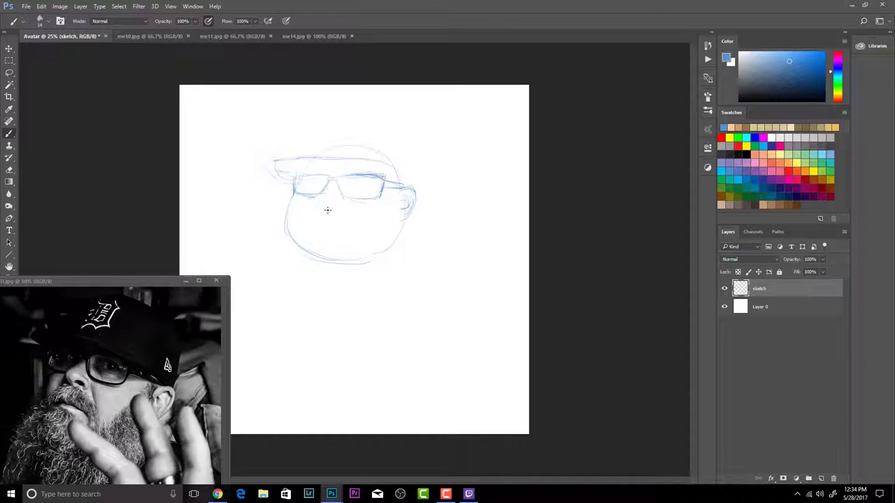
{"action": "mouse_move", "coordinate": [303, 175]}
{"action": "left_mouse_down"}
{"action": "mouse_move", "coordinate": [287, 157]}
{"action": "mouse_move", "coordinate": [388, 168]}
{"action": "left_mouse_up"}
{"action": "key", "text": "ctrl+z"}
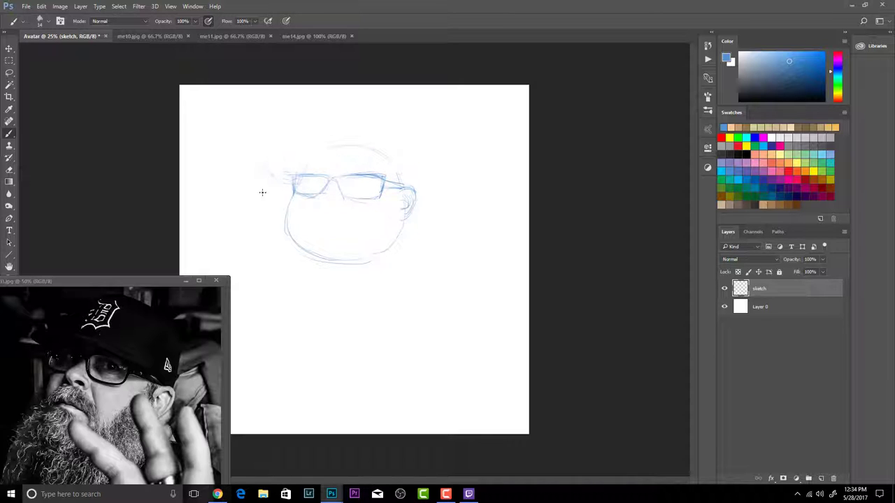
Sketch the baseball cap with a wide brim above the glasses and a rounded crown over the head
{"action": "mouse_move", "coordinate": [269, 168]}
{"action": "left_mouse_down"}
{"action": "mouse_move", "coordinate": [329, 166]}
{"action": "mouse_move", "coordinate": [414, 185]}
{"action": "left_mouse_up"}
{"action": "mouse_move", "coordinate": [316, 148]}
{"action": "left_mouse_down"}
{"action": "mouse_move", "coordinate": [350, 126]}
{"action": "mouse_move", "coordinate": [410, 146]}
{"action": "mouse_move", "coordinate": [412, 175]}
{"action": "left_mouse_up"}
{"action": "mouse_move", "coordinate": [306, 154]}
{"action": "left_mouse_down"}
{"action": "mouse_move", "coordinate": [363, 124]}
{"action": "mouse_move", "coordinate": [411, 157]}
{"action": "mouse_move", "coordinate": [413, 182]}
{"action": "left_mouse_up"}
Sketch the nose and moustached mouth below the glasses, and the left outline of the long beard
{"action": "mouse_move", "coordinate": [309, 163]}
{"action": "left_mouse_down"}
{"action": "mouse_move", "coordinate": [278, 168]}
{"action": "mouse_move", "coordinate": [277, 179]}
{"action": "mouse_move", "coordinate": [269, 170]}
{"action": "mouse_move", "coordinate": [295, 161]}
{"action": "mouse_move", "coordinate": [366, 167]}
{"action": "mouse_move", "coordinate": [318, 170]}
{"action": "mouse_move", "coordinate": [353, 171]}
{"action": "mouse_move", "coordinate": [318, 176]}
{"action": "mouse_move", "coordinate": [345, 195]}
{"action": "left_mouse_up"}
{"action": "mouse_move", "coordinate": [343, 179]}
{"action": "left_mouse_down"}
{"action": "mouse_move", "coordinate": [384, 179]}
{"action": "mouse_move", "coordinate": [376, 197]}
{"action": "left_mouse_up"}
{"action": "mouse_move", "coordinate": [295, 178]}
{"action": "left_mouse_down"}
{"action": "mouse_move", "coordinate": [324, 182]}
{"action": "mouse_move", "coordinate": [293, 189]}
{"action": "mouse_move", "coordinate": [296, 174]}
{"action": "mouse_move", "coordinate": [315, 206]}
{"action": "mouse_move", "coordinate": [318, 195]}
{"action": "mouse_move", "coordinate": [315, 207]}
{"action": "mouse_move", "coordinate": [332, 211]}
{"action": "mouse_move", "coordinate": [331, 202]}
{"action": "mouse_move", "coordinate": [347, 212]}
{"action": "mouse_move", "coordinate": [304, 229]}
{"action": "mouse_move", "coordinate": [339, 234]}
{"action": "mouse_move", "coordinate": [340, 214]}
{"action": "mouse_move", "coordinate": [350, 223]}
{"action": "mouse_move", "coordinate": [297, 194]}
{"action": "mouse_move", "coordinate": [261, 281]}
{"action": "left_mouse_up"}
{"action": "mouse_move", "coordinate": [277, 250]}
{"action": "left_mouse_down"}
{"action": "mouse_move", "coordinate": [262, 319]}
{"action": "mouse_move", "coordinate": [282, 333]}
{"action": "left_mouse_up"}
Move the reference photo window higher, and complete the long beard outline from the ear around its rounded bottom
{"action": "left_click_drag", "start_coordinate": [160, 282], "coordinate": [157, 203]}
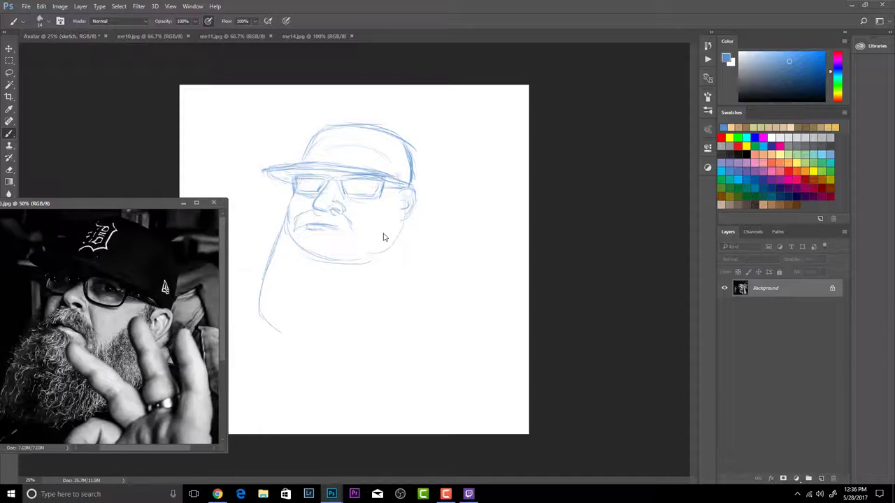
{"action": "left_click", "coordinate": [359, 226]}
{"action": "left_click_drag", "start_coordinate": [347, 217], "coordinate": [364, 238]}
{"action": "mouse_move", "coordinate": [362, 237]}
{"action": "left_mouse_down"}
{"action": "mouse_move", "coordinate": [393, 212]}
{"action": "mouse_move", "coordinate": [395, 190]}
{"action": "mouse_move", "coordinate": [398, 218]}
{"action": "mouse_move", "coordinate": [421, 238]}
{"action": "left_mouse_up"}
{"action": "left_click_drag", "start_coordinate": [404, 224], "coordinate": [397, 283]}
{"action": "left_click_drag", "start_coordinate": [402, 264], "coordinate": [329, 352]}
{"action": "left_click_drag", "start_coordinate": [259, 313], "coordinate": [294, 354]}
{"action": "mouse_move", "coordinate": [274, 341]}
{"action": "left_mouse_down"}
{"action": "mouse_move", "coordinate": [370, 341]}
{"action": "mouse_move", "coordinate": [391, 319]}
{"action": "left_mouse_up"}
Try hair strokes around the chin, and erase them along with the rough mouth and moustache
{"action": "mouse_move", "coordinate": [306, 231]}
{"action": "left_mouse_down"}
{"action": "mouse_move", "coordinate": [296, 246]}
{"action": "mouse_move", "coordinate": [302, 253]}
{"action": "left_mouse_up"}
{"action": "left_click_drag", "start_coordinate": [312, 255], "coordinate": [327, 258]}
{"action": "left_click_drag", "start_coordinate": [301, 232], "coordinate": [298, 255]}
{"action": "mouse_move", "coordinate": [322, 245]}
{"action": "left_mouse_down"}
{"action": "mouse_move", "coordinate": [312, 256]}
{"action": "mouse_move", "coordinate": [351, 250]}
{"action": "left_mouse_up"}
{"action": "mouse_move", "coordinate": [297, 219]}
{"action": "left_mouse_down"}
{"action": "mouse_move", "coordinate": [298, 233]}
{"action": "mouse_move", "coordinate": [358, 240]}
{"action": "left_mouse_up"}
{"action": "left_click_drag", "start_coordinate": [348, 219], "coordinate": [362, 239]}
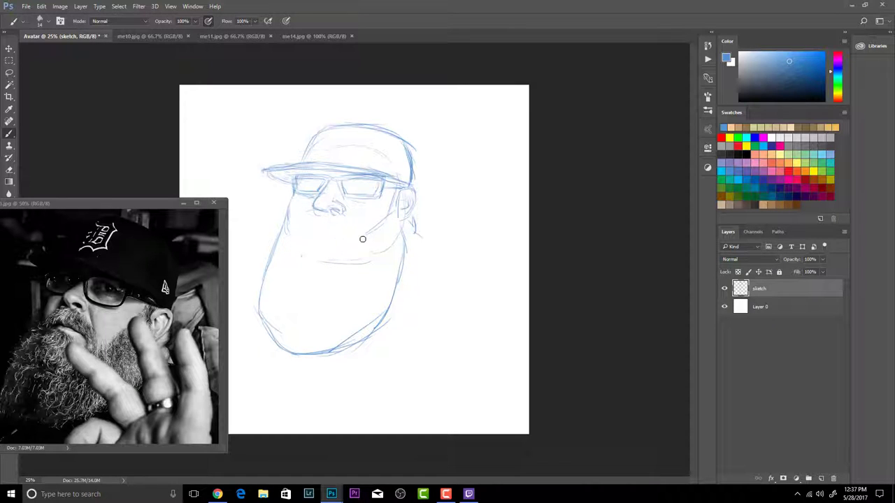
Redraw the moustache, mouth and chin tuft, and reinforce the cap's crown
{"action": "mouse_move", "coordinate": [326, 210]}
{"action": "left_mouse_down"}
{"action": "mouse_move", "coordinate": [299, 233]}
{"action": "mouse_move", "coordinate": [357, 233]}
{"action": "mouse_move", "coordinate": [360, 242]}
{"action": "left_mouse_up"}
{"action": "mouse_move", "coordinate": [317, 132]}
{"action": "left_mouse_down"}
{"action": "mouse_move", "coordinate": [345, 123]}
{"action": "mouse_move", "coordinate": [386, 131]}
{"action": "mouse_move", "coordinate": [403, 177]}
{"action": "left_mouse_up"}
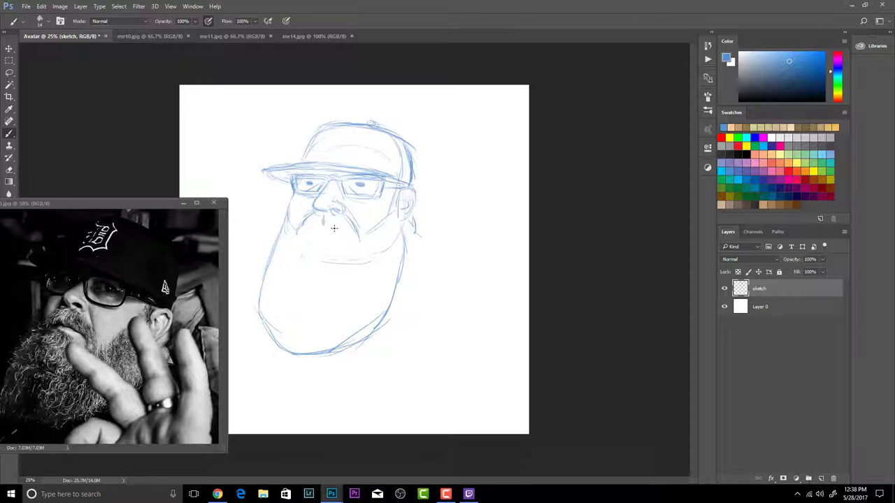
{"action": "mouse_move", "coordinate": [335, 228]}
{"action": "left_mouse_down"}
{"action": "mouse_move", "coordinate": [352, 242]}
{"action": "mouse_move", "coordinate": [325, 230]}
{"action": "left_mouse_up"}
{"action": "mouse_move", "coordinate": [351, 240]}
{"action": "left_mouse_down"}
{"action": "mouse_move", "coordinate": [322, 263]}
{"action": "mouse_move", "coordinate": [315, 243]}
{"action": "mouse_move", "coordinate": [302, 242]}
{"action": "mouse_move", "coordinate": [339, 234]}
{"action": "left_mouse_up"}
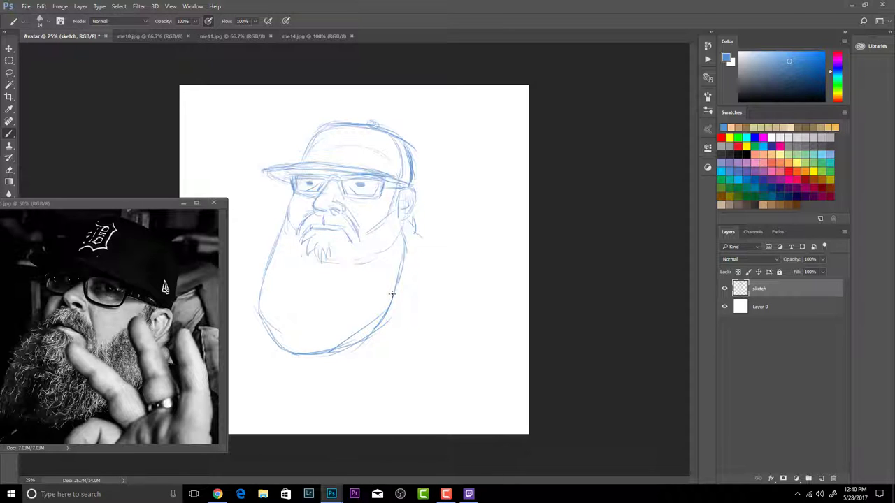
Add jagged hair tufts along both sides and the bottom of the beard outline
{"action": "mouse_move", "coordinate": [404, 223]}
{"action": "left_mouse_down"}
{"action": "mouse_move", "coordinate": [395, 290]}
{"action": "mouse_move", "coordinate": [354, 348]}
{"action": "left_mouse_up"}
{"action": "left_click_drag", "start_coordinate": [355, 331], "coordinate": [306, 360]}
{"action": "mouse_move", "coordinate": [261, 314]}
{"action": "left_mouse_down"}
{"action": "mouse_move", "coordinate": [312, 373]}
{"action": "mouse_move", "coordinate": [328, 362]}
{"action": "left_mouse_up"}
{"action": "left_click_drag", "start_coordinate": [285, 219], "coordinate": [268, 252]}
{"action": "mouse_move", "coordinate": [270, 255]}
{"action": "left_mouse_down"}
{"action": "mouse_move", "coordinate": [259, 301]}
{"action": "mouse_move", "coordinate": [269, 343]}
{"action": "left_mouse_up"}
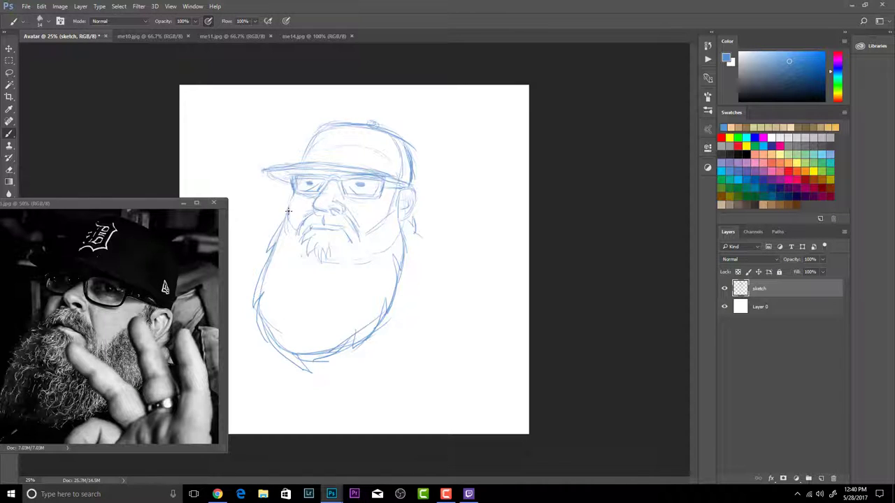
Strengthen the cheek and ear lines, and sketch the collar and sloping shoulders on both sides of the beard
{"action": "left_click_drag", "start_coordinate": [288, 205], "coordinate": [300, 238]}
{"action": "mouse_move", "coordinate": [364, 234]}
{"action": "left_mouse_down"}
{"action": "mouse_move", "coordinate": [390, 207]}
{"action": "mouse_move", "coordinate": [405, 226]}
{"action": "mouse_move", "coordinate": [385, 188]}
{"action": "mouse_move", "coordinate": [420, 193]}
{"action": "left_mouse_up"}
{"action": "mouse_move", "coordinate": [416, 190]}
{"action": "left_mouse_down"}
{"action": "mouse_move", "coordinate": [403, 222]}
{"action": "mouse_move", "coordinate": [412, 194]}
{"action": "left_mouse_up"}
{"action": "mouse_move", "coordinate": [412, 194]}
{"action": "left_mouse_down"}
{"action": "mouse_move", "coordinate": [416, 257]}
{"action": "mouse_move", "coordinate": [419, 234]}
{"action": "mouse_move", "coordinate": [481, 281]}
{"action": "left_mouse_up"}
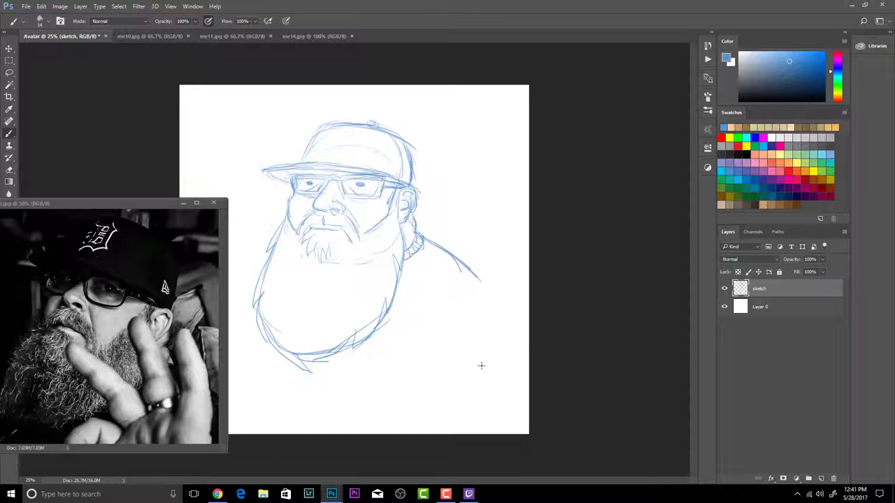
{"action": "left_click_drag", "start_coordinate": [274, 237], "coordinate": [232, 268]}
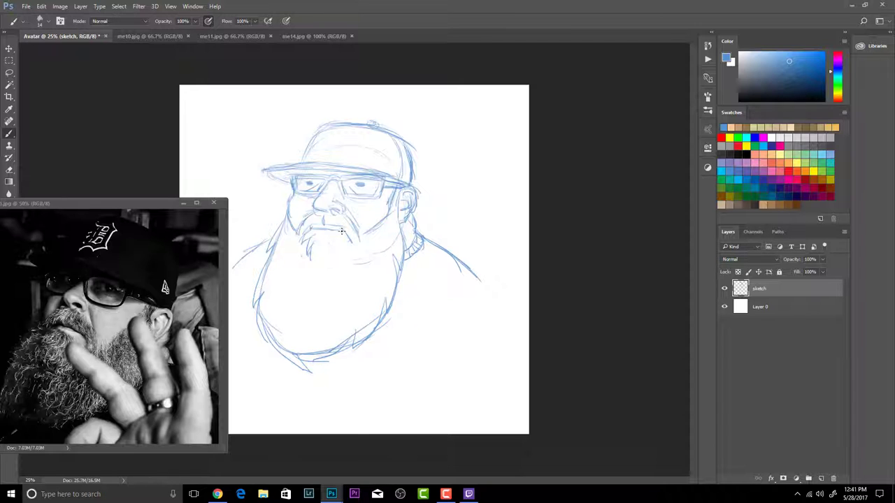
Erase the chin tuft below the mouth, and darken the contour of the cap brim
{"action": "mouse_move", "coordinate": [310, 254]}
{"action": "left_mouse_down"}
{"action": "mouse_move", "coordinate": [307, 212]}
{"action": "mouse_move", "coordinate": [350, 239]}
{"action": "mouse_move", "coordinate": [352, 228]}
{"action": "mouse_move", "coordinate": [335, 217]}
{"action": "mouse_move", "coordinate": [366, 231]}
{"action": "left_mouse_up"}
{"action": "mouse_move", "coordinate": [265, 169]}
{"action": "left_mouse_down"}
{"action": "mouse_move", "coordinate": [326, 164]}
{"action": "mouse_move", "coordinate": [402, 179]}
{"action": "left_mouse_up"}
{"action": "left_click_drag", "start_coordinate": [302, 170], "coordinate": [389, 177]}
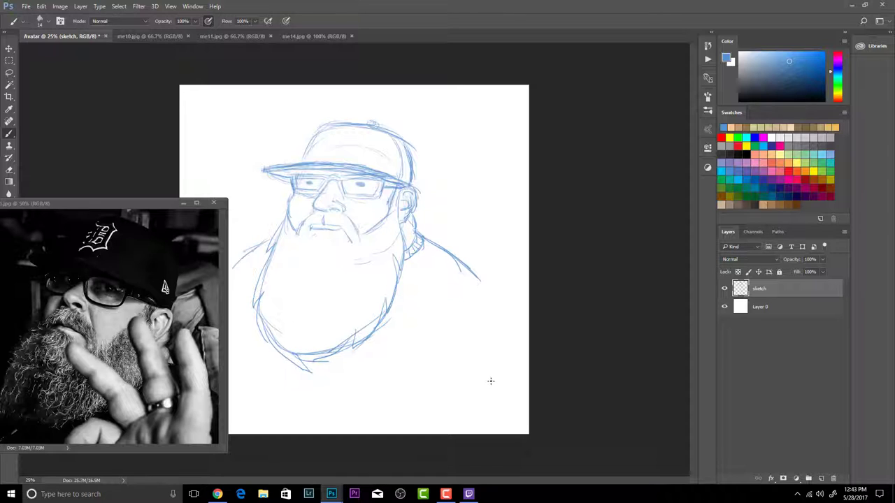
{"action": "left_click_drag", "start_coordinate": [308, 231], "coordinate": [316, 265]}
{"action": "key", "text": "ctrl+z"}
{"action": "mouse_move", "coordinate": [312, 234]}
{"action": "left_mouse_down"}
{"action": "mouse_move", "coordinate": [302, 253]}
{"action": "mouse_move", "coordinate": [318, 260]}
{"action": "mouse_move", "coordinate": [334, 247]}
{"action": "mouse_move", "coordinate": [331, 258]}
{"action": "mouse_move", "coordinate": [304, 254]}
{"action": "mouse_move", "coordinate": [333, 257]}
{"action": "left_mouse_up"}
{"action": "key", "text": "ctrl+alt+z"}
{"action": "key", "text": "ctrl+alt+z"}
{"action": "key", "text": "ctrl+alt+z"}
Draw a pointed chin tuft beneath the mouth, undoing and reworking its strands up close
{"action": "left_click_drag", "start_coordinate": [326, 245], "coordinate": [319, 251]}
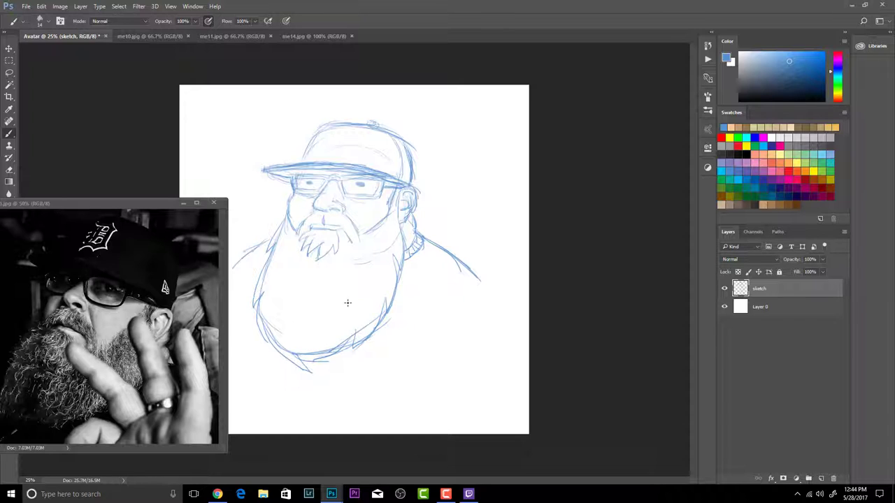
{"action": "key", "text": "ctrl+alt+z"}
{"action": "key", "text": "ctrl+alt+z"}
{"action": "key", "text": "ctrl+alt+z"}
{"action": "key", "text": "ctrl+plus"}
{"action": "key", "text": "ctrl+plus"}
{"action": "mouse_move", "coordinate": [280, 226]}
{"action": "left_mouse_down"}
{"action": "mouse_move", "coordinate": [279, 261]}
{"action": "mouse_move", "coordinate": [302, 232]}
{"action": "mouse_move", "coordinate": [305, 242]}
{"action": "mouse_move", "coordinate": [321, 206]}
{"action": "mouse_move", "coordinate": [320, 217]}
{"action": "left_mouse_up"}
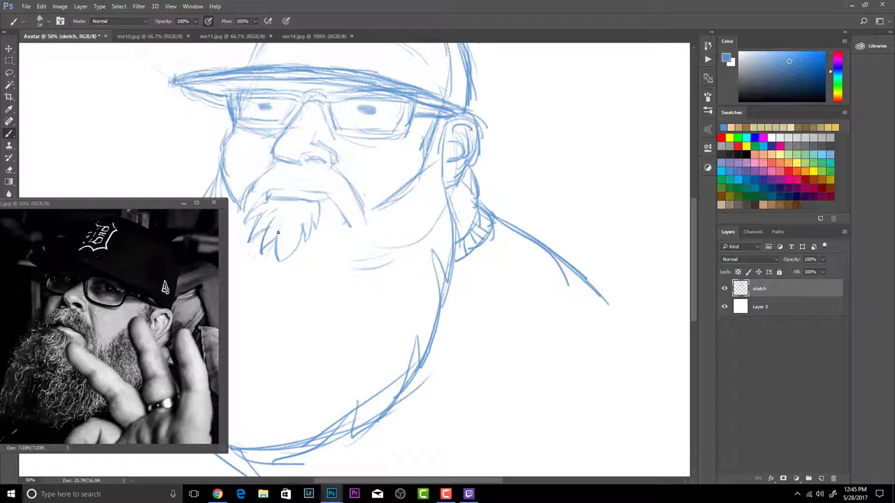
Strengthen the mouth, nostril and moustache lines, and erase both pupils inside the glasses
{"action": "mouse_move", "coordinate": [270, 193]}
{"action": "left_mouse_down"}
{"action": "mouse_move", "coordinate": [328, 193]}
{"action": "mouse_move", "coordinate": [346, 216]}
{"action": "mouse_move", "coordinate": [266, 200]}
{"action": "mouse_move", "coordinate": [281, 161]}
{"action": "left_mouse_up"}
{"action": "mouse_move", "coordinate": [324, 163]}
{"action": "left_mouse_down"}
{"action": "mouse_move", "coordinate": [313, 162]}
{"action": "mouse_move", "coordinate": [335, 164]}
{"action": "mouse_move", "coordinate": [281, 163]}
{"action": "mouse_move", "coordinate": [247, 201]}
{"action": "left_mouse_up"}
{"action": "left_click_drag", "start_coordinate": [257, 116], "coordinate": [269, 107]}
{"action": "left_click_drag", "start_coordinate": [378, 111], "coordinate": [365, 111]}
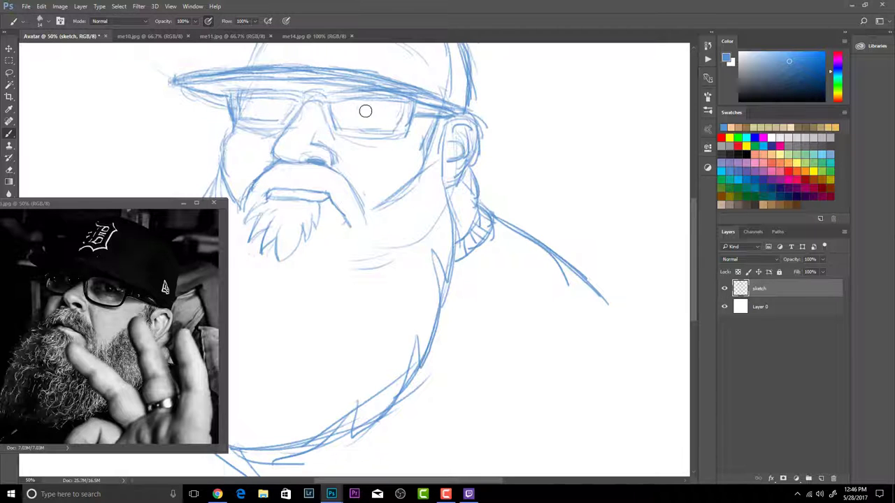
Clean up the right half of the cap brim, and erase the rough lines of the glasses
{"action": "left_click_drag", "start_coordinate": [327, 60], "coordinate": [425, 86]}
{"action": "left_click_drag", "start_coordinate": [288, 67], "coordinate": [419, 89]}
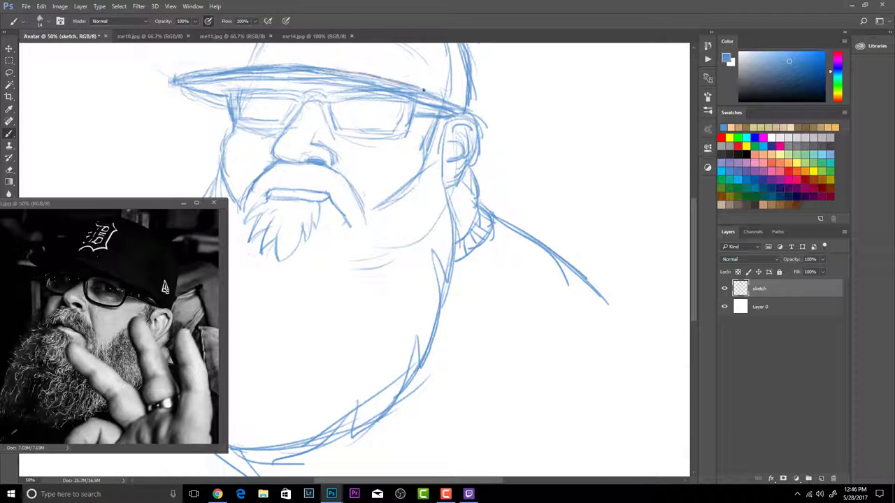
{"action": "key", "text": "e"}
{"action": "mouse_move", "coordinate": [256, 122]}
{"action": "left_mouse_down"}
{"action": "mouse_move", "coordinate": [266, 108]}
{"action": "mouse_move", "coordinate": [250, 133]}
{"action": "mouse_move", "coordinate": [310, 105]}
{"action": "mouse_move", "coordinate": [377, 143]}
{"action": "left_mouse_up"}
{"action": "mouse_move", "coordinate": [364, 89]}
{"action": "left_mouse_down"}
{"action": "mouse_move", "coordinate": [392, 90]}
{"action": "mouse_move", "coordinate": [364, 128]}
{"action": "mouse_move", "coordinate": [346, 106]}
{"action": "left_mouse_up"}
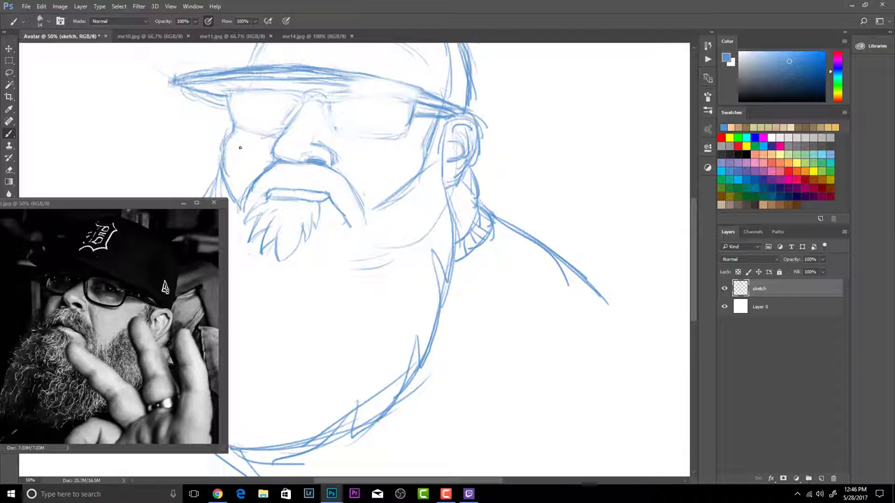
Redraw the left lens outline, and strengthen the bridge and the nose line beside it
{"action": "mouse_move", "coordinate": [226, 118]}
{"action": "left_mouse_down"}
{"action": "mouse_move", "coordinate": [226, 100]}
{"action": "mouse_move", "coordinate": [270, 132]}
{"action": "mouse_move", "coordinate": [284, 132]}
{"action": "left_mouse_up"}
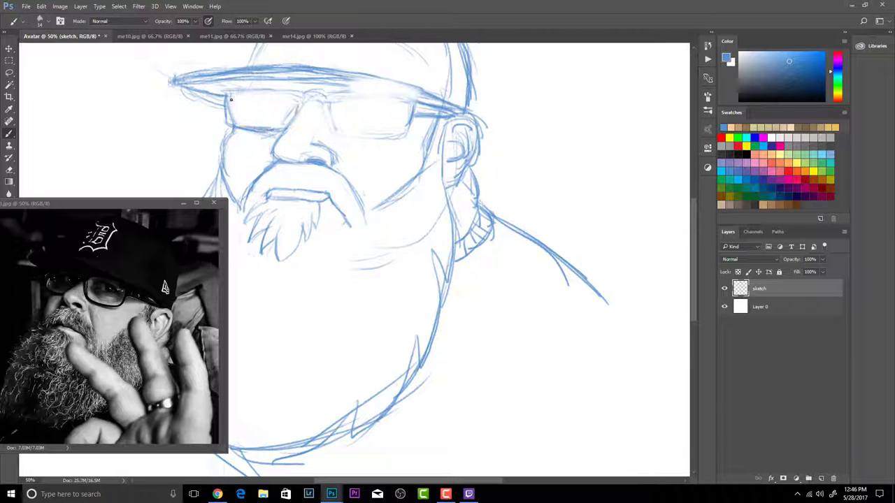
{"action": "mouse_move", "coordinate": [228, 94]}
{"action": "left_mouse_down"}
{"action": "mouse_move", "coordinate": [230, 112]}
{"action": "mouse_move", "coordinate": [250, 96]}
{"action": "mouse_move", "coordinate": [296, 94]}
{"action": "left_mouse_up"}
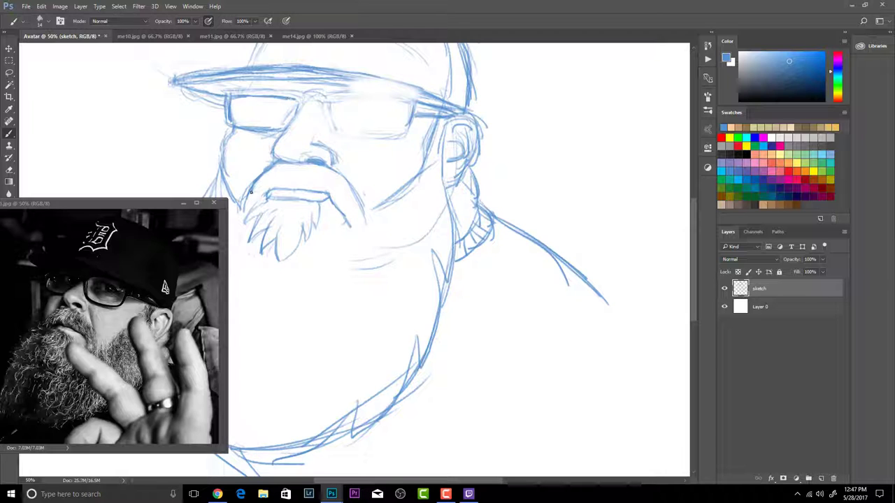
{"action": "key", "text": "ctrl+z"}
{"action": "mouse_move", "coordinate": [224, 101]}
{"action": "left_mouse_down"}
{"action": "mouse_move", "coordinate": [236, 91]}
{"action": "mouse_move", "coordinate": [302, 92]}
{"action": "mouse_move", "coordinate": [303, 110]}
{"action": "mouse_move", "coordinate": [274, 155]}
{"action": "mouse_move", "coordinate": [282, 162]}
{"action": "left_mouse_up"}
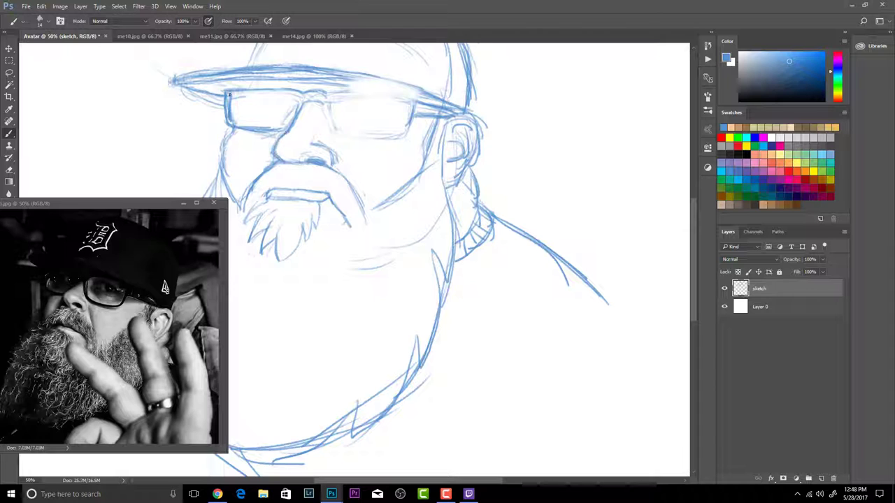
Thicken the left lens frame with clean inner and lower edges up to the bridge
{"action": "mouse_move", "coordinate": [231, 93]}
{"action": "left_mouse_down"}
{"action": "mouse_move", "coordinate": [301, 98]}
{"action": "mouse_move", "coordinate": [295, 113]}
{"action": "left_mouse_up"}
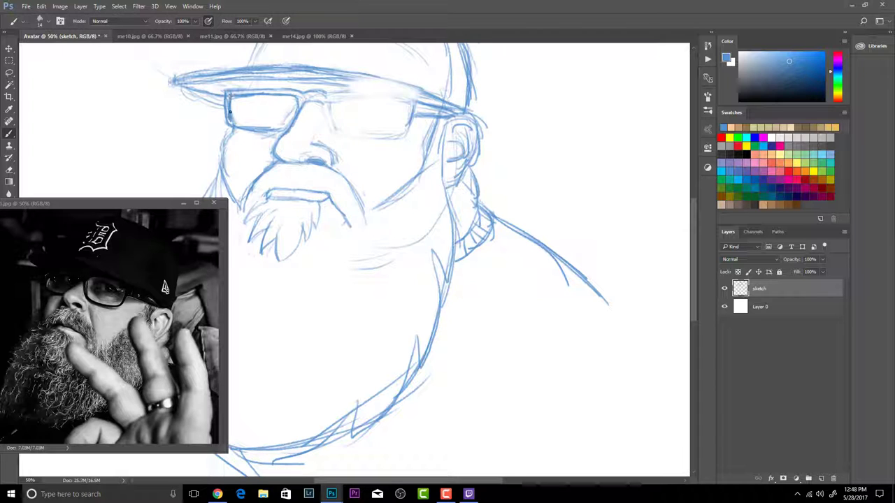
{"action": "left_click_drag", "start_coordinate": [234, 121], "coordinate": [282, 128]}
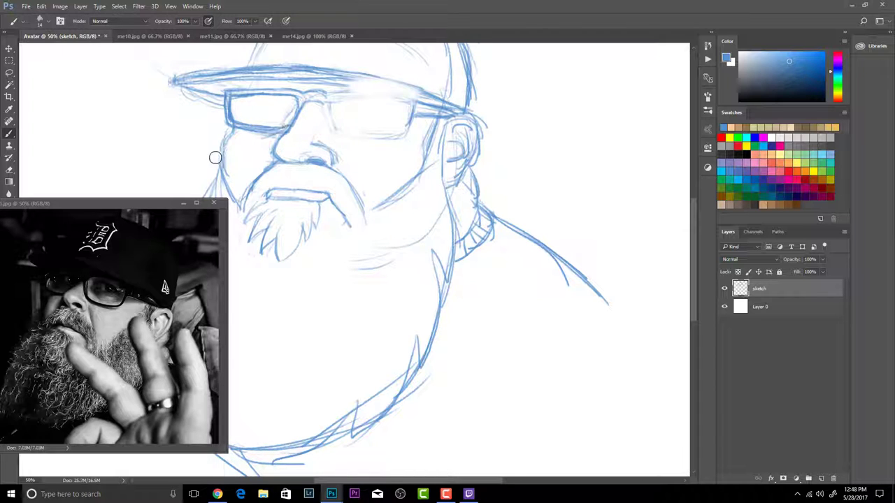
{"action": "key", "text": "ctrl+z"}
{"action": "left_click_drag", "start_coordinate": [234, 126], "coordinate": [284, 132]}
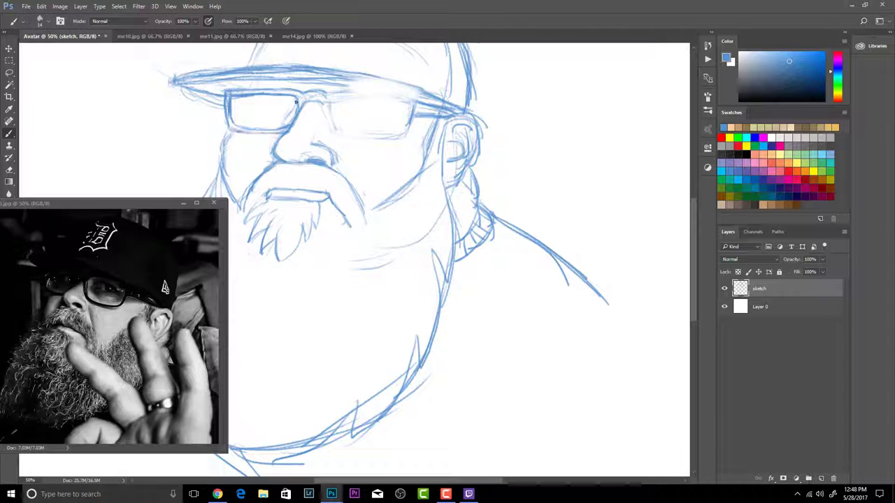
{"action": "mouse_move", "coordinate": [303, 99]}
{"action": "left_mouse_down"}
{"action": "mouse_move", "coordinate": [327, 110]}
{"action": "mouse_move", "coordinate": [299, 108]}
{"action": "left_mouse_up"}
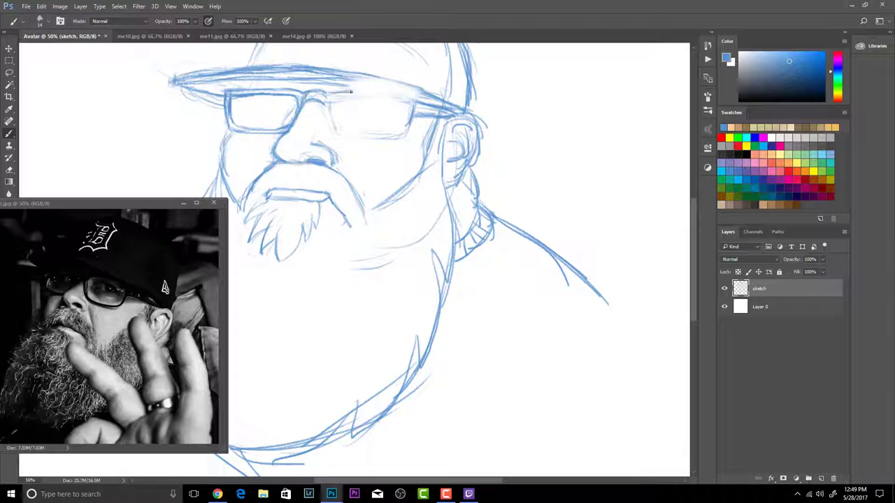
Redraw the right lens frame with clean outer and inner edges, and clear the rough temple lines beside it
{"action": "left_click_drag", "start_coordinate": [351, 91], "coordinate": [416, 95]}
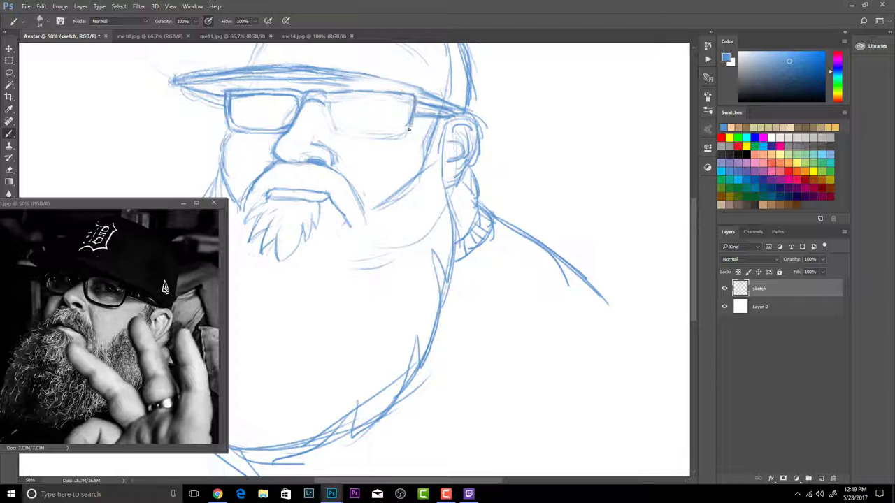
{"action": "mouse_move", "coordinate": [329, 116]}
{"action": "left_mouse_down"}
{"action": "mouse_move", "coordinate": [332, 136]}
{"action": "mouse_move", "coordinate": [396, 137]}
{"action": "left_mouse_up"}
{"action": "mouse_move", "coordinate": [329, 99]}
{"action": "left_mouse_down"}
{"action": "mouse_move", "coordinate": [335, 130]}
{"action": "mouse_move", "coordinate": [389, 138]}
{"action": "mouse_move", "coordinate": [407, 136]}
{"action": "mouse_move", "coordinate": [407, 109]}
{"action": "left_mouse_up"}
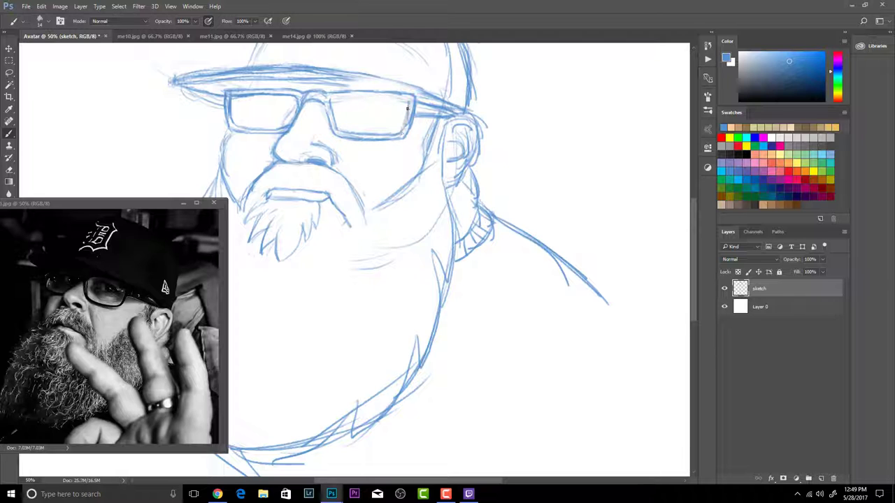
{"action": "mouse_move", "coordinate": [328, 99]}
{"action": "left_mouse_down"}
{"action": "mouse_move", "coordinate": [372, 96]}
{"action": "mouse_move", "coordinate": [430, 128]}
{"action": "left_mouse_up"}
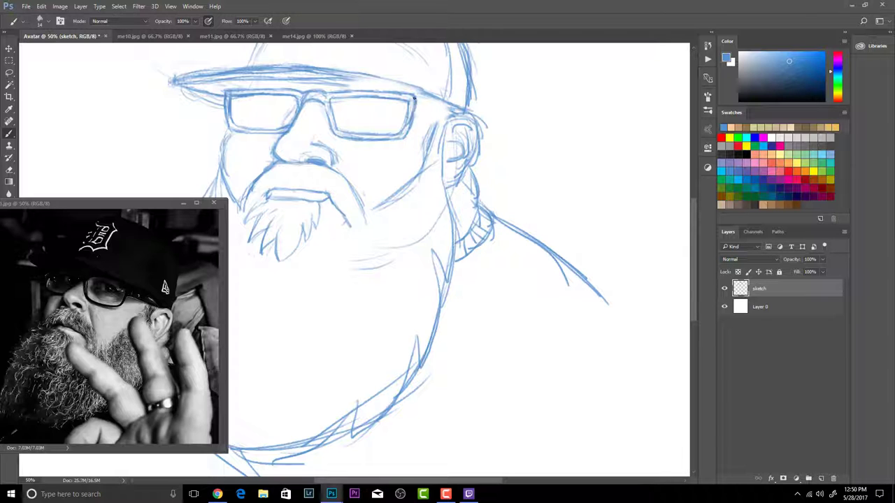
Draw the glasses' temple arm back to the ear, and redraw the ear with its inner contour
{"action": "mouse_move", "coordinate": [412, 96]}
{"action": "left_mouse_down"}
{"action": "mouse_move", "coordinate": [451, 112]}
{"action": "mouse_move", "coordinate": [436, 143]}
{"action": "left_mouse_up"}
{"action": "mouse_move", "coordinate": [469, 112]}
{"action": "left_mouse_down"}
{"action": "mouse_move", "coordinate": [462, 174]}
{"action": "mouse_move", "coordinate": [445, 183]}
{"action": "mouse_move", "coordinate": [462, 134]}
{"action": "mouse_move", "coordinate": [461, 174]}
{"action": "left_mouse_up"}
{"action": "mouse_move", "coordinate": [451, 138]}
{"action": "left_mouse_down"}
{"action": "mouse_move", "coordinate": [451, 156]}
{"action": "mouse_move", "coordinate": [470, 123]}
{"action": "left_mouse_up"}
{"action": "left_click_drag", "start_coordinate": [468, 123], "coordinate": [462, 157]}
{"action": "key", "text": "ctrl+z"}
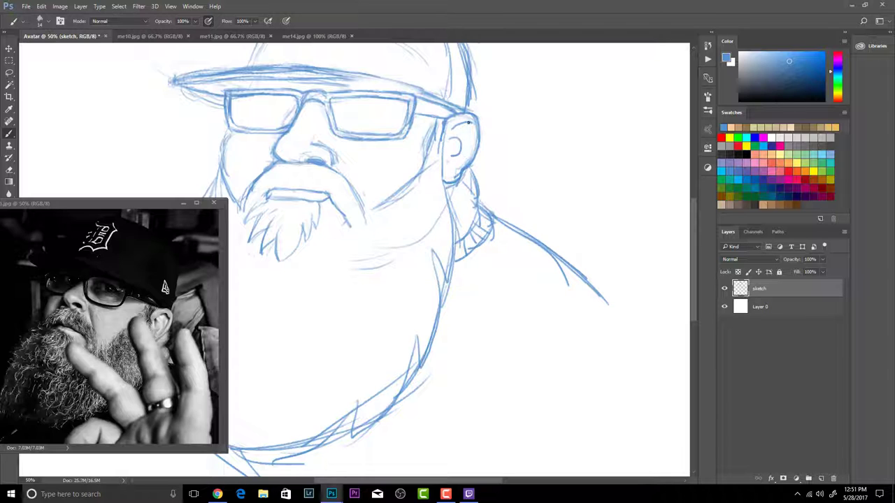
{"action": "key", "text": "ctrl+z"}
{"action": "left_click_drag", "start_coordinate": [469, 122], "coordinate": [461, 162]}
Darken the pointed strands of the chin tuft below the mouth
{"action": "left_click_drag", "start_coordinate": [267, 196], "coordinate": [249, 237]}
{"action": "mouse_move", "coordinate": [267, 207]}
{"action": "left_mouse_down"}
{"action": "mouse_move", "coordinate": [265, 228]}
{"action": "mouse_move", "coordinate": [253, 229]}
{"action": "left_mouse_up"}
{"action": "mouse_move", "coordinate": [264, 231]}
{"action": "left_mouse_down"}
{"action": "mouse_move", "coordinate": [277, 255]}
{"action": "mouse_move", "coordinate": [314, 215]}
{"action": "left_mouse_up"}
{"action": "right_click", "coordinate": [283, 256]}
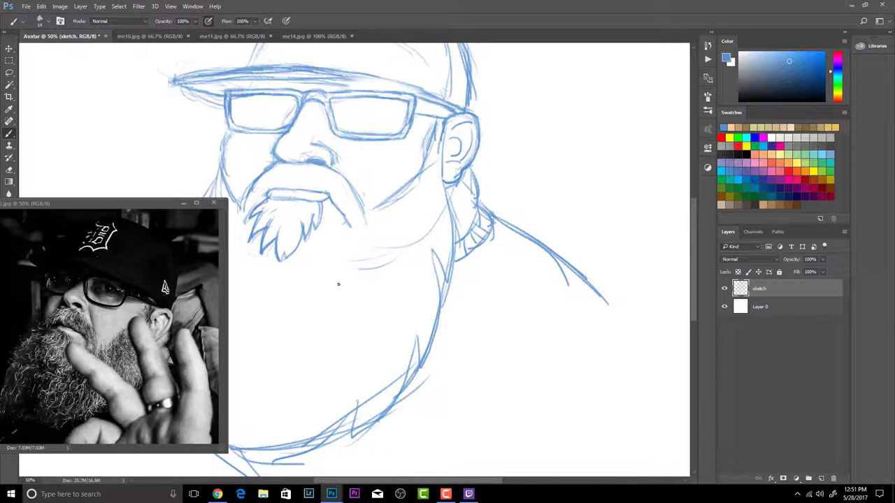
Erase the rough construction lines inside the beard outline, and tidy the lines by the ear and left cheek
{"action": "key", "text": "ctrl+minus"}
{"action": "key", "text": "ctrl+minus"}
{"action": "key", "text": "ctrl+minus"}
{"action": "key", "text": "ctrl+plus"}
{"action": "key", "text": "ctrl+plus"}
{"action": "key", "text": "ctrl+minus"}
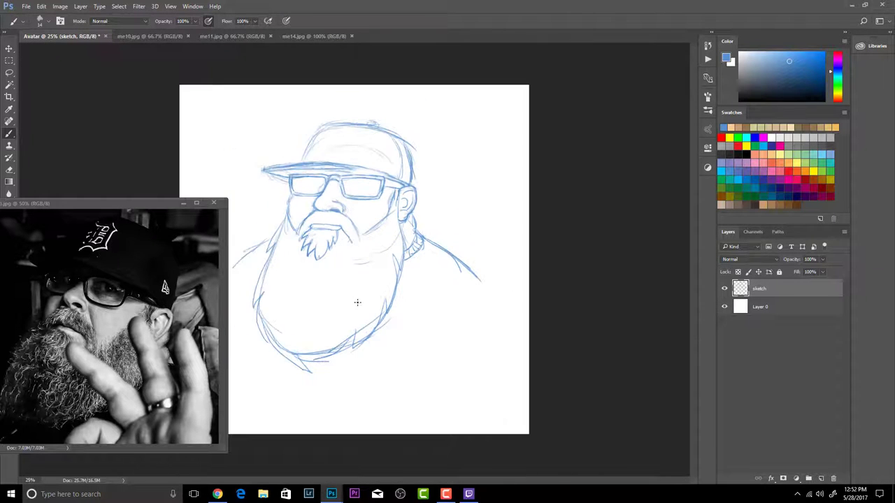
{"action": "mouse_move", "coordinate": [276, 264]}
{"action": "left_mouse_down"}
{"action": "mouse_move", "coordinate": [266, 312]}
{"action": "mouse_move", "coordinate": [351, 331]}
{"action": "mouse_move", "coordinate": [391, 234]}
{"action": "mouse_move", "coordinate": [410, 221]}
{"action": "mouse_move", "coordinate": [414, 234]}
{"action": "mouse_move", "coordinate": [409, 220]}
{"action": "left_mouse_up"}
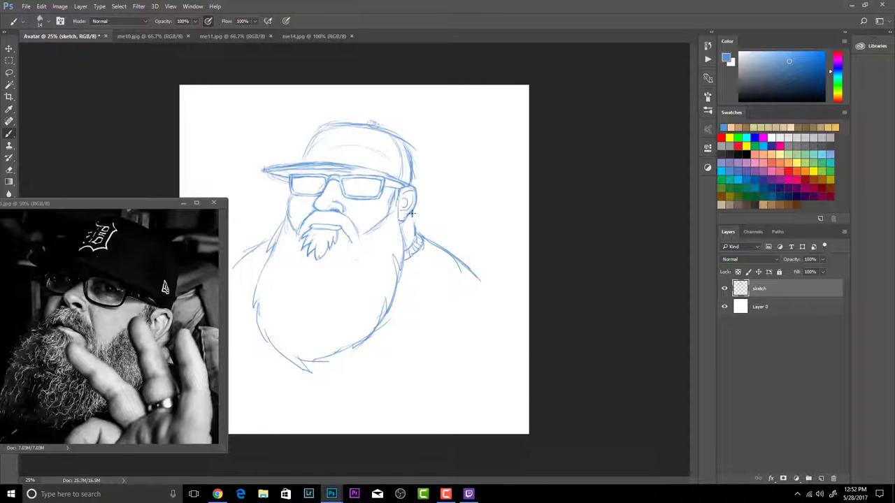
{"action": "mouse_move", "coordinate": [289, 207]}
{"action": "left_mouse_down"}
{"action": "mouse_move", "coordinate": [298, 230]}
{"action": "mouse_move", "coordinate": [275, 228]}
{"action": "mouse_move", "coordinate": [287, 220]}
{"action": "left_mouse_up"}
Erase the rough cheek lines where they meet the moustache on both sides of the face
{"action": "key", "text": "ctrl+plus"}
{"action": "key", "text": "ctrl+plus"}
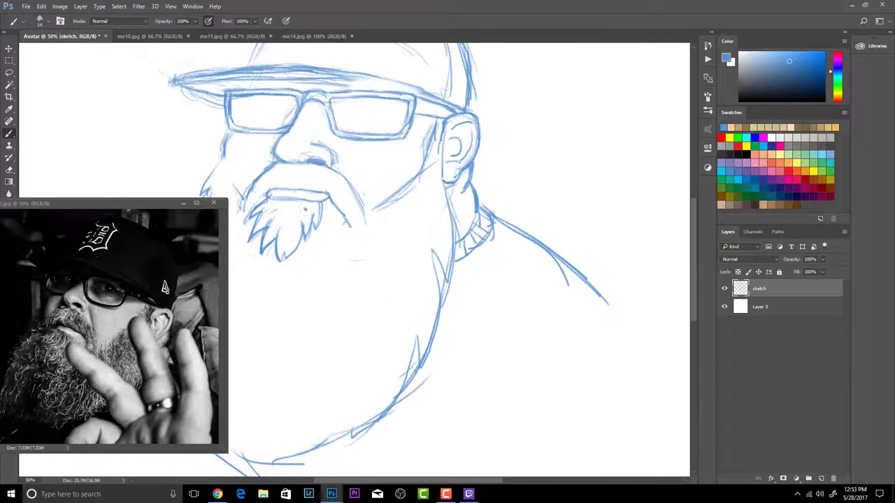
{"action": "mouse_move", "coordinate": [210, 151]}
{"action": "left_mouse_down"}
{"action": "mouse_move", "coordinate": [317, 193]}
{"action": "mouse_move", "coordinate": [353, 238]}
{"action": "left_mouse_up"}
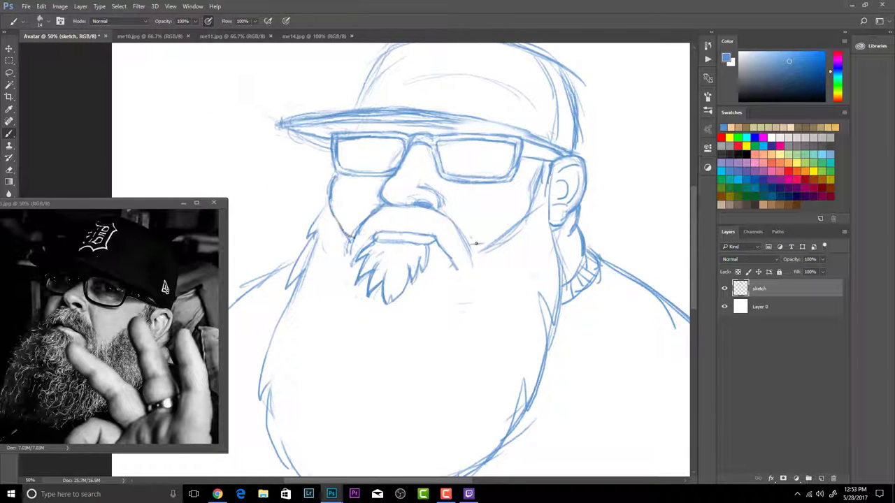
{"action": "mouse_move", "coordinate": [476, 243]}
{"action": "left_mouse_down"}
{"action": "mouse_move", "coordinate": [520, 221]}
{"action": "mouse_move", "coordinate": [509, 251]}
{"action": "mouse_move", "coordinate": [471, 246]}
{"action": "left_mouse_up"}
{"action": "left_click_drag", "start_coordinate": [337, 218], "coordinate": [355, 239]}
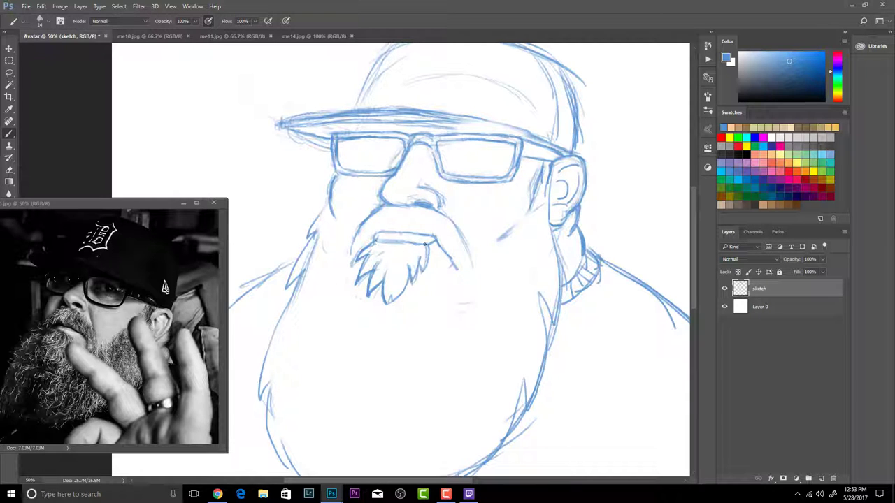
Redraw the moustache end and both cheek contours as clean lines meeting the beard
{"action": "mouse_move", "coordinate": [457, 268]}
{"action": "left_mouse_down"}
{"action": "mouse_move", "coordinate": [421, 299]}
{"action": "mouse_move", "coordinate": [436, 265]}
{"action": "left_mouse_up"}
{"action": "mouse_move", "coordinate": [438, 209]}
{"action": "left_mouse_down"}
{"action": "mouse_move", "coordinate": [471, 261]}
{"action": "mouse_move", "coordinate": [543, 163]}
{"action": "left_mouse_up"}
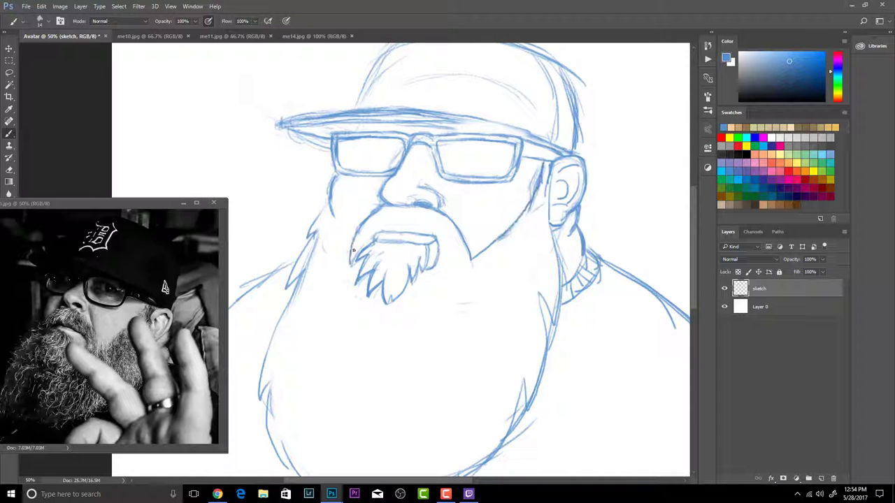
{"action": "left_click_drag", "start_coordinate": [332, 213], "coordinate": [351, 250]}
{"action": "left_click_drag", "start_coordinate": [334, 170], "coordinate": [332, 221]}
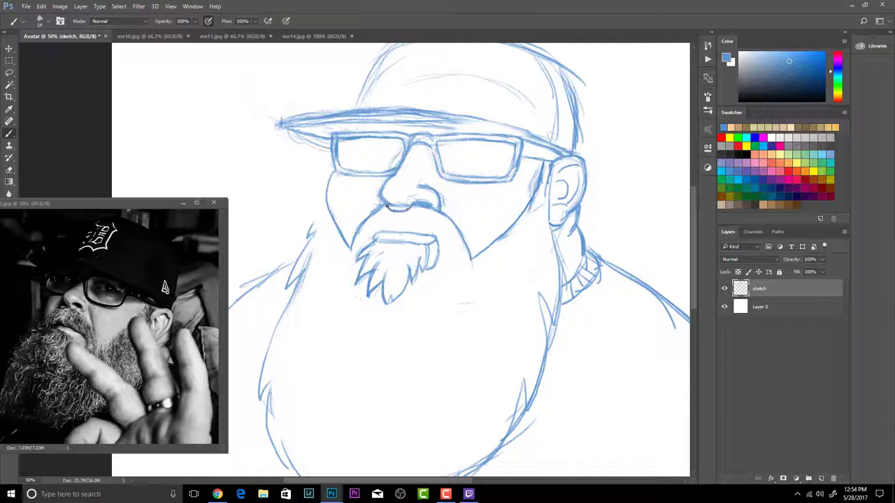
Erase the rough nose outline and redraw it as a clean contour from the glasses down to the moustache
{"action": "mouse_move", "coordinate": [407, 208]}
{"action": "left_mouse_down"}
{"action": "mouse_move", "coordinate": [380, 221]}
{"action": "mouse_move", "coordinate": [349, 240]}
{"action": "mouse_move", "coordinate": [397, 202]}
{"action": "mouse_move", "coordinate": [385, 248]}
{"action": "mouse_move", "coordinate": [393, 179]}
{"action": "mouse_move", "coordinate": [385, 184]}
{"action": "mouse_move", "coordinate": [388, 203]}
{"action": "mouse_move", "coordinate": [372, 208]}
{"action": "mouse_move", "coordinate": [399, 186]}
{"action": "mouse_move", "coordinate": [380, 207]}
{"action": "left_mouse_up"}
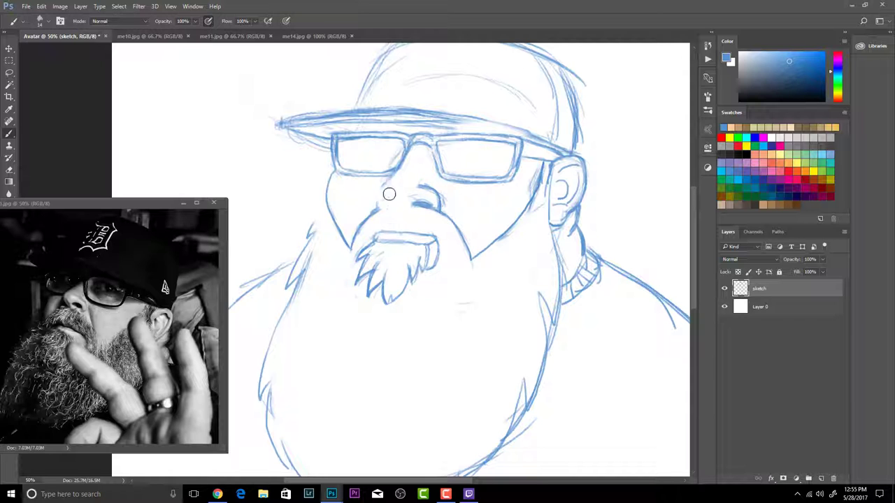
{"action": "key", "text": "ctrl+z"}
{"action": "left_click_drag", "start_coordinate": [400, 162], "coordinate": [396, 214]}
{"action": "key", "text": "e"}
{"action": "mouse_move", "coordinate": [431, 171]}
{"action": "left_mouse_down"}
{"action": "mouse_move", "coordinate": [449, 204]}
{"action": "mouse_move", "coordinate": [422, 195]}
{"action": "mouse_move", "coordinate": [426, 205]}
{"action": "mouse_move", "coordinate": [431, 189]}
{"action": "mouse_move", "coordinate": [439, 208]}
{"action": "mouse_move", "coordinate": [438, 265]}
{"action": "mouse_move", "coordinate": [390, 182]}
{"action": "mouse_move", "coordinate": [441, 202]}
{"action": "mouse_move", "coordinate": [382, 215]}
{"action": "mouse_move", "coordinate": [383, 191]}
{"action": "mouse_move", "coordinate": [402, 210]}
{"action": "left_mouse_up"}
{"action": "key", "text": "b"}
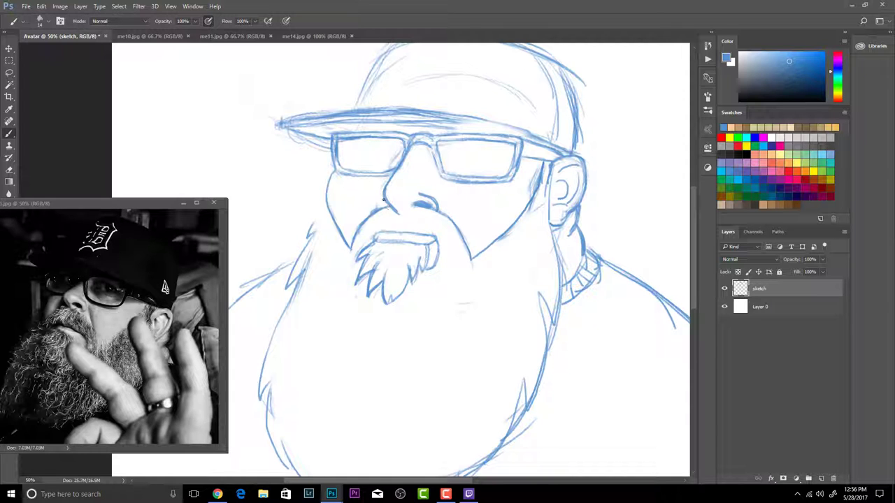
Erase the rough cap brim lines, and try a longer brim outline before undoing it
{"action": "mouse_move", "coordinate": [279, 124]}
{"action": "left_mouse_down"}
{"action": "mouse_move", "coordinate": [369, 114]}
{"action": "mouse_move", "coordinate": [529, 122]}
{"action": "left_mouse_up"}
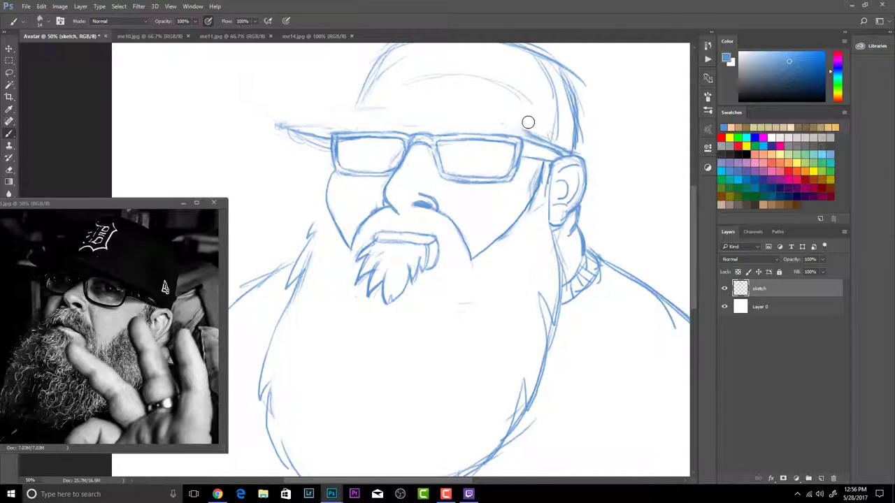
{"action": "left_click_drag", "start_coordinate": [281, 128], "coordinate": [326, 146]}
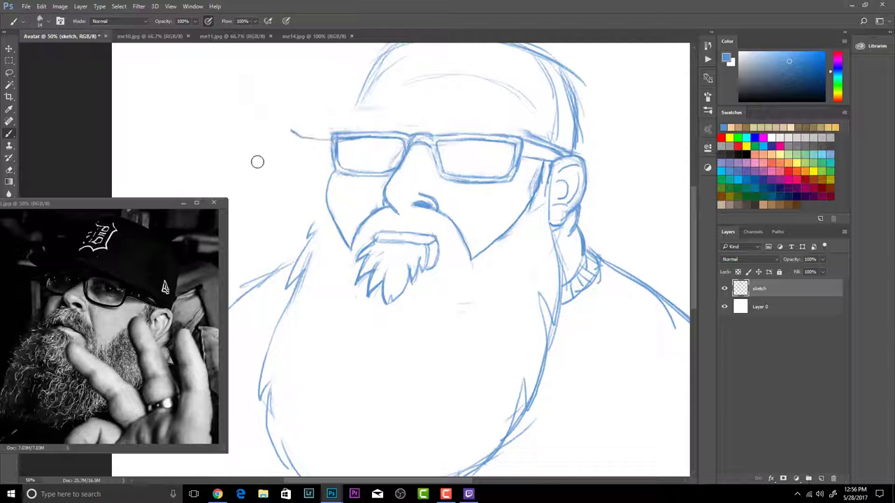
{"action": "mouse_move", "coordinate": [242, 121]}
{"action": "left_mouse_down"}
{"action": "mouse_move", "coordinate": [513, 136]}
{"action": "mouse_move", "coordinate": [572, 149]}
{"action": "left_mouse_up"}
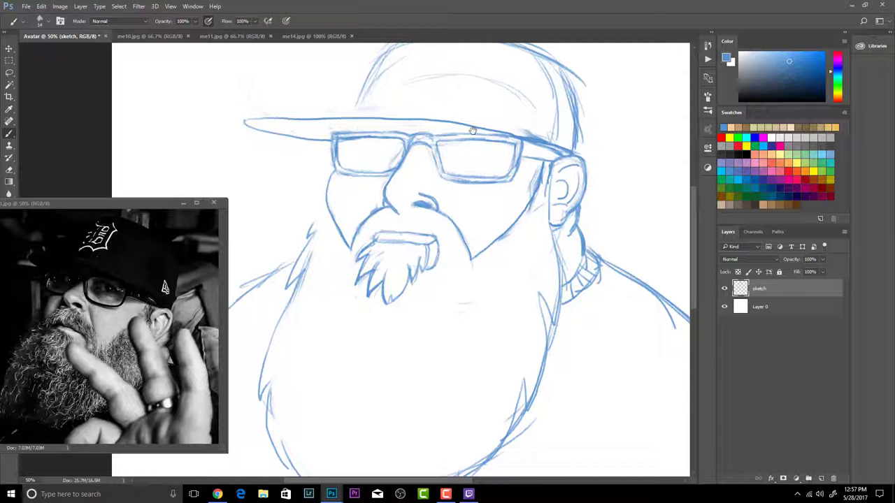
{"action": "key", "text": "ctrl+alt+z"}
{"action": "key", "text": "ctrl+alt+z"}
Redraw both edges of the cap brim as long smooth curves from its tip to the ear
{"action": "scroll", "coordinate": [471, 137], "scroll_direction": "down", "scroll_amount": 5}
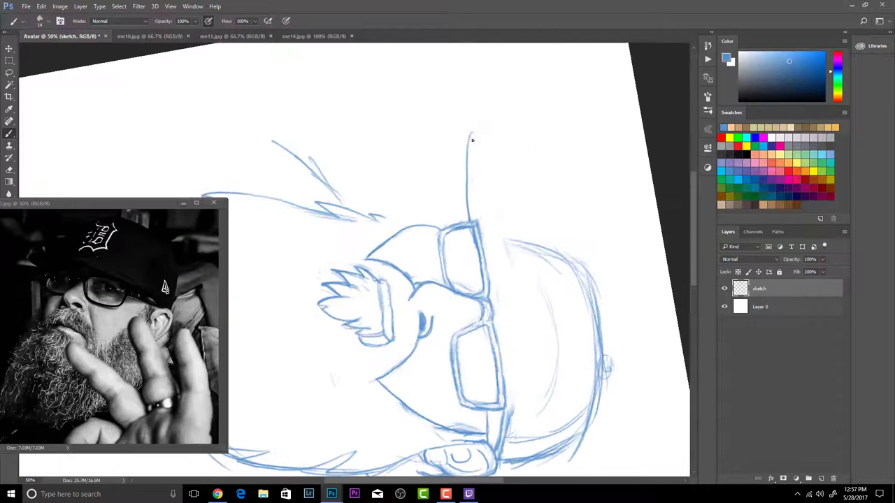
{"action": "mouse_move", "coordinate": [424, 135]}
{"action": "left_mouse_down"}
{"action": "mouse_move", "coordinate": [348, 100]}
{"action": "mouse_move", "coordinate": [417, 227]}
{"action": "mouse_move", "coordinate": [425, 415]}
{"action": "left_mouse_up"}
{"action": "right_click", "coordinate": [397, 95]}
{"action": "key", "text": "ctrl+z"}
{"action": "mouse_move", "coordinate": [396, 93]}
{"action": "left_mouse_down"}
{"action": "mouse_move", "coordinate": [423, 274]}
{"action": "mouse_move", "coordinate": [427, 397]}
{"action": "mouse_move", "coordinate": [440, 158]}
{"action": "mouse_move", "coordinate": [402, 146]}
{"action": "mouse_move", "coordinate": [415, 387]}
{"action": "left_mouse_up"}
{"action": "key", "text": "ctrl+z"}
{"action": "scroll", "coordinate": [451, 320], "scroll_direction": "up", "scroll_amount": 4}
{"action": "scroll", "coordinate": [452, 320], "scroll_direction": "down", "scroll_amount": 4}
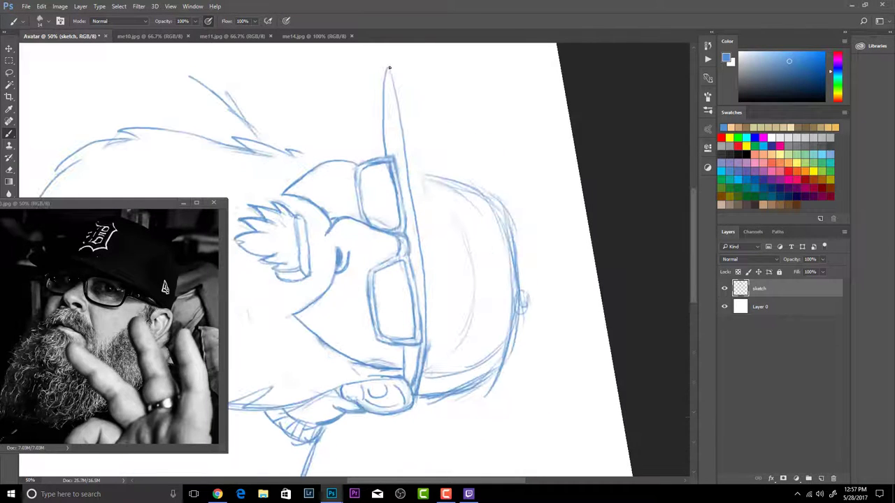
{"action": "key", "text": "ctrl+z"}
{"action": "mouse_move", "coordinate": [397, 87]}
{"action": "left_mouse_down"}
{"action": "mouse_move", "coordinate": [434, 163]}
{"action": "mouse_move", "coordinate": [420, 205]}
{"action": "mouse_move", "coordinate": [424, 358]}
{"action": "left_mouse_up"}
{"action": "key", "text": "ctrl+z"}
{"action": "mouse_move", "coordinate": [392, 81]}
{"action": "left_mouse_down"}
{"action": "mouse_move", "coordinate": [422, 230]}
{"action": "mouse_move", "coordinate": [425, 383]}
{"action": "left_mouse_up"}
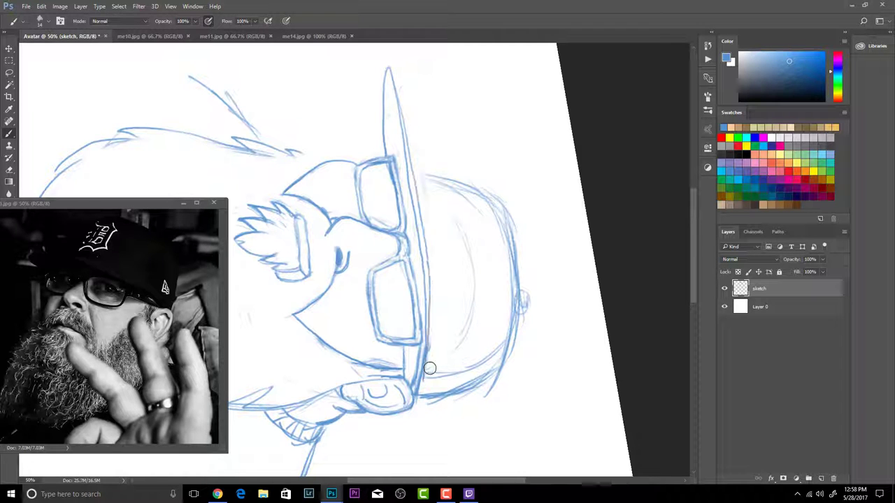
Redraw the tip and upper edge of the cap brim, and erase the excess lines near the ear
{"action": "mouse_move", "coordinate": [462, 410]}
{"action": "left_mouse_down"}
{"action": "mouse_move", "coordinate": [472, 414]}
{"action": "mouse_move", "coordinate": [447, 173]}
{"action": "mouse_move", "coordinate": [499, 169]}
{"action": "left_mouse_up"}
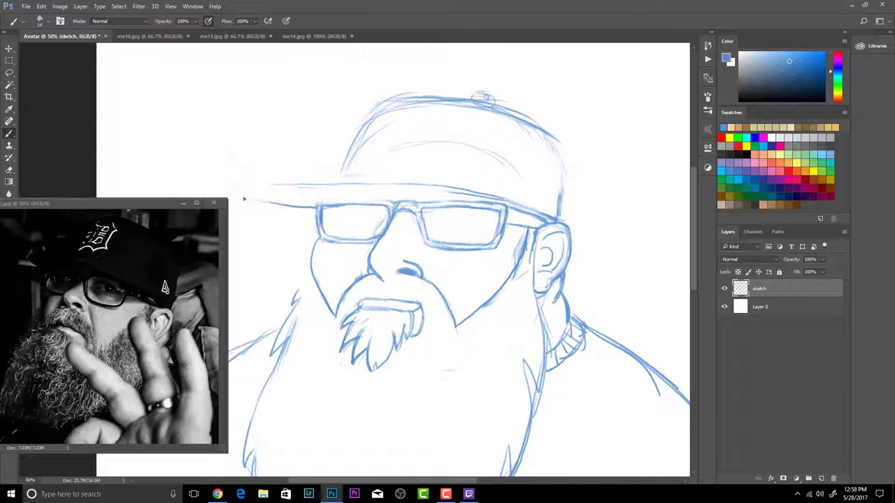
{"action": "left_click_drag", "start_coordinate": [228, 190], "coordinate": [318, 209]}
{"action": "key", "text": "ctrl+z"}
{"action": "mouse_move", "coordinate": [258, 188]}
{"action": "left_mouse_down"}
{"action": "mouse_move", "coordinate": [419, 186]}
{"action": "mouse_move", "coordinate": [535, 213]}
{"action": "left_mouse_up"}
{"action": "left_click_drag", "start_coordinate": [416, 179], "coordinate": [549, 208]}
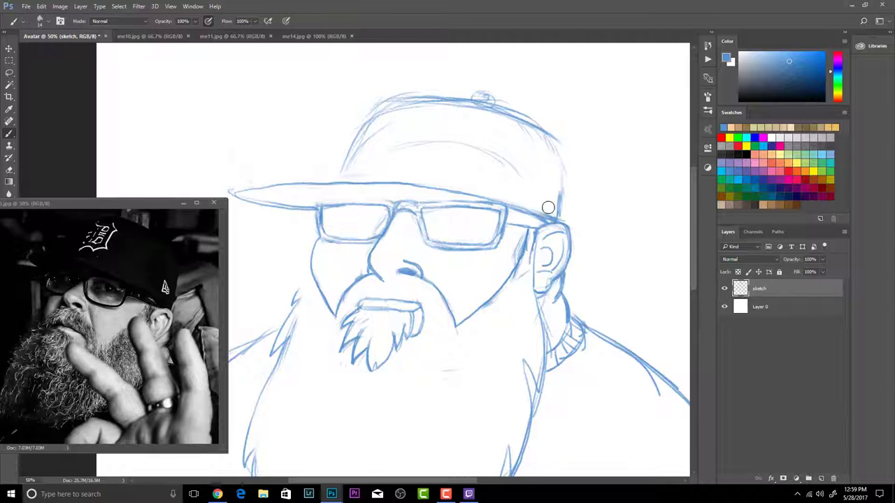
Erase the inner construction lines and the top button from the cap's crown
{"action": "left_click_drag", "start_coordinate": [520, 174], "coordinate": [406, 146]}
{"action": "mouse_move", "coordinate": [367, 135]}
{"action": "left_mouse_down"}
{"action": "mouse_move", "coordinate": [473, 96]}
{"action": "mouse_move", "coordinate": [502, 103]}
{"action": "left_mouse_up"}
{"action": "mouse_move", "coordinate": [535, 152]}
{"action": "left_mouse_down"}
{"action": "mouse_move", "coordinate": [556, 129]}
{"action": "mouse_move", "coordinate": [423, 95]}
{"action": "left_mouse_up"}
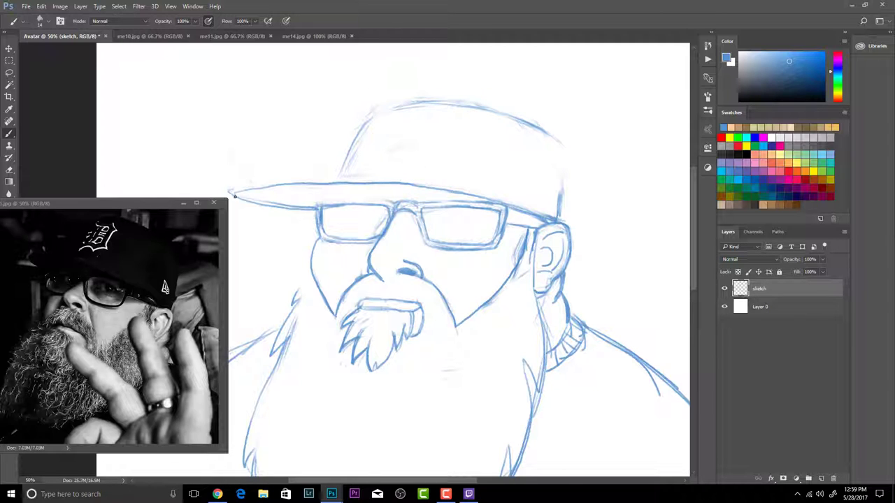
Add a higher upper edge along the cap brim, and draw lines beneath it above the glasses
{"action": "mouse_move", "coordinate": [256, 184]}
{"action": "left_mouse_down"}
{"action": "mouse_move", "coordinate": [391, 175]}
{"action": "mouse_move", "coordinate": [495, 197]}
{"action": "mouse_move", "coordinate": [544, 215]}
{"action": "left_mouse_up"}
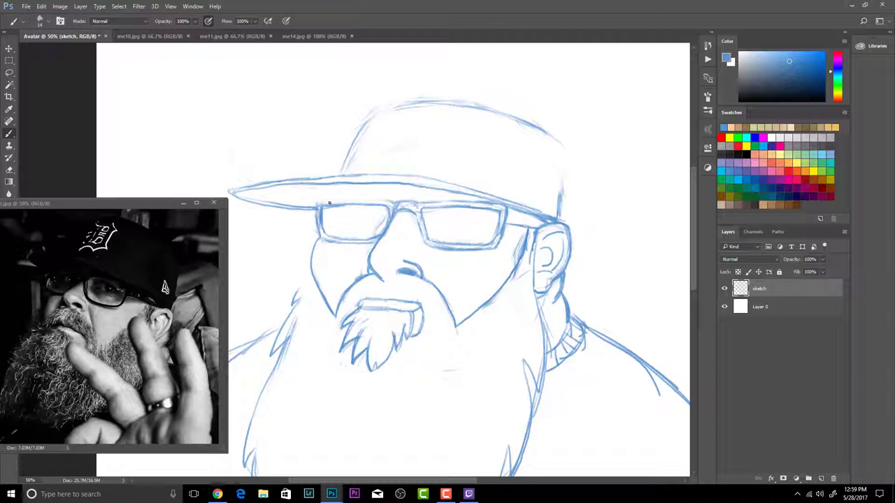
{"action": "left_click_drag", "start_coordinate": [329, 203], "coordinate": [393, 203]}
{"action": "mouse_move", "coordinate": [337, 187]}
{"action": "left_mouse_down"}
{"action": "mouse_move", "coordinate": [394, 193]}
{"action": "mouse_move", "coordinate": [418, 194]}
{"action": "left_mouse_up"}
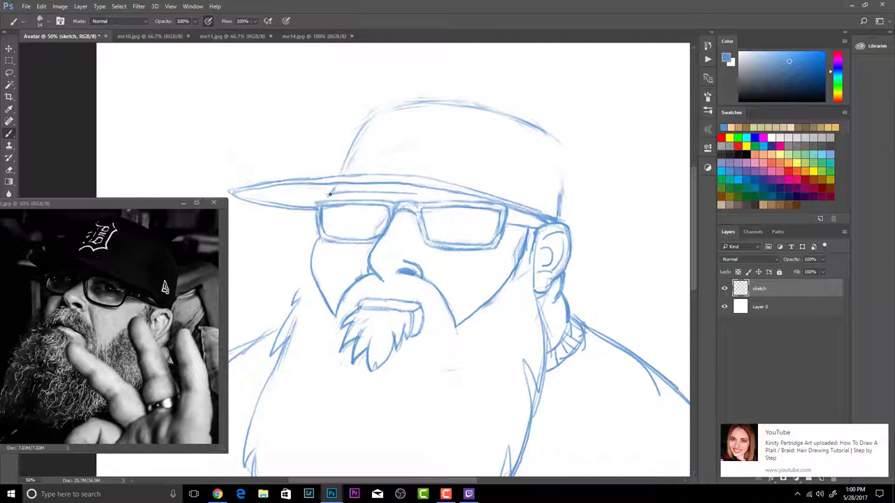
Erase the cap's crown, redraw it as a taller rounded outline, and clear the lines between brim and glasses
{"action": "mouse_move", "coordinate": [356, 136]}
{"action": "left_mouse_down"}
{"action": "mouse_move", "coordinate": [375, 116]}
{"action": "mouse_move", "coordinate": [545, 194]}
{"action": "left_mouse_up"}
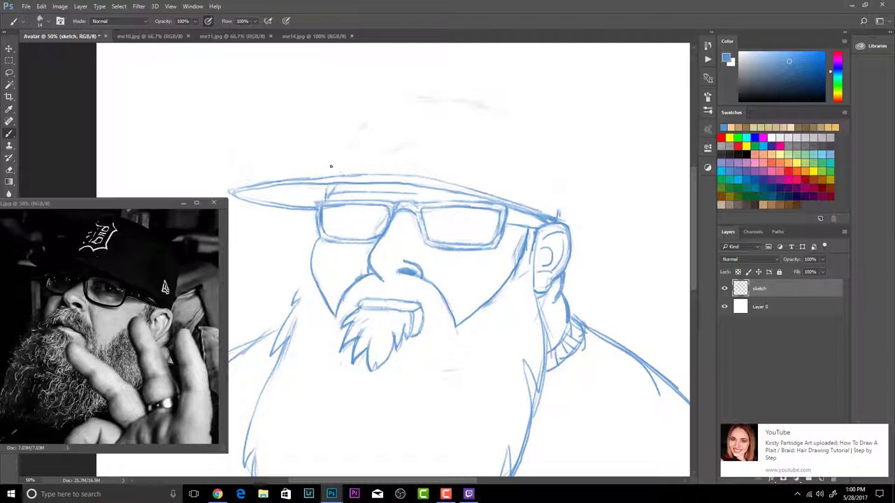
{"action": "mouse_move", "coordinate": [366, 90]}
{"action": "left_mouse_down"}
{"action": "mouse_move", "coordinate": [440, 83]}
{"action": "mouse_move", "coordinate": [546, 132]}
{"action": "mouse_move", "coordinate": [564, 167]}
{"action": "mouse_move", "coordinate": [565, 220]}
{"action": "left_mouse_up"}
{"action": "left_click_drag", "start_coordinate": [325, 194], "coordinate": [391, 203]}
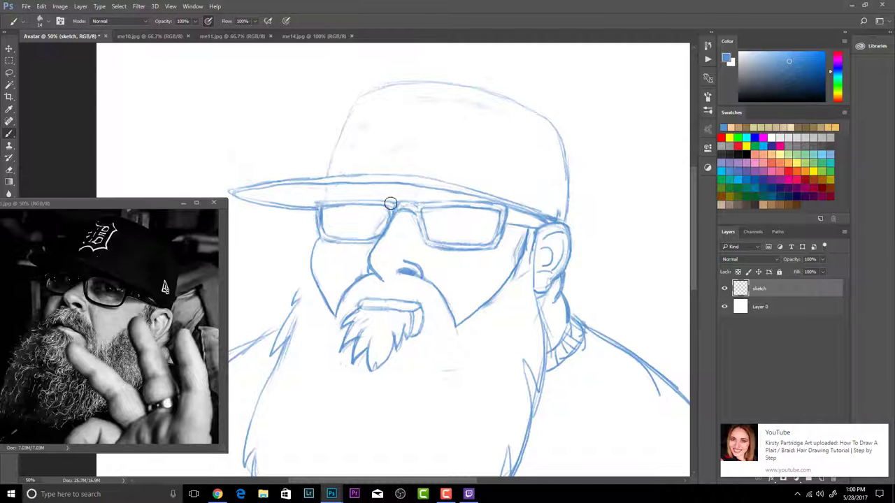
Open the notified YouTube video on drawing a plait, pause it, and return to Photoshop
{"action": "left_click", "coordinate": [861, 433]}
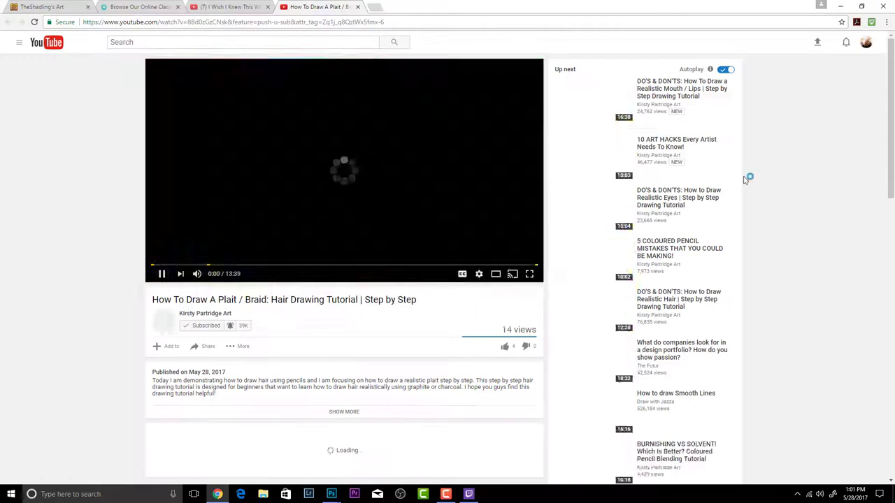
{"action": "left_click", "coordinate": [455, 219]}
{"action": "left_click", "coordinate": [219, 495]}
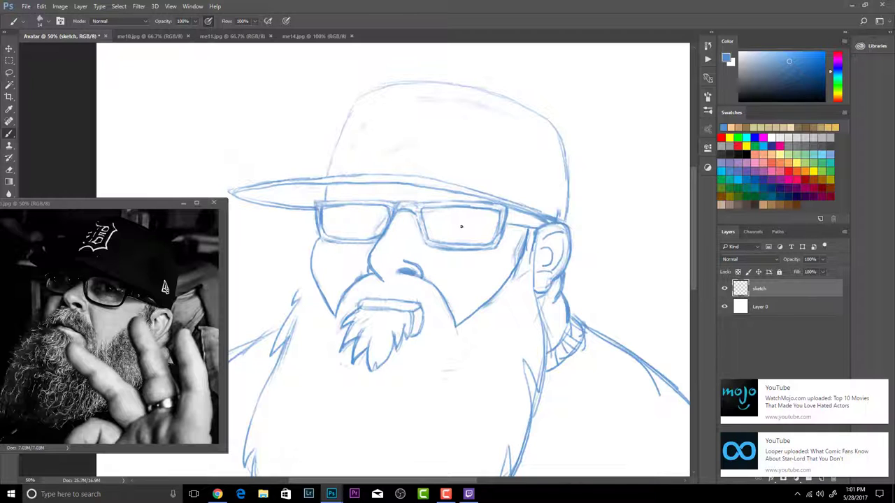
Lasso and delete the brim's upper lines, deselect, and redraw a flatter, thinner brim reaching the ear
{"action": "key", "text": "l"}
{"action": "mouse_move", "coordinate": [250, 173]}
{"action": "left_mouse_down"}
{"action": "mouse_move", "coordinate": [232, 198]}
{"action": "mouse_move", "coordinate": [467, 203]}
{"action": "mouse_move", "coordinate": [492, 185]}
{"action": "mouse_move", "coordinate": [299, 166]}
{"action": "mouse_move", "coordinate": [251, 176]}
{"action": "left_mouse_up"}
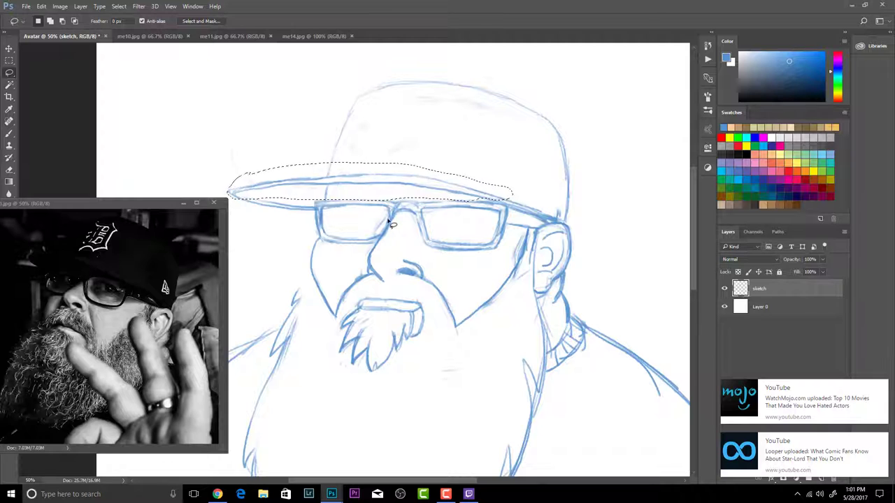
{"action": "key", "text": "Delete"}
{"action": "key", "text": "ctrl+d"}
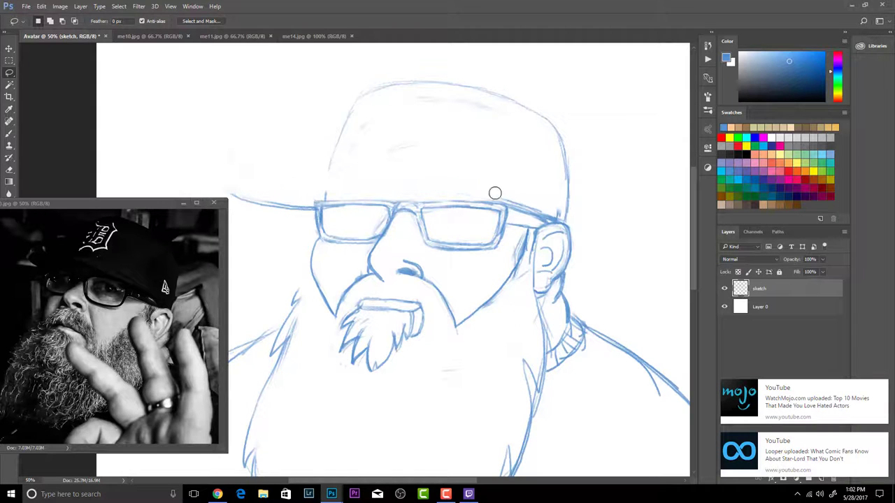
{"action": "key", "text": "b"}
{"action": "mouse_move", "coordinate": [236, 196]}
{"action": "left_mouse_down"}
{"action": "mouse_move", "coordinate": [309, 192]}
{"action": "mouse_move", "coordinate": [507, 204]}
{"action": "mouse_move", "coordinate": [262, 193]}
{"action": "mouse_move", "coordinate": [358, 184]}
{"action": "mouse_move", "coordinate": [364, 192]}
{"action": "mouse_move", "coordinate": [365, 181]}
{"action": "mouse_move", "coordinate": [354, 183]}
{"action": "mouse_move", "coordinate": [436, 188]}
{"action": "mouse_move", "coordinate": [457, 202]}
{"action": "mouse_move", "coordinate": [478, 195]}
{"action": "mouse_move", "coordinate": [571, 228]}
{"action": "left_mouse_up"}
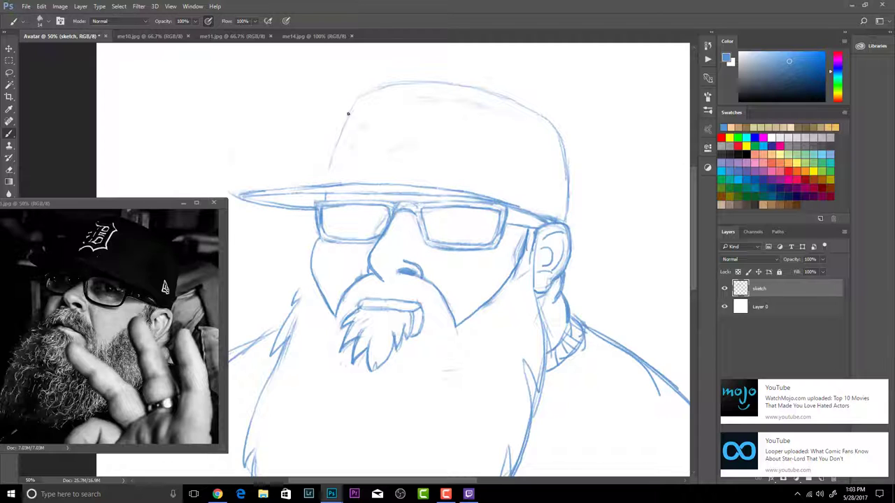
Erase the front edge of the cap's crown and redraw it steeper and farther forward, joined to the top curve
{"action": "left_click_drag", "start_coordinate": [340, 135], "coordinate": [328, 168]}
{"action": "mouse_move", "coordinate": [353, 105]}
{"action": "left_mouse_down"}
{"action": "mouse_move", "coordinate": [330, 168]}
{"action": "mouse_move", "coordinate": [330, 115]}
{"action": "mouse_move", "coordinate": [320, 183]}
{"action": "left_mouse_up"}
{"action": "left_click_drag", "start_coordinate": [360, 87], "coordinate": [444, 83]}
{"action": "key", "text": "ctrl+z"}
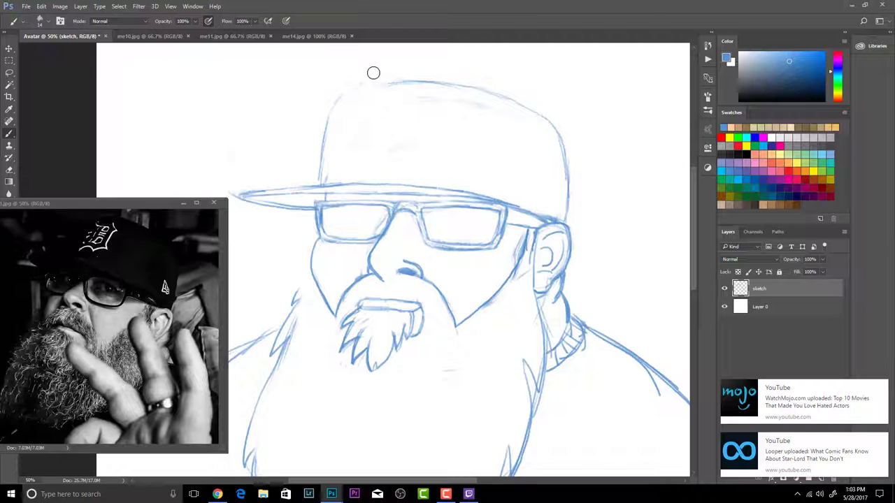
{"action": "mouse_move", "coordinate": [331, 106]}
{"action": "left_mouse_down"}
{"action": "mouse_move", "coordinate": [356, 92]}
{"action": "mouse_move", "coordinate": [485, 92]}
{"action": "mouse_move", "coordinate": [519, 104]}
{"action": "left_mouse_up"}
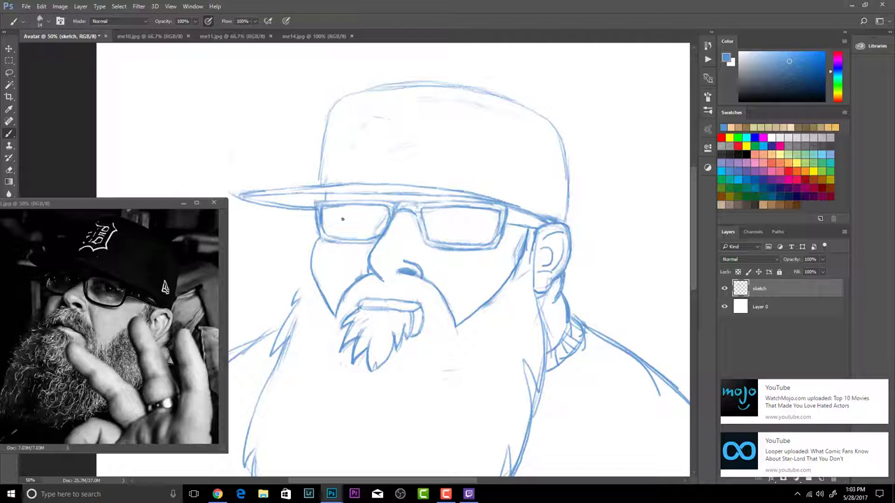
Try sketching eyes inside both lenses of the glasses
{"action": "left_click_drag", "start_coordinate": [330, 220], "coordinate": [344, 223]}
{"action": "key", "text": "ctrl+z"}
{"action": "key", "text": "ctrl+z"}
{"action": "left_click_drag", "start_coordinate": [345, 217], "coordinate": [373, 223]}
{"action": "left_click_drag", "start_coordinate": [431, 223], "coordinate": [475, 225]}
{"action": "key", "text": "ctrl+z"}
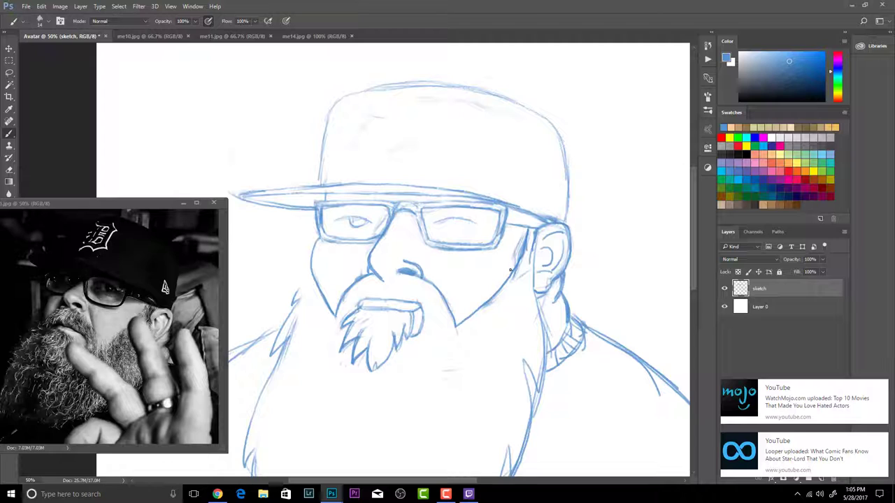
{"action": "left_click_drag", "start_coordinate": [360, 225], "coordinate": [350, 222]}
{"action": "key", "text": "ctrl+z"}
{"action": "key", "text": "ctrl+z"}
Try adding a crease on each cheek, and clear the creases and the trial eye lines
{"action": "left_click_drag", "start_coordinate": [429, 269], "coordinate": [465, 294]}
{"action": "left_click_drag", "start_coordinate": [358, 268], "coordinate": [337, 282]}
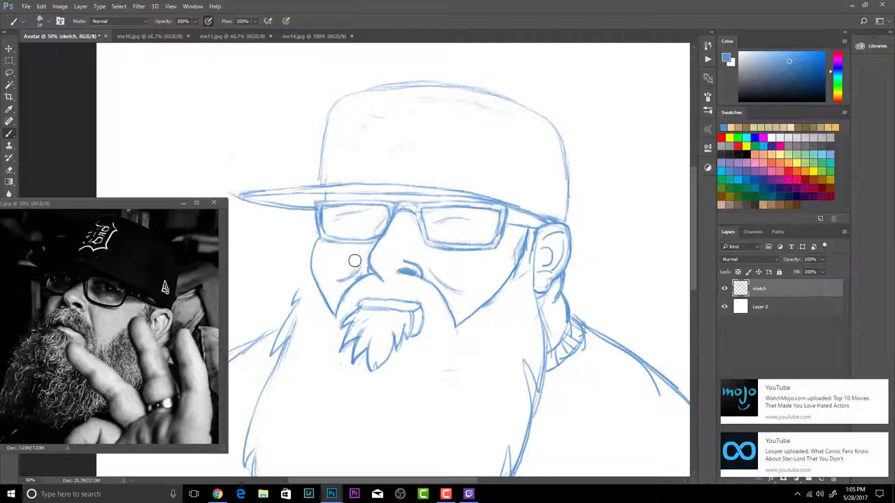
{"action": "key", "text": "ctrl+z"}
{"action": "key", "text": "ctrl+z"}
{"action": "left_click_drag", "start_coordinate": [334, 220], "coordinate": [370, 213]}
{"action": "left_click_drag", "start_coordinate": [433, 224], "coordinate": [470, 219]}
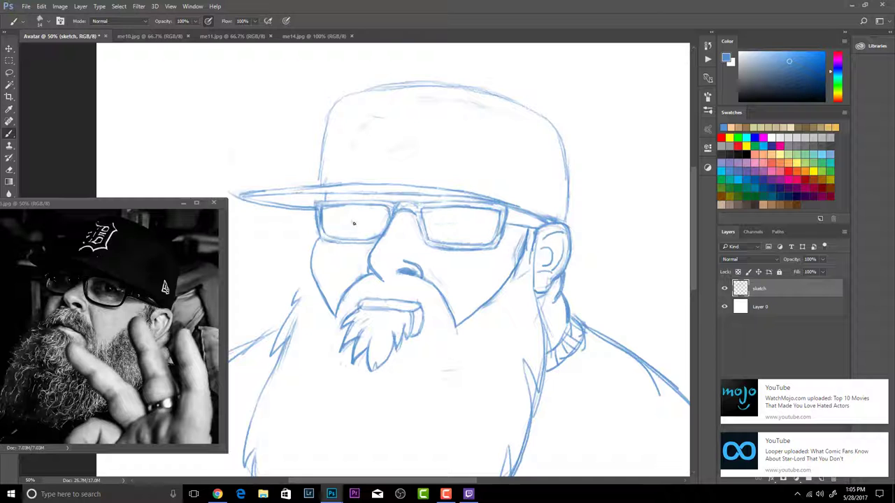
Draw both eyes with dark pupils, lids and outer-corner wrinkles, and firm up the glasses' top rim
{"action": "left_click_drag", "start_coordinate": [353, 223], "coordinate": [378, 225]}
{"action": "mouse_move", "coordinate": [439, 225]}
{"action": "left_mouse_down"}
{"action": "mouse_move", "coordinate": [469, 227]}
{"action": "mouse_move", "coordinate": [459, 221]}
{"action": "left_mouse_up"}
{"action": "left_click_drag", "start_coordinate": [358, 219], "coordinate": [369, 221]}
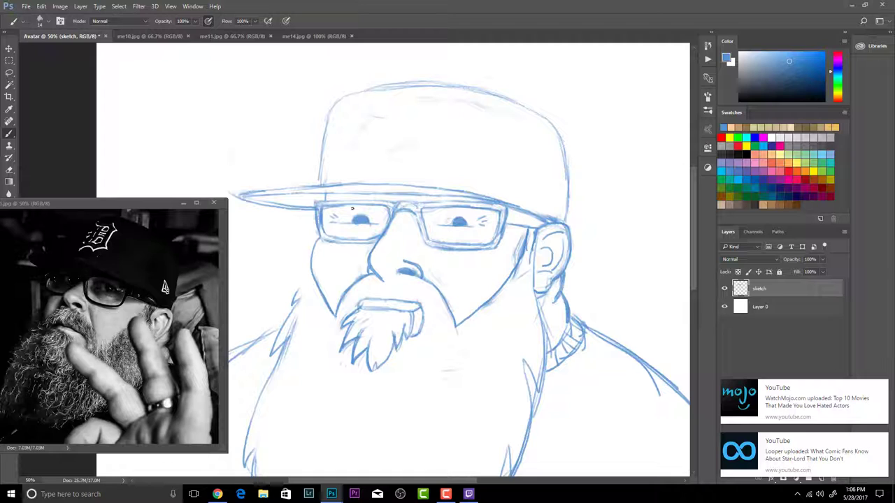
{"action": "left_click_drag", "start_coordinate": [329, 201], "coordinate": [386, 202]}
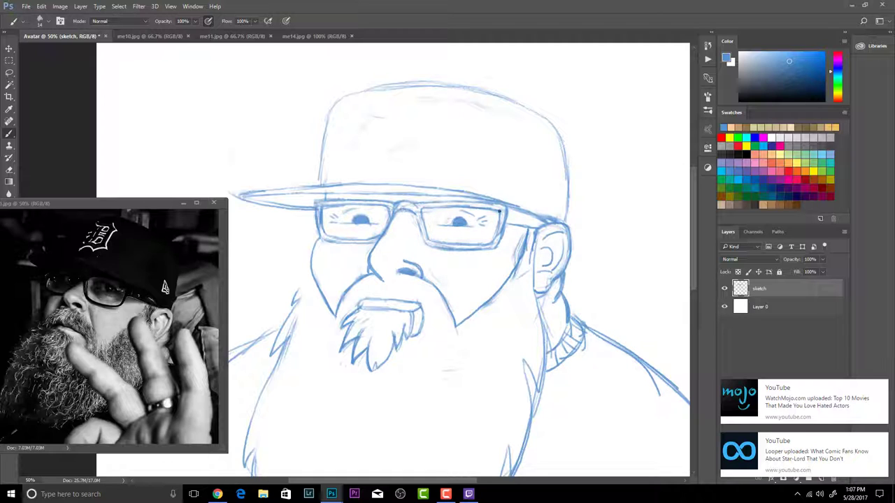
Erase the stray lines by the temple and cheek, and redraw the beard's side edge from the ear downward
{"action": "key", "text": "e"}
{"action": "mouse_move", "coordinate": [519, 274]}
{"action": "left_mouse_down"}
{"action": "mouse_move", "coordinate": [529, 237]}
{"action": "mouse_move", "coordinate": [507, 281]}
{"action": "left_mouse_up"}
{"action": "key", "text": "b"}
{"action": "left_click_drag", "start_coordinate": [537, 230], "coordinate": [540, 395]}
{"action": "mouse_move", "coordinate": [526, 363]}
{"action": "left_mouse_down"}
{"action": "mouse_move", "coordinate": [526, 442]}
{"action": "mouse_move", "coordinate": [536, 352]}
{"action": "mouse_move", "coordinate": [534, 419]}
{"action": "left_mouse_up"}
{"action": "key", "text": "e"}
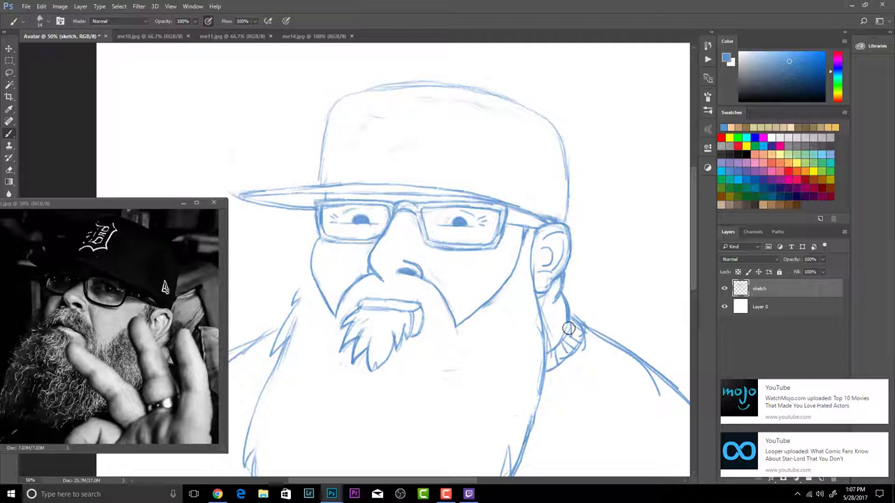
{"action": "key", "text": "b"}
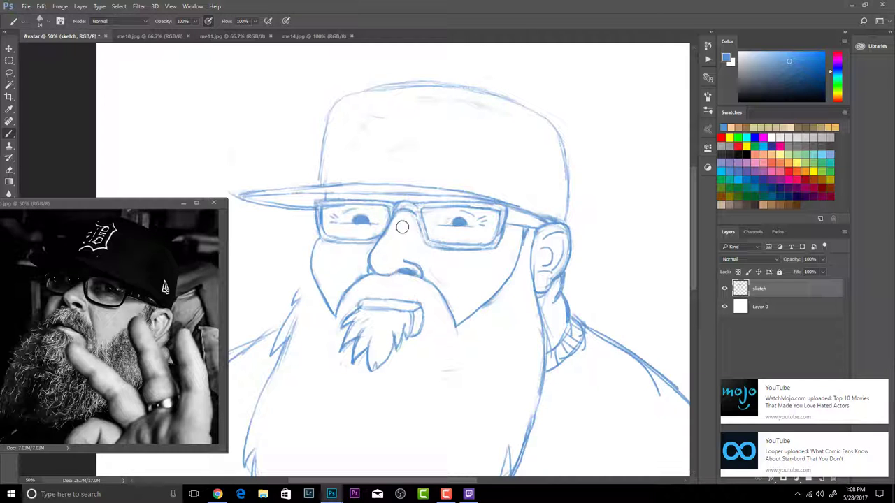
Erase the straight mouth and the adjoining end of the chin tuft, and sketch a thin curved mouth line
{"action": "left_click_drag", "start_coordinate": [433, 329], "coordinate": [426, 259]}
{"action": "key", "text": "e"}
{"action": "mouse_move", "coordinate": [351, 242]}
{"action": "left_mouse_down"}
{"action": "mouse_move", "coordinate": [406, 242]}
{"action": "mouse_move", "coordinate": [401, 230]}
{"action": "mouse_move", "coordinate": [412, 234]}
{"action": "mouse_move", "coordinate": [373, 232]}
{"action": "mouse_move", "coordinate": [413, 258]}
{"action": "mouse_move", "coordinate": [425, 255]}
{"action": "mouse_move", "coordinate": [396, 276]}
{"action": "left_mouse_up"}
{"action": "key", "text": "b"}
{"action": "key", "text": "e"}
{"action": "key", "text": "b"}
{"action": "left_click", "coordinate": [402, 262], "text": "ctrl"}
{"action": "left_click", "coordinate": [401, 262]}
{"action": "left_click", "coordinate": [458, 187]}
{"action": "left_click", "coordinate": [761, 289]}
{"action": "key", "text": "e"}
{"action": "key", "text": "b"}
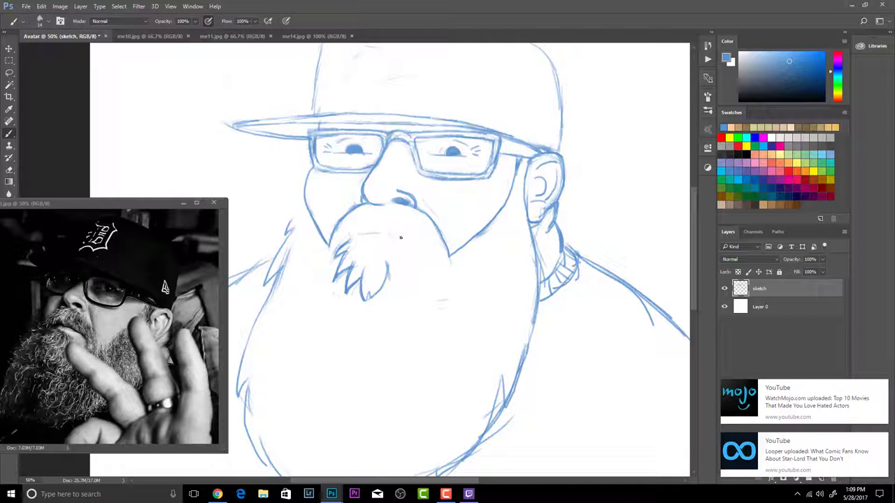
Lasso the chin tuft, move it slightly right and up to sit beneath the mouth, and deselect
{"action": "key", "text": "l"}
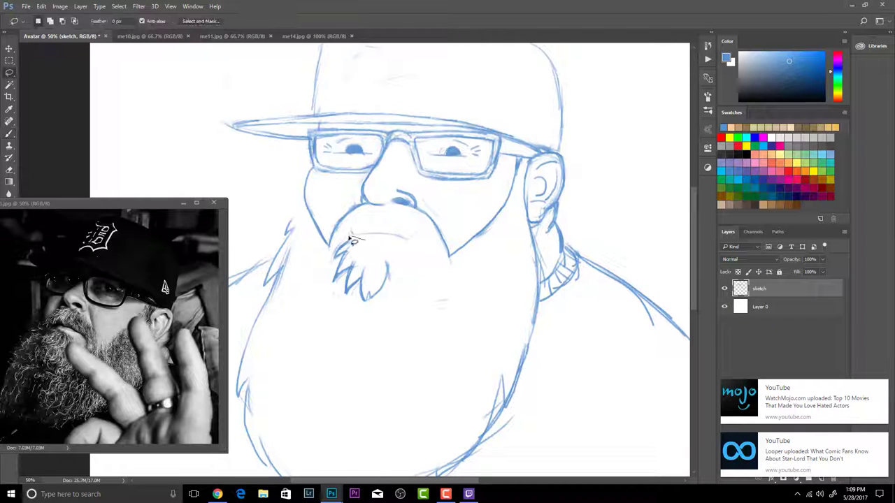
{"action": "mouse_move", "coordinate": [350, 239]}
{"action": "left_mouse_down"}
{"action": "mouse_move", "coordinate": [401, 277]}
{"action": "mouse_move", "coordinate": [353, 239]}
{"action": "left_mouse_up"}
{"action": "key", "text": "v"}
{"action": "mouse_move", "coordinate": [370, 268]}
{"action": "left_mouse_down"}
{"action": "mouse_move", "coordinate": [391, 272]}
{"action": "mouse_move", "coordinate": [382, 273]}
{"action": "left_mouse_up"}
{"action": "key", "text": "ctrl+alt+z"}
{"action": "key", "text": "ctrl+alt+z"}
{"action": "left_click_drag", "start_coordinate": [382, 273], "coordinate": [385, 273]}
{"action": "key", "text": "ctrl+alt+z"}
{"action": "key", "text": "Up"}
{"action": "key", "text": "Up"}
{"action": "key", "text": "Up"}
{"action": "key", "text": "Up"}
{"action": "key", "text": "Up"}
{"action": "key", "text": "Up"}
{"action": "key", "text": "Up"}
{"action": "key", "text": "Up"}
{"action": "key", "text": "Up"}
{"action": "key", "text": "Up"}
{"action": "key", "text": "Up"}
{"action": "key", "text": "Up"}
{"action": "key", "text": "Up"}
{"action": "key", "text": "Up"}
{"action": "key", "text": "Up"}
{"action": "key", "text": "Up"}
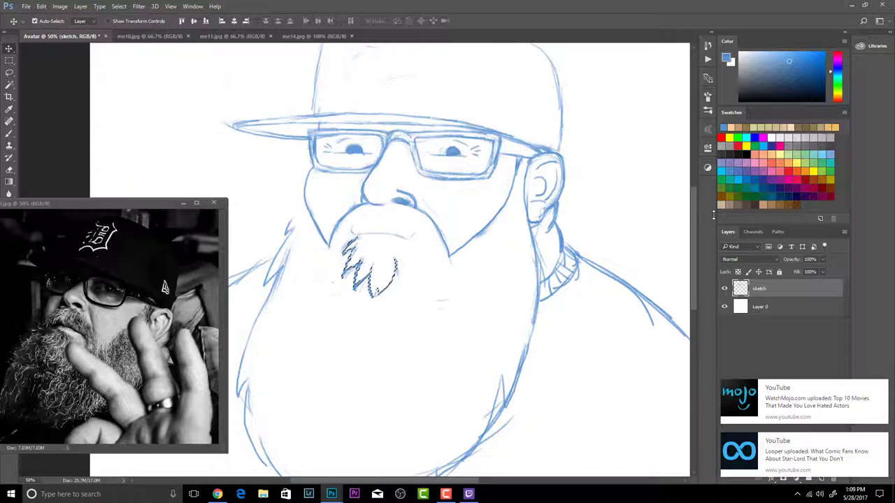
{"action": "key", "text": "ctrl+d"}
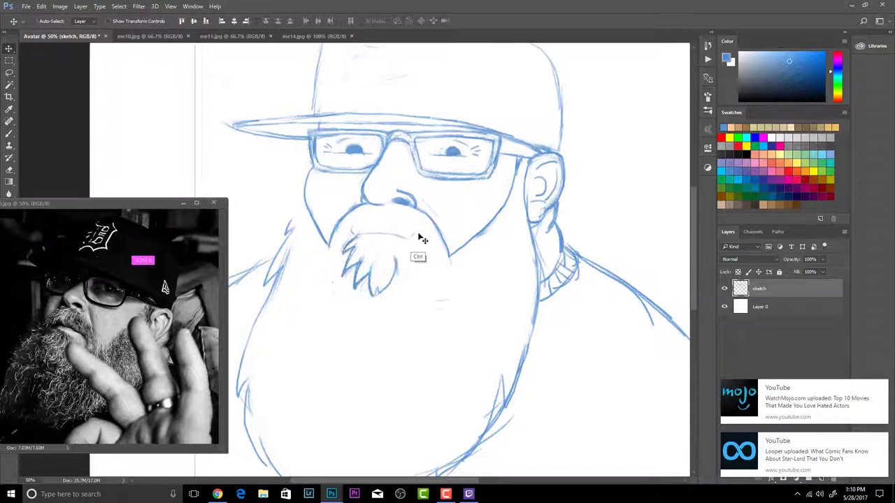
Redraw the curved mouth line with a peaked upper lip, and add jagged hair tips down the open side of the chin tuft
{"action": "key", "text": "b"}
{"action": "left_click_drag", "start_coordinate": [352, 228], "coordinate": [375, 225]}
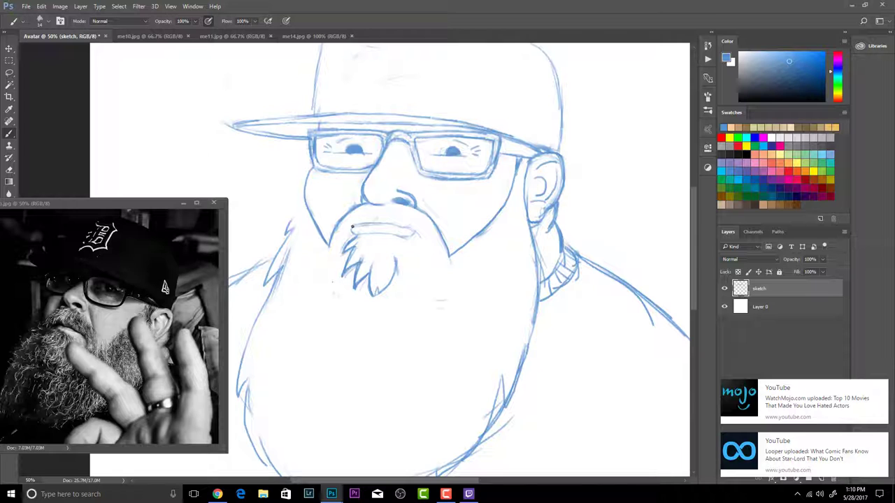
{"action": "left_click_drag", "start_coordinate": [352, 226], "coordinate": [377, 220]}
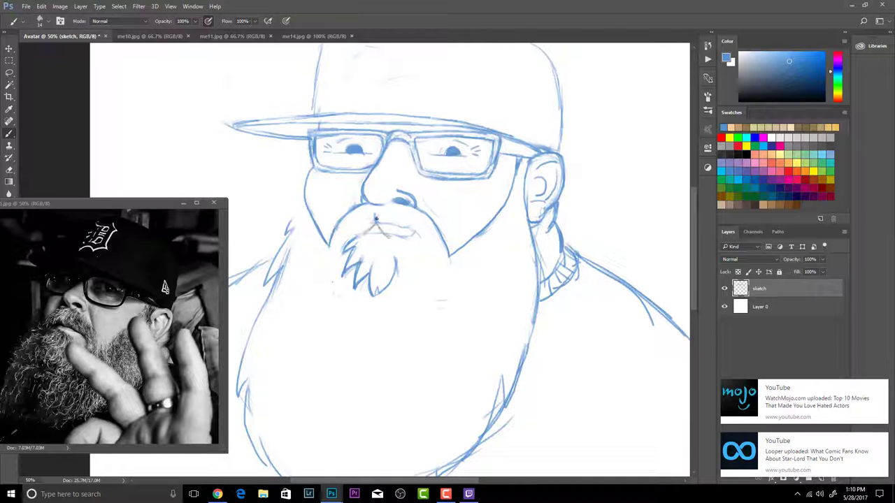
{"action": "mouse_move", "coordinate": [376, 219]}
{"action": "left_mouse_down"}
{"action": "mouse_move", "coordinate": [362, 228]}
{"action": "mouse_move", "coordinate": [415, 235]}
{"action": "mouse_move", "coordinate": [402, 270]}
{"action": "left_mouse_up"}
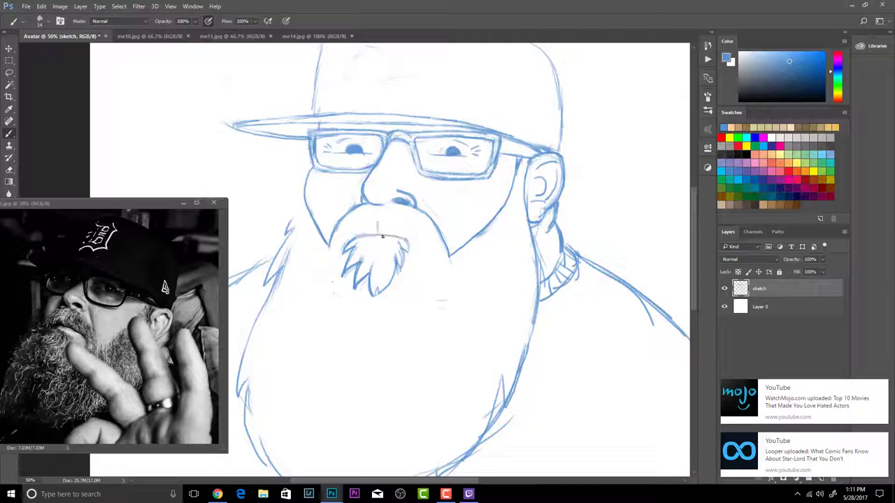
{"action": "left_click_drag", "start_coordinate": [418, 270], "coordinate": [411, 276]}
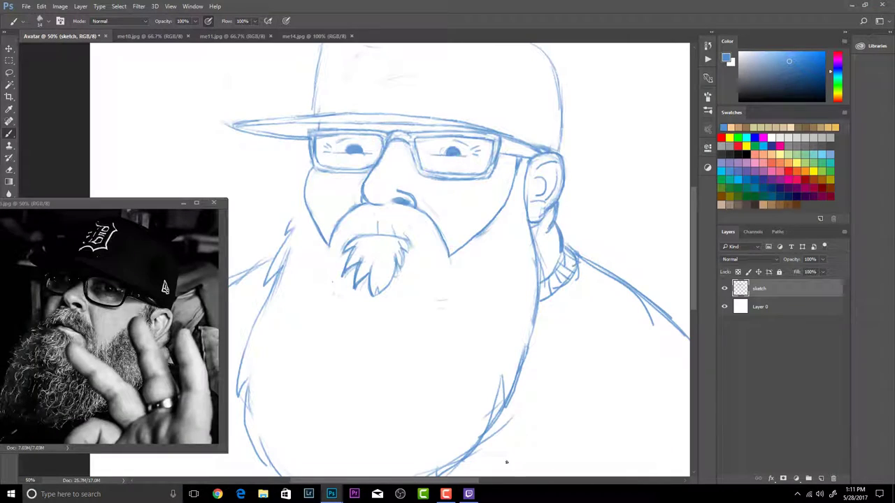
{"action": "mouse_move", "coordinate": [471, 494]}
{"action": "left_click_drag", "start_coordinate": [383, 245], "coordinate": [382, 300]}
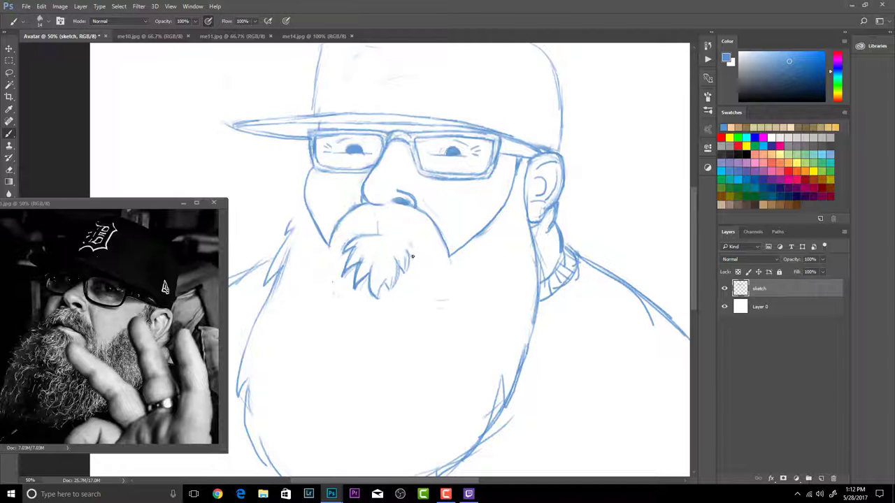
{"action": "left_click_drag", "start_coordinate": [362, 238], "coordinate": [403, 241]}
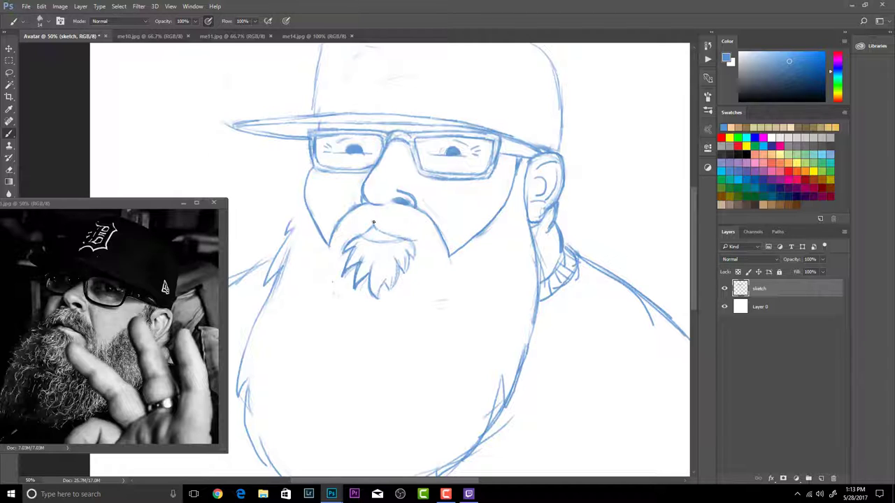
{"action": "mouse_move", "coordinate": [373, 222]}
{"action": "left_mouse_down"}
{"action": "mouse_move", "coordinate": [405, 239]}
{"action": "mouse_move", "coordinate": [395, 239]}
{"action": "left_mouse_up"}
Try to redraw the beard's left edge with jagged tufts from the cheek down, and undo the strokes
{"action": "mouse_move", "coordinate": [305, 196]}
{"action": "left_mouse_down"}
{"action": "mouse_move", "coordinate": [240, 364]}
{"action": "mouse_move", "coordinate": [250, 372]}
{"action": "mouse_move", "coordinate": [263, 463]}
{"action": "mouse_move", "coordinate": [265, 450]}
{"action": "mouse_move", "coordinate": [279, 473]}
{"action": "left_mouse_up"}
{"action": "key", "text": "e"}
{"action": "left_click_drag", "start_coordinate": [282, 259], "coordinate": [254, 331]}
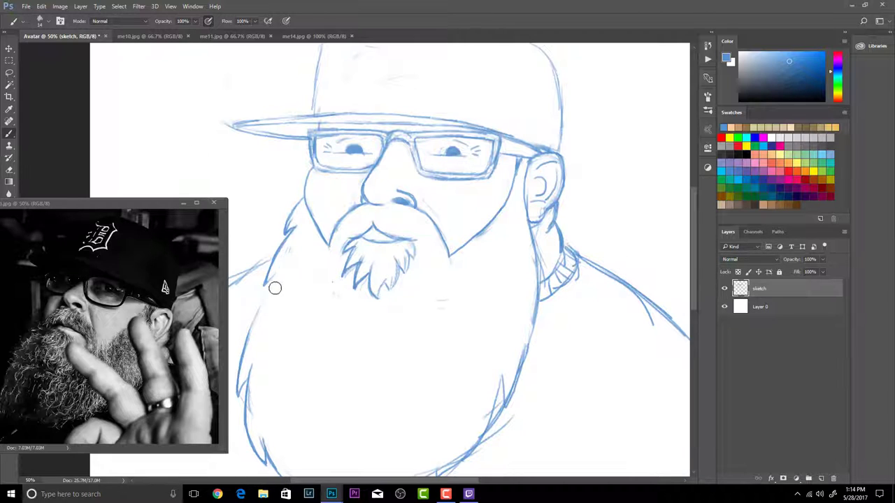
{"action": "mouse_move", "coordinate": [273, 288]}
{"action": "left_mouse_down"}
{"action": "mouse_move", "coordinate": [260, 335]}
{"action": "mouse_move", "coordinate": [276, 255]}
{"action": "mouse_move", "coordinate": [259, 310]}
{"action": "left_mouse_up"}
{"action": "key", "text": "b"}
{"action": "left_click_drag", "start_coordinate": [416, 419], "coordinate": [409, 292]}
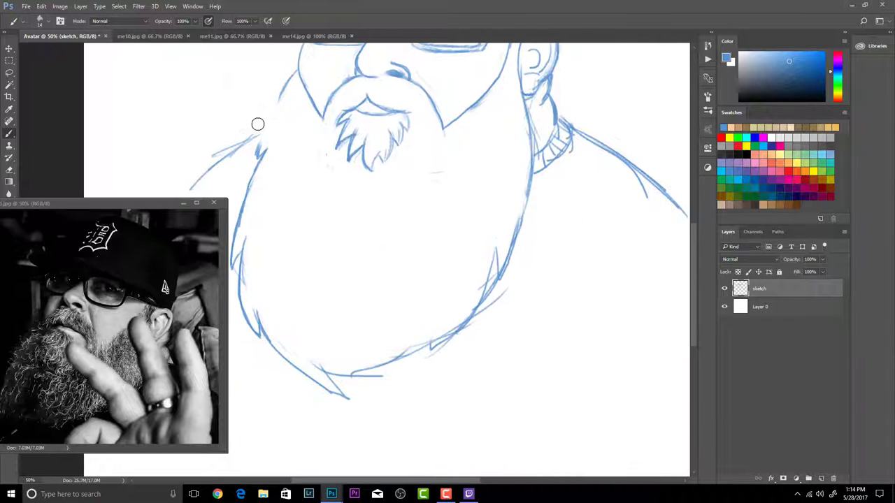
{"action": "left_click_drag", "start_coordinate": [295, 81], "coordinate": [264, 126]}
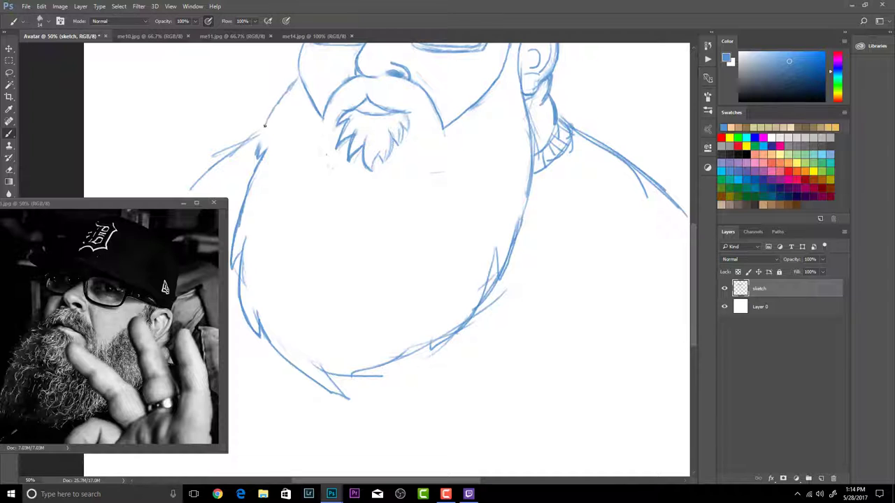
{"action": "left_click_drag", "start_coordinate": [300, 68], "coordinate": [263, 153]}
{"action": "key", "text": "ctrl+alt+z"}
{"action": "key", "text": "ctrl+alt+z"}
{"action": "key", "text": "ctrl+alt+z"}
{"action": "key", "text": "ctrl+alt+z"}
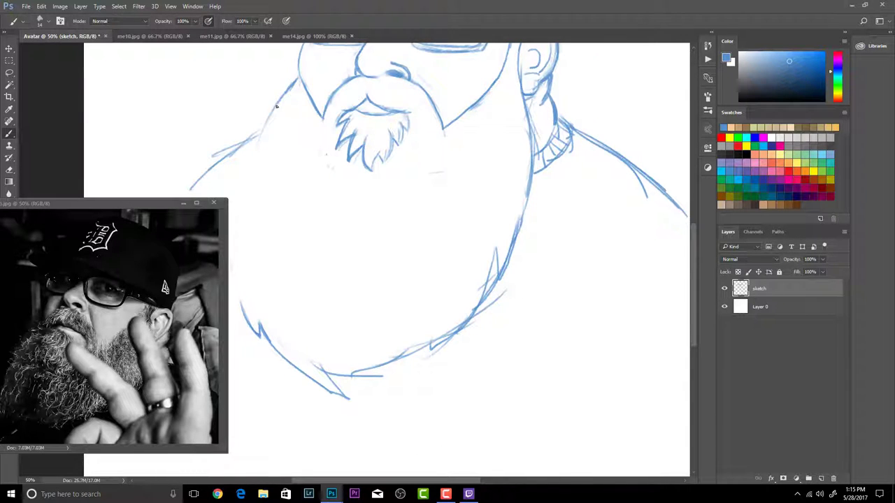
Redraw the beard's outline as a smooth rounded curve around its bottom, with short overlapping tuft strokes along the lower edge
{"action": "mouse_move", "coordinate": [276, 106]}
{"action": "left_mouse_down"}
{"action": "mouse_move", "coordinate": [239, 227]}
{"action": "mouse_move", "coordinate": [260, 336]}
{"action": "mouse_move", "coordinate": [352, 385]}
{"action": "mouse_move", "coordinate": [384, 382]}
{"action": "left_mouse_up"}
{"action": "mouse_move", "coordinate": [431, 353]}
{"action": "left_mouse_down"}
{"action": "mouse_move", "coordinate": [462, 293]}
{"action": "mouse_move", "coordinate": [524, 226]}
{"action": "left_mouse_up"}
{"action": "mouse_move", "coordinate": [584, 242]}
{"action": "left_mouse_down"}
{"action": "mouse_move", "coordinate": [592, 345]}
{"action": "mouse_move", "coordinate": [588, 292]}
{"action": "left_mouse_up"}
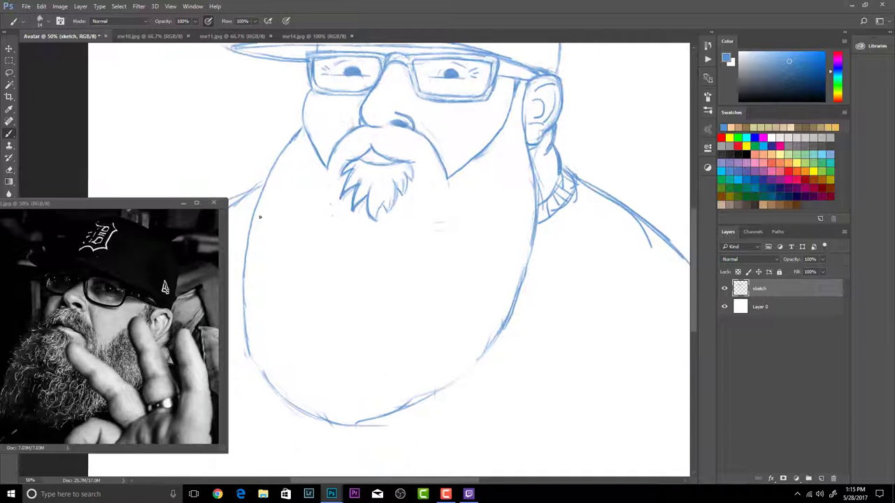
{"action": "mouse_move", "coordinate": [246, 318]}
{"action": "left_mouse_down"}
{"action": "mouse_move", "coordinate": [256, 354]}
{"action": "mouse_move", "coordinate": [248, 351]}
{"action": "mouse_move", "coordinate": [264, 340]}
{"action": "mouse_move", "coordinate": [258, 361]}
{"action": "mouse_move", "coordinate": [289, 400]}
{"action": "mouse_move", "coordinate": [296, 404]}
{"action": "mouse_move", "coordinate": [277, 378]}
{"action": "mouse_move", "coordinate": [304, 408]}
{"action": "mouse_move", "coordinate": [362, 418]}
{"action": "left_mouse_up"}
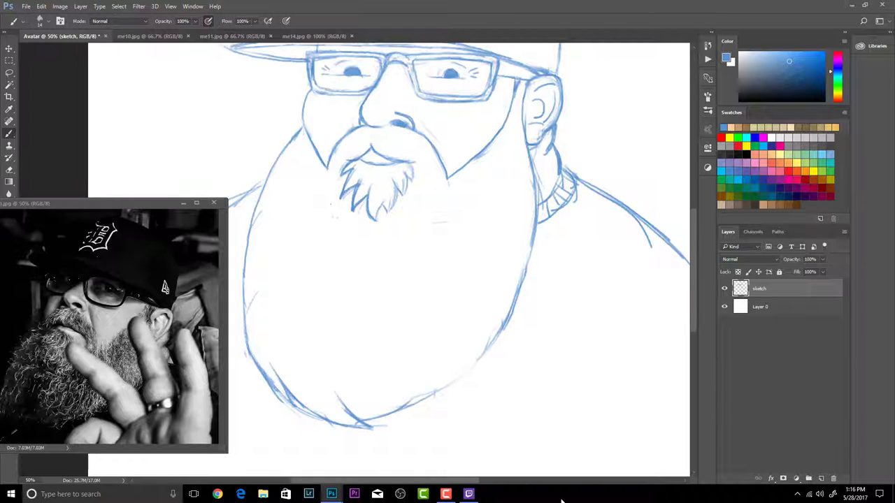
{"action": "mouse_move", "coordinate": [511, 313]}
{"action": "left_mouse_down"}
{"action": "mouse_move", "coordinate": [436, 398]}
{"action": "mouse_move", "coordinate": [441, 385]}
{"action": "mouse_move", "coordinate": [373, 402]}
{"action": "mouse_move", "coordinate": [436, 386]}
{"action": "left_mouse_up"}
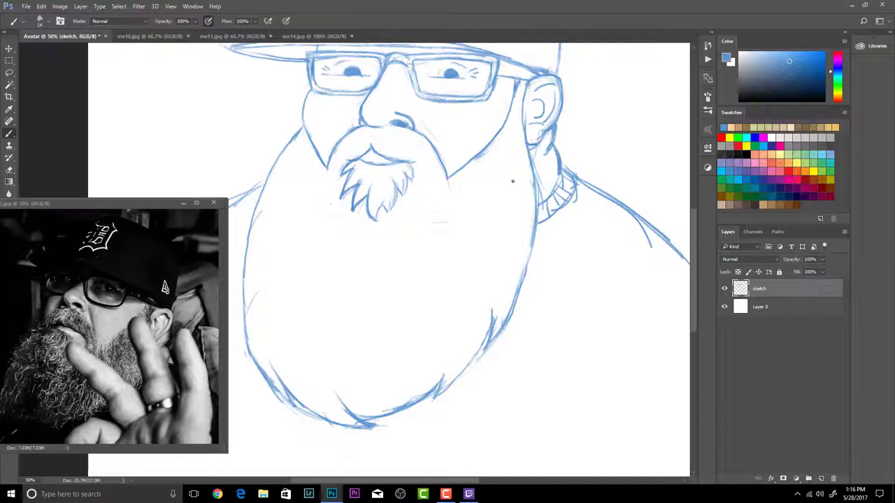
Sketch light hair texture strokes inside both sides of the beard, following its outer edges
{"action": "left_click_drag", "start_coordinate": [531, 179], "coordinate": [529, 256]}
{"action": "mouse_move", "coordinate": [462, 193]}
{"action": "left_mouse_down"}
{"action": "mouse_move", "coordinate": [464, 234]}
{"action": "mouse_move", "coordinate": [473, 237]}
{"action": "mouse_move", "coordinate": [475, 270]}
{"action": "mouse_move", "coordinate": [483, 265]}
{"action": "mouse_move", "coordinate": [483, 319]}
{"action": "left_mouse_up"}
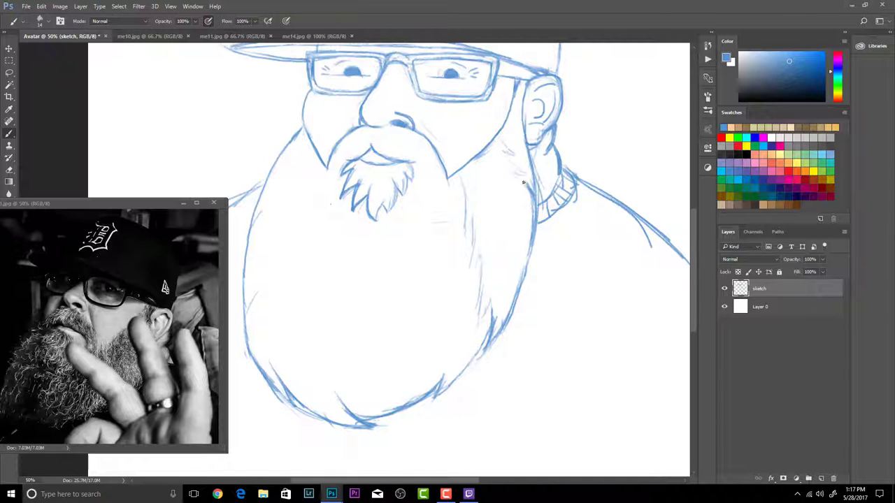
{"action": "left_click_drag", "start_coordinate": [526, 165], "coordinate": [536, 200]}
{"action": "left_click_drag", "start_coordinate": [306, 133], "coordinate": [282, 158]}
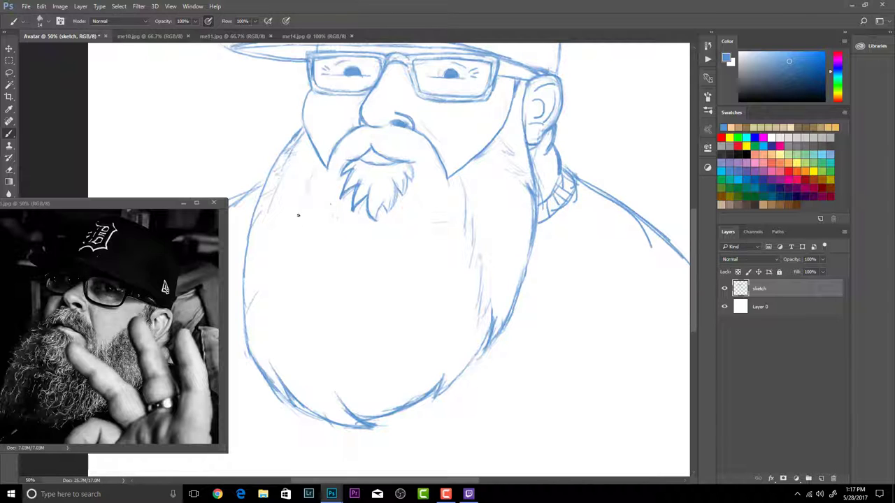
{"action": "left_click_drag", "start_coordinate": [262, 258], "coordinate": [243, 300]}
{"action": "left_click_drag", "start_coordinate": [264, 263], "coordinate": [247, 323]}
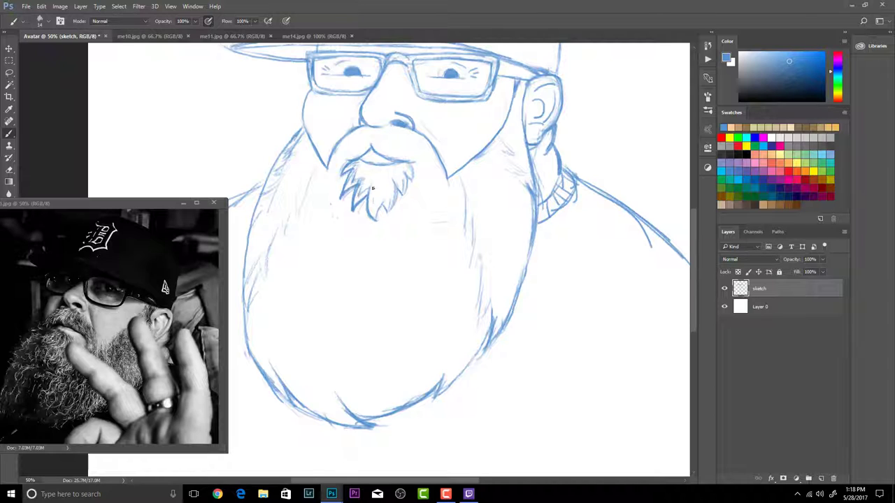
Add fine hair strokes inside the chin tuft below the mouth
{"action": "left_click_drag", "start_coordinate": [372, 188], "coordinate": [378, 204]}
{"action": "left_click_drag", "start_coordinate": [395, 173], "coordinate": [390, 199]}
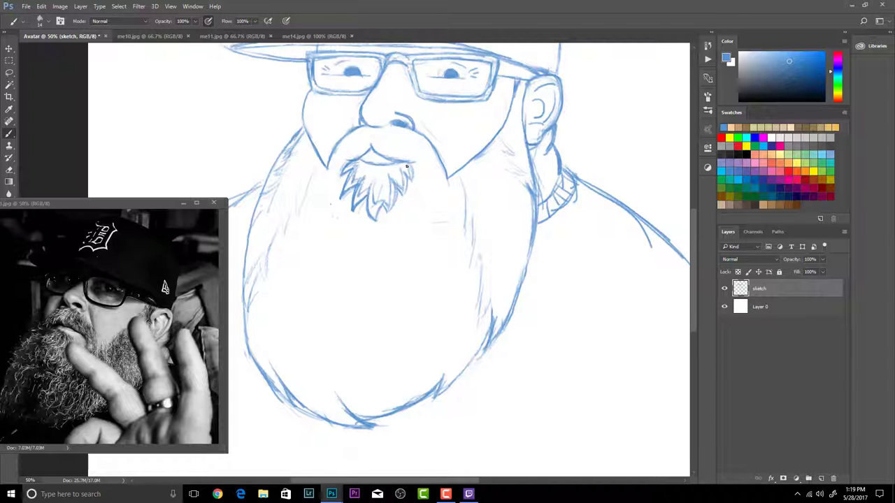
{"action": "left_click_drag", "start_coordinate": [383, 185], "coordinate": [381, 208]}
Sketch upper eyelid lines over both eyes, and redraw the mouth line with a parting in the mustache beneath the nose
{"action": "left_click_drag", "start_coordinate": [616, 124], "coordinate": [636, 155]}
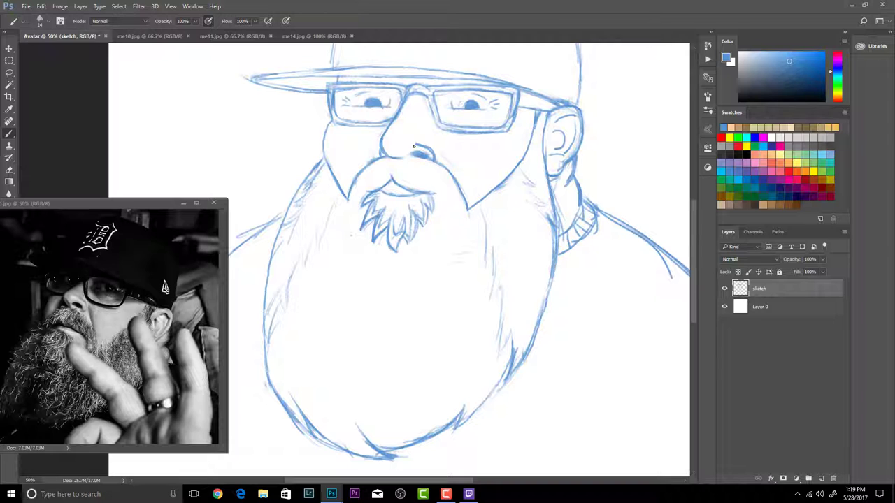
{"action": "left_click_drag", "start_coordinate": [374, 95], "coordinate": [388, 92]}
{"action": "left_click_drag", "start_coordinate": [485, 93], "coordinate": [451, 93]}
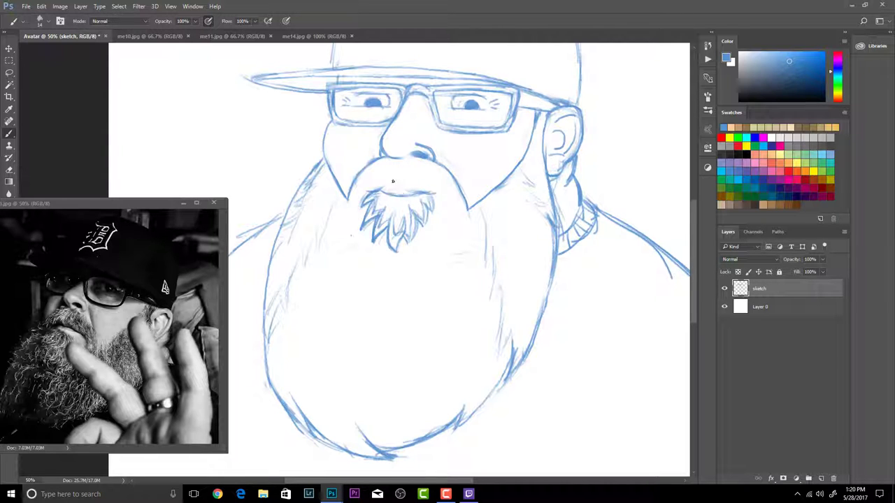
{"action": "mouse_move", "coordinate": [415, 192]}
{"action": "left_mouse_down"}
{"action": "mouse_move", "coordinate": [366, 189]}
{"action": "mouse_move", "coordinate": [403, 186]}
{"action": "mouse_move", "coordinate": [393, 171]}
{"action": "mouse_move", "coordinate": [412, 159]}
{"action": "mouse_move", "coordinate": [404, 158]}
{"action": "mouse_move", "coordinate": [438, 165]}
{"action": "left_mouse_up"}
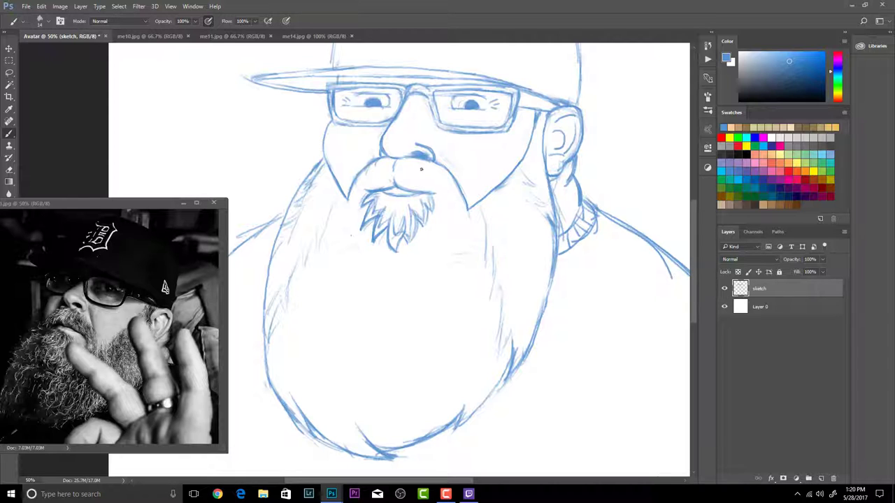
Strengthen the beard's lower left edge and redraw the left shoulder line
{"action": "mouse_move", "coordinate": [267, 370]}
{"action": "left_mouse_down"}
{"action": "mouse_move", "coordinate": [286, 409]}
{"action": "mouse_move", "coordinate": [316, 431]}
{"action": "left_mouse_up"}
{"action": "left_click_drag", "start_coordinate": [500, 275], "coordinate": [572, 247]}
{"action": "mouse_move", "coordinate": [358, 187]}
{"action": "left_mouse_down"}
{"action": "mouse_move", "coordinate": [307, 223]}
{"action": "mouse_move", "coordinate": [279, 259]}
{"action": "left_mouse_up"}
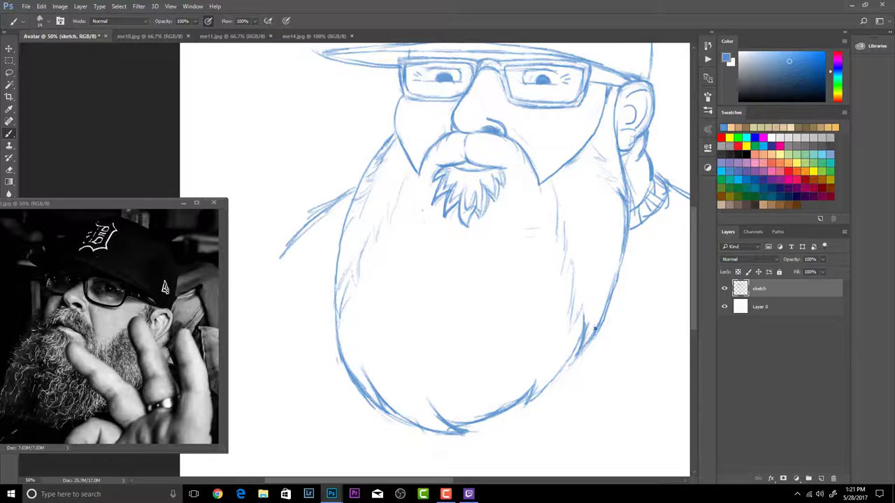
Erase stray sketch marks around the crown and side of the cap
{"action": "key", "text": "ctrl+minus"}
{"action": "key", "text": "ctrl+minus"}
{"action": "key", "text": "e"}
{"action": "mouse_move", "coordinate": [341, 116]}
{"action": "left_mouse_down"}
{"action": "mouse_move", "coordinate": [288, 165]}
{"action": "mouse_move", "coordinate": [278, 133]}
{"action": "mouse_move", "coordinate": [336, 121]}
{"action": "mouse_move", "coordinate": [305, 123]}
{"action": "left_mouse_up"}
{"action": "mouse_move", "coordinate": [292, 161]}
{"action": "left_mouse_down"}
{"action": "mouse_move", "coordinate": [301, 124]}
{"action": "mouse_move", "coordinate": [290, 162]}
{"action": "left_mouse_up"}
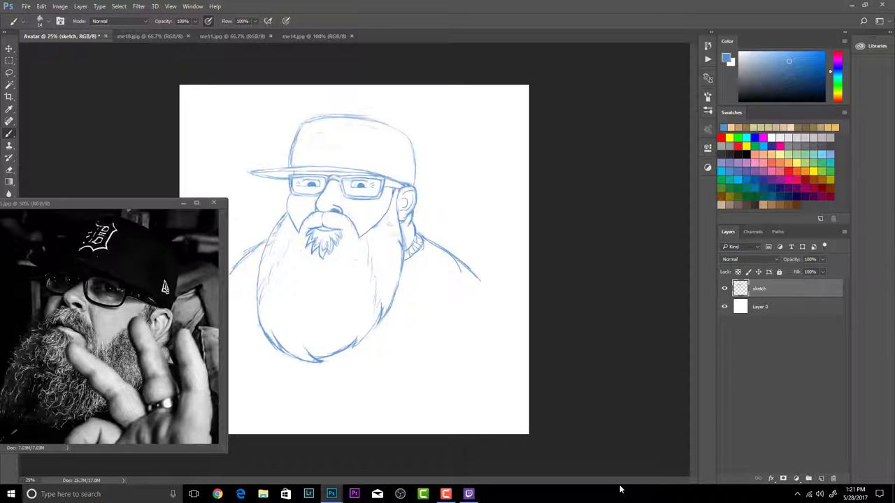
Erase the upper eyelid lines on both eyes and redraw them lower and flatter, just above the pupils
{"action": "key", "text": "ctrl+plus"}
{"action": "key", "text": "ctrl+plus"}
{"action": "key", "text": "ctrl+plus"}
{"action": "left_click_drag", "start_coordinate": [338, 122], "coordinate": [434, 295]}
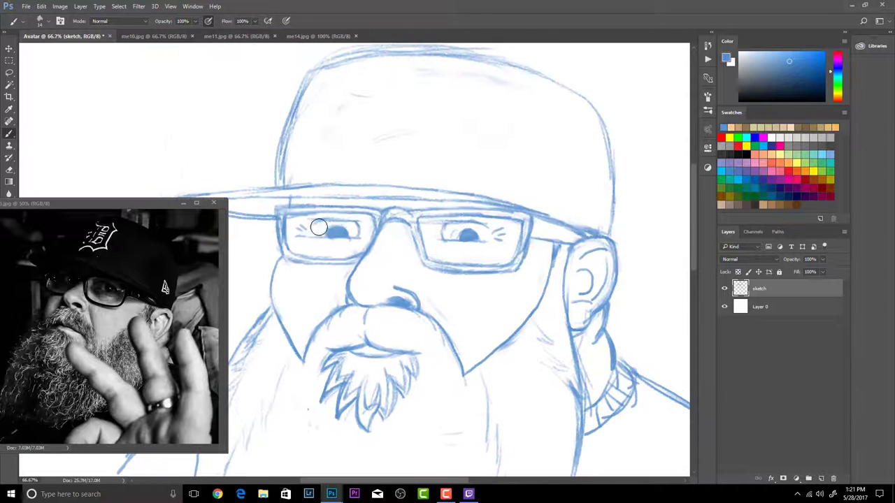
{"action": "left_click_drag", "start_coordinate": [318, 222], "coordinate": [358, 222]}
{"action": "left_click_drag", "start_coordinate": [429, 224], "coordinate": [460, 221]}
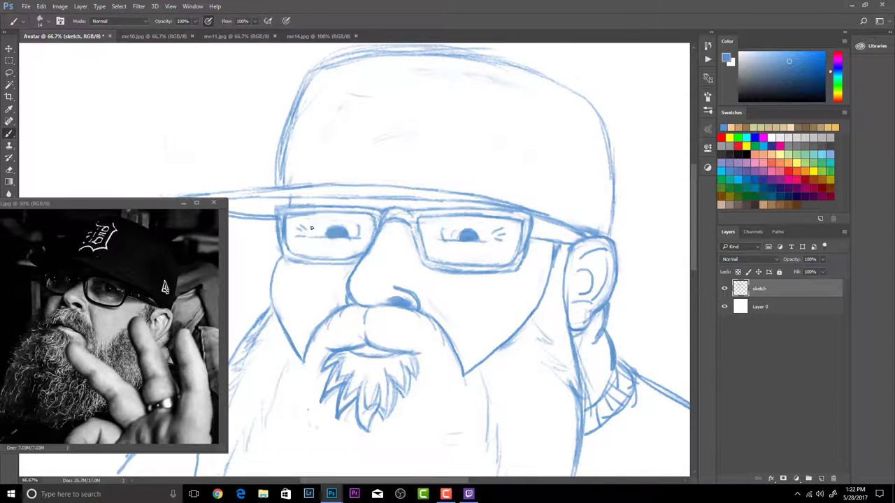
{"action": "left_click_drag", "start_coordinate": [311, 226], "coordinate": [366, 225]}
{"action": "left_click_drag", "start_coordinate": [435, 226], "coordinate": [491, 229]}
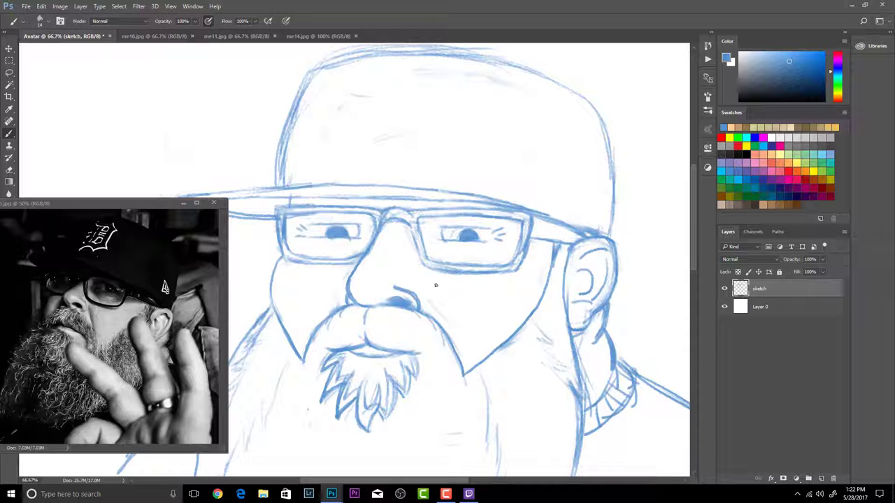
Redraw the ribbed shirt collar beside the beard with clean lines, and erase the rough right shoulder lines
{"action": "scroll", "coordinate": [435, 285], "scroll_direction": "down", "scroll_amount": 5}
{"action": "mouse_move", "coordinate": [615, 195]}
{"action": "left_mouse_down"}
{"action": "mouse_move", "coordinate": [625, 238]}
{"action": "mouse_move", "coordinate": [583, 267]}
{"action": "mouse_move", "coordinate": [582, 223]}
{"action": "mouse_move", "coordinate": [628, 200]}
{"action": "mouse_move", "coordinate": [579, 243]}
{"action": "mouse_move", "coordinate": [572, 281]}
{"action": "left_mouse_up"}
{"action": "left_click_drag", "start_coordinate": [589, 245], "coordinate": [613, 232]}
{"action": "left_click_drag", "start_coordinate": [600, 227], "coordinate": [626, 216]}
{"action": "mouse_move", "coordinate": [604, 211]}
{"action": "left_mouse_down"}
{"action": "mouse_move", "coordinate": [619, 194]}
{"action": "mouse_move", "coordinate": [688, 245]}
{"action": "left_mouse_up"}
{"action": "left_click_drag", "start_coordinate": [639, 355], "coordinate": [491, 337]}
{"action": "mouse_move", "coordinate": [516, 211]}
{"action": "left_mouse_down"}
{"action": "mouse_move", "coordinate": [485, 195]}
{"action": "mouse_move", "coordinate": [611, 283]}
{"action": "left_mouse_up"}
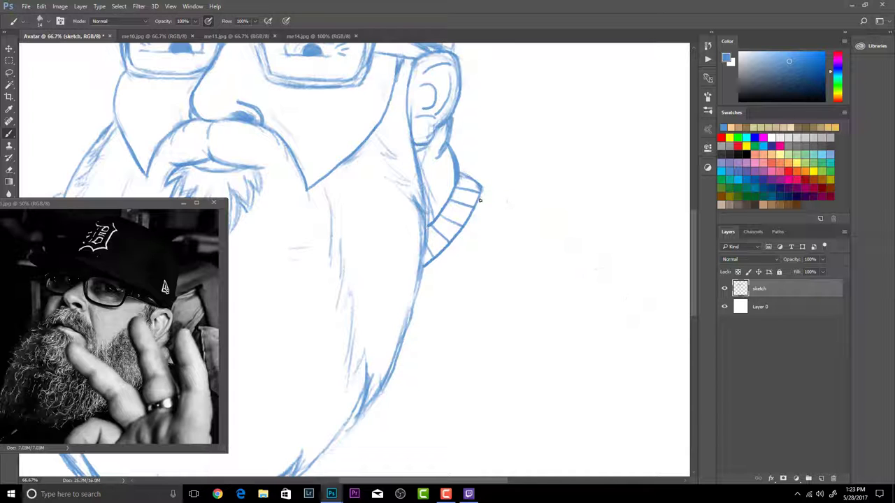
Redraw the right and left shoulders as single clean curves sloping outward from the collar and beard
{"action": "left_click_drag", "start_coordinate": [488, 191], "coordinate": [633, 317]}
{"action": "left_click_drag", "start_coordinate": [403, 439], "coordinate": [723, 252]}
{"action": "left_click_drag", "start_coordinate": [277, 139], "coordinate": [330, 352]}
{"action": "mouse_move", "coordinate": [433, 220]}
{"action": "left_mouse_down"}
{"action": "mouse_move", "coordinate": [398, 255]}
{"action": "mouse_move", "coordinate": [337, 287]}
{"action": "mouse_move", "coordinate": [391, 242]}
{"action": "mouse_move", "coordinate": [320, 314]}
{"action": "left_mouse_up"}
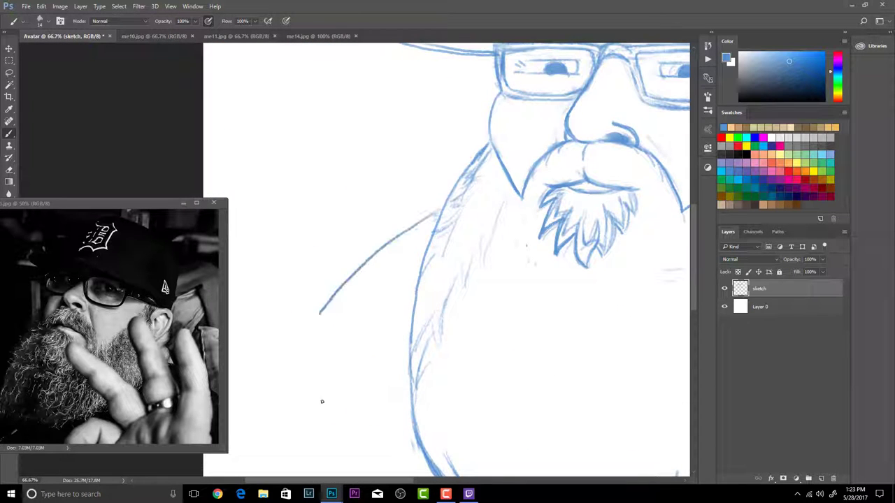
{"action": "left_click_drag", "start_coordinate": [525, 451], "coordinate": [444, 178]}
{"action": "left_click_drag", "start_coordinate": [444, 339], "coordinate": [425, 358]}
Try a curved lower edge for the bust from the right shoulder, and move the reference photo aside to uncover the left shoulder
{"action": "scroll", "coordinate": [428, 365], "scroll_direction": "down", "scroll_amount": 3}
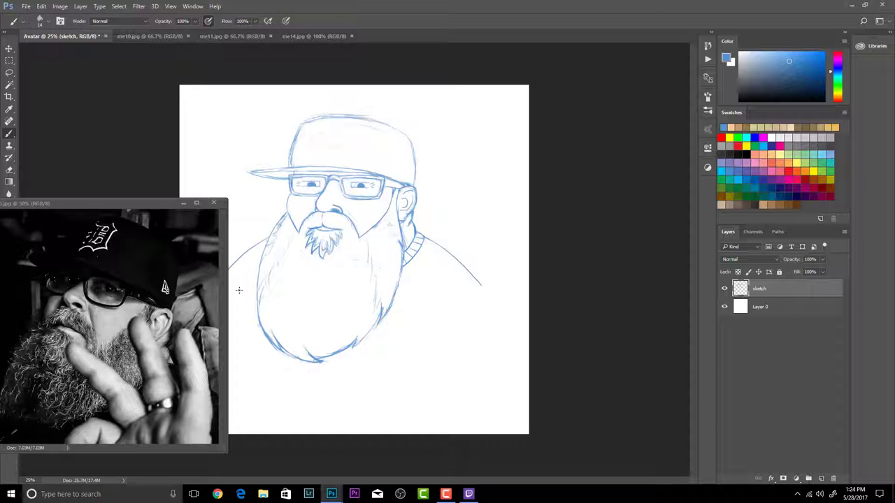
{"action": "left_click_drag", "start_coordinate": [244, 364], "coordinate": [480, 287]}
{"action": "left_click_drag", "start_coordinate": [148, 204], "coordinate": [91, 203]}
{"action": "left_click", "coordinate": [225, 272]}
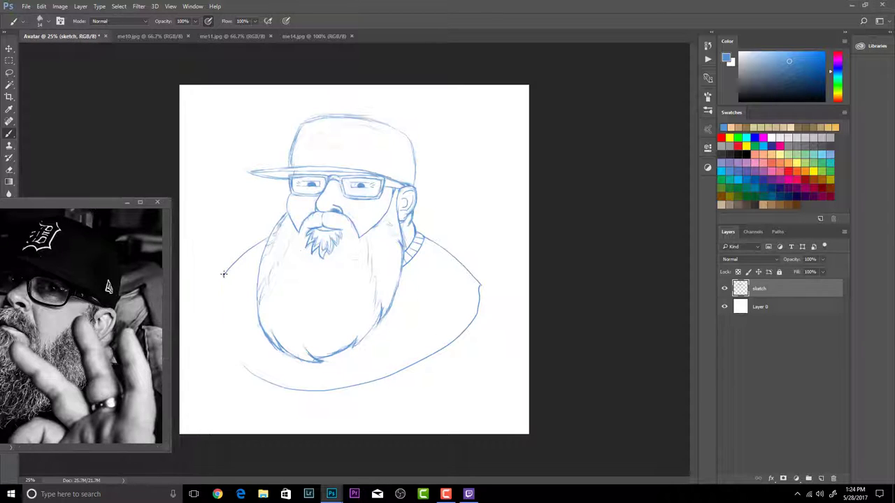
Try further curves from the left shoulder around the bottom of the bust, and undo them
{"action": "left_click_drag", "start_coordinate": [224, 274], "coordinate": [281, 388]}
{"action": "key", "text": "ctrl+alt+z"}
{"action": "key", "text": "ctrl+alt+z"}
{"action": "mouse_move", "coordinate": [222, 277]}
{"action": "left_mouse_down"}
{"action": "mouse_move", "coordinate": [469, 335]}
{"action": "mouse_move", "coordinate": [481, 285]}
{"action": "mouse_move", "coordinate": [286, 369]}
{"action": "mouse_move", "coordinate": [482, 286]}
{"action": "left_mouse_up"}
{"action": "key", "text": "ctrl+alt+z"}
{"action": "key", "text": "ctrl+alt+z"}
{"action": "key", "text": "ctrl+alt+z"}
{"action": "key", "text": "ctrl+alt+z"}
Draw the bust's lower edge as one rounded curve beneath the beard, joining the ends of both shoulders
{"action": "left_click_drag", "start_coordinate": [223, 275], "coordinate": [481, 286]}
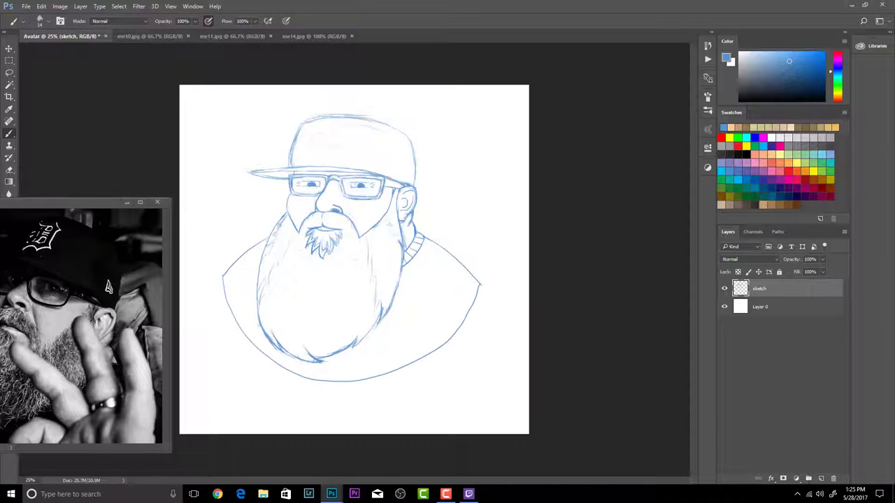
Draw jagged hair tufts down the right side of the beard and below the ear
{"action": "key", "text": "ctrl+plus"}
{"action": "key", "text": "ctrl+plus"}
{"action": "left_click_drag", "start_coordinate": [378, 212], "coordinate": [409, 360]}
{"action": "left_click_drag", "start_coordinate": [414, 172], "coordinate": [448, 225]}
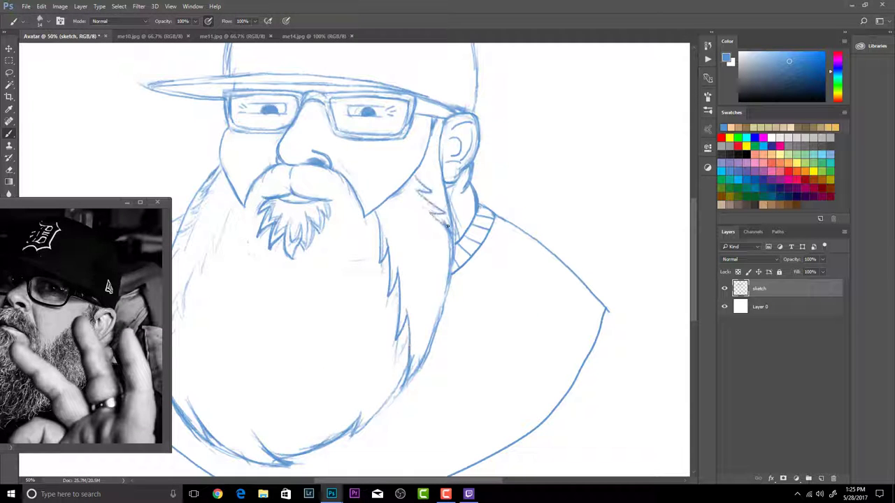
Draw matching jagged hair tufts down the left side of the beard, from the cheek to the lower edge
{"action": "left_click_drag", "start_coordinate": [243, 372], "coordinate": [426, 404]}
{"action": "left_click_drag", "start_coordinate": [405, 201], "coordinate": [360, 266]}
{"action": "left_click_drag", "start_coordinate": [417, 237], "coordinate": [372, 313]}
{"action": "key", "text": "ctrl+z"}
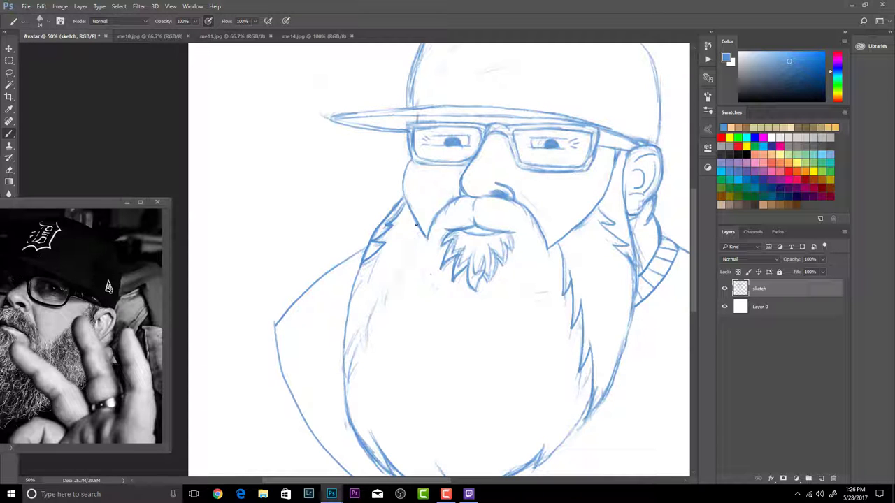
{"action": "left_click_drag", "start_coordinate": [415, 226], "coordinate": [345, 388]}
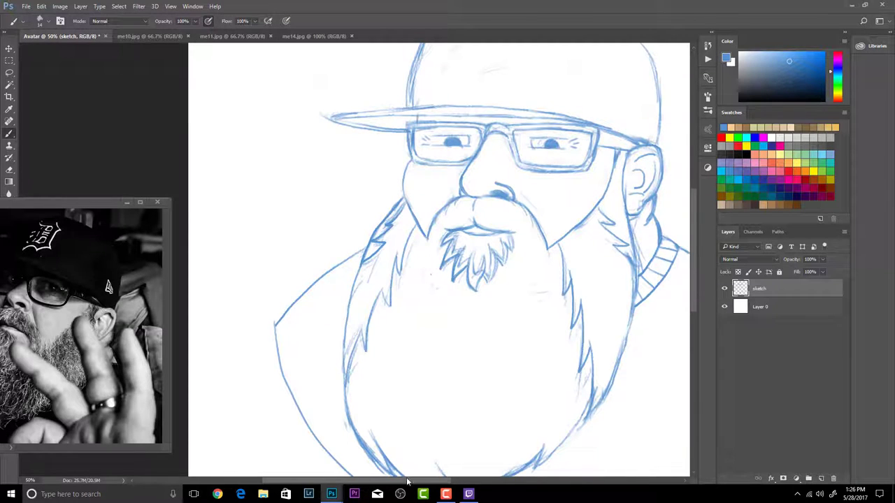
{"action": "mouse_move", "coordinate": [624, 370]}
{"action": "left_mouse_down"}
{"action": "mouse_move", "coordinate": [487, 387]}
{"action": "mouse_move", "coordinate": [547, 382]}
{"action": "mouse_move", "coordinate": [579, 468]}
{"action": "left_mouse_up"}
{"action": "mouse_move", "coordinate": [650, 435]}
{"action": "left_mouse_down"}
{"action": "mouse_move", "coordinate": [516, 364]}
{"action": "mouse_move", "coordinate": [551, 469]}
{"action": "left_mouse_up"}
Save the document as the Photoshop file Avatar in The Twisted Disney folder on My Passport (E:), with maximized compatibility
{"action": "left_click", "coordinate": [25, 6]}
{"action": "left_click", "coordinate": [42, 105]}
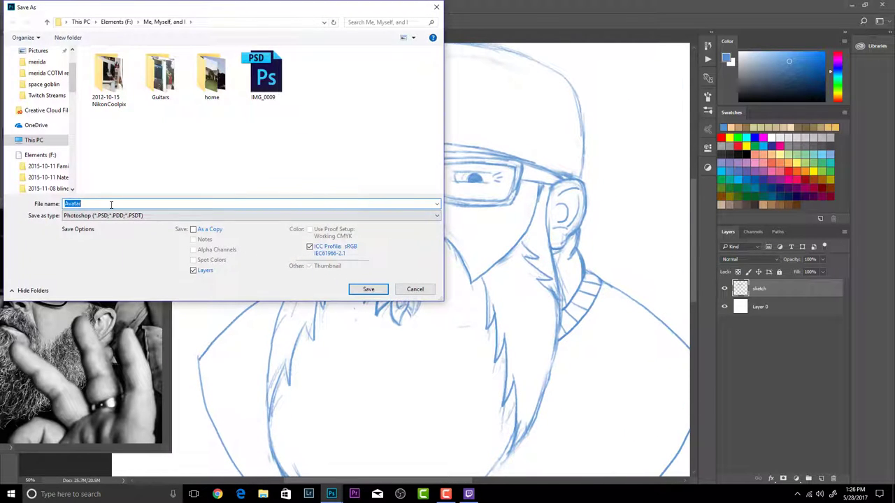
{"action": "left_click", "coordinate": [30, 174]}
{"action": "scroll", "coordinate": [170, 151], "scroll_direction": "down", "scroll_amount": 3}
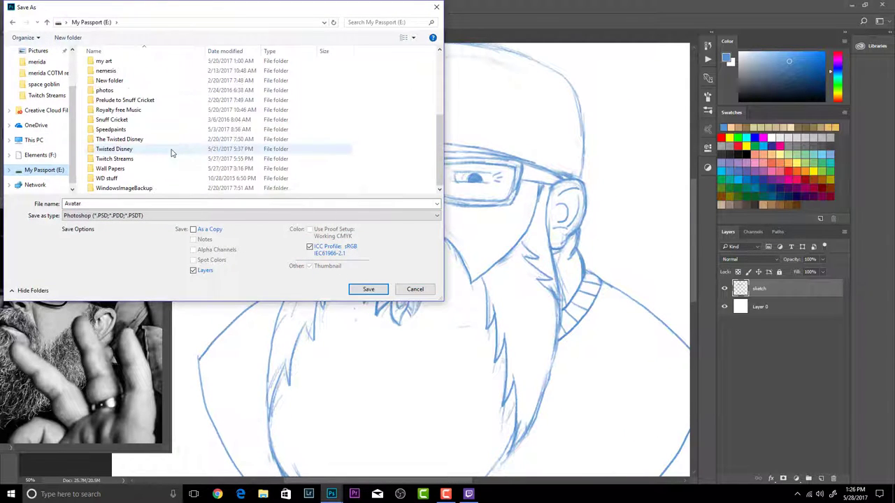
{"action": "double_click", "coordinate": [119, 149]}
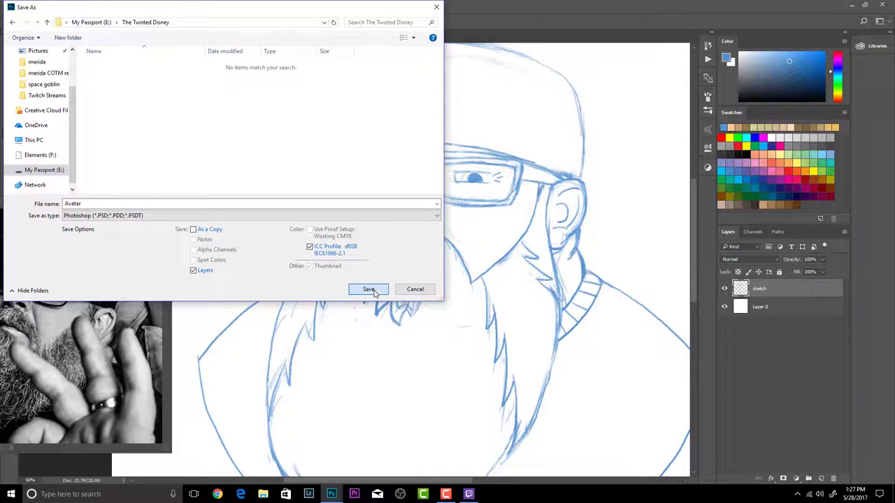
{"action": "left_click", "coordinate": [367, 289]}
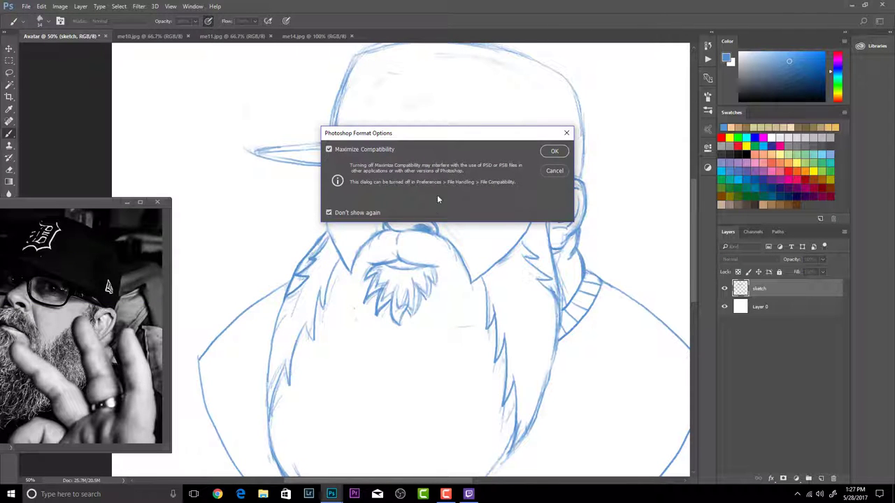
{"action": "key", "text": "Return"}
Draw a freehand lasso selection around the mouth and the goatee tuft beneath it
{"action": "scroll", "coordinate": [411, 206], "scroll_direction": "down", "scroll_amount": 1}
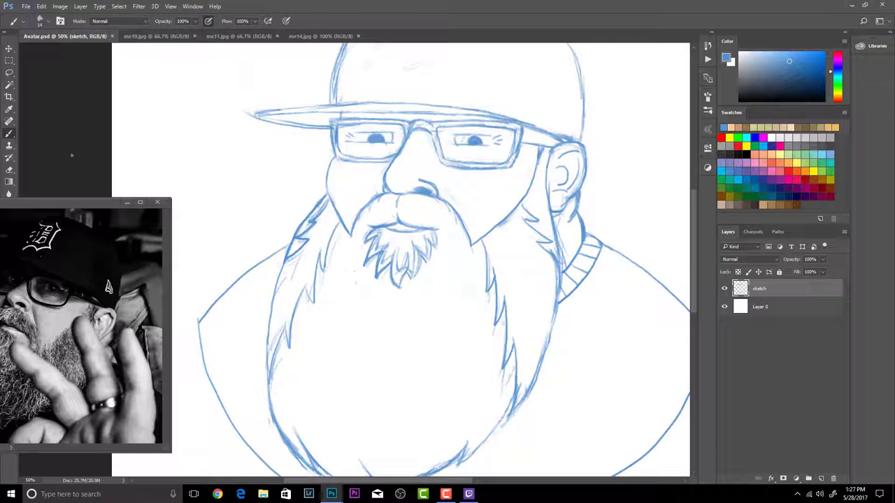
{"action": "key", "text": "l"}
{"action": "mouse_move", "coordinate": [381, 218]}
{"action": "left_mouse_down"}
{"action": "mouse_move", "coordinate": [366, 286]}
{"action": "mouse_move", "coordinate": [389, 214]}
{"action": "left_mouse_up"}
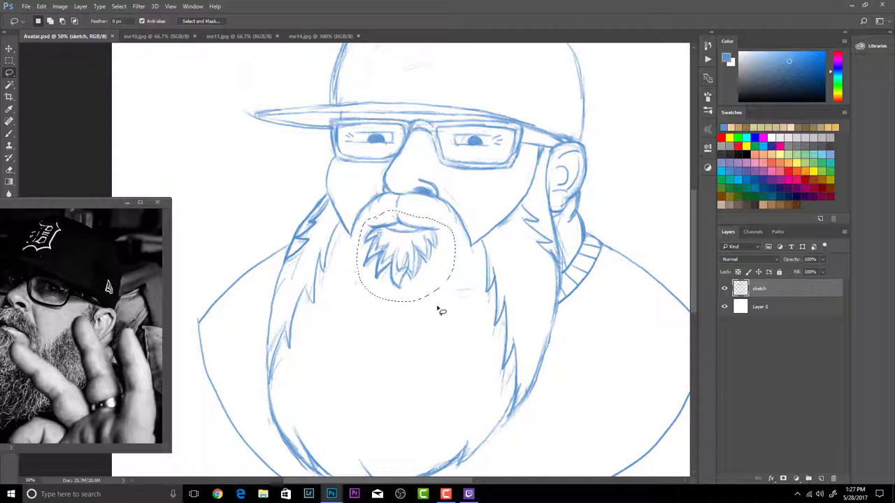
{"action": "key", "text": "ctrl+minus"}
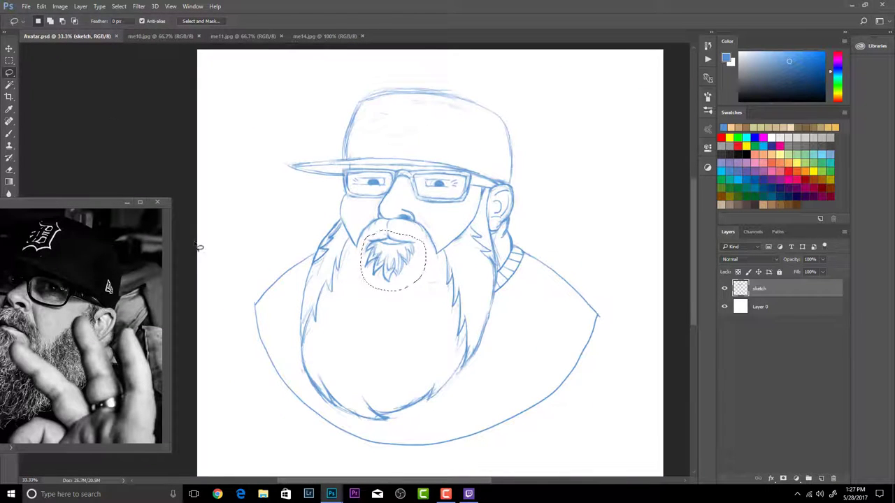
Try transforming the selected mouth and goatee, and undo it
{"action": "key", "text": "ctrl+t"}
{"action": "mouse_move", "coordinate": [350, 296]}
{"action": "left_mouse_down"}
{"action": "mouse_move", "coordinate": [355, 314]}
{"action": "mouse_move", "coordinate": [367, 291]}
{"action": "left_mouse_up"}
{"action": "key", "text": "Return"}
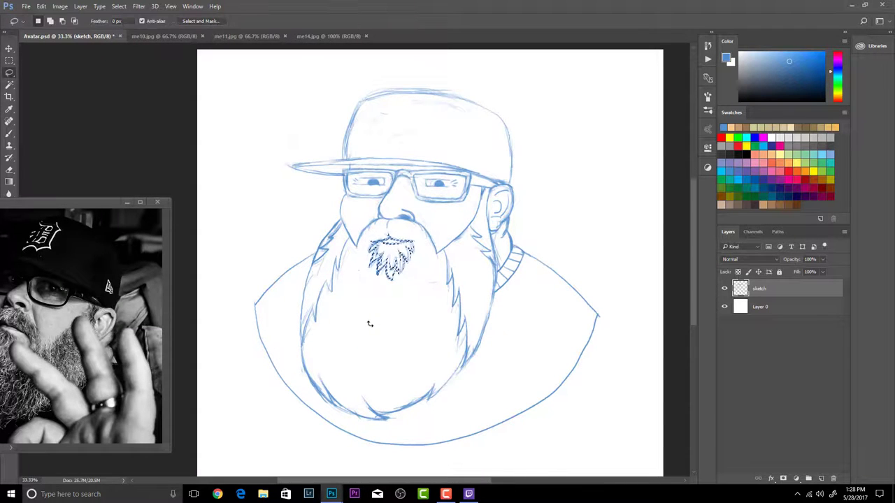
{"action": "key", "text": "ctrl+d"}
{"action": "key", "text": "ctrl+z"}
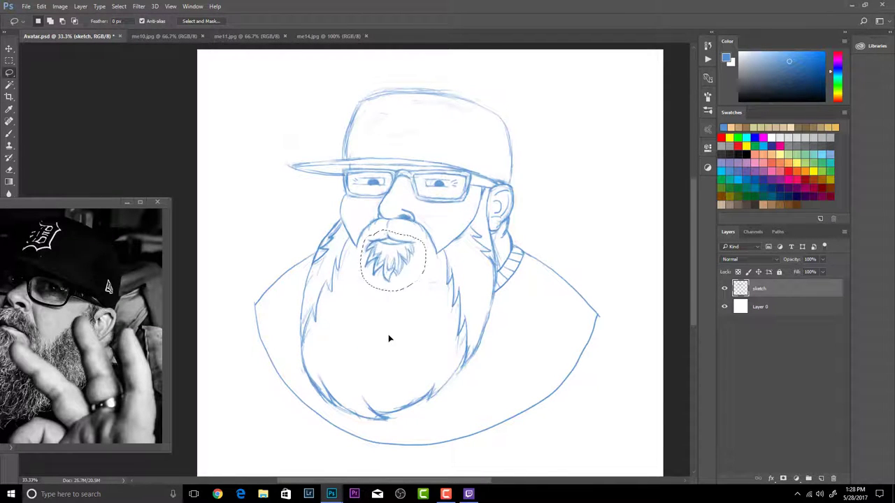
Move the selected mouth and goatee slightly up and right, enlarge them to about 102% by 105%, rotate them -2.33°, and deselect
{"action": "key", "text": "ctrl+t"}
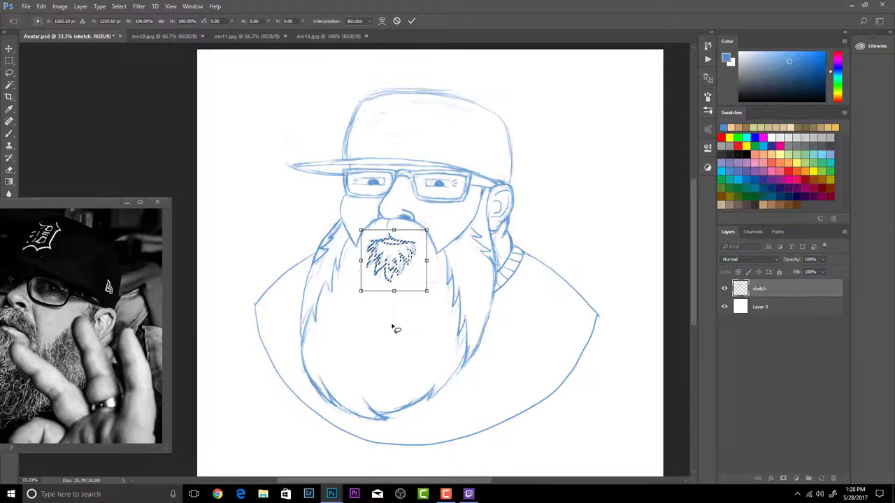
{"action": "key", "text": "Up"}
{"action": "key", "text": "Up"}
{"action": "key", "text": "Up"}
{"action": "key", "text": "Up"}
{"action": "key", "text": "Right"}
{"action": "key", "text": "Right"}
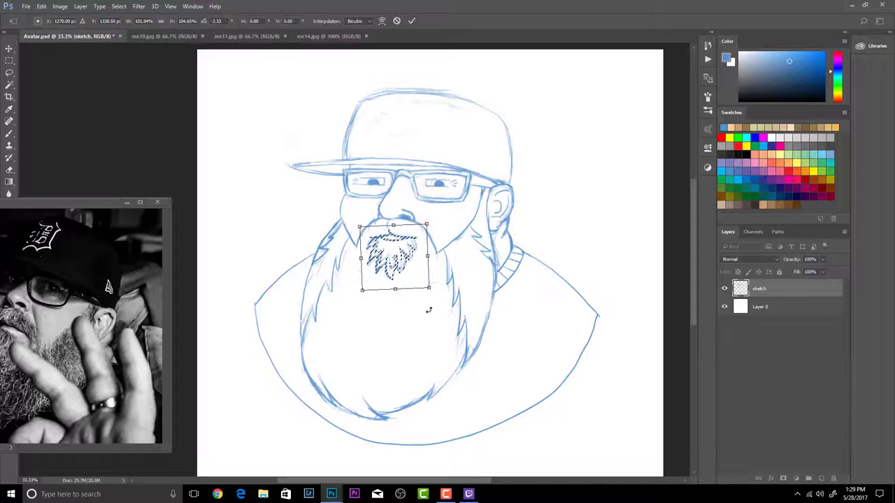
{"action": "key", "text": "Return"}
{"action": "key", "text": "ctrl+d"}
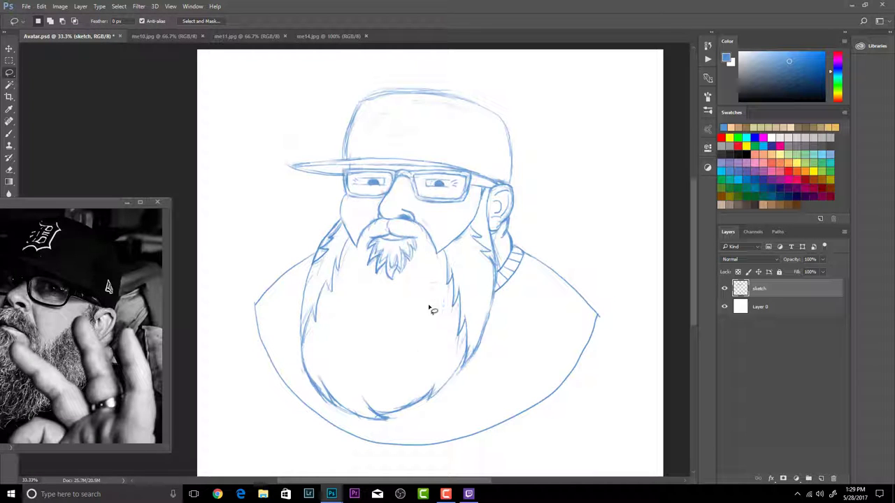
{"action": "key", "text": "b"}
{"action": "mouse_move", "coordinate": [578, 231]}
{"action": "left_mouse_down"}
{"action": "mouse_move", "coordinate": [572, 210]}
{"action": "mouse_move", "coordinate": [633, 216]}
{"action": "left_mouse_up"}
{"action": "key", "text": "ctrl+z"}
Save the avatar file and close all the reference photos
{"action": "left_click", "coordinate": [26, 7]}
{"action": "left_click", "coordinate": [35, 98]}
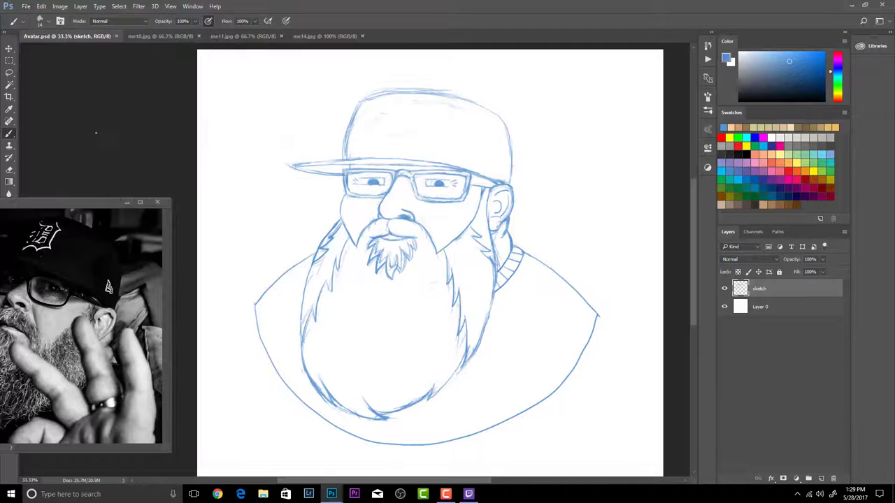
{"action": "left_click", "coordinate": [158, 203]}
{"action": "key", "text": "ctrl+w"}
{"action": "key", "text": "ctrl+w"}
{"action": "key", "text": "ctrl+w"}
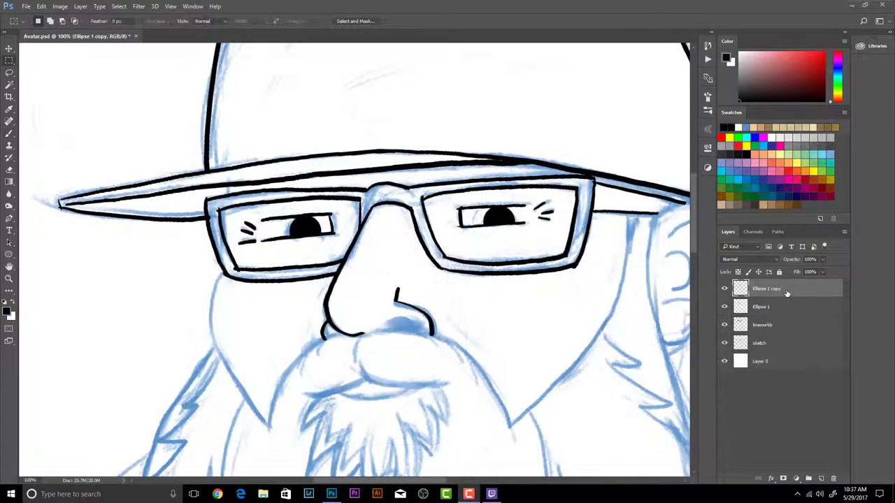
Duplicate the Ellipse 1 copy layer, move the duplicate pupil onto the nostril, and transform it to fit the sketch
{"action": "right_click", "coordinate": [787, 293]}
{"action": "left_click", "coordinate": [687, 100]}
{"action": "key", "text": "Return"}
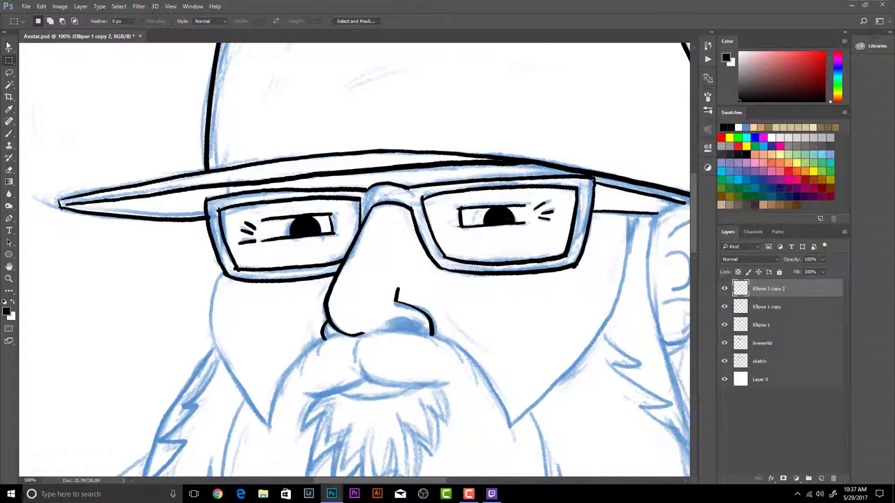
{"action": "key", "text": "v"}
{"action": "left_click_drag", "start_coordinate": [498, 222], "coordinate": [402, 332]}
{"action": "key", "text": "ctrl+t"}
{"action": "key", "text": "Return"}
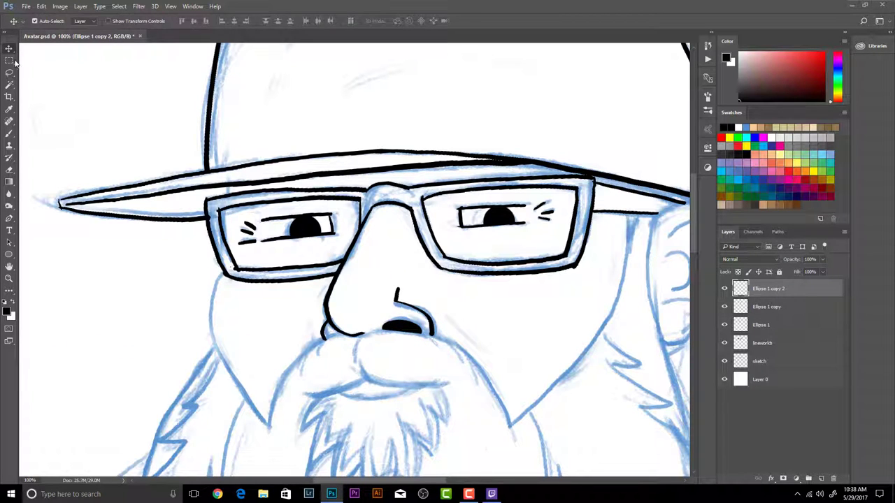
Try an elliptical selection over the nostril's lower edge, rotated about 12°, and undo it
{"action": "left_click_drag", "start_coordinate": [9, 60], "coordinate": [31, 70]}
{"action": "left_click", "coordinate": [31, 70]}
{"action": "left_click_drag", "start_coordinate": [384, 337], "coordinate": [422, 352]}
{"action": "key", "text": "ctrl+t"}
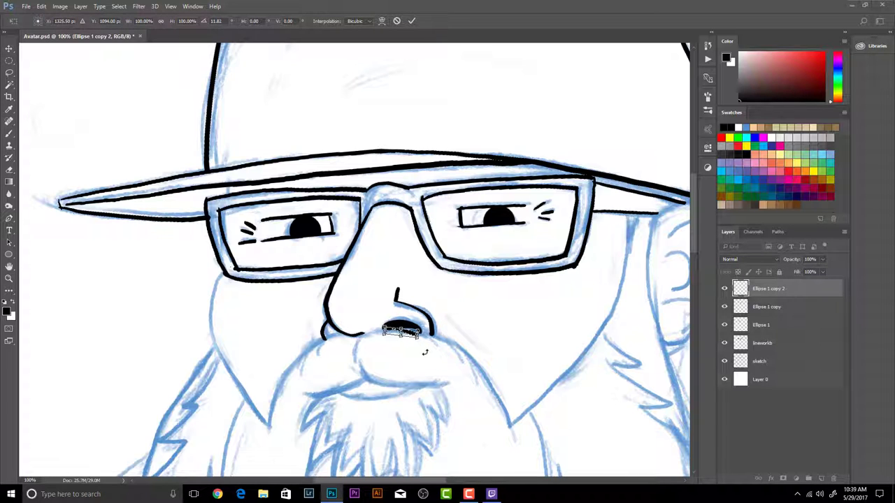
{"action": "key", "text": "ctrl+z"}
{"action": "key", "text": "Escape"}
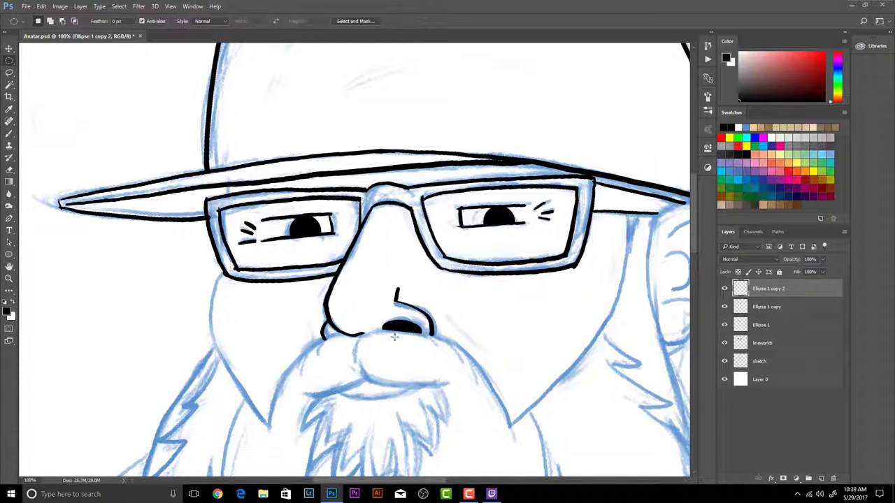
Go over the nostril shape with a black brush stroke
{"action": "key", "text": "b"}
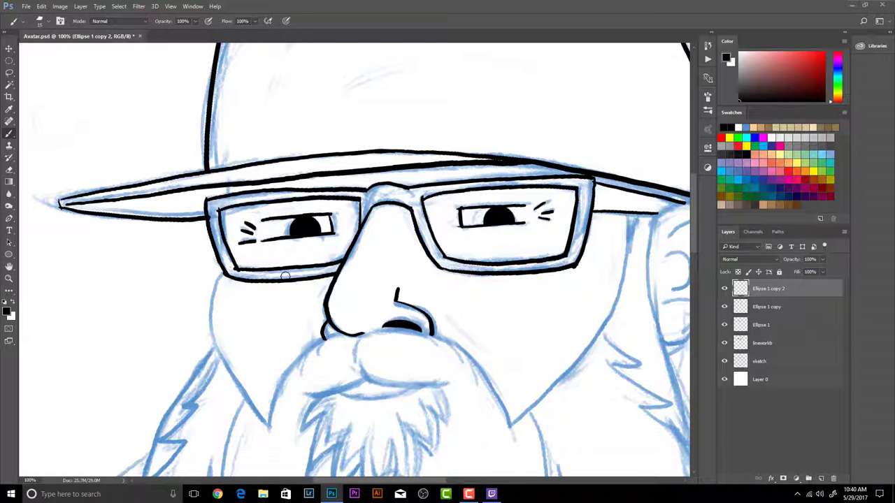
{"action": "key", "text": "ctrl+plus"}
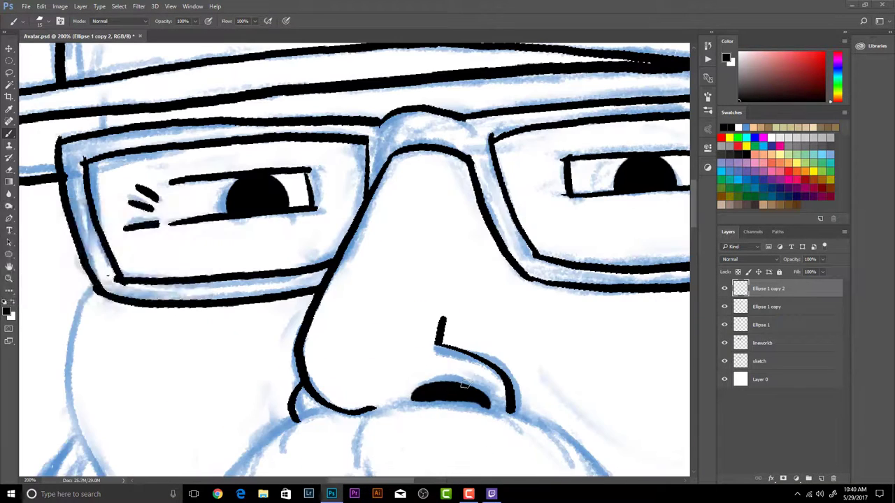
{"action": "scroll", "coordinate": [465, 384], "scroll_direction": "down", "scroll_amount": 2}
{"action": "scroll", "coordinate": [465, 384], "scroll_direction": "down", "scroll_amount": 2}
{"action": "mouse_move", "coordinate": [272, 402]}
{"action": "left_mouse_down"}
{"action": "mouse_move", "coordinate": [269, 390]}
{"action": "mouse_move", "coordinate": [284, 439]}
{"action": "left_mouse_up"}
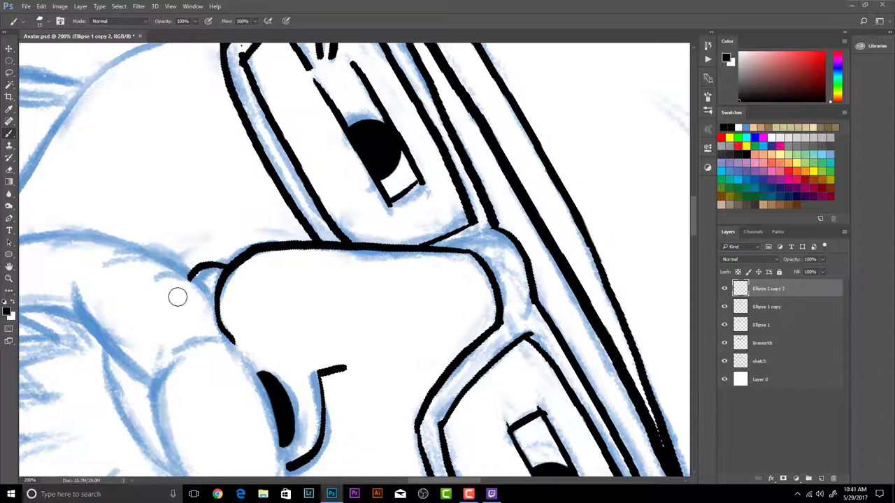
Merge the three ellipse layers with the ink layer and name the merged layer "line work"
{"action": "left_click", "coordinate": [785, 343]}
{"action": "left_click", "coordinate": [793, 288], "text": "shift"}
{"action": "right_click", "coordinate": [792, 293]}
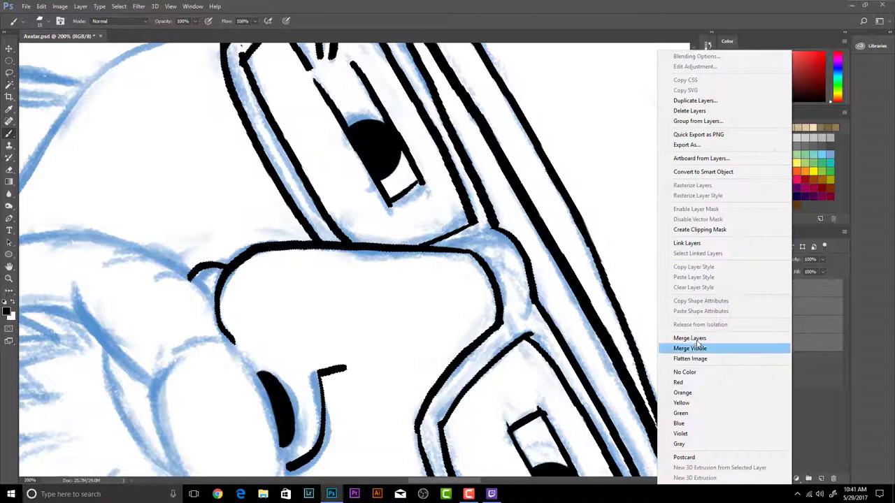
{"action": "left_click", "coordinate": [699, 337]}
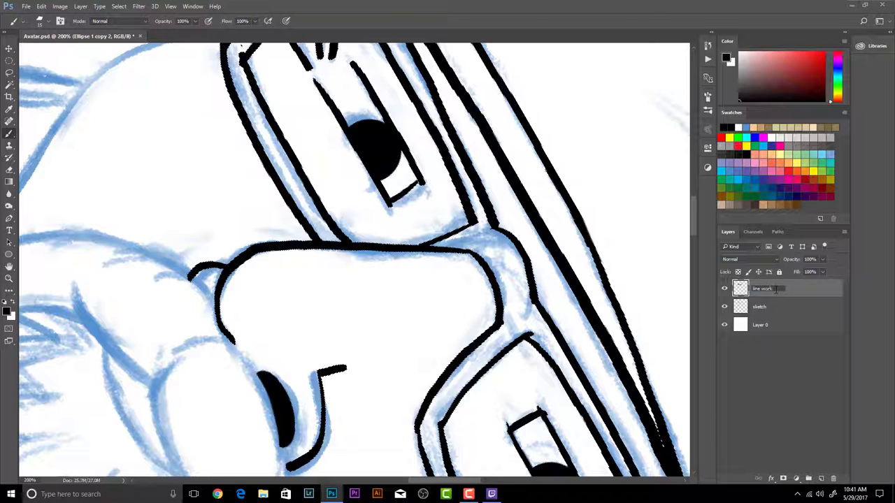
{"action": "key", "text": "Return"}
Try a black stroke joining the top of the nose to the glasses bridge, and undo it
{"action": "left_click_drag", "start_coordinate": [430, 248], "coordinate": [494, 237]}
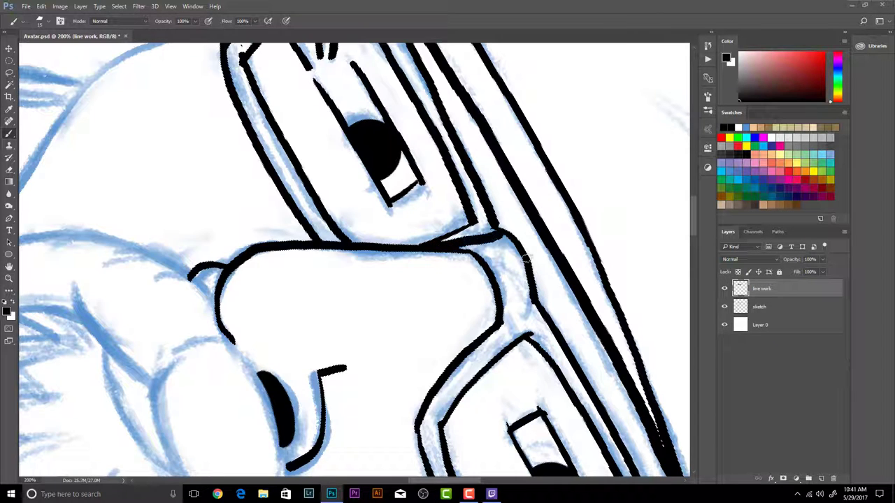
{"action": "key", "text": "ctrl+z"}
{"action": "scroll", "coordinate": [413, 378], "scroll_direction": "up", "scroll_amount": 5}
{"action": "scroll", "coordinate": [438, 264], "scroll_direction": "down", "scroll_amount": 2}
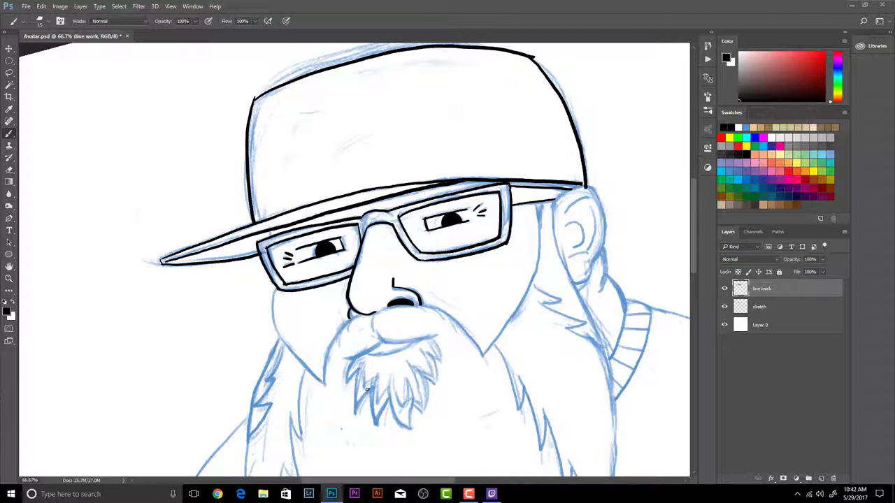
Ink the left cheek edge from the glasses down to its point, plus the moustache's left outer edge and left mouth line
{"action": "scroll", "coordinate": [289, 242], "scroll_direction": "up", "scroll_amount": 3}
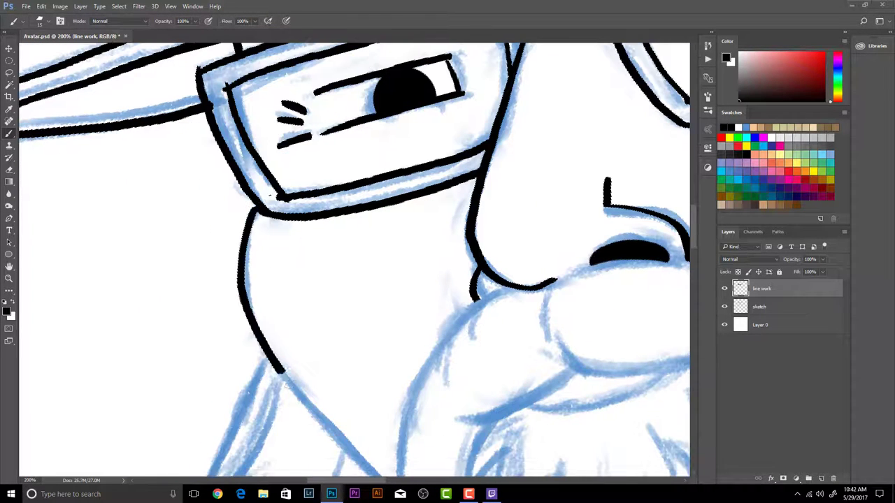
{"action": "scroll", "coordinate": [347, 312], "scroll_direction": "down", "scroll_amount": 2}
{"action": "left_click_drag", "start_coordinate": [255, 149], "coordinate": [412, 425]}
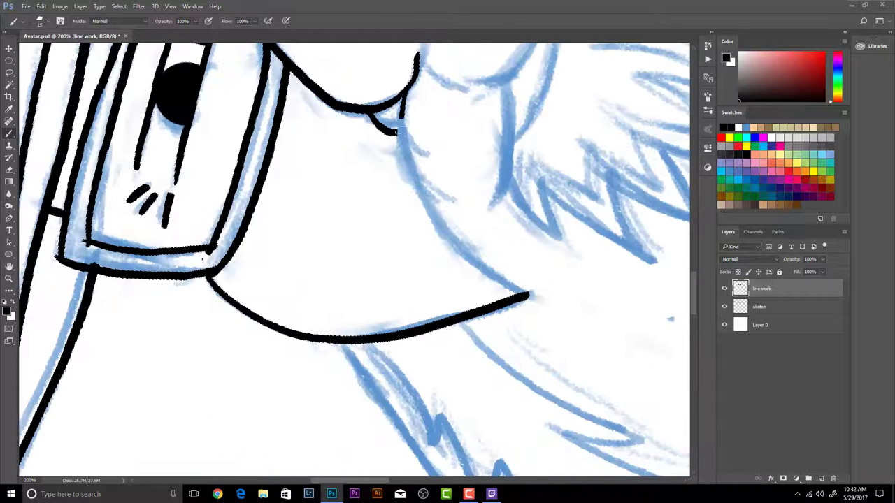
{"action": "mouse_move", "coordinate": [400, 119]}
{"action": "left_mouse_down"}
{"action": "mouse_move", "coordinate": [529, 296]}
{"action": "mouse_move", "coordinate": [554, 304]}
{"action": "left_mouse_up"}
{"action": "left_click_drag", "start_coordinate": [504, 83], "coordinate": [488, 213]}
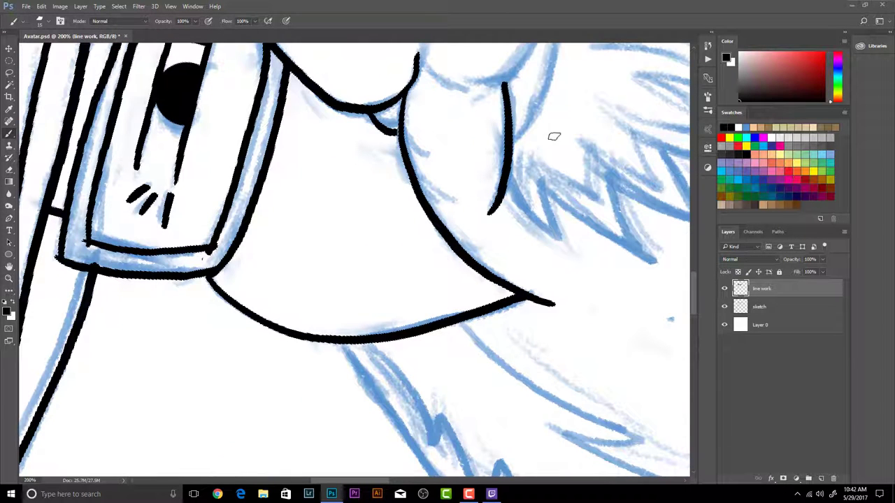
Ink the outer edge and jagged hair tufts of the left sideburn below the cheek
{"action": "left_click_drag", "start_coordinate": [463, 287], "coordinate": [390, 110]}
{"action": "mouse_move", "coordinate": [274, 168]}
{"action": "left_mouse_down"}
{"action": "mouse_move", "coordinate": [513, 424]}
{"action": "mouse_move", "coordinate": [363, 275]}
{"action": "mouse_move", "coordinate": [409, 337]}
{"action": "mouse_move", "coordinate": [437, 296]}
{"action": "mouse_move", "coordinate": [479, 399]}
{"action": "left_mouse_up"}
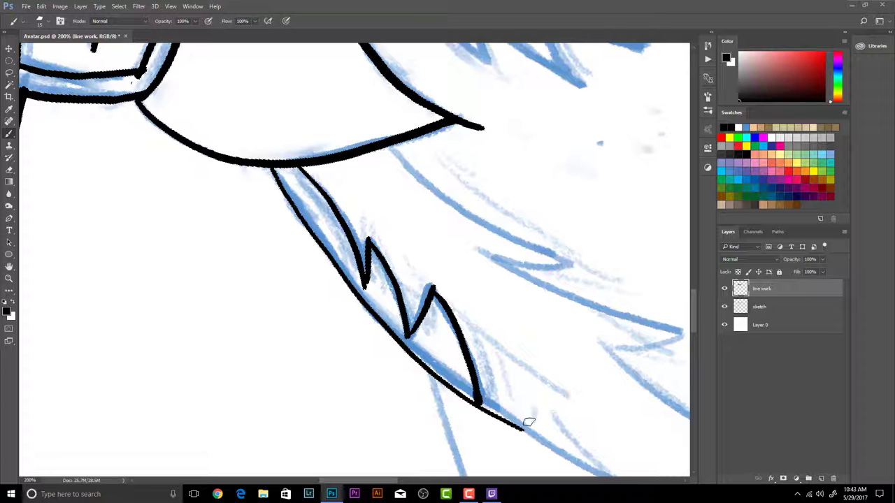
{"action": "key", "text": "ctrl+z"}
Ink the upper jagged tufts along the inner hair line on the left side of the beard
{"action": "mouse_move", "coordinate": [433, 286]}
{"action": "left_mouse_down"}
{"action": "mouse_move", "coordinate": [482, 418]}
{"action": "mouse_move", "coordinate": [329, 443]}
{"action": "left_mouse_up"}
{"action": "left_click_drag", "start_coordinate": [438, 306], "coordinate": [341, 213]}
{"action": "mouse_move", "coordinate": [365, 119]}
{"action": "left_mouse_down"}
{"action": "mouse_move", "coordinate": [370, 180]}
{"action": "mouse_move", "coordinate": [413, 316]}
{"action": "left_mouse_up"}
{"action": "mouse_move", "coordinate": [354, 255]}
{"action": "left_mouse_down"}
{"action": "mouse_move", "coordinate": [413, 316]}
{"action": "mouse_move", "coordinate": [451, 460]}
{"action": "mouse_move", "coordinate": [439, 444]}
{"action": "mouse_move", "coordinate": [444, 450]}
{"action": "left_mouse_up"}
{"action": "key", "text": "ctrl+z"}
{"action": "left_click_drag", "start_coordinate": [373, 407], "coordinate": [445, 451]}
{"action": "left_click_drag", "start_coordinate": [480, 428], "coordinate": [457, 373]}
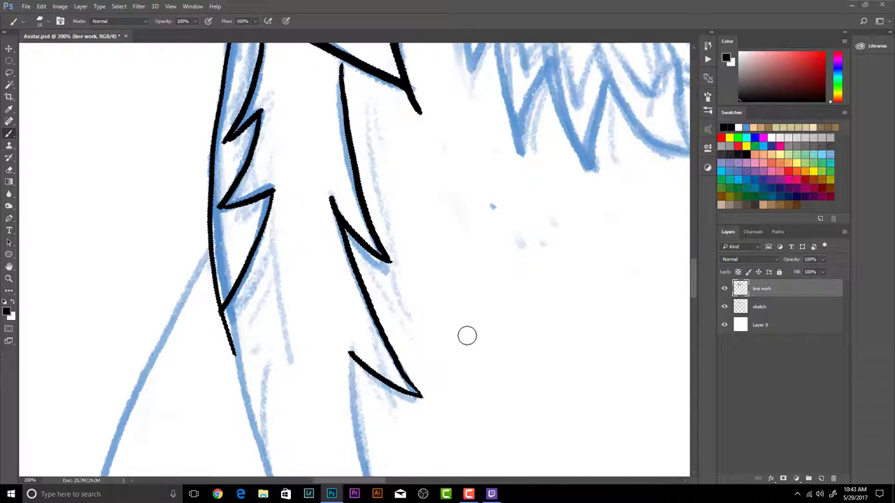
Continue inking the jagged inner hair line down the left side of the beard to its outer edge, undoing stray strokes
{"action": "left_click_drag", "start_coordinate": [448, 434], "coordinate": [424, 242]}
{"action": "mouse_move", "coordinate": [327, 164]}
{"action": "left_mouse_down"}
{"action": "mouse_move", "coordinate": [387, 417]}
{"action": "mouse_move", "coordinate": [399, 418]}
{"action": "mouse_move", "coordinate": [397, 404]}
{"action": "left_mouse_up"}
{"action": "key", "text": "ctrl+z"}
{"action": "key", "text": "ctrl+z"}
{"action": "left_click_drag", "start_coordinate": [326, 324], "coordinate": [394, 400]}
{"action": "left_click_drag", "start_coordinate": [422, 368], "coordinate": [365, 214]}
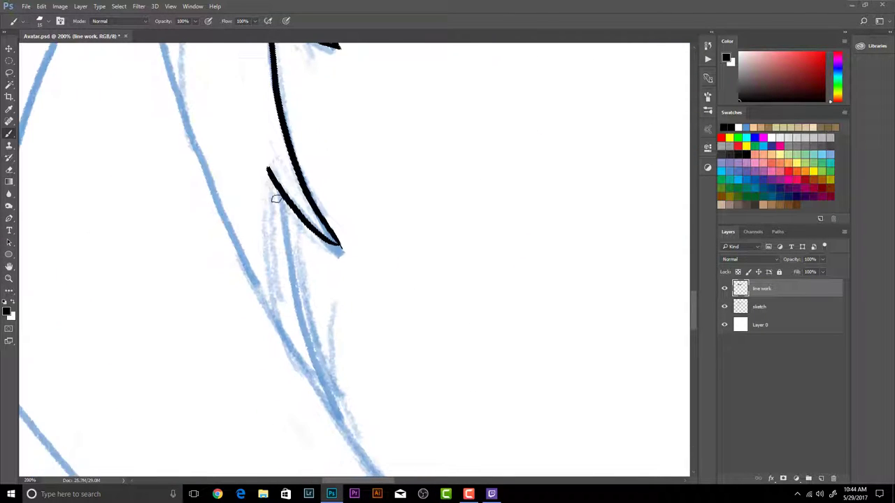
{"action": "mouse_move", "coordinate": [270, 175]}
{"action": "left_mouse_down"}
{"action": "mouse_move", "coordinate": [352, 439]}
{"action": "mouse_move", "coordinate": [303, 366]}
{"action": "left_mouse_up"}
{"action": "key", "text": "ctrl+z"}
{"action": "key", "text": "ctrl+z"}
Try inking the beard's outer left edge below the sideburn tufts with a smaller brush, and undo the strokes
{"action": "mouse_move", "coordinate": [145, 169]}
{"action": "left_mouse_down"}
{"action": "mouse_move", "coordinate": [193, 236]}
{"action": "mouse_move", "coordinate": [232, 157]}
{"action": "left_mouse_up"}
{"action": "mouse_move", "coordinate": [254, 70]}
{"action": "left_mouse_down"}
{"action": "mouse_move", "coordinate": [211, 203]}
{"action": "mouse_move", "coordinate": [227, 182]}
{"action": "left_mouse_up"}
{"action": "key", "text": "bracketleft"}
{"action": "key", "text": "bracketleft"}
{"action": "key", "text": "bracketleft"}
{"action": "key", "text": "bracketleft"}
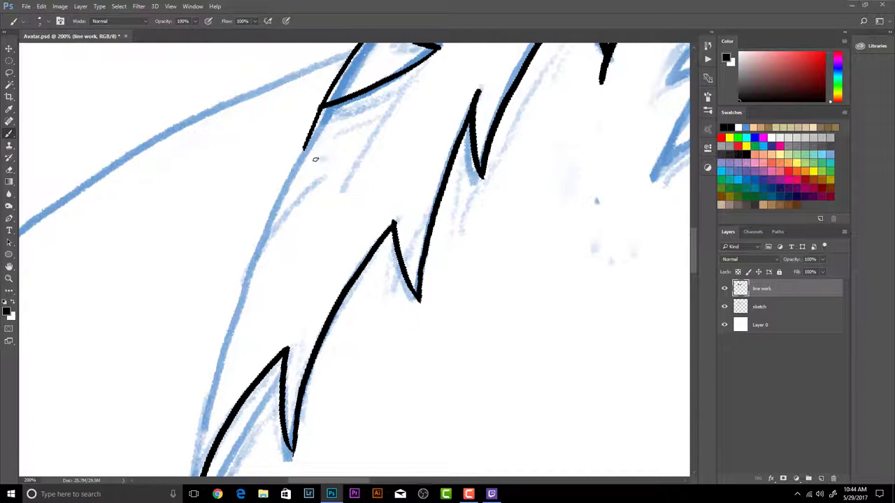
{"action": "mouse_move", "coordinate": [257, 141]}
{"action": "left_mouse_down"}
{"action": "mouse_move", "coordinate": [244, 240]}
{"action": "mouse_move", "coordinate": [252, 342]}
{"action": "left_mouse_up"}
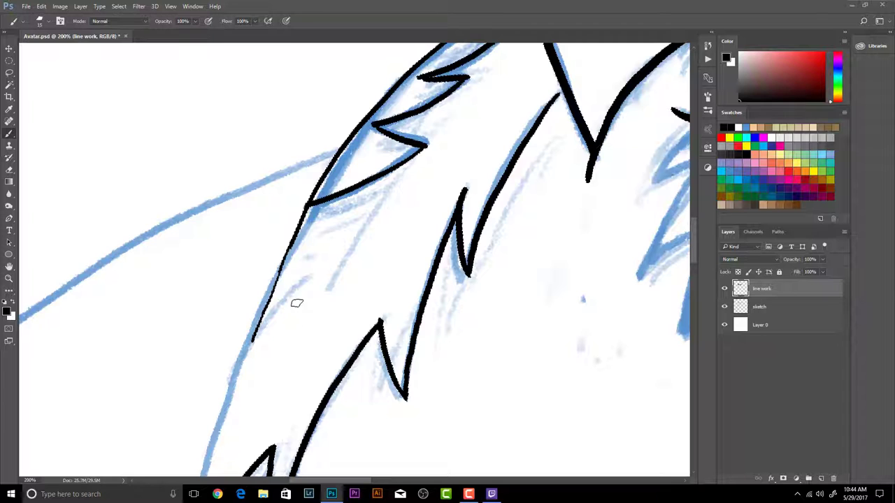
{"action": "key", "text": "ctrl+z"}
{"action": "left_click_drag", "start_coordinate": [306, 211], "coordinate": [209, 476]}
{"action": "key", "text": "ctrl+z"}
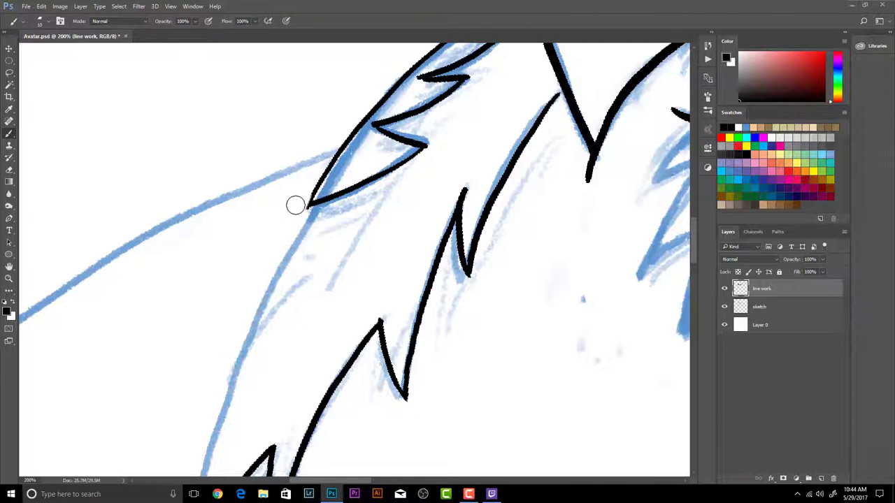
{"action": "scroll", "coordinate": [486, 242], "scroll_direction": "up", "scroll_amount": 5}
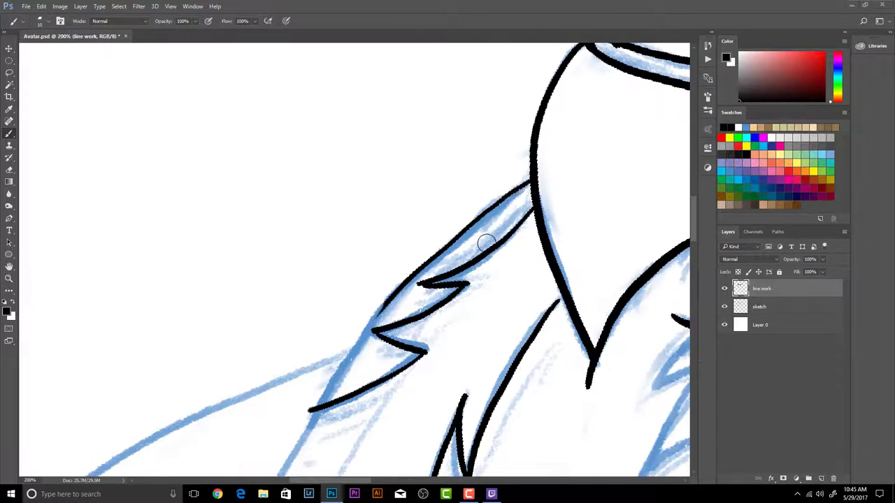
Try inking the beard's outer left edge from the sideburn downward in one long stroke, and undo the strokes
{"action": "mouse_move", "coordinate": [530, 183]}
{"action": "left_mouse_down"}
{"action": "mouse_move", "coordinate": [402, 276]}
{"action": "mouse_move", "coordinate": [374, 323]}
{"action": "left_mouse_up"}
{"action": "left_click_drag", "start_coordinate": [456, 247], "coordinate": [434, 194], "text": "space"}
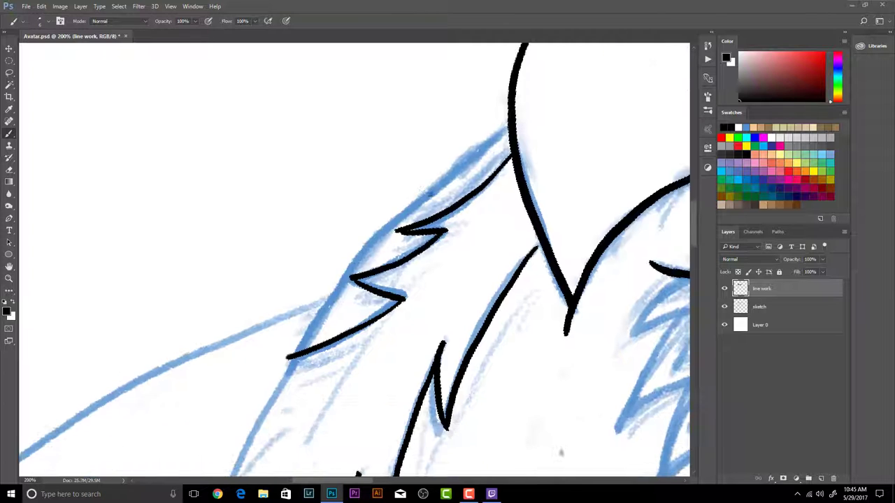
{"action": "scroll", "coordinate": [424, 218], "scroll_direction": "up", "scroll_amount": 3}
{"action": "key", "text": "ctrl+minus"}
{"action": "key", "text": "ctrl+minus"}
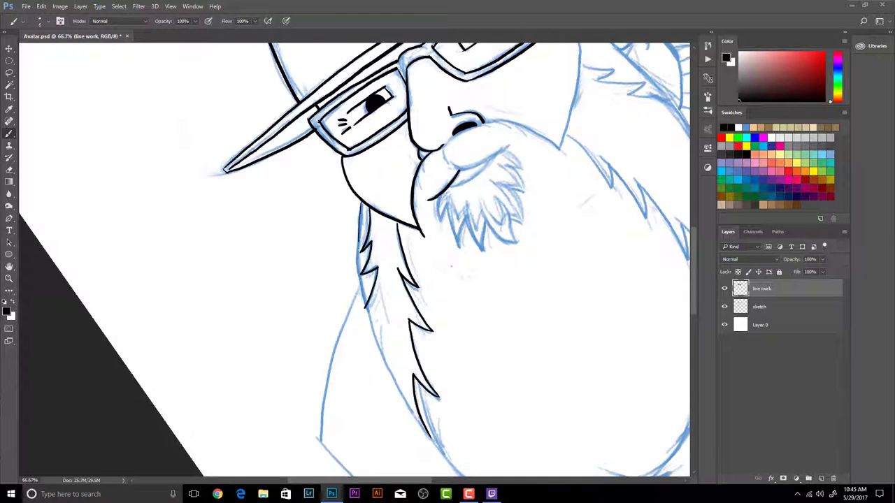
{"action": "key", "text": "bracketright"}
{"action": "key", "text": "bracketright"}
{"action": "key", "text": "bracketright"}
{"action": "key", "text": "bracketright"}
{"action": "key", "text": "bracketright"}
{"action": "key", "text": "bracketright"}
{"action": "mouse_move", "coordinate": [362, 203]}
{"action": "left_mouse_down"}
{"action": "mouse_move", "coordinate": [373, 330]}
{"action": "mouse_move", "coordinate": [365, 317]}
{"action": "mouse_move", "coordinate": [456, 477]}
{"action": "left_mouse_up"}
{"action": "key", "text": "ctrl+z"}
{"action": "key", "text": "ctrl+alt+z"}
Duplicate Layer 0 and make the line work layer active again
{"action": "left_click", "coordinate": [458, 400], "text": "ctrl+alt"}
{"action": "left_click", "coordinate": [783, 293]}
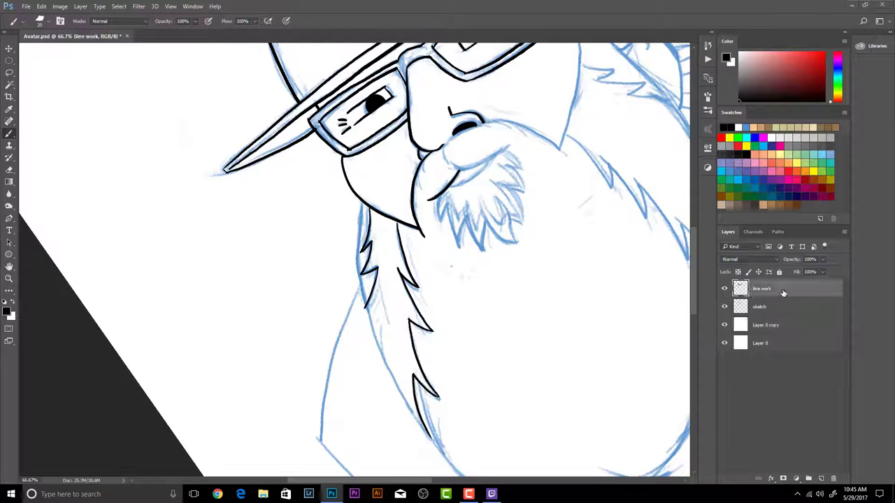
Ink the beard's long outer left edge from the sideburn to the lower tuft with a size 30 brush, redoing unsatisfactory strokes
{"action": "key", "text": "bracketright"}
{"action": "key", "text": "bracketright"}
{"action": "left_click_drag", "start_coordinate": [481, 341], "coordinate": [444, 237]}
{"action": "key", "text": "ctrl+z"}
{"action": "mouse_move", "coordinate": [326, 98]}
{"action": "left_mouse_down"}
{"action": "mouse_move", "coordinate": [356, 286]}
{"action": "mouse_move", "coordinate": [516, 414]}
{"action": "left_mouse_up"}
{"action": "key", "text": "ctrl+z"}
{"action": "key", "text": "ctrl+z"}
{"action": "left_click_drag", "start_coordinate": [320, 94], "coordinate": [514, 416]}
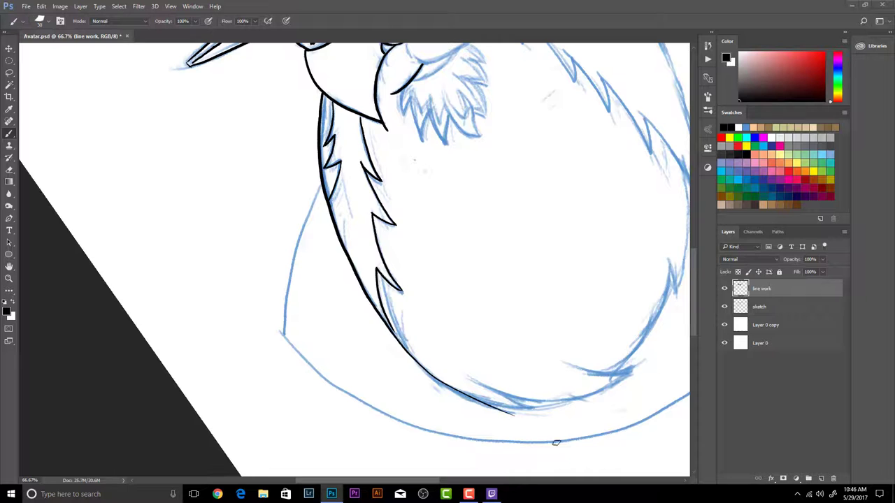
{"action": "mouse_move", "coordinate": [420, 239]}
{"action": "left_mouse_down"}
{"action": "mouse_move", "coordinate": [432, 295]}
{"action": "mouse_move", "coordinate": [425, 257]}
{"action": "left_mouse_up"}
{"action": "key", "text": "ctrl+z"}
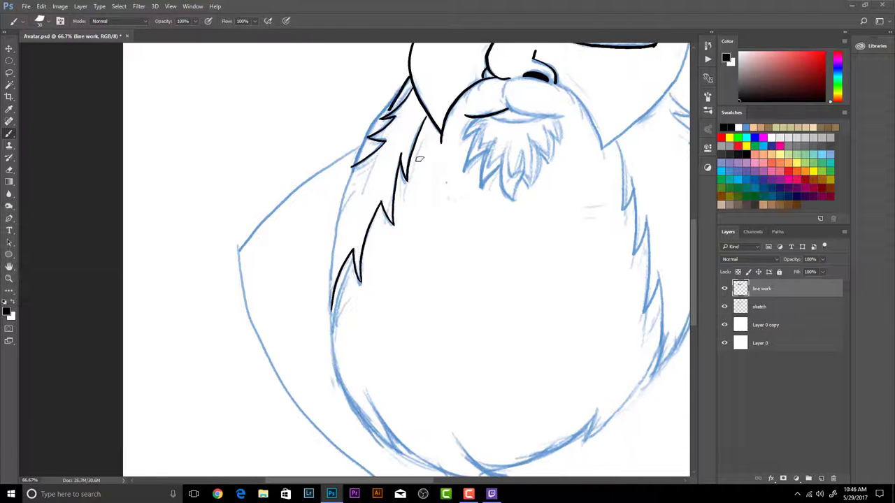
{"action": "mouse_move", "coordinate": [411, 76]}
{"action": "left_mouse_down"}
{"action": "mouse_move", "coordinate": [342, 181]}
{"action": "mouse_move", "coordinate": [350, 181]}
{"action": "mouse_move", "coordinate": [336, 355]}
{"action": "mouse_move", "coordinate": [398, 455]}
{"action": "left_mouse_up"}
{"action": "key", "text": "ctrl+z"}
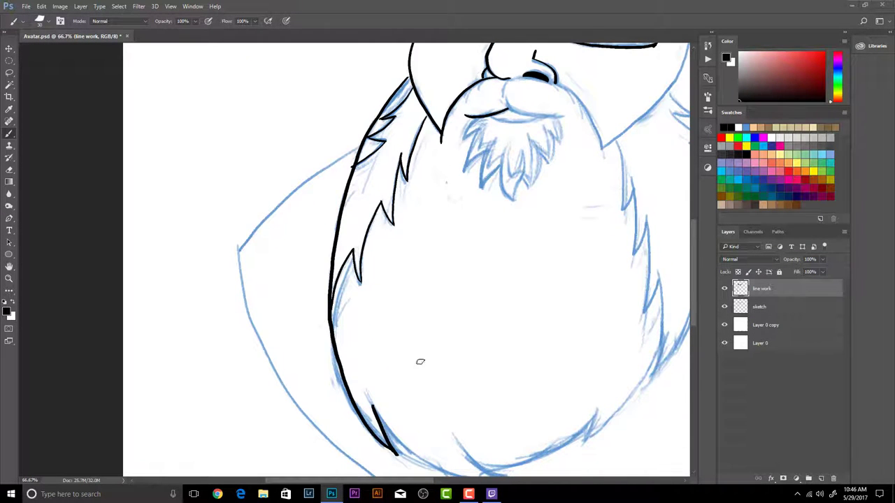
Ink the beard's rounded bottom edge with overlapping pointed tufts
{"action": "left_click_drag", "start_coordinate": [437, 363], "coordinate": [372, 286]}
{"action": "left_click_drag", "start_coordinate": [306, 327], "coordinate": [448, 407]}
{"action": "left_click_drag", "start_coordinate": [397, 366], "coordinate": [445, 408]}
{"action": "mouse_move", "coordinate": [481, 273]}
{"action": "left_mouse_down"}
{"action": "mouse_move", "coordinate": [432, 341]}
{"action": "mouse_move", "coordinate": [382, 204]}
{"action": "left_mouse_up"}
{"action": "left_click_drag", "start_coordinate": [262, 241], "coordinate": [400, 296]}
{"action": "key", "text": "ctrl+z"}
{"action": "left_click_drag", "start_coordinate": [328, 253], "coordinate": [356, 201]}
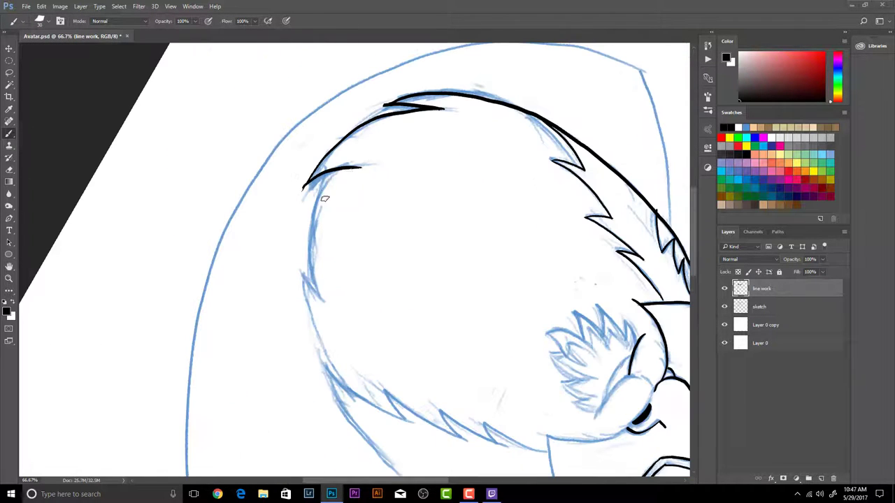
Ink the beard's outer right edge with pointed tufts, continuing it up to the cap brim
{"action": "left_click_drag", "start_coordinate": [306, 180], "coordinate": [309, 293]}
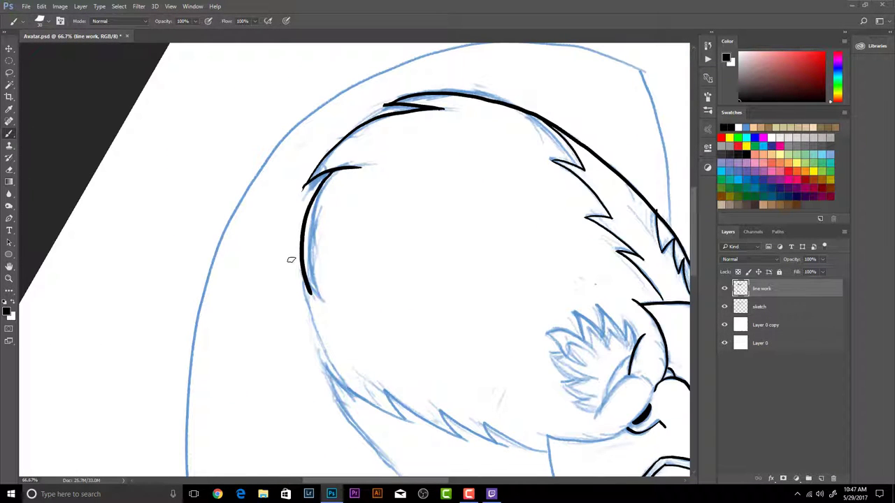
{"action": "left_click_drag", "start_coordinate": [292, 263], "coordinate": [360, 422]}
{"action": "key", "text": "ctrl+z"}
{"action": "mouse_move", "coordinate": [373, 307]}
{"action": "left_mouse_down"}
{"action": "mouse_move", "coordinate": [331, 246]}
{"action": "mouse_move", "coordinate": [374, 196]}
{"action": "mouse_move", "coordinate": [320, 105]}
{"action": "mouse_move", "coordinate": [316, 271]}
{"action": "mouse_move", "coordinate": [355, 371]}
{"action": "mouse_move", "coordinate": [451, 470]}
{"action": "left_mouse_up"}
{"action": "left_click_drag", "start_coordinate": [406, 376], "coordinate": [327, 279]}
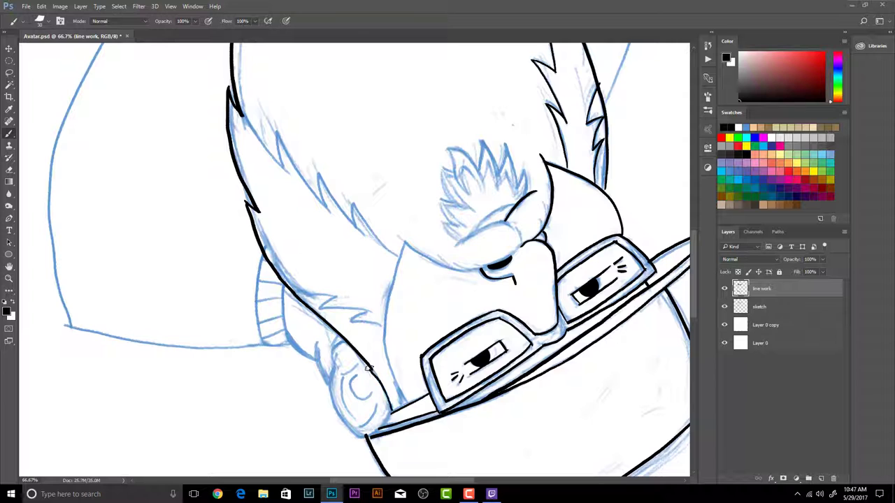
{"action": "left_click_drag", "start_coordinate": [370, 371], "coordinate": [392, 411]}
Ink the right cheek's curved outline from the moustache corner up to the cap brim, undoing stray strokes
{"action": "left_click_drag", "start_coordinate": [404, 241], "coordinate": [405, 405]}
{"action": "key", "text": "ctrl+z"}
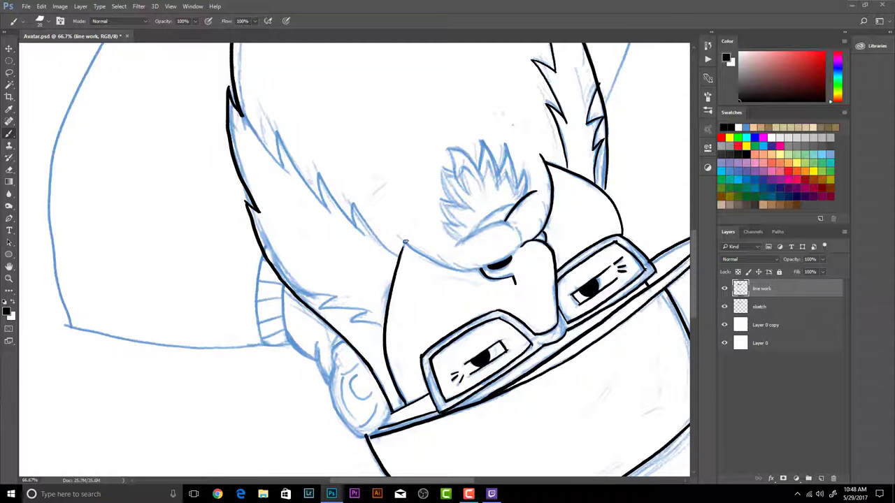
{"action": "key", "text": "ctrl+z"}
{"action": "key", "text": "bracketright"}
{"action": "key", "text": "bracketright"}
{"action": "key", "text": "bracketright"}
{"action": "scroll", "coordinate": [443, 235], "scroll_direction": "down", "scroll_amount": 5}
{"action": "mouse_move", "coordinate": [375, 203]}
{"action": "left_mouse_down"}
{"action": "mouse_move", "coordinate": [382, 279]}
{"action": "mouse_move", "coordinate": [375, 262]}
{"action": "left_mouse_up"}
{"action": "key", "text": "ctrl+z"}
{"action": "key", "text": "ctrl+z"}
{"action": "scroll", "coordinate": [456, 308], "scroll_direction": "down", "scroll_amount": 10}
{"action": "scroll", "coordinate": [456, 307], "scroll_direction": "down", "scroll_amount": 1}
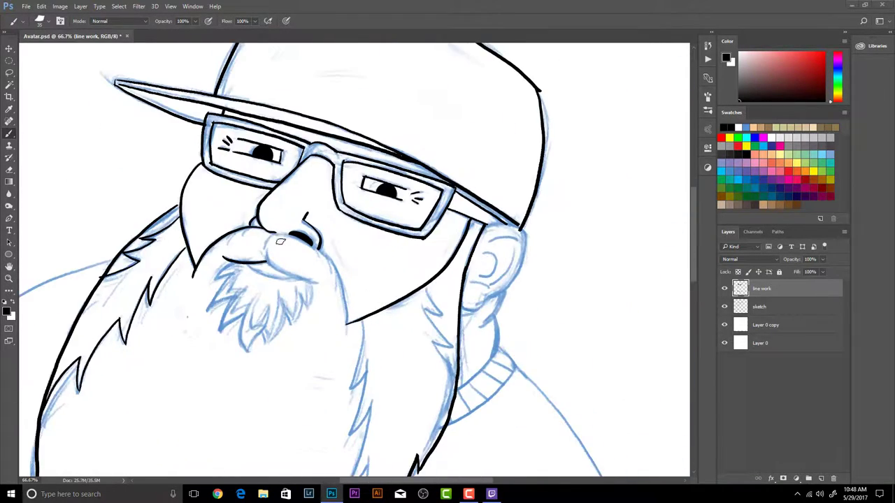
Ink the upper and lower contours of the moustache's right half with a size 25 brush
{"action": "key", "text": "bracketleft"}
{"action": "key", "text": "bracketleft"}
{"action": "mouse_move", "coordinate": [266, 234]}
{"action": "left_mouse_down"}
{"action": "mouse_move", "coordinate": [349, 331]}
{"action": "mouse_move", "coordinate": [349, 318]}
{"action": "left_mouse_up"}
{"action": "key", "text": "ctrl+z"}
{"action": "left_click_drag", "start_coordinate": [266, 259], "coordinate": [317, 281]}
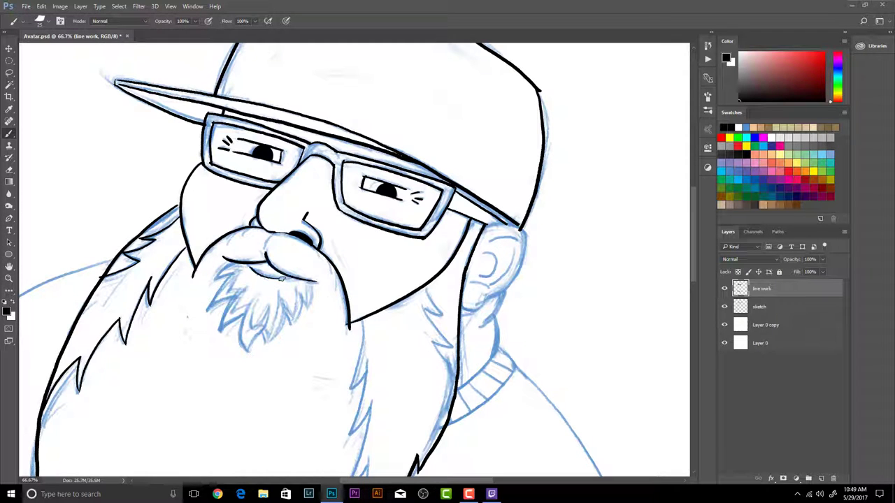
Ink the small lower lip curve beneath the moustache, undoing stray strokes
{"action": "key", "text": "ctrl+z"}
{"action": "left_click_drag", "start_coordinate": [246, 264], "coordinate": [295, 279]}
{"action": "left_click_drag", "start_coordinate": [247, 264], "coordinate": [285, 278]}
{"action": "key", "text": "ctrl+z"}
{"action": "left_click_drag", "start_coordinate": [266, 250], "coordinate": [297, 237]}
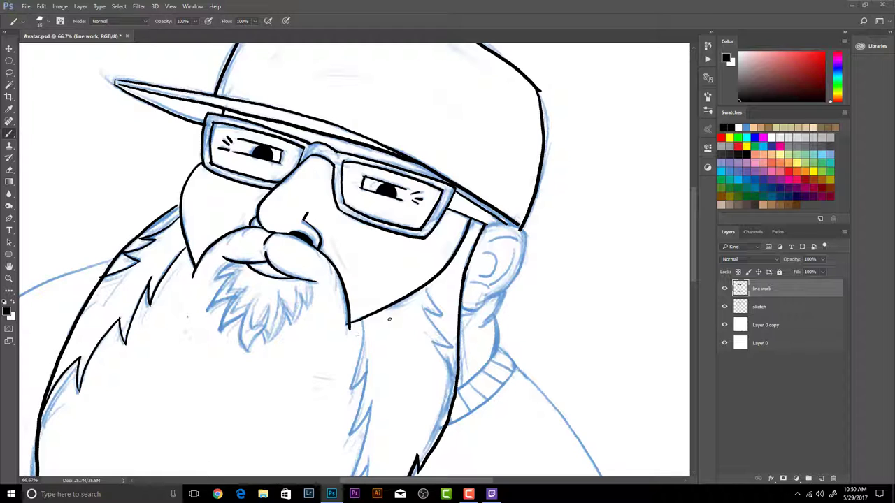
{"action": "key", "text": "ctrl+z"}
Ink the jagged hair tufts of the right sideburn below the cheek with a size 20 brush
{"action": "key", "text": "["}
{"action": "mouse_move", "coordinate": [425, 288]}
{"action": "left_mouse_down"}
{"action": "mouse_move", "coordinate": [444, 314]}
{"action": "mouse_move", "coordinate": [421, 307]}
{"action": "left_mouse_up"}
{"action": "mouse_move", "coordinate": [423, 309]}
{"action": "left_mouse_down"}
{"action": "mouse_move", "coordinate": [473, 375]}
{"action": "mouse_move", "coordinate": [421, 304]}
{"action": "mouse_move", "coordinate": [453, 366]}
{"action": "left_mouse_up"}
{"action": "key", "text": "ctrl+z"}
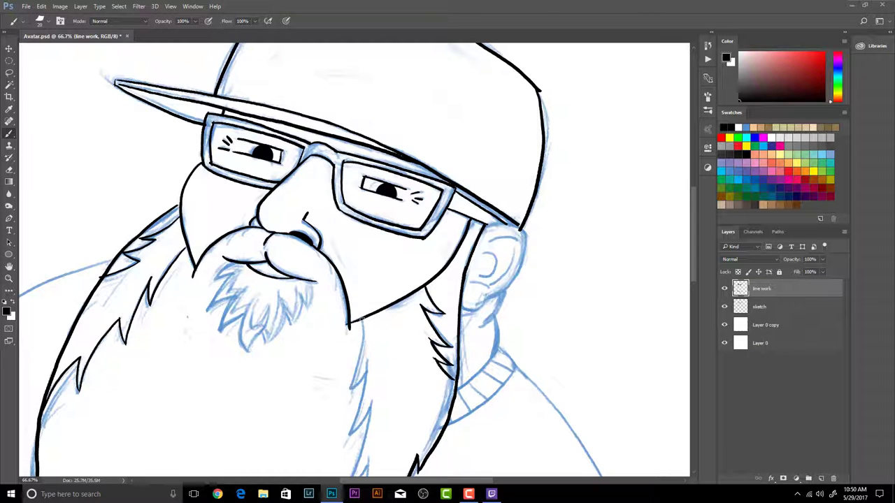
Ink the upper part of the inner hair line on the right side of the beard down to its first tuft, redoing stray strokes
{"action": "left_click_drag", "start_coordinate": [362, 323], "coordinate": [349, 395]}
{"action": "left_click_drag", "start_coordinate": [420, 399], "coordinate": [477, 188]}
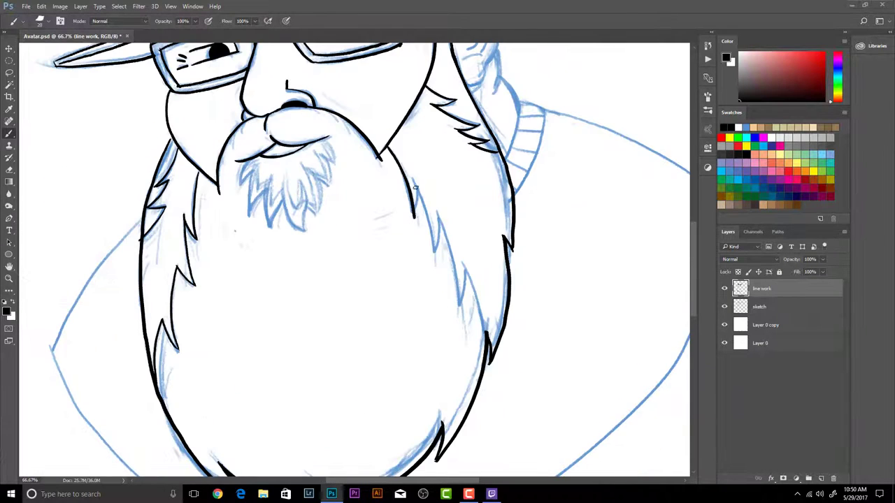
{"action": "key", "text": "ctrl+z"}
{"action": "left_click_drag", "start_coordinate": [421, 181], "coordinate": [433, 238]}
{"action": "key", "text": "ctrl+z"}
{"action": "left_click_drag", "start_coordinate": [418, 177], "coordinate": [434, 249]}
{"action": "key", "text": "ctrl+z"}
{"action": "left_click_drag", "start_coordinate": [415, 185], "coordinate": [417, 216]}
{"action": "key", "text": "ctrl+z"}
{"action": "mouse_move", "coordinate": [418, 186]}
{"action": "left_mouse_down"}
{"action": "mouse_move", "coordinate": [415, 217]}
{"action": "mouse_move", "coordinate": [434, 251]}
{"action": "left_mouse_up"}
{"action": "left_click_drag", "start_coordinate": [439, 215], "coordinate": [435, 252]}
{"action": "key", "text": "ctrl+z"}
{"action": "key", "text": "ctrl+z"}
{"action": "left_click_drag", "start_coordinate": [418, 186], "coordinate": [435, 257]}
Continue the jagged inner hair line down the right side of the beard to its outer edge
{"action": "mouse_move", "coordinate": [440, 216]}
{"action": "left_mouse_down"}
{"action": "mouse_move", "coordinate": [435, 258]}
{"action": "mouse_move", "coordinate": [451, 328]}
{"action": "left_mouse_up"}
{"action": "key", "text": "ctrl+z"}
{"action": "key", "text": "ctrl+z"}
{"action": "mouse_move", "coordinate": [460, 286]}
{"action": "left_mouse_down"}
{"action": "mouse_move", "coordinate": [451, 327]}
{"action": "mouse_move", "coordinate": [473, 352]}
{"action": "left_mouse_up"}
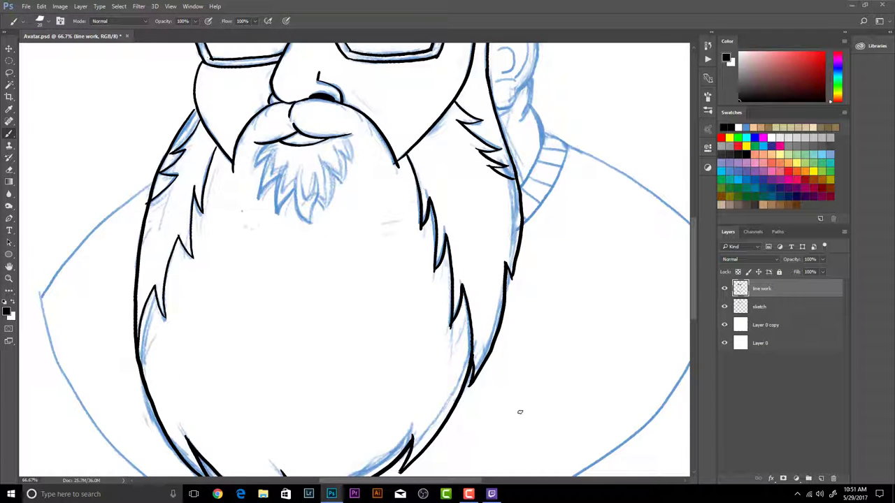
Remove the upper part of the beard's outer right edge and re-ink it from the cap brim to the first tuft
{"action": "key", "text": "ctrl+z"}
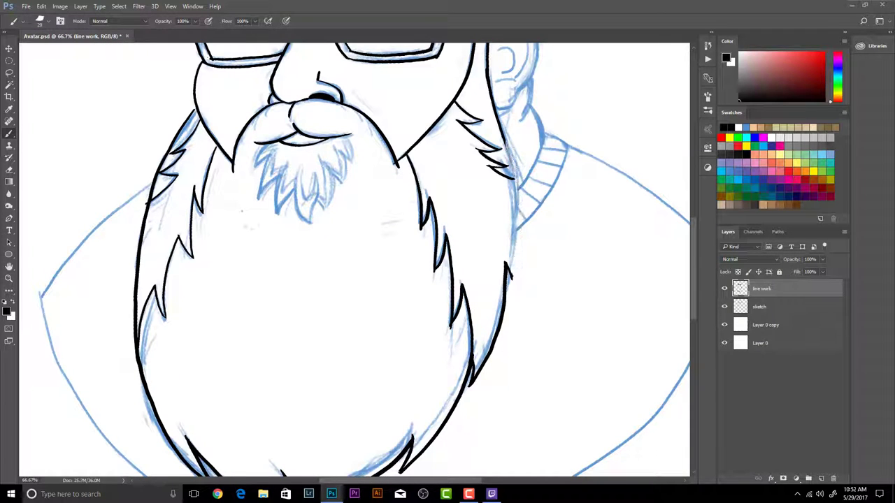
{"action": "key", "text": "ctrl+z"}
{"action": "left_click_drag", "start_coordinate": [562, 274], "coordinate": [563, 338]}
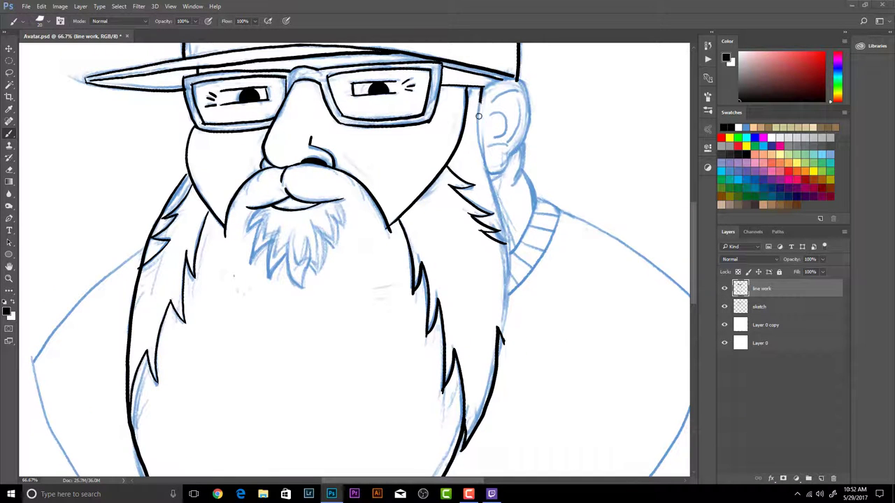
{"action": "mouse_move", "coordinate": [482, 89]}
{"action": "left_mouse_down"}
{"action": "mouse_move", "coordinate": [485, 171]}
{"action": "mouse_move", "coordinate": [503, 235]}
{"action": "left_mouse_up"}
{"action": "key", "text": "ctrl+z"}
{"action": "key", "text": "ctrl+z"}
{"action": "mouse_move", "coordinate": [482, 87]}
{"action": "left_mouse_down"}
{"action": "mouse_move", "coordinate": [508, 341]}
{"action": "mouse_move", "coordinate": [514, 299]}
{"action": "mouse_move", "coordinate": [501, 371]}
{"action": "left_mouse_up"}
{"action": "key", "text": "ctrl+z"}
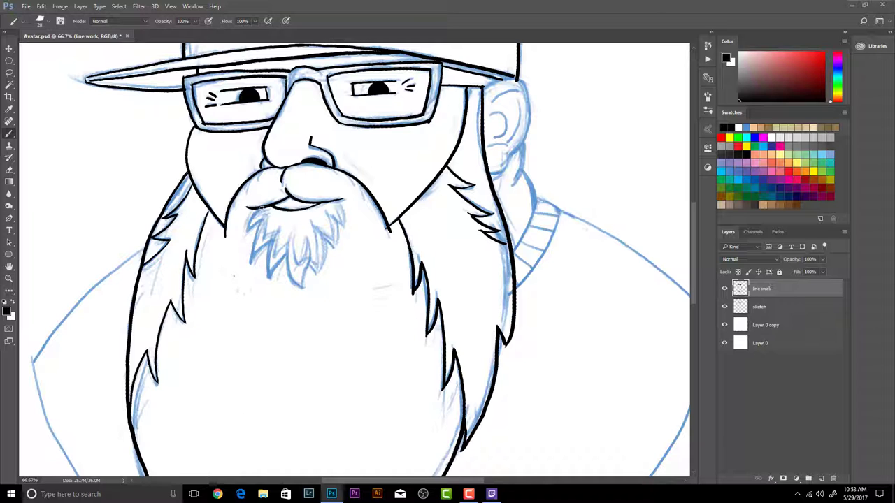
Ink the jagged outline of the small hair patch below the lower lip
{"action": "mouse_move", "coordinate": [260, 210]}
{"action": "left_mouse_down"}
{"action": "mouse_move", "coordinate": [254, 260]}
{"action": "mouse_move", "coordinate": [287, 261]}
{"action": "left_mouse_up"}
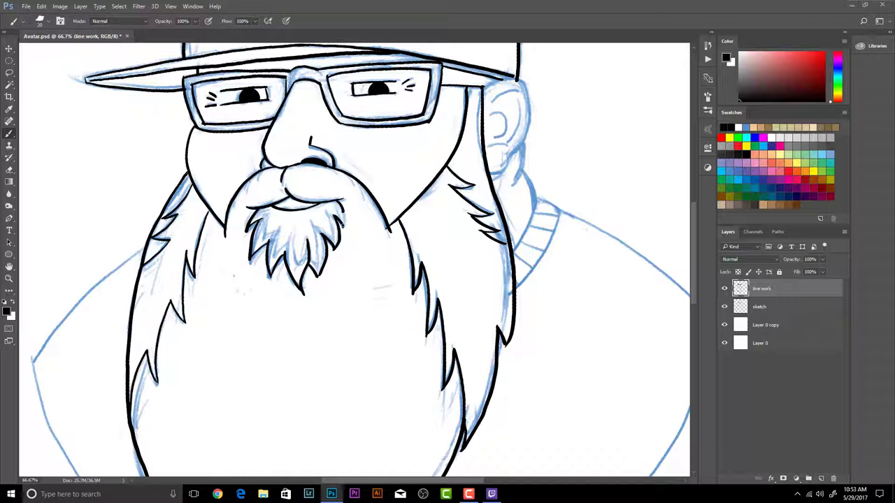
{"action": "left_click_drag", "start_coordinate": [336, 201], "coordinate": [343, 224]}
Ink the ear's outer rim from the cap brim down towards the lobe
{"action": "mouse_move", "coordinate": [490, 184]}
{"action": "left_mouse_down"}
{"action": "mouse_move", "coordinate": [510, 201]}
{"action": "mouse_move", "coordinate": [521, 426]}
{"action": "left_mouse_up"}
{"action": "left_click_drag", "start_coordinate": [581, 373], "coordinate": [505, 233]}
{"action": "mouse_move", "coordinate": [474, 222]}
{"action": "left_mouse_down"}
{"action": "mouse_move", "coordinate": [487, 269]}
{"action": "mouse_move", "coordinate": [341, 109]}
{"action": "left_mouse_up"}
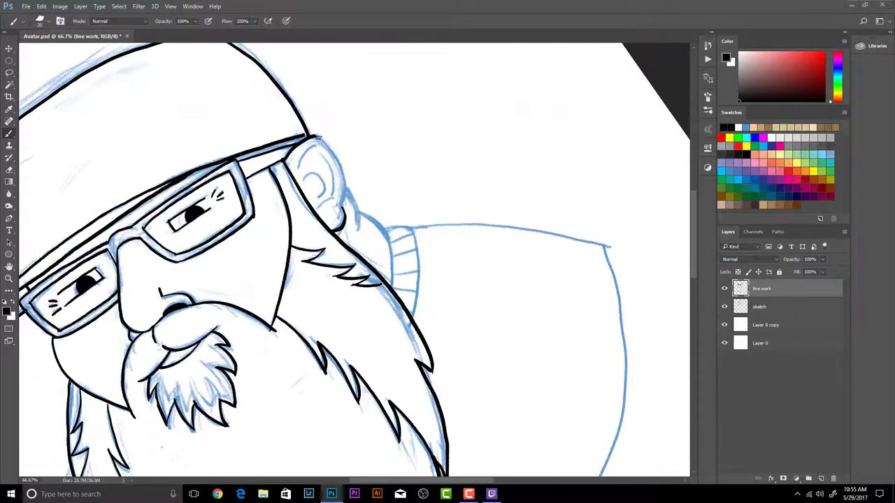
{"action": "left_click_drag", "start_coordinate": [313, 137], "coordinate": [342, 209]}
{"action": "key", "text": "ctrl+z"}
{"action": "key", "text": "ctrl+z"}
{"action": "left_click_drag", "start_coordinate": [314, 136], "coordinate": [345, 217]}
{"action": "left_click_drag", "start_coordinate": [374, 185], "coordinate": [418, 218]}
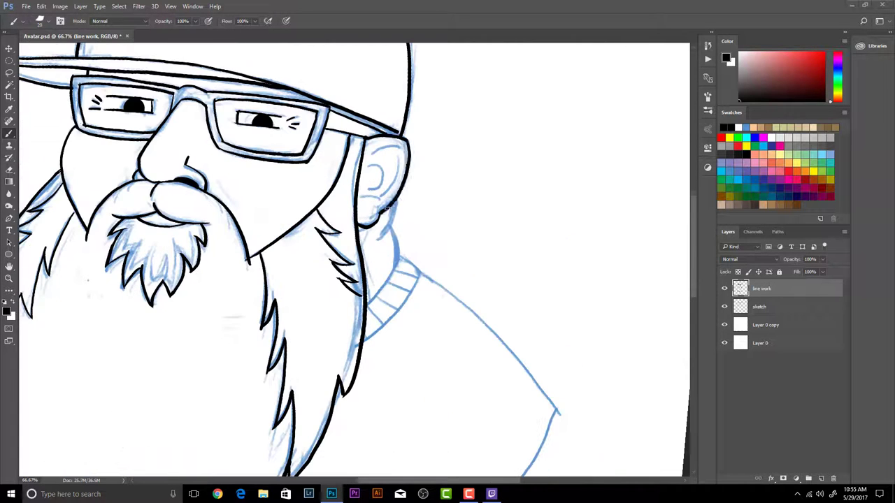
Redo the ear's outer rim down to the lobe, and ink its inner folds and the neck contours below
{"action": "key", "text": "ctrl+z"}
{"action": "key", "text": "ctrl+z"}
{"action": "key", "text": "ctrl+z"}
{"action": "key", "text": "ctrl+z"}
{"action": "key", "text": "ctrl+z"}
{"action": "mouse_move", "coordinate": [407, 159]}
{"action": "left_mouse_down"}
{"action": "mouse_move", "coordinate": [316, 152]}
{"action": "mouse_move", "coordinate": [360, 228]}
{"action": "left_mouse_up"}
{"action": "mouse_move", "coordinate": [359, 213]}
{"action": "left_mouse_down"}
{"action": "mouse_move", "coordinate": [389, 233]}
{"action": "mouse_move", "coordinate": [401, 286]}
{"action": "left_mouse_up"}
{"action": "key", "text": "ctrl+z"}
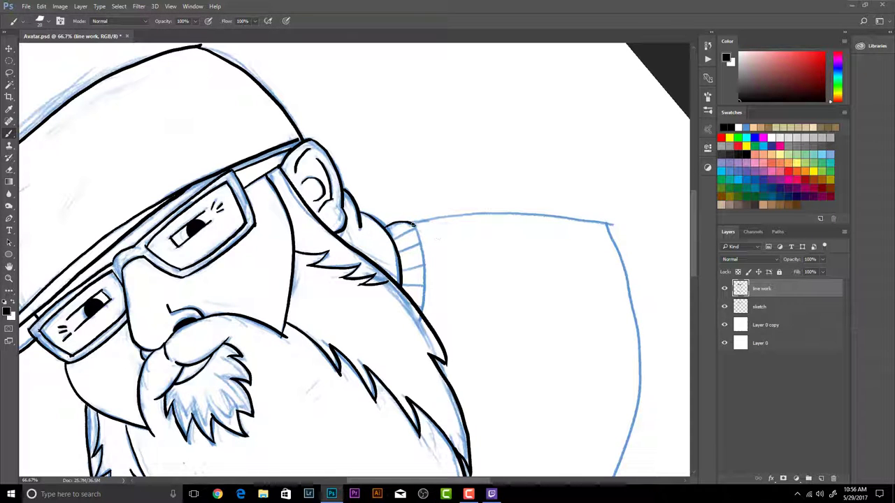
Try inking the outer edge and end of the ribbed collar, and undo the strokes
{"action": "left_click_drag", "start_coordinate": [415, 224], "coordinate": [423, 312]}
{"action": "left_click_drag", "start_coordinate": [395, 236], "coordinate": [414, 228]}
{"action": "key", "text": "ctrl+alt+z"}
{"action": "key", "text": "ctrl+alt+z"}
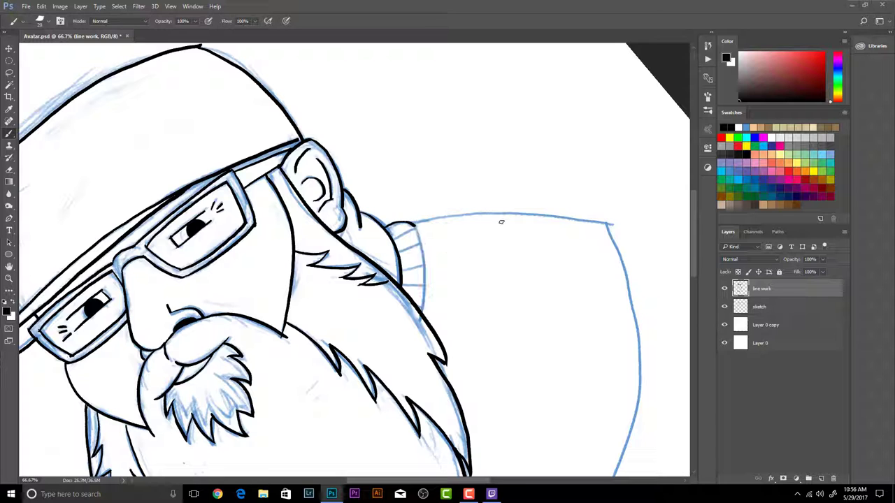
{"action": "key", "text": "ctrl+alt+z"}
Ink the right shoulder line from the collar down to the shirt's lower corner, redoing it until it is smooth
{"action": "key", "text": "r"}
{"action": "mouse_move", "coordinate": [501, 222]}
{"action": "left_mouse_down"}
{"action": "mouse_move", "coordinate": [395, 343]}
{"action": "mouse_move", "coordinate": [362, 269]}
{"action": "left_mouse_up"}
{"action": "mouse_move", "coordinate": [336, 215]}
{"action": "left_mouse_down"}
{"action": "mouse_move", "coordinate": [396, 409]}
{"action": "mouse_move", "coordinate": [397, 445]}
{"action": "left_mouse_up"}
{"action": "key", "text": "ctrl+z"}
{"action": "key", "text": "ctrl+z"}
{"action": "key", "text": "ctrl+z"}
{"action": "key", "text": "ctrl+z"}
{"action": "left_click_drag", "start_coordinate": [335, 218], "coordinate": [398, 458]}
{"action": "key", "text": "ctrl+z"}
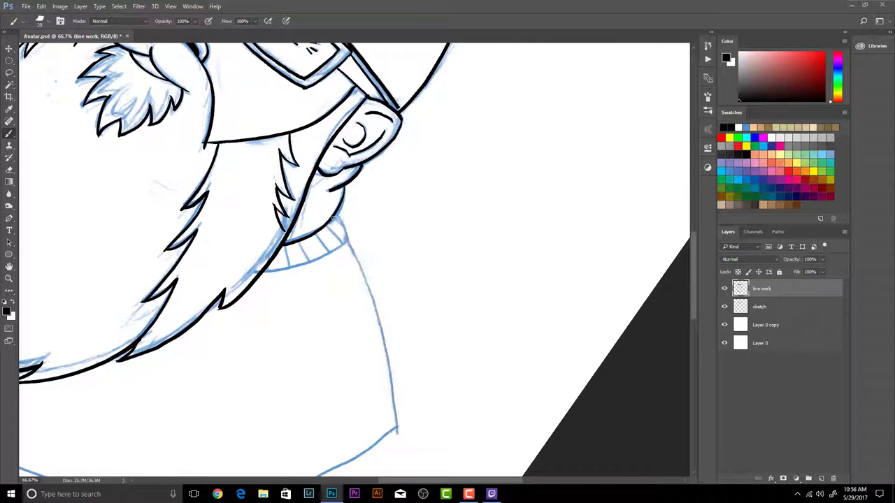
{"action": "key", "text": "ctrl+z"}
{"action": "mouse_move", "coordinate": [333, 217]}
{"action": "left_mouse_down"}
{"action": "mouse_move", "coordinate": [397, 392]}
{"action": "mouse_move", "coordinate": [391, 371]}
{"action": "left_mouse_up"}
{"action": "key", "text": "ctrl+z"}
{"action": "mouse_move", "coordinate": [335, 219]}
{"action": "left_mouse_down"}
{"action": "mouse_move", "coordinate": [360, 262]}
{"action": "mouse_move", "coordinate": [398, 439]}
{"action": "left_mouse_up"}
Ink the lower edge of the shirt collar and the short rib lines across it
{"action": "key", "text": "r"}
{"action": "mouse_move", "coordinate": [347, 279]}
{"action": "left_mouse_down"}
{"action": "mouse_move", "coordinate": [447, 311]}
{"action": "mouse_move", "coordinate": [356, 354]}
{"action": "left_mouse_up"}
{"action": "left_click_drag", "start_coordinate": [397, 256], "coordinate": [339, 238]}
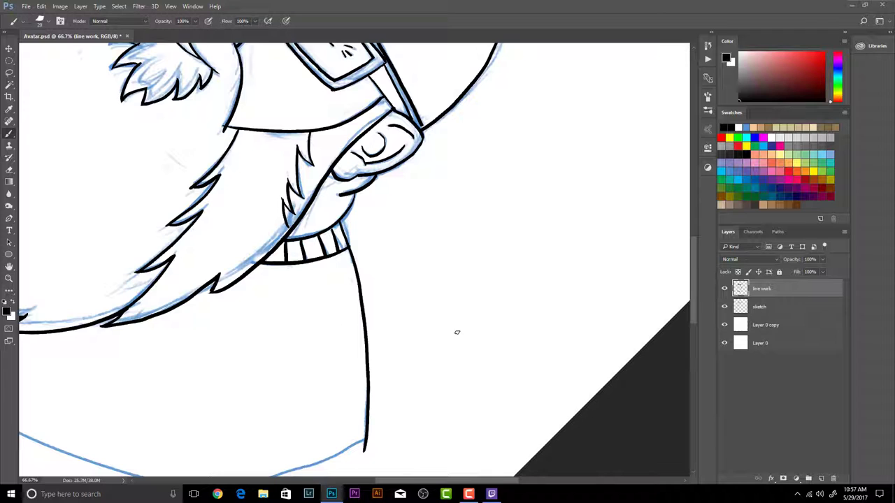
Try inking the shirt's long lower outline around the beard with a larger brush, and undo the strokes
{"action": "left_click_drag", "start_coordinate": [433, 302], "coordinate": [617, 322]}
{"action": "key", "text": "ctrl+minus"}
{"action": "key", "text": "ctrl+minus"}
{"action": "key", "text": "ctrl+minus"}
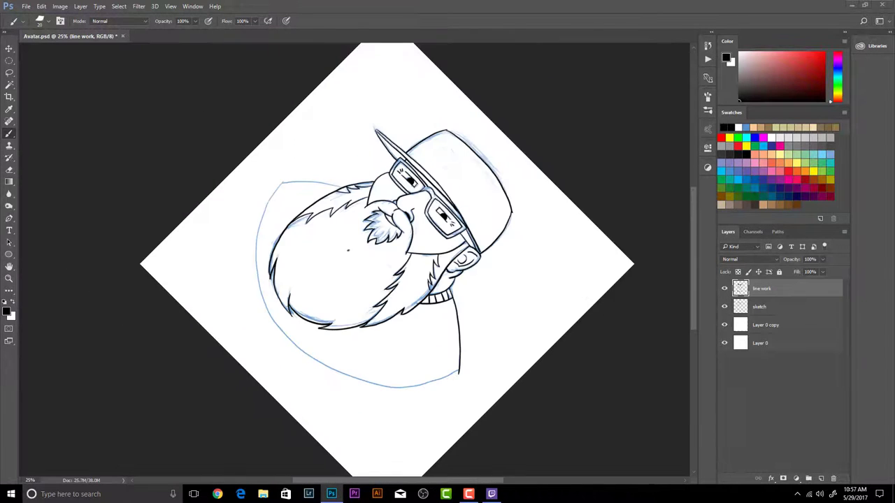
{"action": "left_click_drag", "start_coordinate": [260, 232], "coordinate": [446, 377]}
{"action": "key", "text": "ctrl+z"}
{"action": "key", "text": "bracketright"}
{"action": "key", "text": "bracketright"}
{"action": "key", "text": "bracketright"}
{"action": "key", "text": "bracketright"}
{"action": "key", "text": "bracketright"}
{"action": "mouse_move", "coordinate": [363, 261]}
{"action": "left_mouse_down"}
{"action": "mouse_move", "coordinate": [373, 237]}
{"action": "mouse_move", "coordinate": [363, 288]}
{"action": "left_mouse_up"}
{"action": "mouse_move", "coordinate": [381, 132]}
{"action": "left_mouse_down"}
{"action": "mouse_move", "coordinate": [475, 292]}
{"action": "mouse_move", "coordinate": [474, 249]}
{"action": "mouse_move", "coordinate": [384, 390]}
{"action": "mouse_move", "coordinate": [395, 391]}
{"action": "mouse_move", "coordinate": [302, 141]}
{"action": "left_mouse_up"}
{"action": "key", "text": "ctrl+z"}
{"action": "key", "text": "ctrl+z"}
{"action": "key", "text": "ctrl+z"}
{"action": "key", "text": "ctrl+plus"}
{"action": "key", "text": "ctrl+plus"}
{"action": "key", "text": "ctrl+plus"}
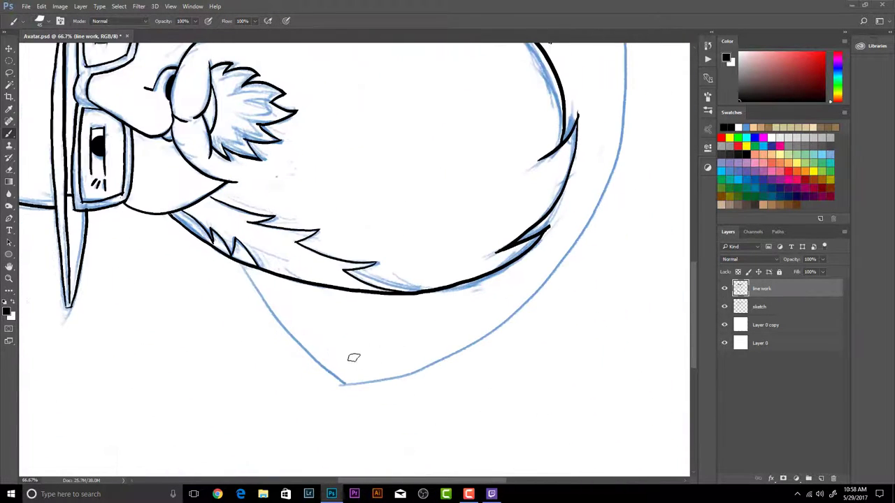
Ink the left shoulder line from the beard down to the shirt's lower corner with a smaller brush
{"action": "key", "text": "bracketleft"}
{"action": "key", "text": "bracketleft"}
{"action": "key", "text": "bracketleft"}
{"action": "key", "text": "bracketleft"}
{"action": "key", "text": "bracketleft"}
{"action": "key", "text": "ctrl+alt+z"}
{"action": "left_click_drag", "start_coordinate": [244, 269], "coordinate": [352, 386]}
{"action": "key", "text": "ctrl+alt+z"}
{"action": "scroll", "coordinate": [494, 308], "scroll_direction": "down", "scroll_amount": 9}
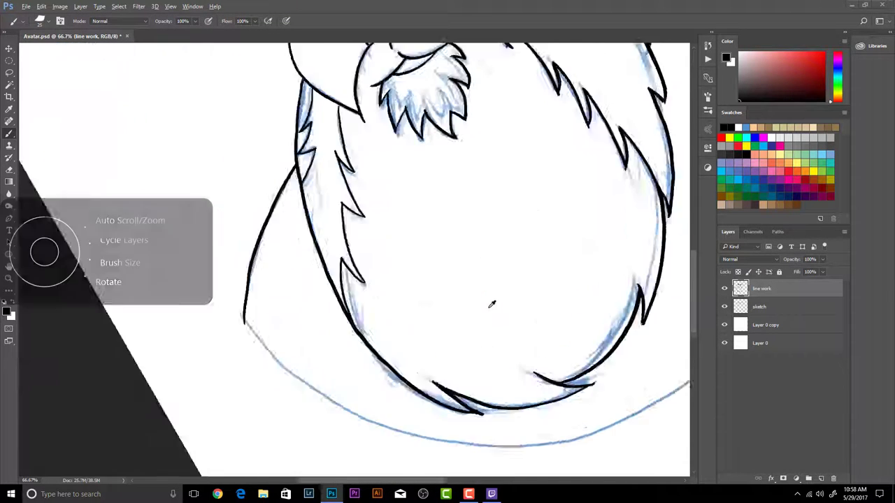
Ink the shirt's lower outline from the left corner down around the beard, redoing the stroke until it is smooth
{"action": "mouse_move", "coordinate": [271, 174]}
{"action": "left_mouse_down"}
{"action": "mouse_move", "coordinate": [225, 266]}
{"action": "mouse_move", "coordinate": [251, 191]}
{"action": "mouse_move", "coordinate": [214, 476]}
{"action": "left_mouse_up"}
{"action": "key", "text": "ctrl+z"}
{"action": "key", "text": "ctrl+z"}
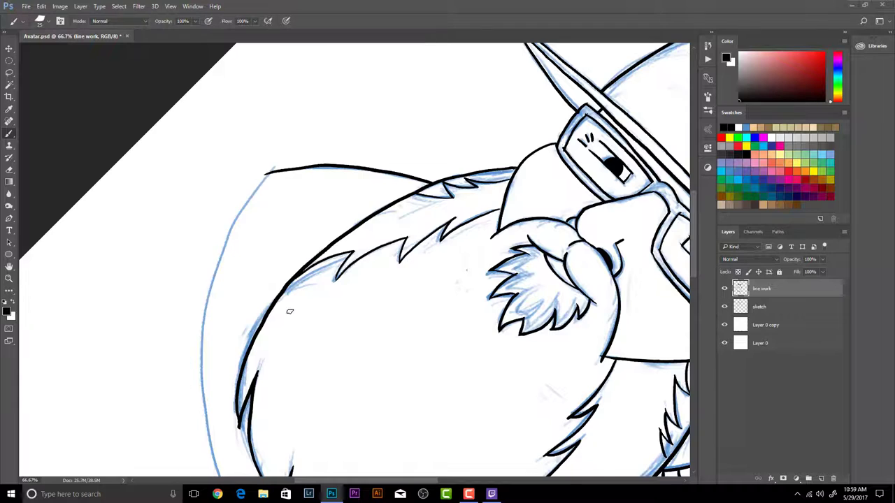
{"action": "left_click_drag", "start_coordinate": [289, 310], "coordinate": [262, 196]}
{"action": "mouse_move", "coordinate": [243, 61]}
{"action": "left_mouse_down"}
{"action": "mouse_move", "coordinate": [205, 126]}
{"action": "mouse_move", "coordinate": [277, 476]}
{"action": "left_mouse_up"}
{"action": "key", "text": "ctrl+z"}
{"action": "key", "text": "ctrl+z"}
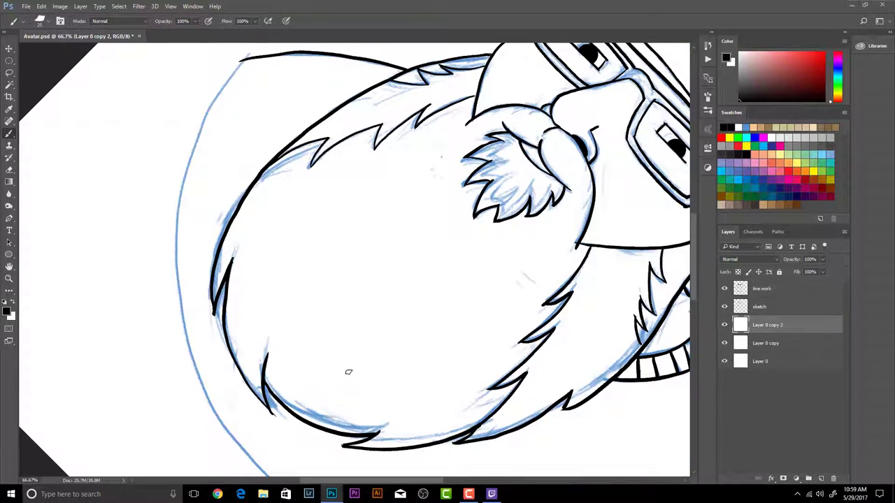
{"action": "key", "text": "ctrl+z"}
{"action": "mouse_move", "coordinate": [243, 61]}
{"action": "left_mouse_down"}
{"action": "mouse_move", "coordinate": [203, 144]}
{"action": "mouse_move", "coordinate": [212, 396]}
{"action": "mouse_move", "coordinate": [183, 198]}
{"action": "mouse_move", "coordinate": [246, 436]}
{"action": "mouse_move", "coordinate": [285, 480]}
{"action": "left_mouse_up"}
{"action": "key", "text": "ctrl+z"}
{"action": "key", "text": "ctrl+z"}
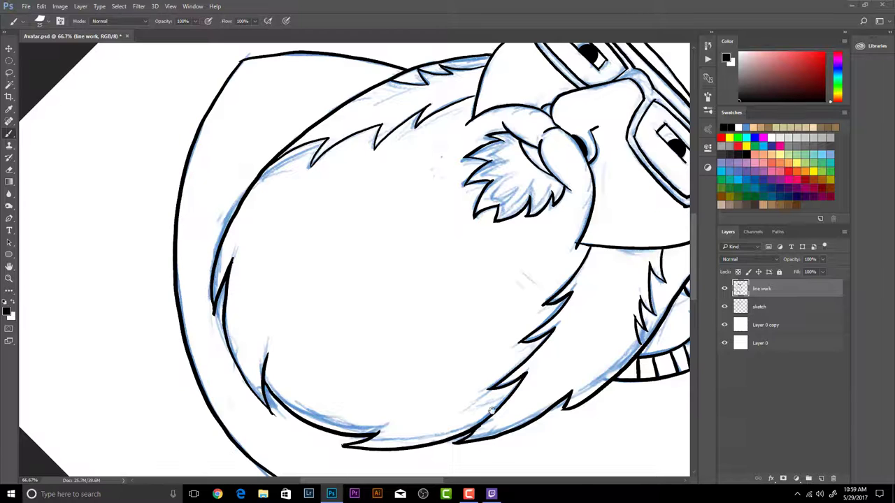
Continue the shirt's lower outline beneath the beard toward the right shoulder
{"action": "mouse_move", "coordinate": [492, 411]}
{"action": "left_mouse_down"}
{"action": "mouse_move", "coordinate": [315, 323]}
{"action": "mouse_move", "coordinate": [533, 349]}
{"action": "left_mouse_up"}
{"action": "left_click_drag", "start_coordinate": [162, 280], "coordinate": [114, 237]}
{"action": "key", "text": "r"}
{"action": "mouse_move", "coordinate": [133, 304]}
{"action": "left_mouse_down"}
{"action": "mouse_move", "coordinate": [128, 258]}
{"action": "mouse_move", "coordinate": [242, 149]}
{"action": "left_mouse_up"}
{"action": "left_click_drag", "start_coordinate": [228, 70], "coordinate": [306, 442]}
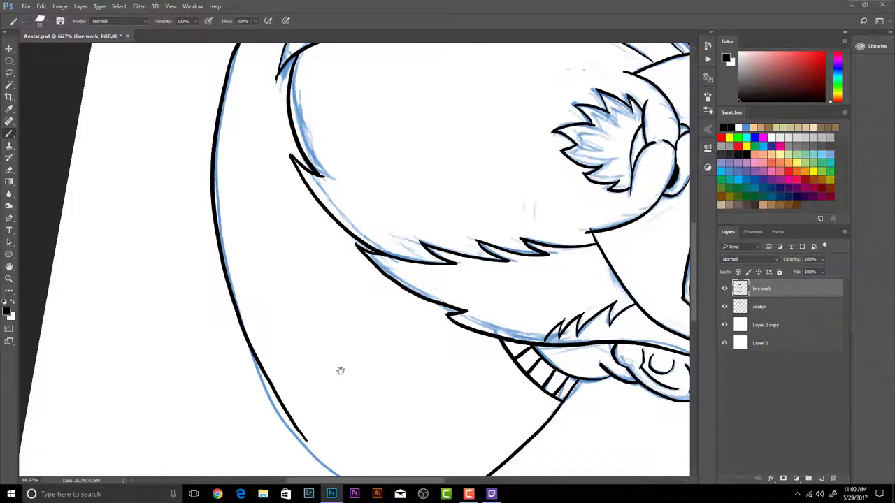
Ink the last stretch of the shirt's lower outline up to the right shoulder corner, redoing it until it joins cleanly
{"action": "left_click_drag", "start_coordinate": [340, 370], "coordinate": [209, 262]}
{"action": "left_click_drag", "start_coordinate": [119, 220], "coordinate": [174, 332]}
{"action": "key", "text": "r"}
{"action": "left_click_drag", "start_coordinate": [153, 242], "coordinate": [219, 175]}
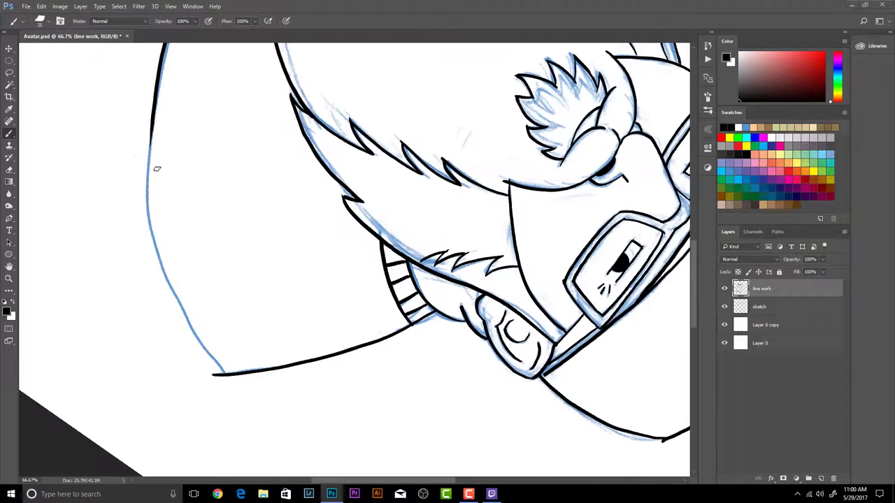
{"action": "mouse_move", "coordinate": [153, 115]}
{"action": "left_mouse_down"}
{"action": "mouse_move", "coordinate": [151, 183]}
{"action": "mouse_move", "coordinate": [215, 375]}
{"action": "left_mouse_up"}
{"action": "key", "text": "ctrl+z"}
{"action": "key", "text": "r"}
{"action": "left_click_drag", "start_coordinate": [128, 197], "coordinate": [164, 124]}
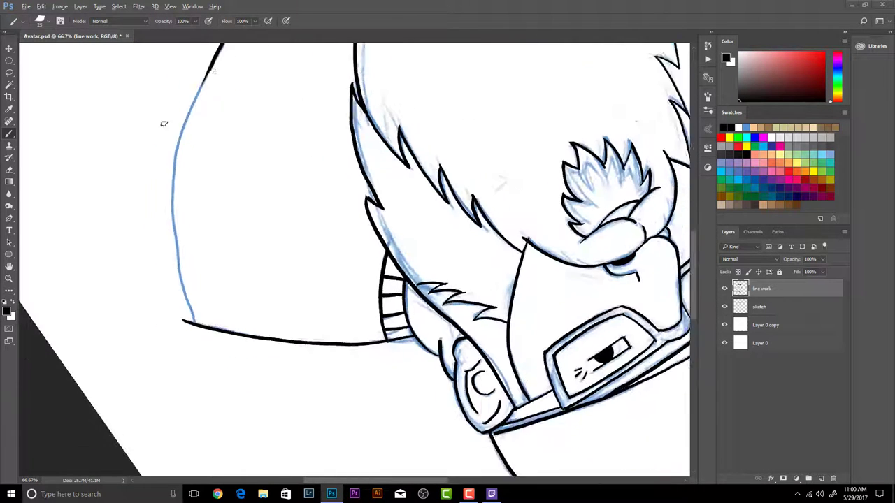
{"action": "mouse_move", "coordinate": [214, 60]}
{"action": "left_mouse_down"}
{"action": "mouse_move", "coordinate": [203, 82]}
{"action": "mouse_move", "coordinate": [186, 322]}
{"action": "left_mouse_up"}
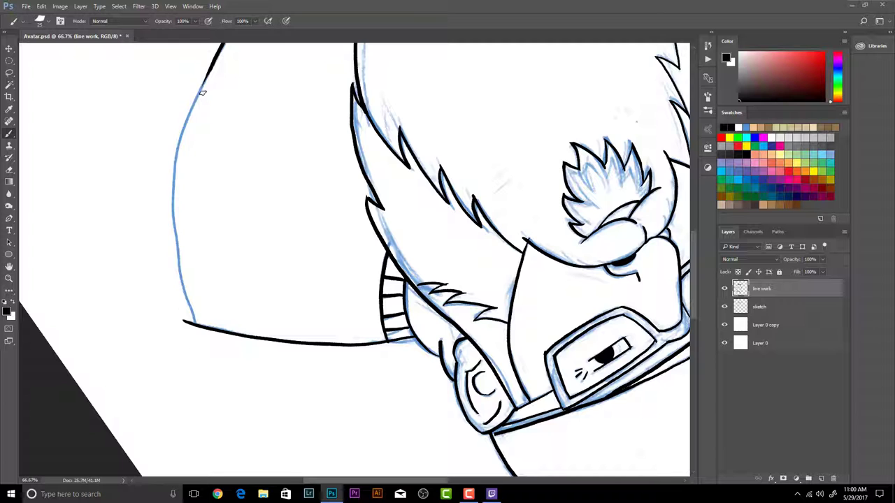
{"action": "left_click_drag", "start_coordinate": [222, 45], "coordinate": [185, 323]}
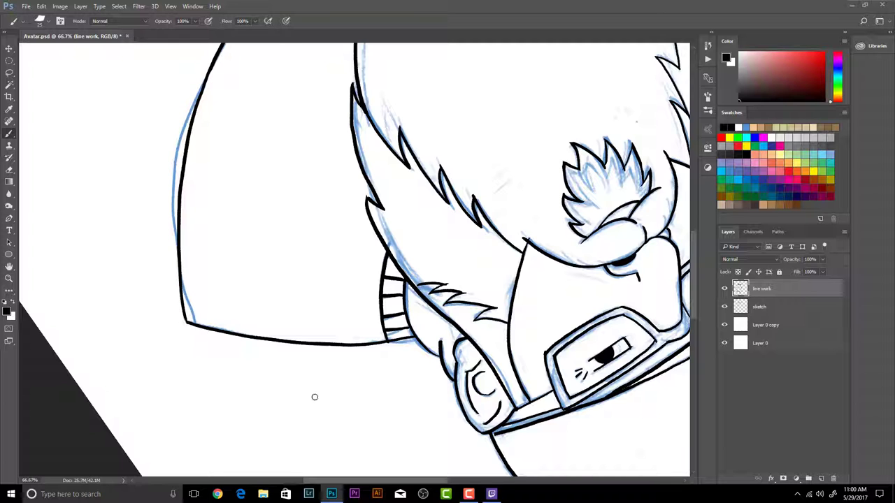
Erase the left shoulder line between the shirt corner and the beard
{"action": "left_click_drag", "start_coordinate": [314, 398], "coordinate": [478, 350]}
{"action": "left_click_drag", "start_coordinate": [146, 351], "coordinate": [403, 217]}
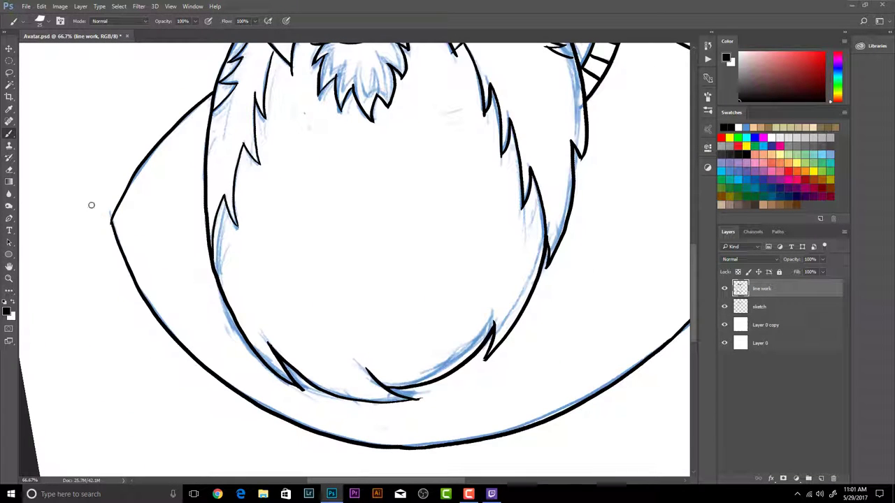
{"action": "mouse_move", "coordinate": [111, 221]}
{"action": "left_mouse_down"}
{"action": "mouse_move", "coordinate": [129, 170]}
{"action": "mouse_move", "coordinate": [167, 139]}
{"action": "mouse_move", "coordinate": [189, 92]}
{"action": "mouse_move", "coordinate": [209, 91]}
{"action": "left_mouse_up"}
Erase and re-ink the beard's lower-left edge and the tuft below it with a heavier line
{"action": "mouse_move", "coordinate": [224, 264]}
{"action": "left_mouse_down"}
{"action": "mouse_move", "coordinate": [237, 320]}
{"action": "mouse_move", "coordinate": [297, 388]}
{"action": "left_mouse_up"}
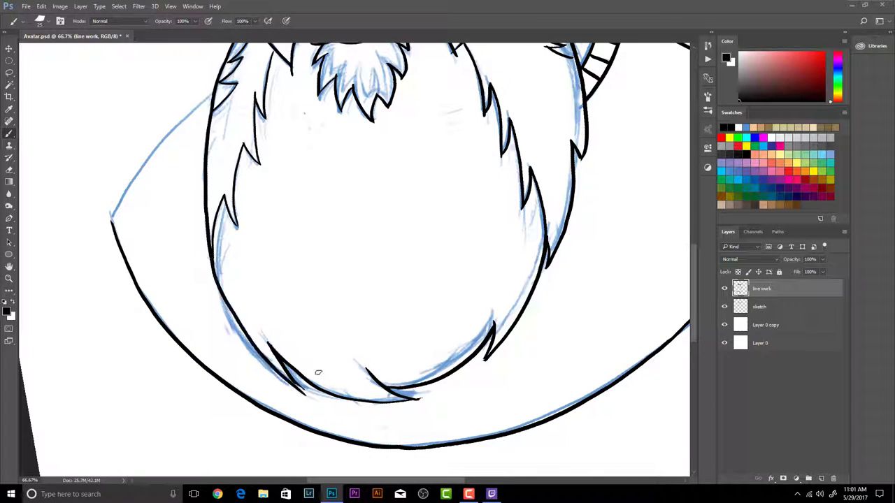
{"action": "mouse_move", "coordinate": [220, 285]}
{"action": "left_mouse_down"}
{"action": "mouse_move", "coordinate": [244, 177]}
{"action": "mouse_move", "coordinate": [284, 194]}
{"action": "mouse_move", "coordinate": [232, 196]}
{"action": "mouse_move", "coordinate": [241, 346]}
{"action": "left_mouse_up"}
{"action": "key", "text": "ctrl+z"}
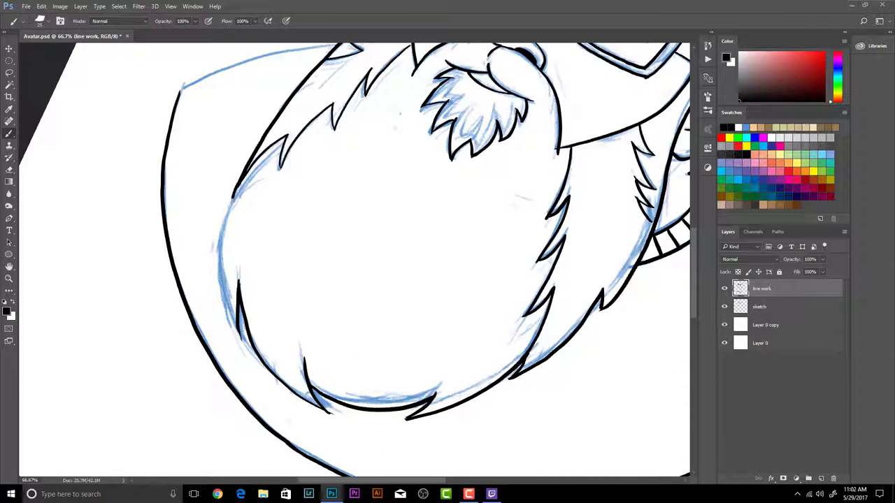
{"action": "left_click_drag", "start_coordinate": [235, 196], "coordinate": [242, 337]}
{"action": "key", "text": "ctrl+z"}
{"action": "left_click_drag", "start_coordinate": [242, 179], "coordinate": [242, 348]}
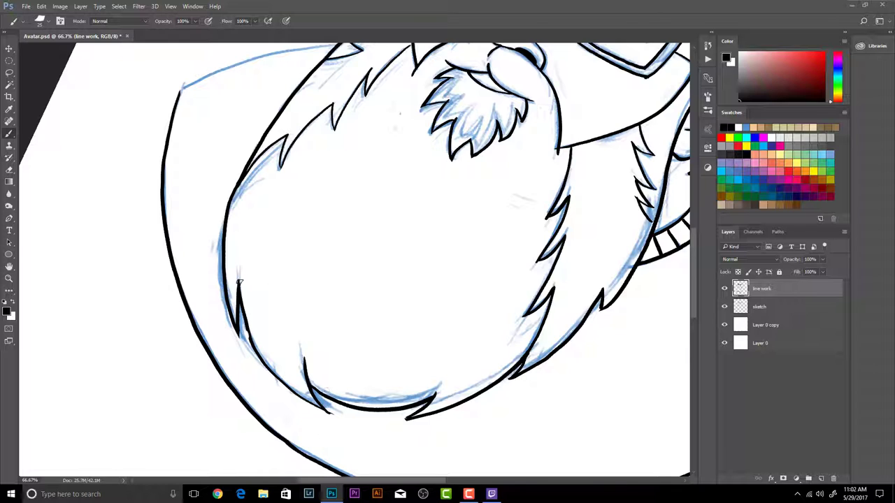
{"action": "mouse_move", "coordinate": [239, 283]}
{"action": "left_mouse_down"}
{"action": "mouse_move", "coordinate": [259, 358]}
{"action": "mouse_move", "coordinate": [307, 396]}
{"action": "mouse_move", "coordinate": [238, 282]}
{"action": "mouse_move", "coordinate": [255, 347]}
{"action": "mouse_move", "coordinate": [332, 414]}
{"action": "left_mouse_up"}
{"action": "key", "text": "ctrl+z"}
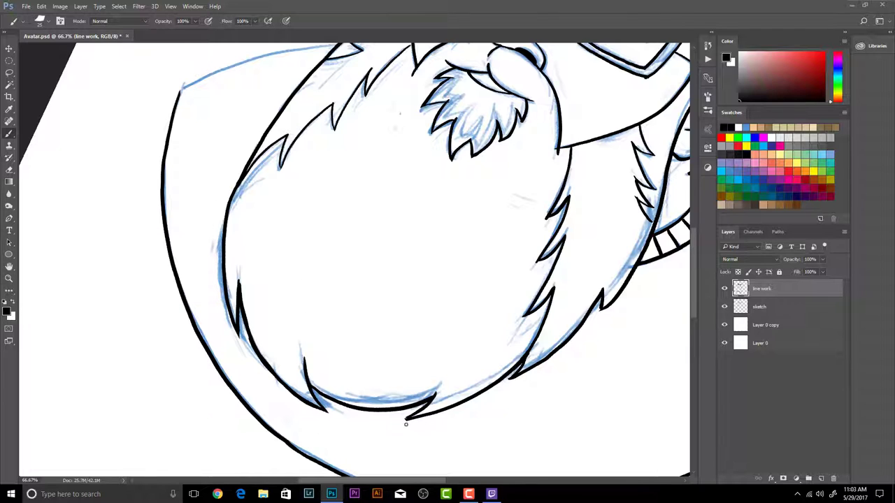
Re-ink the beard's lower-right edge with a heavier line and close the tip of its tuft
{"action": "mouse_move", "coordinate": [420, 417]}
{"action": "left_mouse_down"}
{"action": "mouse_move", "coordinate": [433, 397]}
{"action": "mouse_move", "coordinate": [410, 418]}
{"action": "left_mouse_up"}
{"action": "scroll", "coordinate": [510, 377], "scroll_direction": "down", "scroll_amount": 5}
{"action": "scroll", "coordinate": [509, 378], "scroll_direction": "up", "scroll_amount": 2}
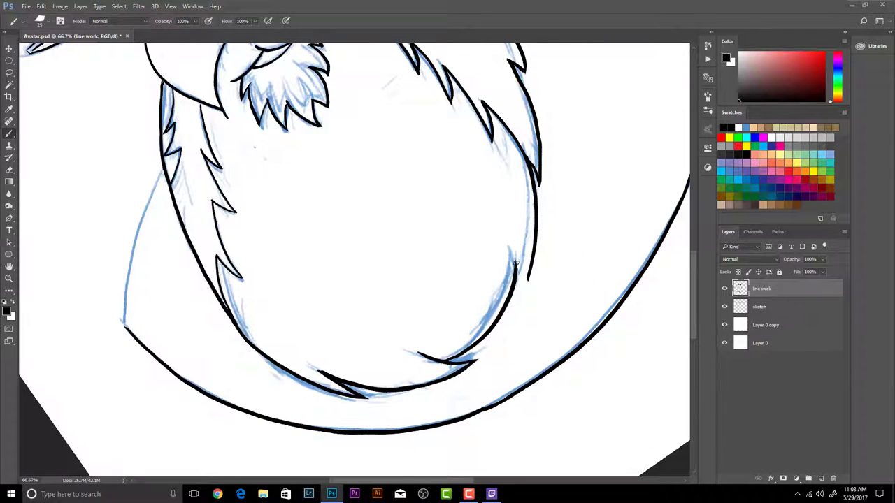
{"action": "left_click_drag", "start_coordinate": [513, 249], "coordinate": [526, 292]}
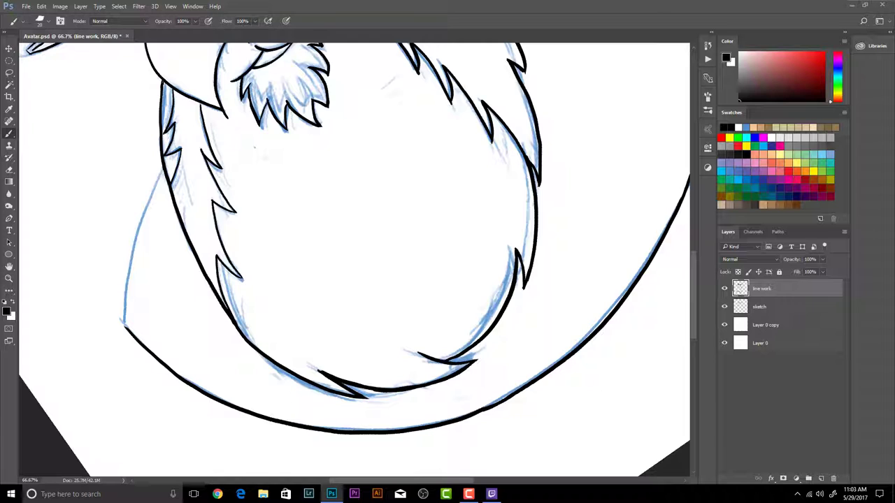
Erase the beard's right outer edge below the collar and re-ink it with a heavier line
{"action": "mouse_move", "coordinate": [510, 63]}
{"action": "left_mouse_down"}
{"action": "mouse_move", "coordinate": [541, 150]}
{"action": "mouse_move", "coordinate": [541, 190]}
{"action": "left_mouse_up"}
{"action": "left_click_drag", "start_coordinate": [524, 155], "coordinate": [539, 185]}
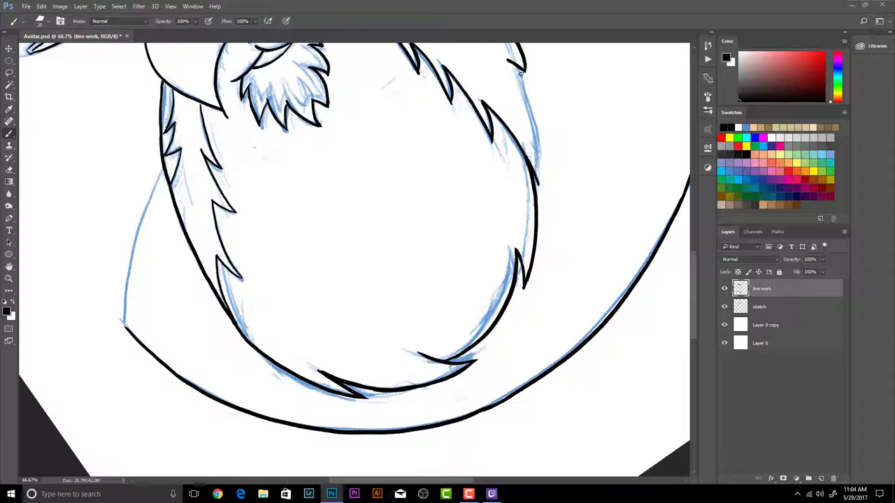
{"action": "left_click_drag", "start_coordinate": [566, 104], "coordinate": [587, 182]}
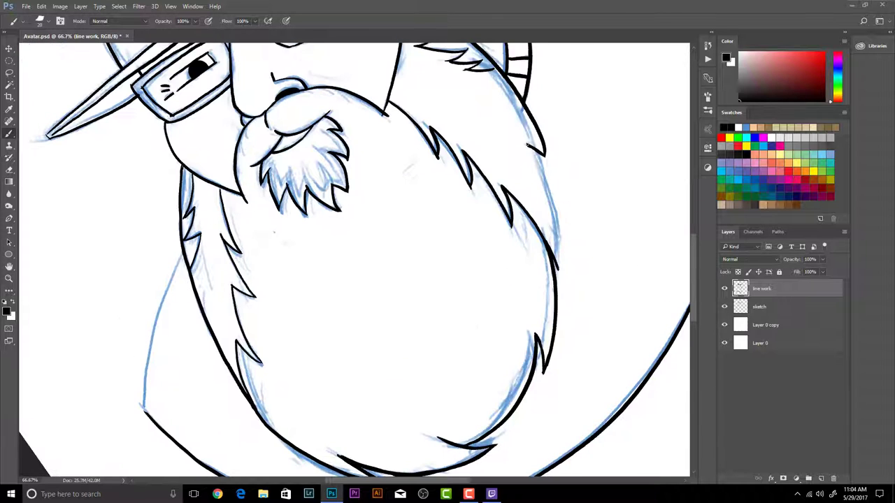
{"action": "left_click_drag", "start_coordinate": [529, 144], "coordinate": [563, 274]}
{"action": "key", "text": "bracketright"}
{"action": "key", "text": "bracketright"}
{"action": "key", "text": "bracketright"}
{"action": "mouse_move", "coordinate": [530, 102]}
{"action": "left_mouse_down"}
{"action": "mouse_move", "coordinate": [643, 384]}
{"action": "mouse_move", "coordinate": [521, 353]}
{"action": "left_mouse_up"}
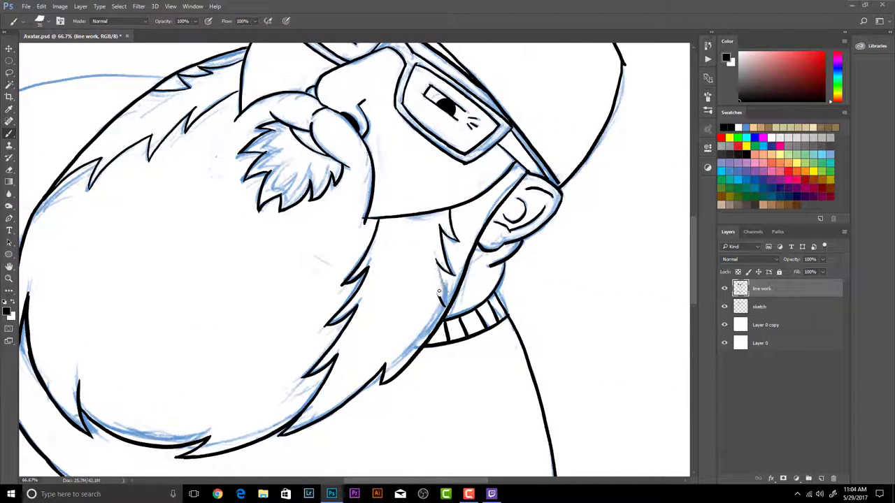
Re-ink the small sideburn tuft below the ear, down to the beard's outer edge
{"action": "left_click_drag", "start_coordinate": [435, 261], "coordinate": [449, 304]}
{"action": "key", "text": "ctrl+alt+z"}
{"action": "key", "text": "ctrl+alt+z"}
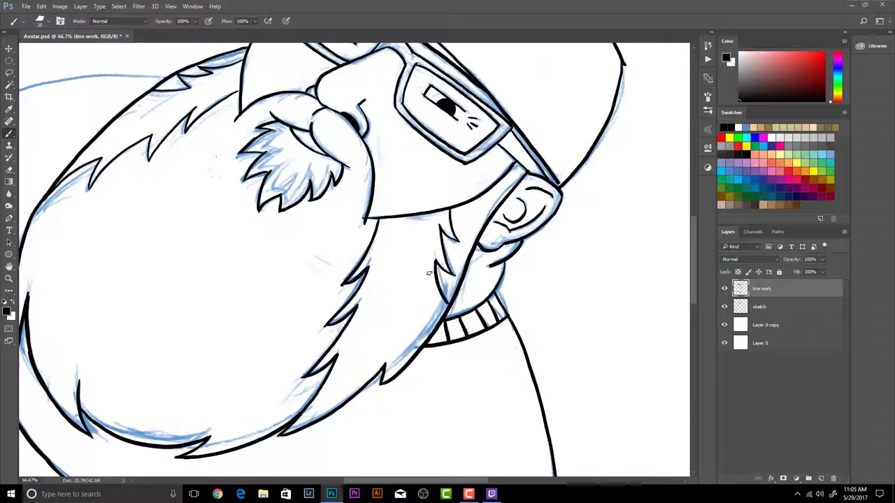
Check the beard and shirt line work with the sketch layer hidden and shown again
{"action": "left_click_drag", "start_coordinate": [343, 285], "coordinate": [383, 269]}
{"action": "scroll", "coordinate": [379, 285], "scroll_direction": "up", "scroll_amount": 10}
{"action": "key", "text": "alt+bracketright"}
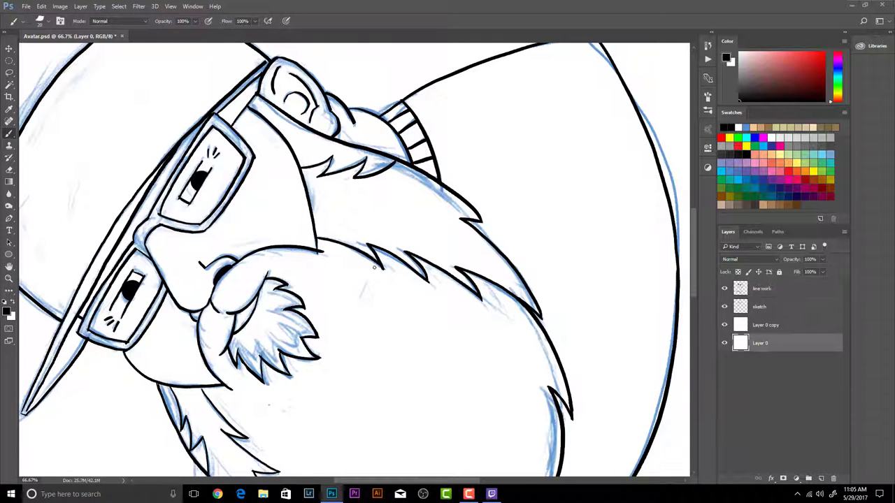
{"action": "key", "text": "alt+period"}
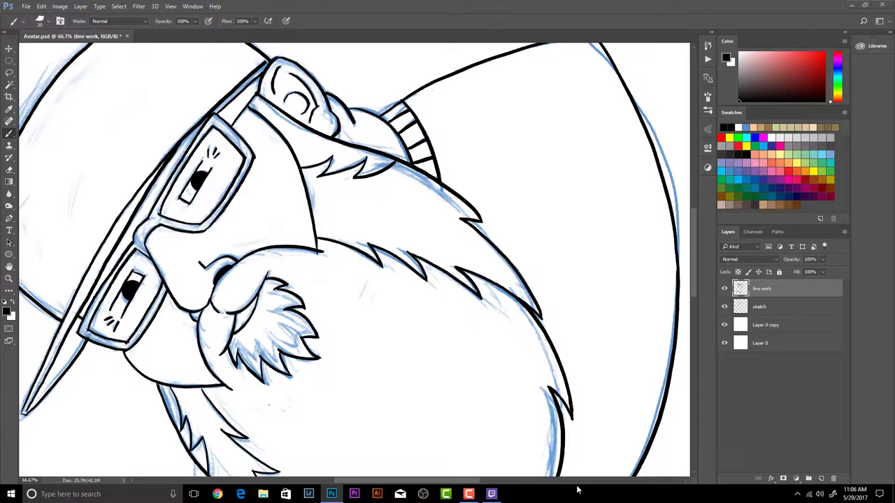
{"action": "key", "text": "r"}
{"action": "left_click_drag", "start_coordinate": [436, 300], "coordinate": [443, 327]}
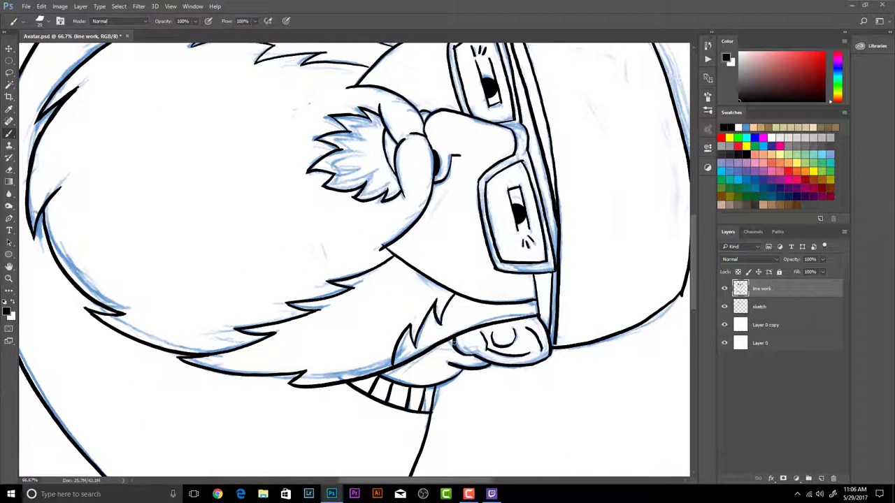
{"action": "key", "text": "r"}
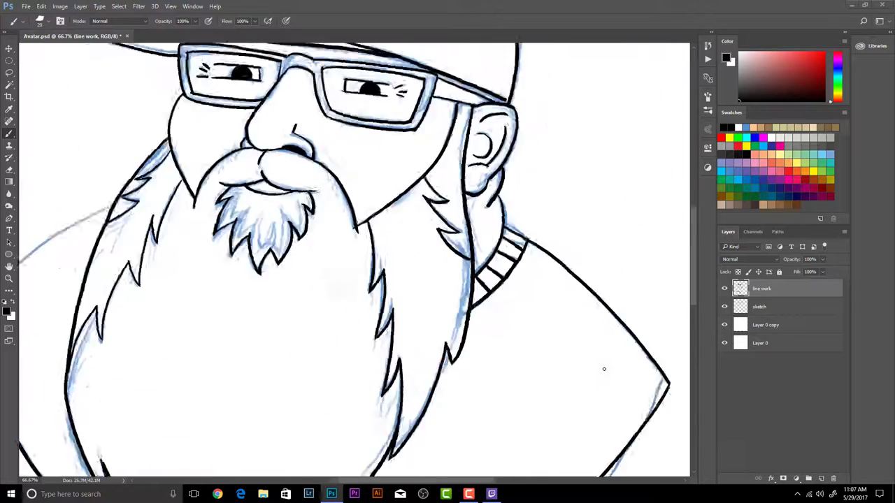
{"action": "left_click", "coordinate": [724, 307]}
{"action": "left_click", "coordinate": [724, 307]}
Ink the left shoulder line again from the beard to the shirt's lower corner, redoing it until it is smooth
{"action": "key", "text": "r"}
{"action": "key", "text": "space"}
{"action": "mouse_move", "coordinate": [263, 416]}
{"action": "left_mouse_down"}
{"action": "mouse_move", "coordinate": [455, 214]}
{"action": "mouse_move", "coordinate": [539, 165]}
{"action": "left_mouse_up"}
{"action": "key", "text": "ctrl+z"}
{"action": "mouse_move", "coordinate": [441, 164]}
{"action": "left_mouse_down"}
{"action": "mouse_move", "coordinate": [434, 351]}
{"action": "mouse_move", "coordinate": [425, 244]}
{"action": "mouse_move", "coordinate": [435, 352]}
{"action": "mouse_move", "coordinate": [435, 334]}
{"action": "left_mouse_up"}
{"action": "key", "text": "ctrl+z"}
{"action": "key", "text": "ctrl+z"}
{"action": "key", "text": "ctrl+z"}
{"action": "key", "text": "ctrl+z"}
{"action": "key", "text": "ctrl+z"}
{"action": "key", "text": "ctrl+z"}
{"action": "key", "text": "ctrl+z"}
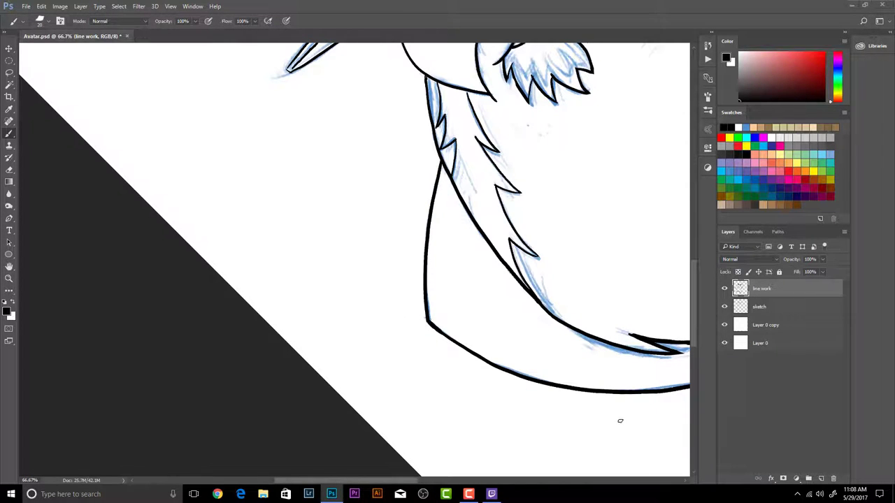
Erase the thin tuft lines along the beard's left inner edge and re-ink them with a heavier line
{"action": "key", "text": "Escape"}
{"action": "key", "text": "ctrl+minus"}
{"action": "key", "text": "ctrl+minus"}
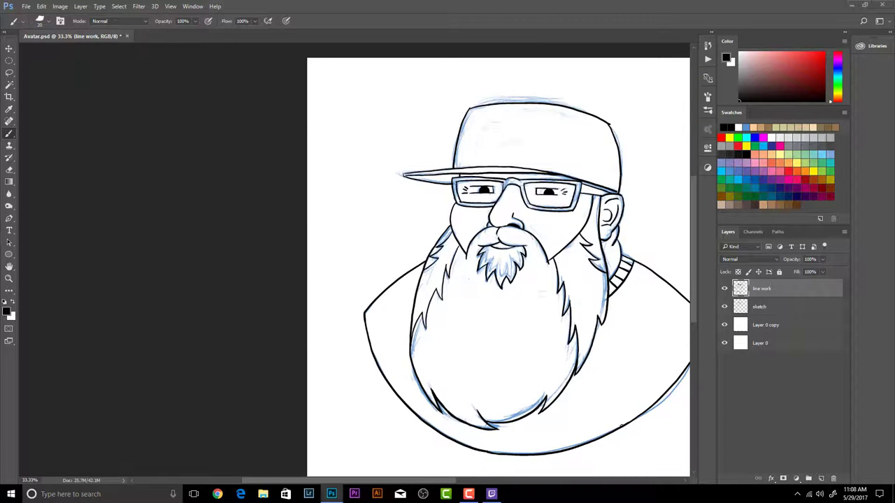
{"action": "key", "text": "ctrl+minus"}
{"action": "key", "text": "ctrl+plus"}
{"action": "key", "text": "ctrl+plus"}
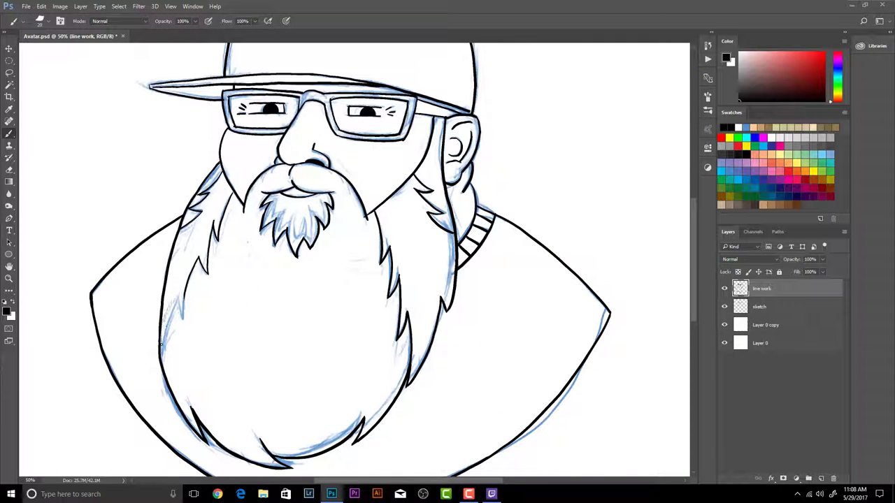
{"action": "mouse_move", "coordinate": [195, 278]}
{"action": "left_mouse_down"}
{"action": "mouse_move", "coordinate": [215, 249]}
{"action": "mouse_move", "coordinate": [229, 194]}
{"action": "left_mouse_up"}
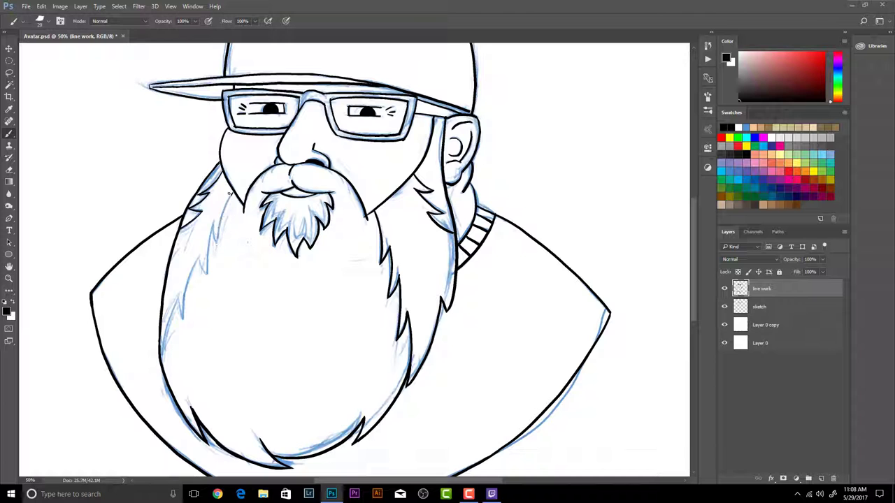
{"action": "mouse_move", "coordinate": [224, 297]}
{"action": "left_mouse_down"}
{"action": "mouse_move", "coordinate": [244, 351]}
{"action": "mouse_move", "coordinate": [337, 205]}
{"action": "left_mouse_up"}
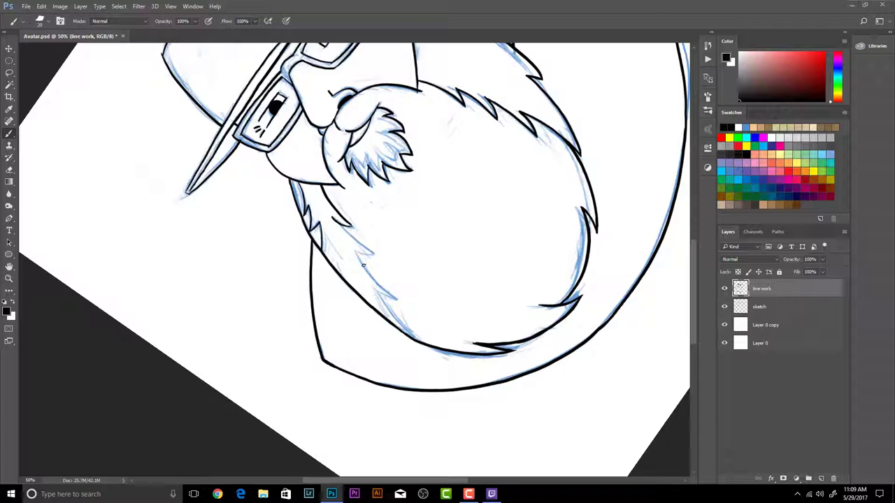
{"action": "mouse_move", "coordinate": [332, 219]}
{"action": "left_mouse_down"}
{"action": "mouse_move", "coordinate": [372, 253]}
{"action": "mouse_move", "coordinate": [418, 339]}
{"action": "left_mouse_up"}
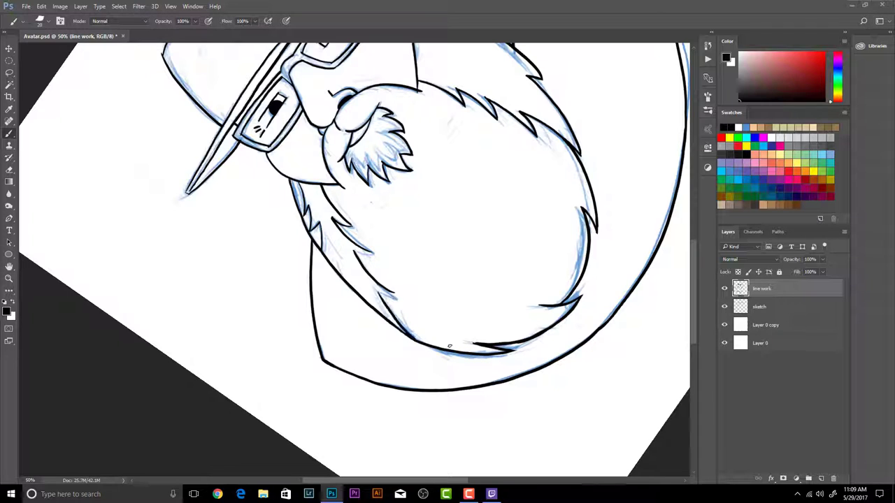
Redo the two lower tufts on the beard's left inner edge and join them to the outer beard line
{"action": "key", "text": "r"}
{"action": "mouse_move", "coordinate": [384, 299]}
{"action": "left_mouse_down"}
{"action": "mouse_move", "coordinate": [380, 318]}
{"action": "mouse_move", "coordinate": [328, 298]}
{"action": "left_mouse_up"}
{"action": "key", "text": "ctrl+z"}
{"action": "left_click_drag", "start_coordinate": [363, 260], "coordinate": [368, 281]}
{"action": "left_click_drag", "start_coordinate": [330, 295], "coordinate": [333, 311]}
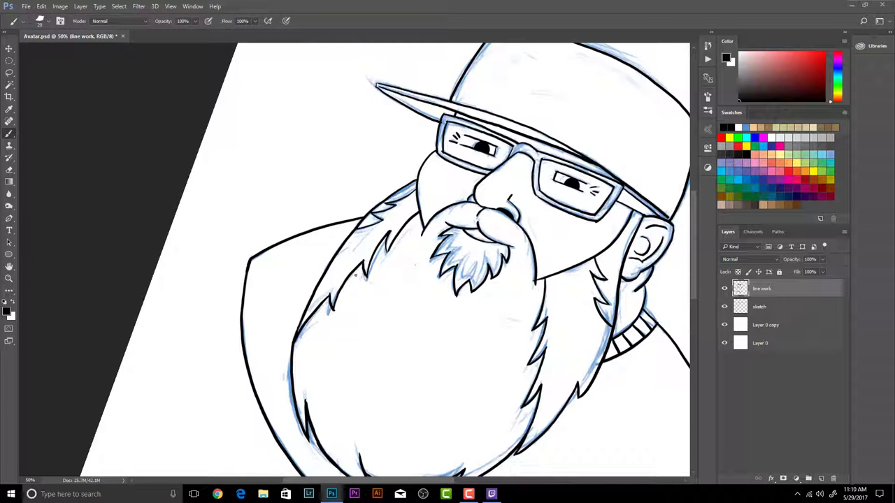
{"action": "key", "text": "ctrl+alt+z"}
{"action": "key", "text": "ctrl+alt+z"}
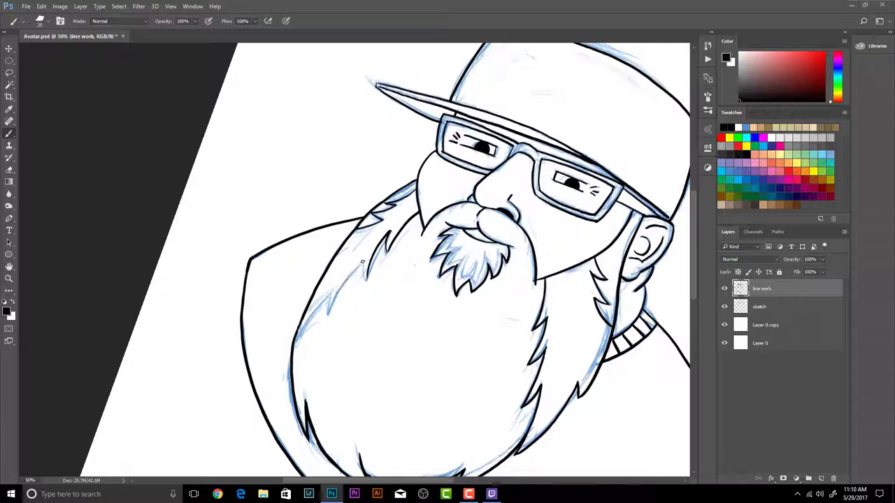
{"action": "key", "text": "ctrl+z"}
{"action": "mouse_move", "coordinate": [360, 260]}
{"action": "left_mouse_down"}
{"action": "mouse_move", "coordinate": [405, 316]}
{"action": "mouse_move", "coordinate": [360, 265]}
{"action": "mouse_move", "coordinate": [333, 312]}
{"action": "mouse_move", "coordinate": [341, 313]}
{"action": "left_mouse_up"}
{"action": "key", "text": "ctrl+z"}
{"action": "key", "text": "ctrl+z"}
{"action": "mouse_move", "coordinate": [341, 313]}
{"action": "left_mouse_down"}
{"action": "mouse_move", "coordinate": [332, 291]}
{"action": "mouse_move", "coordinate": [293, 358]}
{"action": "left_mouse_up"}
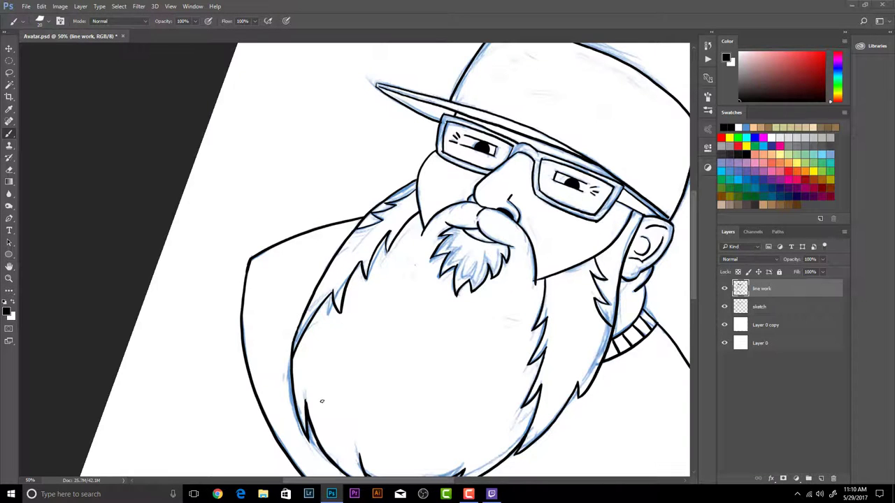
Save the updated Avatar.psd document
{"action": "key", "text": "Escape"}
{"action": "key", "text": "ctrl+minus"}
{"action": "left_click", "coordinate": [29, 6]}
{"action": "left_click", "coordinate": [36, 100]}
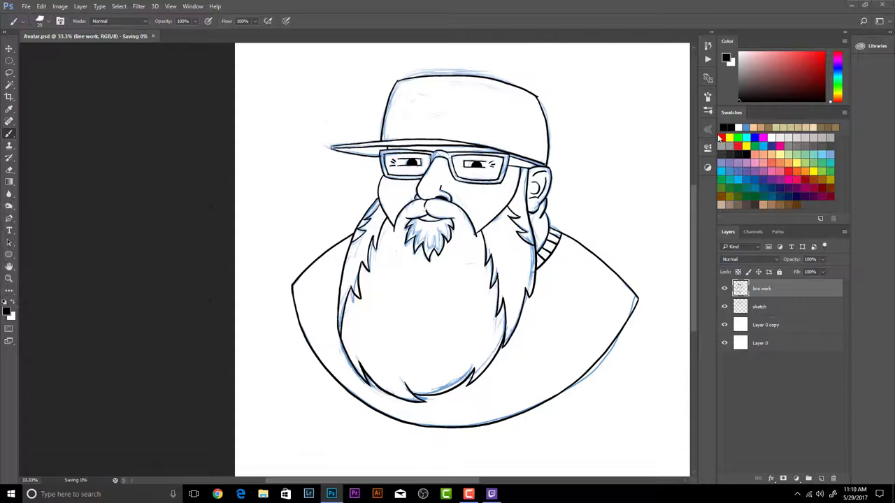
{"action": "key", "text": "ctrl+plus"}
{"action": "key", "text": "ctrl+plus"}
{"action": "left_click_drag", "start_coordinate": [613, 113], "coordinate": [411, 342]}
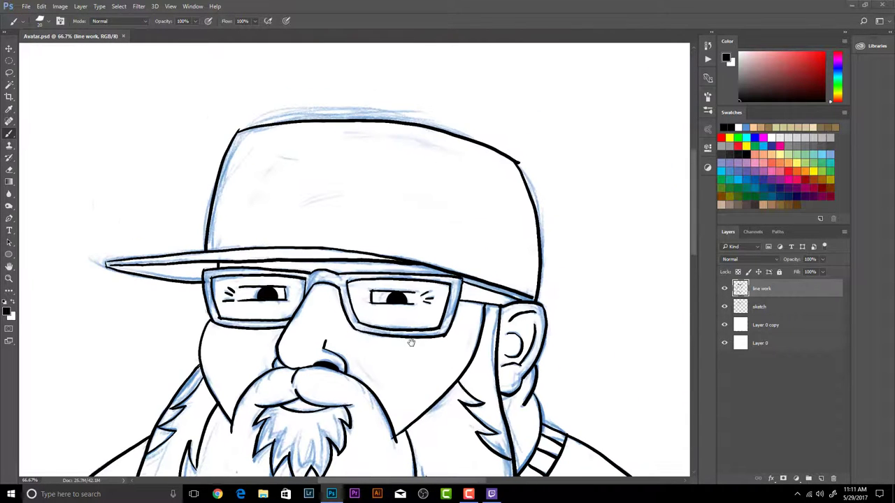
Ink the cap brim's underside from the glasses' outer corner to the ear, redoing the stroke until it runs cleanly
{"action": "left_click_drag", "start_coordinate": [516, 161], "coordinate": [518, 164]}
{"action": "mouse_move", "coordinate": [464, 290]}
{"action": "left_mouse_down"}
{"action": "mouse_move", "coordinate": [508, 294]}
{"action": "mouse_move", "coordinate": [413, 220]}
{"action": "left_mouse_up"}
{"action": "key", "text": "ctrl+plus"}
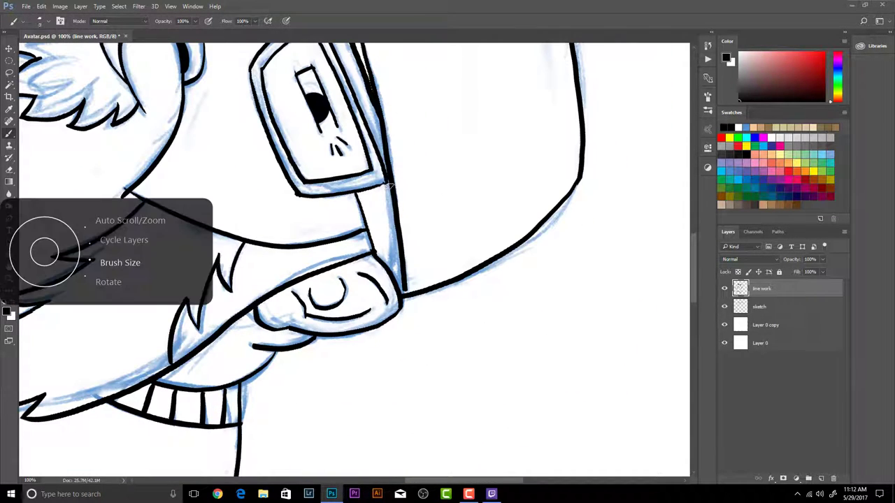
{"action": "mouse_move", "coordinate": [386, 182]}
{"action": "left_mouse_down"}
{"action": "mouse_move", "coordinate": [403, 283]}
{"action": "mouse_move", "coordinate": [393, 264]}
{"action": "left_mouse_up"}
{"action": "key", "text": "ctrl+z"}
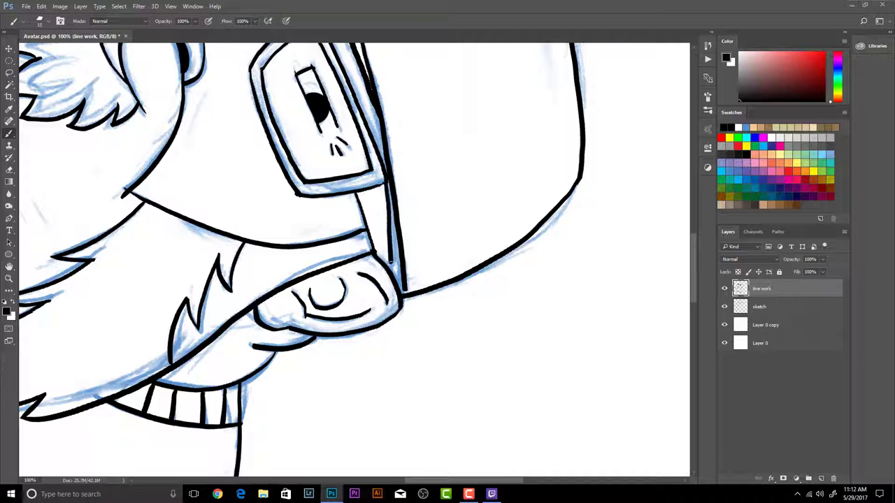
{"action": "key", "text": "ctrl+z"}
{"action": "key", "text": "ctrl+z"}
{"action": "left_click_drag", "start_coordinate": [386, 183], "coordinate": [393, 275]}
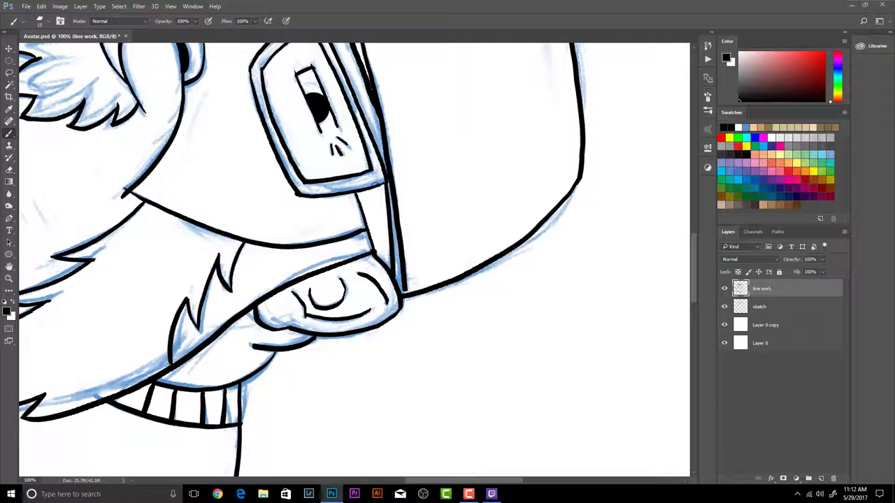
Save the touched-up Avatar.psd document
{"action": "scroll", "coordinate": [516, 213], "scroll_direction": "up", "scroll_amount": 5}
{"action": "left_click", "coordinate": [25, 6]}
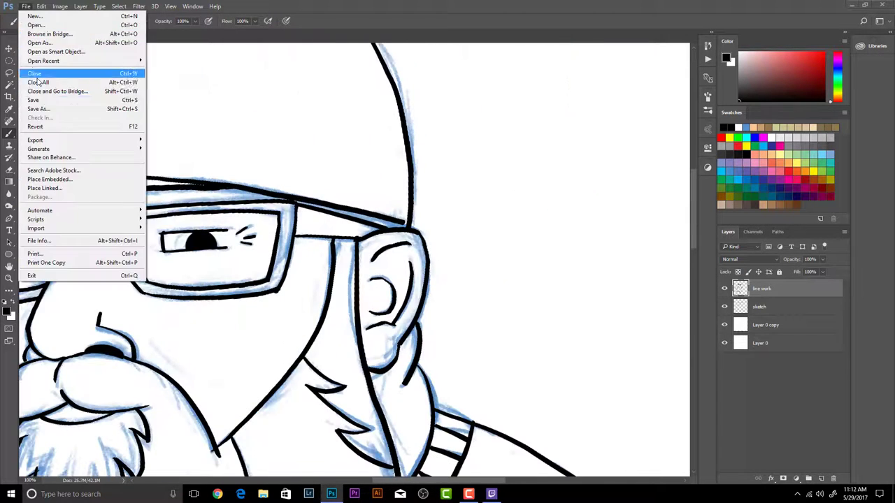
{"action": "left_click", "coordinate": [33, 99]}
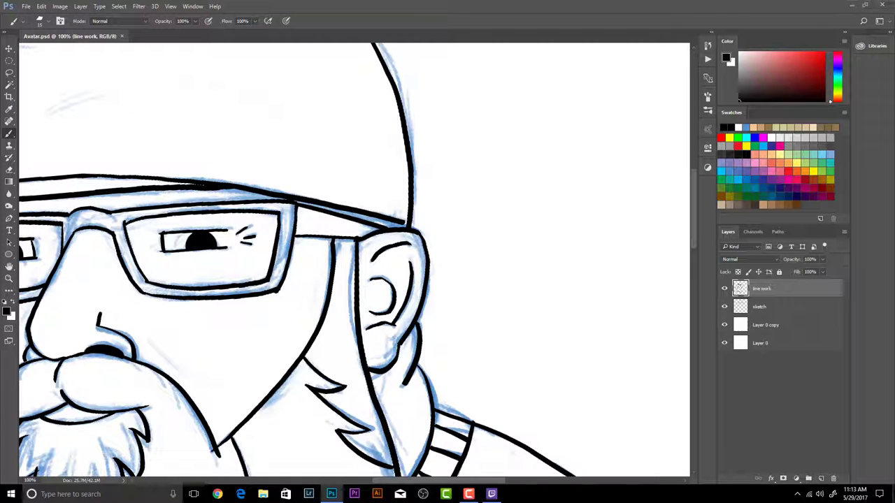
Hide the sketch layer so that only the inked line work shows
{"action": "scroll", "coordinate": [770, 478], "scroll_direction": "down", "scroll_amount": 5}
{"action": "scroll", "coordinate": [770, 479], "scroll_direction": "up", "scroll_amount": 5}
{"action": "scroll", "coordinate": [770, 478], "scroll_direction": "down", "scroll_amount": 4}
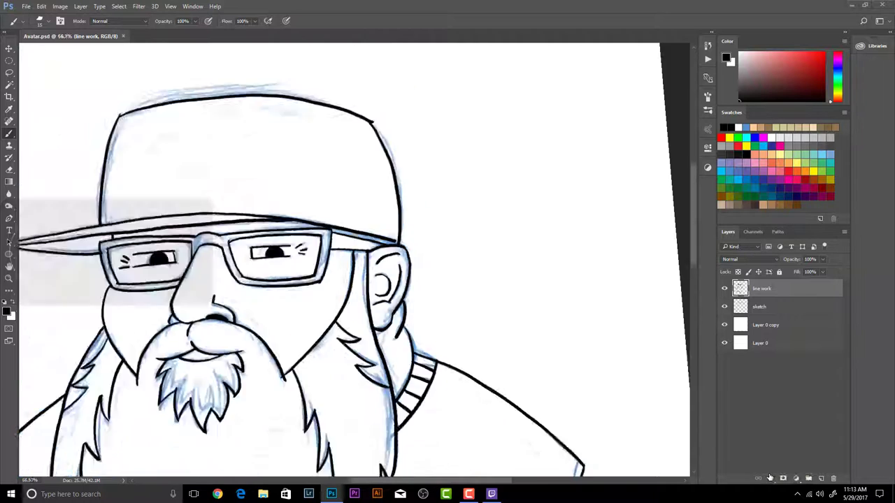
{"action": "scroll", "coordinate": [380, 271], "scroll_direction": "down", "scroll_amount": 2}
{"action": "scroll", "coordinate": [380, 271], "scroll_direction": "up", "scroll_amount": 1}
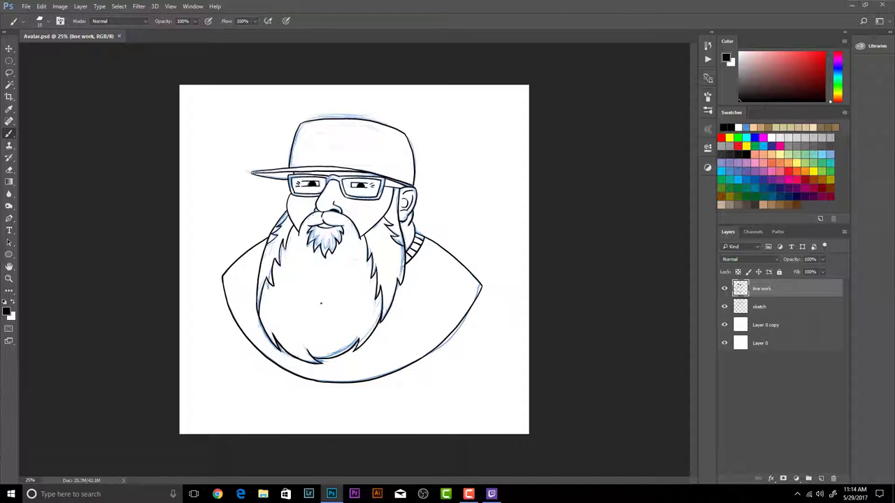
{"action": "left_click", "coordinate": [724, 307]}
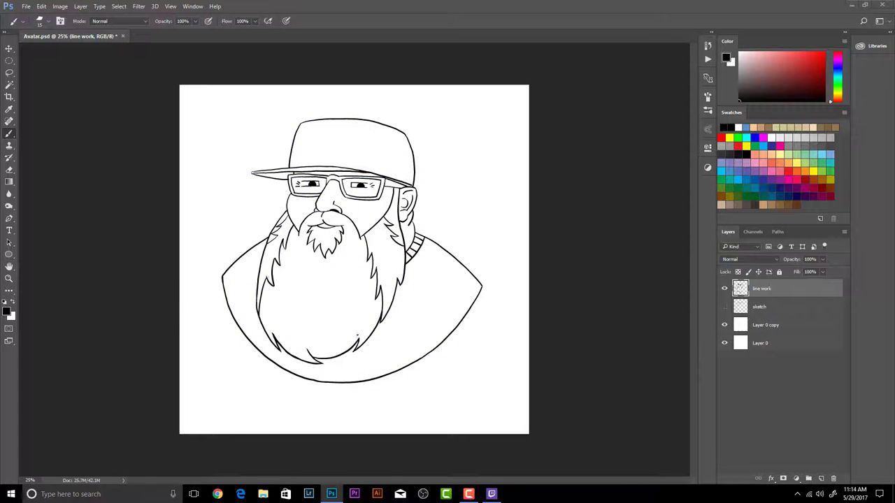
Close the cap brim's open left tip with a short rounded ink stroke
{"action": "scroll", "coordinate": [248, 169], "scroll_direction": "down", "scroll_amount": 1}
{"action": "scroll", "coordinate": [247, 170], "scroll_direction": "up", "scroll_amount": 3}
{"action": "left_click_drag", "start_coordinate": [128, 114], "coordinate": [263, 259]}
{"action": "scroll", "coordinate": [263, 260], "scroll_direction": "up", "scroll_amount": 2}
{"action": "left_click_drag", "start_coordinate": [218, 201], "coordinate": [214, 208]}
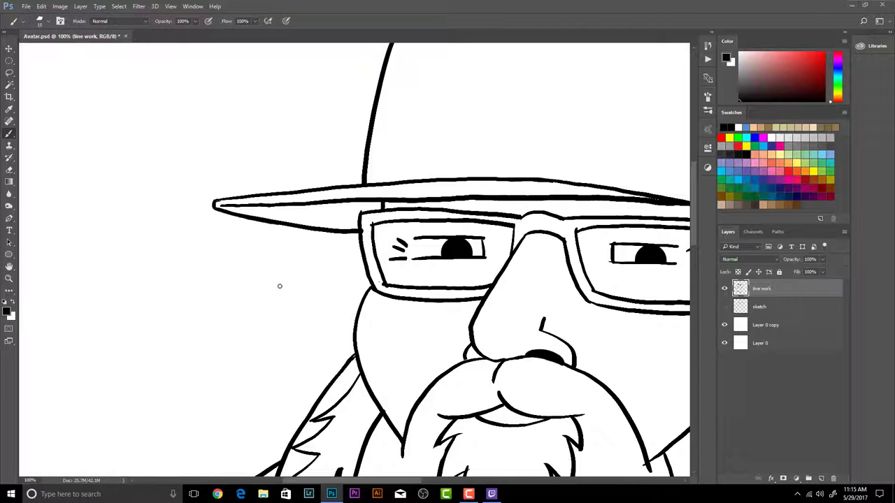
Erase the brim's inner line from near its left tip to where it meets the upper edge
{"action": "scroll", "coordinate": [280, 286], "scroll_direction": "right", "scroll_amount": 5}
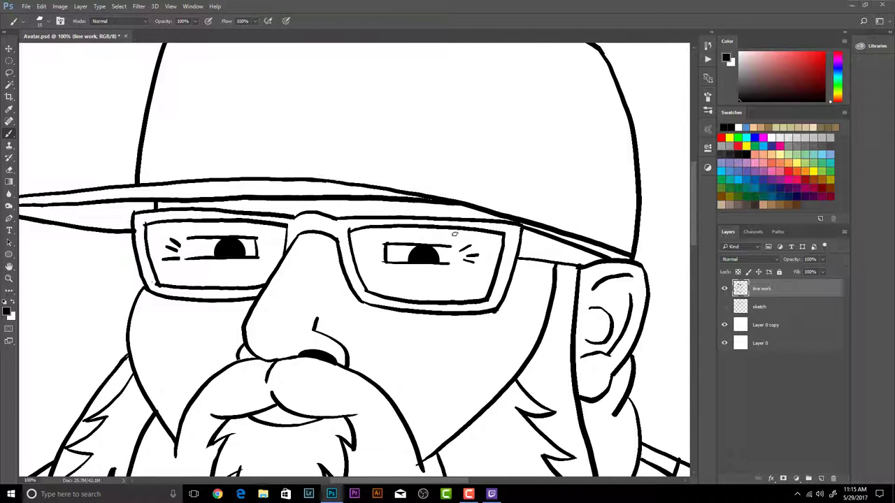
{"action": "mouse_move", "coordinate": [323, 180]}
{"action": "left_mouse_down"}
{"action": "mouse_move", "coordinate": [399, 182]}
{"action": "mouse_move", "coordinate": [408, 193]}
{"action": "mouse_move", "coordinate": [453, 198]}
{"action": "left_mouse_up"}
{"action": "key", "text": "ctrl+z"}
{"action": "left_click_drag", "start_coordinate": [50, 203], "coordinate": [123, 201]}
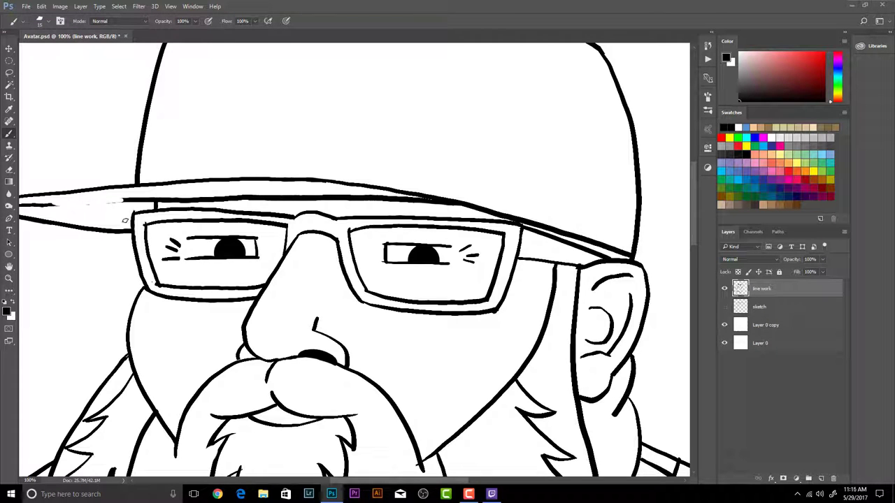
{"action": "key", "text": "e"}
{"action": "left_click_drag", "start_coordinate": [42, 204], "coordinate": [458, 206]}
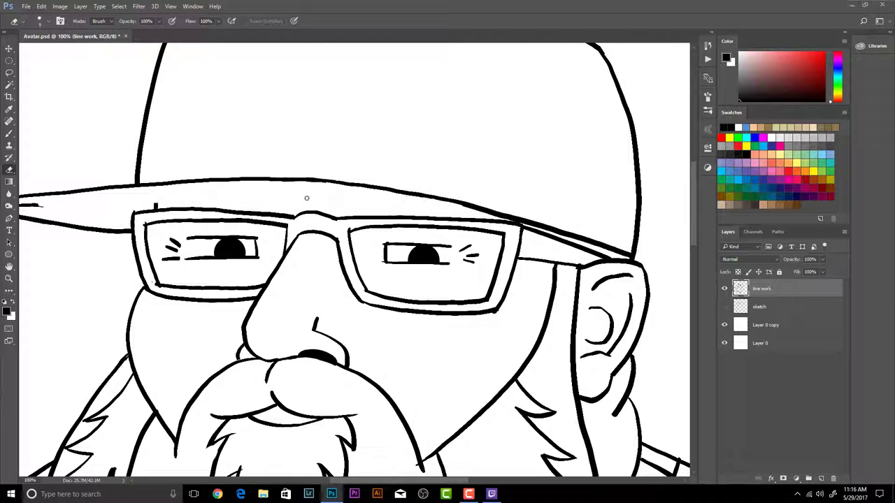
Erase the brim's upper edge from above the nose to the ear, and its left tip and lower edge
{"action": "mouse_move", "coordinate": [332, 181]}
{"action": "left_mouse_down"}
{"action": "mouse_move", "coordinate": [450, 205]}
{"action": "mouse_move", "coordinate": [437, 197]}
{"action": "mouse_move", "coordinate": [448, 196]}
{"action": "mouse_move", "coordinate": [627, 256]}
{"action": "left_mouse_up"}
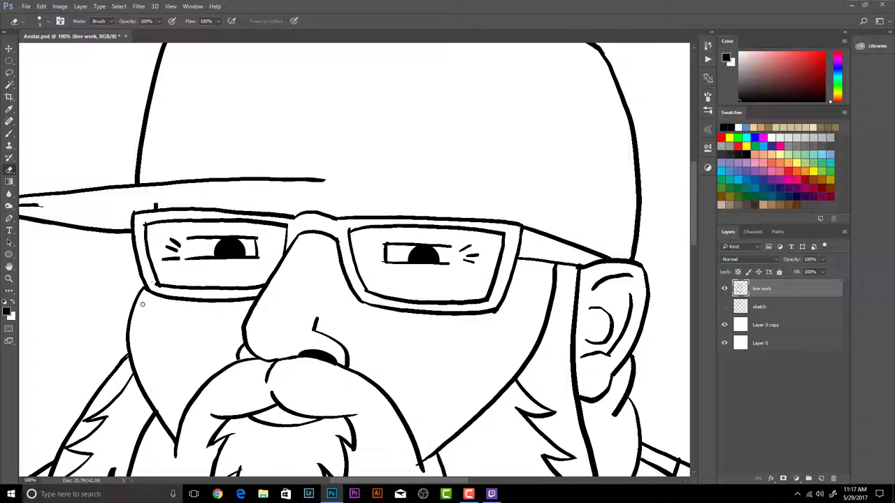
{"action": "left_click_drag", "start_coordinate": [105, 257], "coordinate": [214, 301]}
{"action": "mouse_move", "coordinate": [151, 234]}
{"action": "left_mouse_down"}
{"action": "mouse_move", "coordinate": [106, 235]}
{"action": "mouse_move", "coordinate": [126, 248]}
{"action": "mouse_move", "coordinate": [216, 246]}
{"action": "mouse_move", "coordinate": [241, 260]}
{"action": "left_mouse_up"}
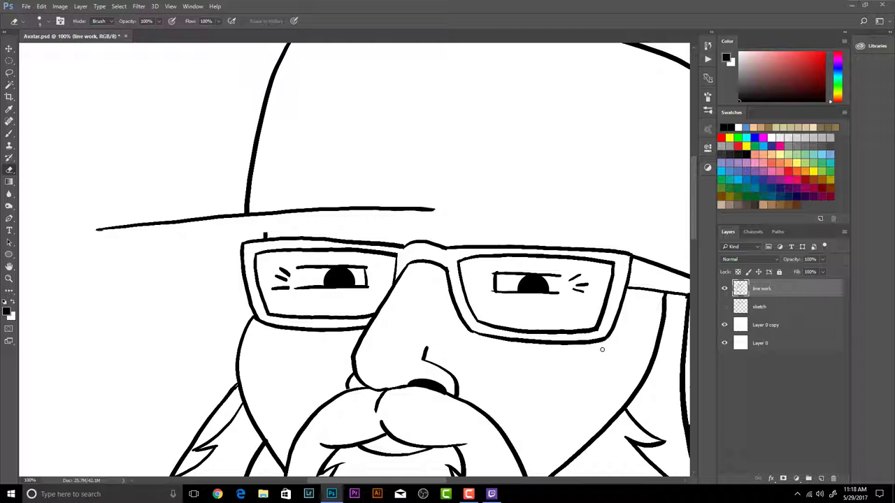
Erase the uneven top edge of the left lens frame and re-ink it as one smooth line to the nose bridge
{"action": "left_click_drag", "start_coordinate": [315, 243], "coordinate": [400, 243]}
{"action": "left_click_drag", "start_coordinate": [329, 243], "coordinate": [317, 240]}
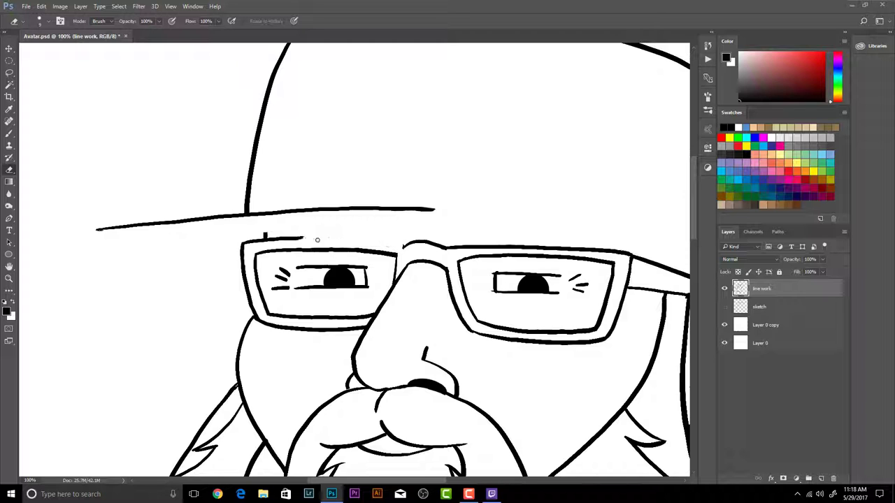
{"action": "key", "text": "b"}
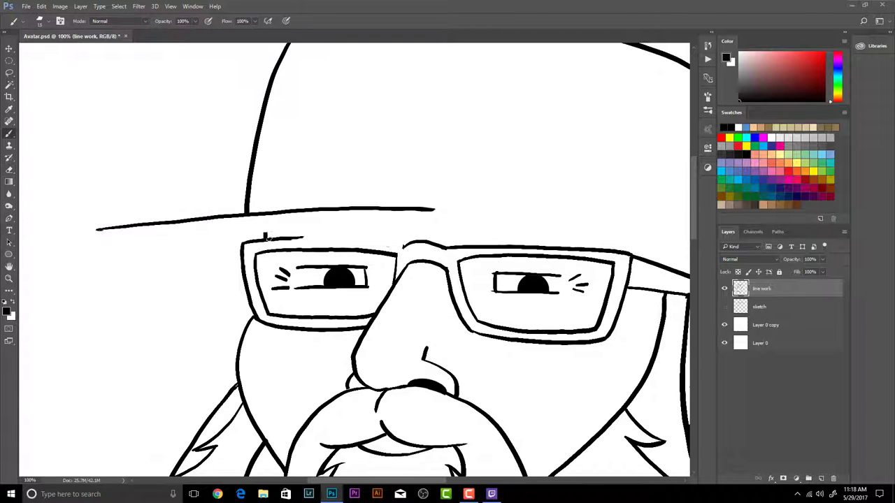
{"action": "left_click_drag", "start_coordinate": [295, 239], "coordinate": [348, 239]}
{"action": "key", "text": "ctrl+z"}
{"action": "key", "text": "bracketright"}
{"action": "key", "text": "bracketright"}
{"action": "key", "text": "bracketright"}
{"action": "key", "text": "bracketright"}
{"action": "key", "text": "r"}
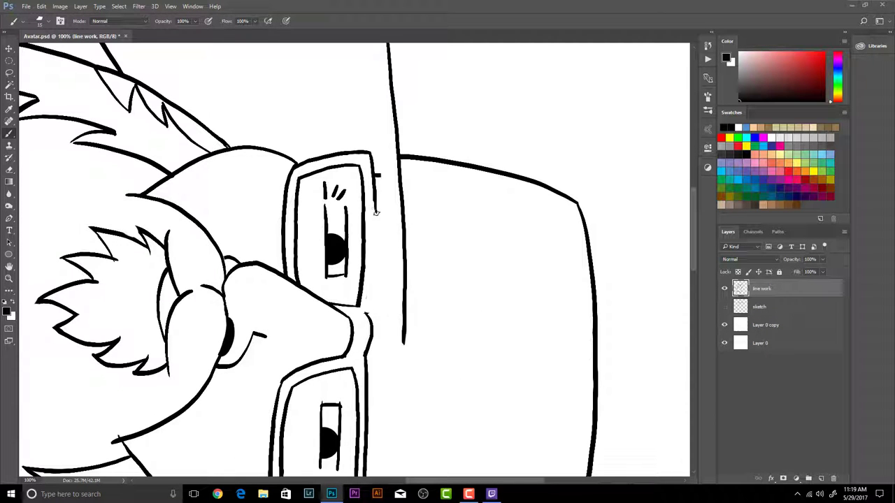
{"action": "key", "text": "ctrl+alt+z"}
{"action": "left_click_drag", "start_coordinate": [375, 229], "coordinate": [366, 314]}
{"action": "key", "text": "ctrl+alt+z"}
{"action": "left_click_drag", "start_coordinate": [376, 196], "coordinate": [366, 314]}
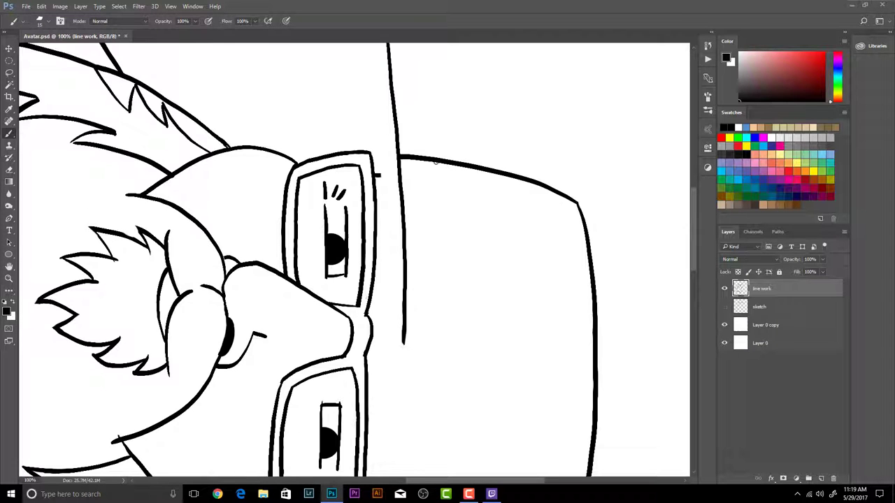
Ink the brim's rounded left tip and its lower edge down to the glasses frame
{"action": "left_click_drag", "start_coordinate": [448, 150], "coordinate": [484, 242]}
{"action": "key", "text": "ctrl+z"}
{"action": "mouse_move", "coordinate": [420, 96]}
{"action": "left_mouse_down"}
{"action": "mouse_move", "coordinate": [425, 122]}
{"action": "mouse_move", "coordinate": [402, 158]}
{"action": "left_mouse_up"}
{"action": "key", "text": "ctrl+z"}
{"action": "key", "text": "ctrl+z"}
{"action": "mouse_move", "coordinate": [420, 97]}
{"action": "left_mouse_down"}
{"action": "mouse_move", "coordinate": [396, 166]}
{"action": "mouse_move", "coordinate": [394, 241]}
{"action": "left_mouse_up"}
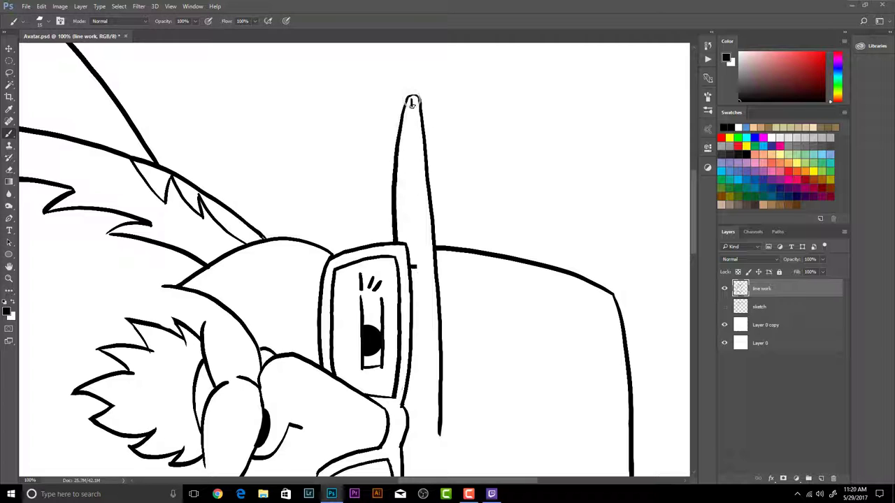
{"action": "left_click_drag", "start_coordinate": [413, 102], "coordinate": [424, 431]}
{"action": "key", "text": "ctrl+z"}
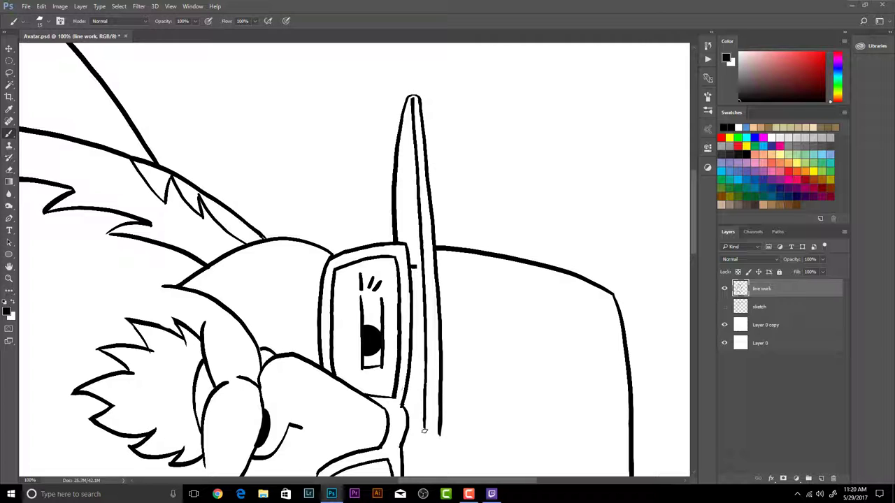
{"action": "key", "text": "ctrl+z"}
{"action": "key", "text": "ctrl+z"}
{"action": "mouse_move", "coordinate": [413, 112]}
{"action": "left_mouse_down"}
{"action": "mouse_move", "coordinate": [422, 283]}
{"action": "mouse_move", "coordinate": [411, 175]}
{"action": "left_mouse_up"}
{"action": "key", "text": "ctrl+z"}
{"action": "key", "text": "ctrl+z"}
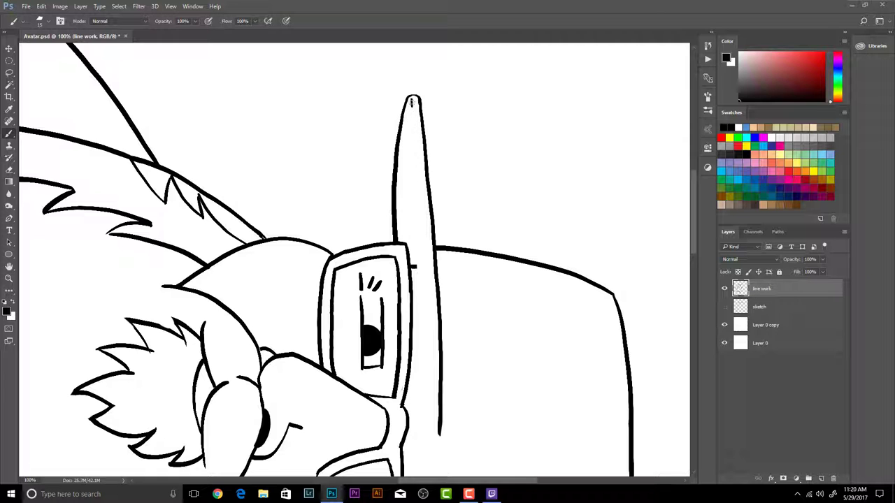
Ink the rest of the brim's upper edge from above the nose to the ear with a size 20 brush
{"action": "key", "text": "ctrl+minus"}
{"action": "mouse_move", "coordinate": [416, 369]}
{"action": "left_mouse_down"}
{"action": "mouse_move", "coordinate": [409, 289]}
{"action": "mouse_move", "coordinate": [395, 331]}
{"action": "left_mouse_up"}
{"action": "key", "text": "ctrl+z"}
{"action": "scroll", "coordinate": [405, 288], "scroll_direction": "up", "scroll_amount": 3}
{"action": "scroll", "coordinate": [408, 286], "scroll_direction": "up", "scroll_amount": 5}
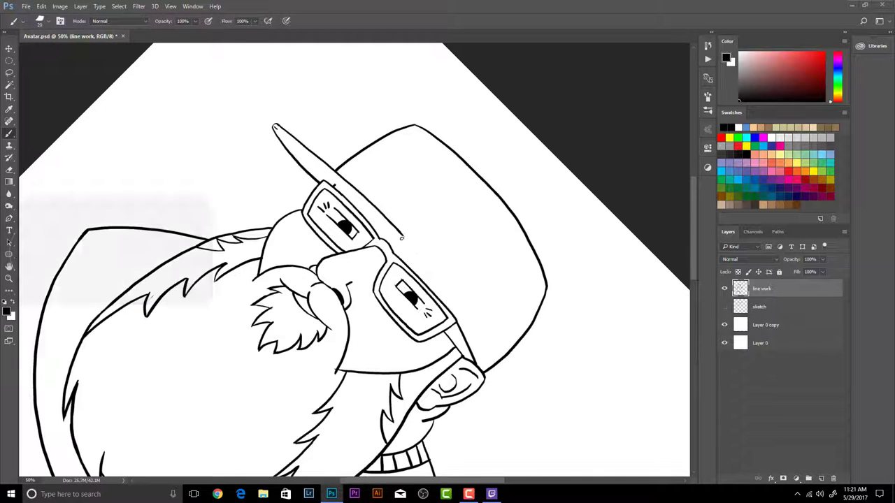
{"action": "left_click_drag", "start_coordinate": [400, 235], "coordinate": [483, 369]}
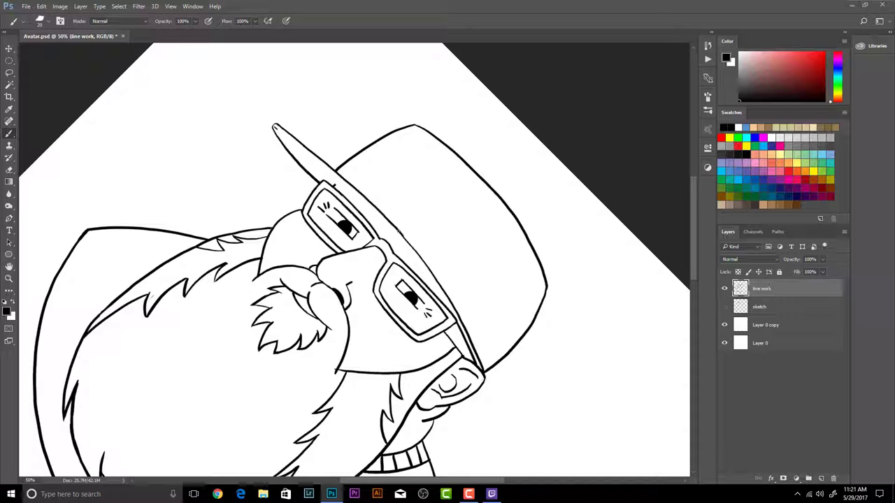
{"action": "left_click_drag", "start_coordinate": [400, 230], "coordinate": [499, 350]}
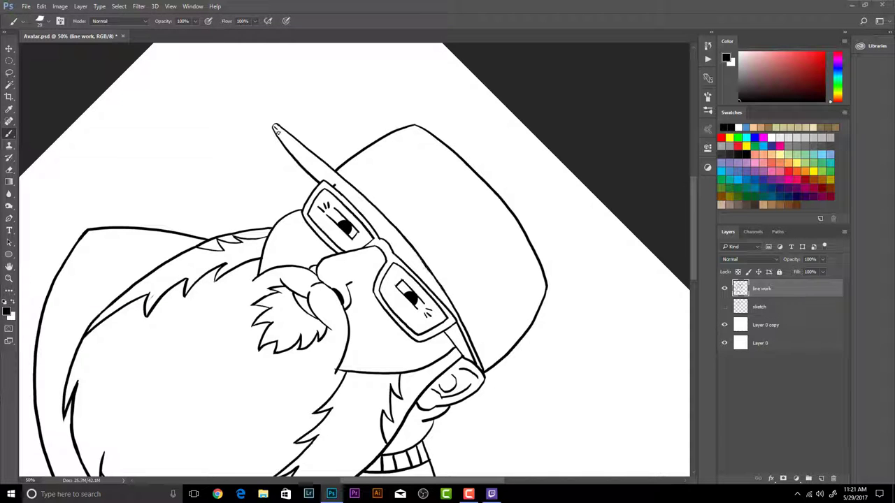
Ink the brim's inner line from its rounded tip along the upper edge to the glasses' outer corner
{"action": "left_click_drag", "start_coordinate": [276, 127], "coordinate": [448, 301]}
{"action": "key", "text": "ctrl+z"}
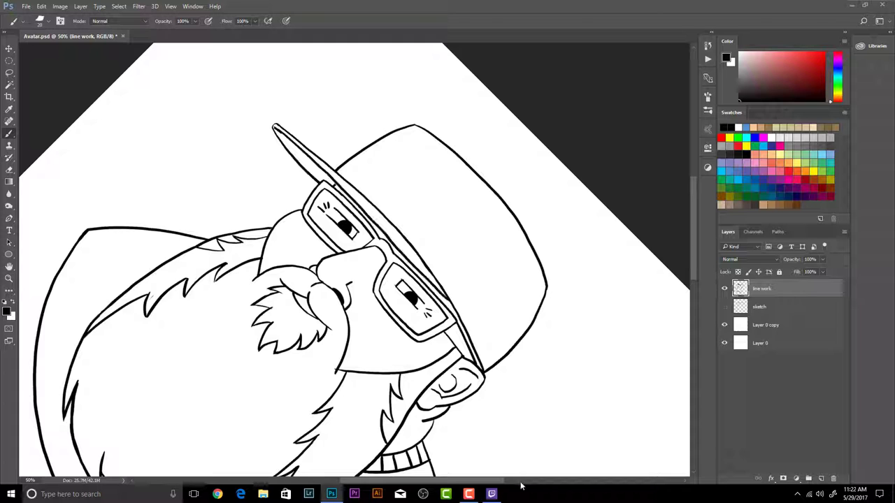
{"action": "key", "text": "Escape"}
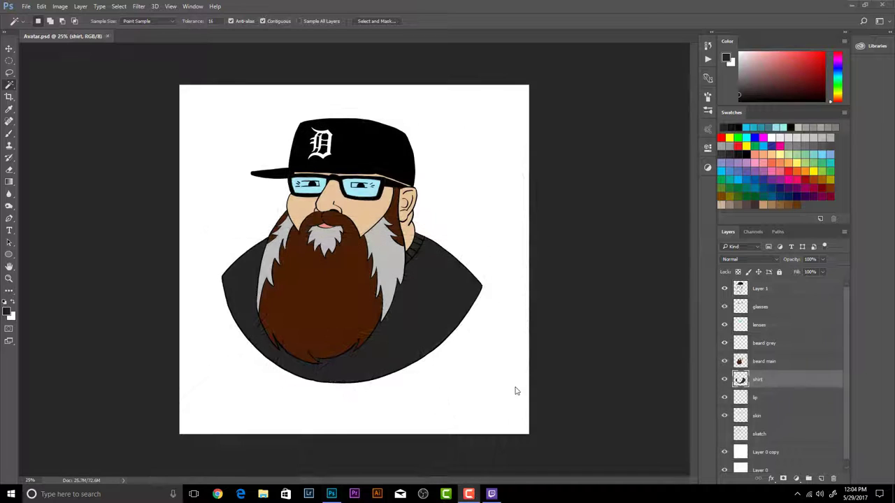
Add a new layer above the skin layer and clip it to the skin
{"action": "left_click", "coordinate": [133, 117]}
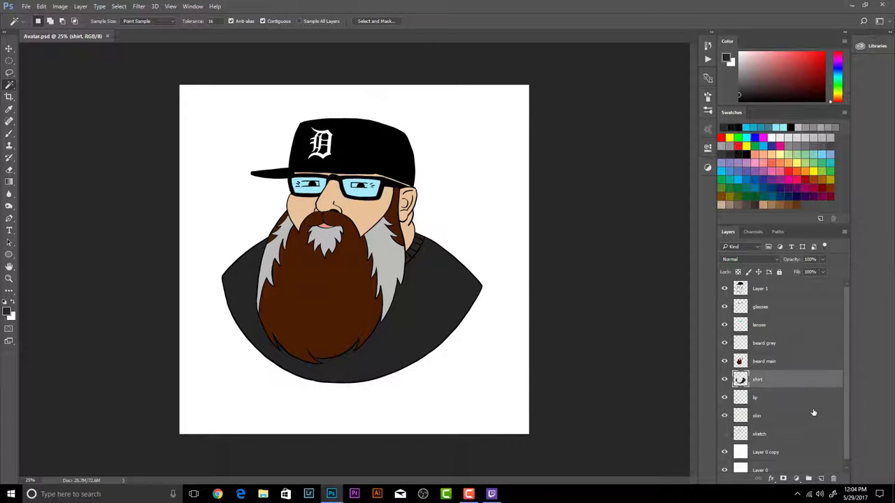
{"action": "scroll", "coordinate": [813, 412], "scroll_direction": "down", "scroll_amount": 1}
{"action": "left_click", "coordinate": [776, 410]}
{"action": "key", "text": "l"}
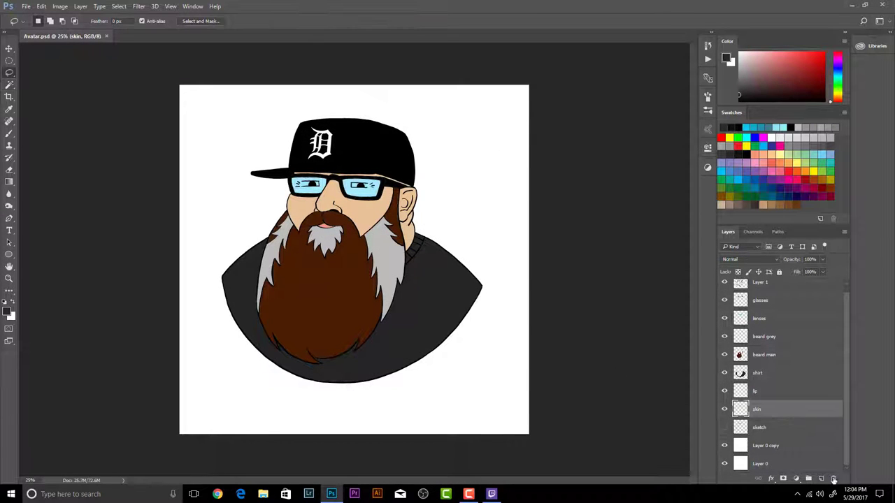
{"action": "left_click", "coordinate": [821, 479]}
{"action": "left_click_drag", "start_coordinate": [779, 418], "coordinate": [782, 414]}
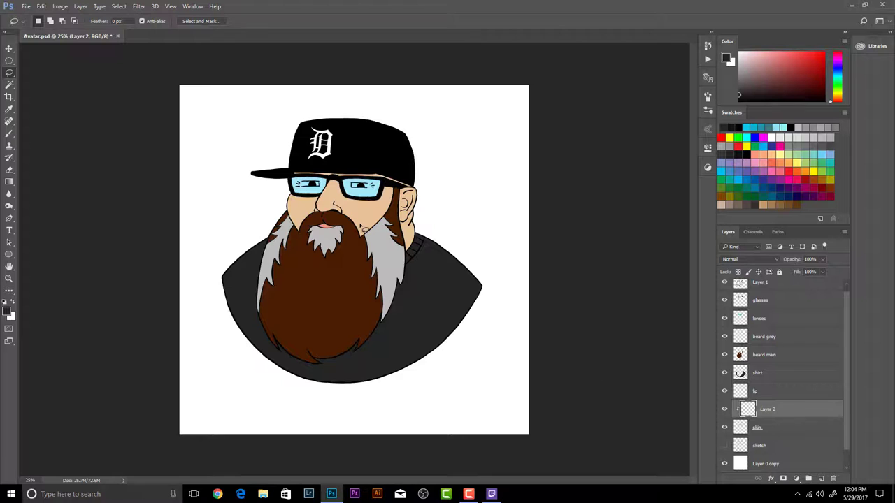
Paint the forehead strip under the cap brim with a darker brown mixed from the sampled skin tone as shadow
{"action": "key", "text": "ctrl+plus"}
{"action": "key", "text": "ctrl+plus"}
{"action": "key", "text": "ctrl+plus"}
{"action": "scroll", "coordinate": [591, 168], "scroll_direction": "up", "scroll_amount": 1}
{"action": "key", "text": "ctrl+plus"}
{"action": "scroll", "coordinate": [615, 170], "scroll_direction": "up", "scroll_amount": 4}
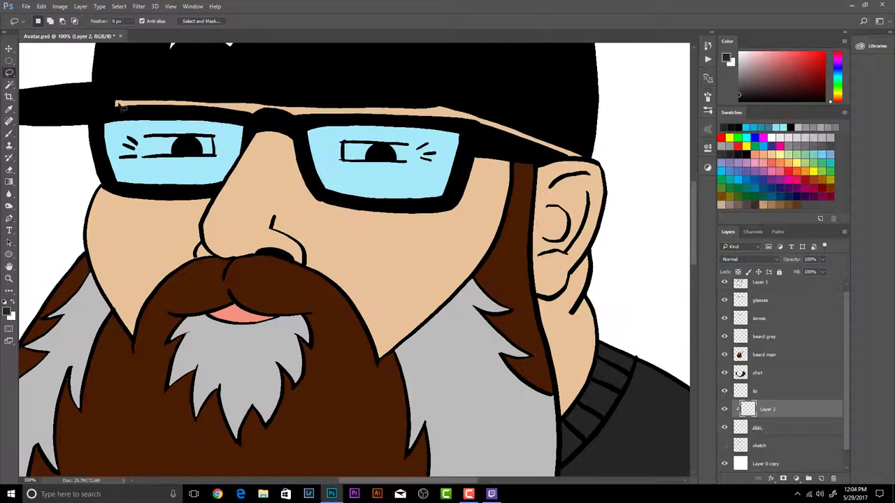
{"action": "left_click", "coordinate": [9, 134]}
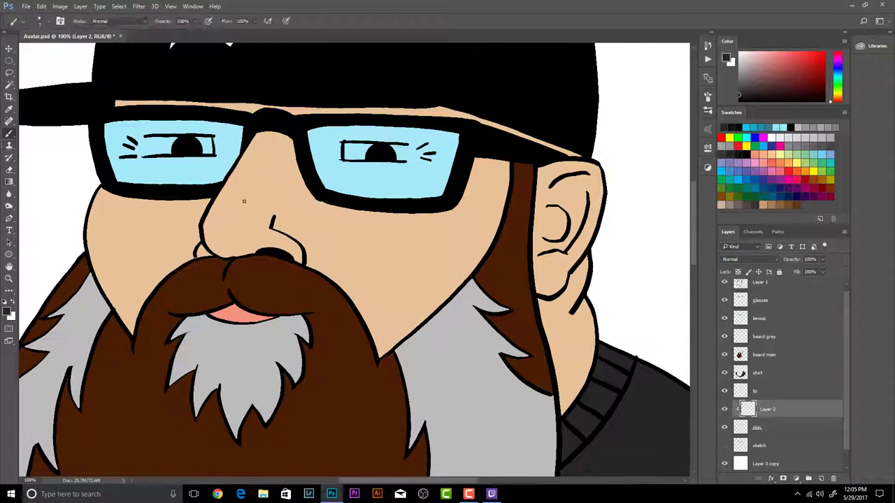
{"action": "left_click", "coordinate": [269, 174], "text": "alt"}
{"action": "left_click", "coordinate": [771, 69]}
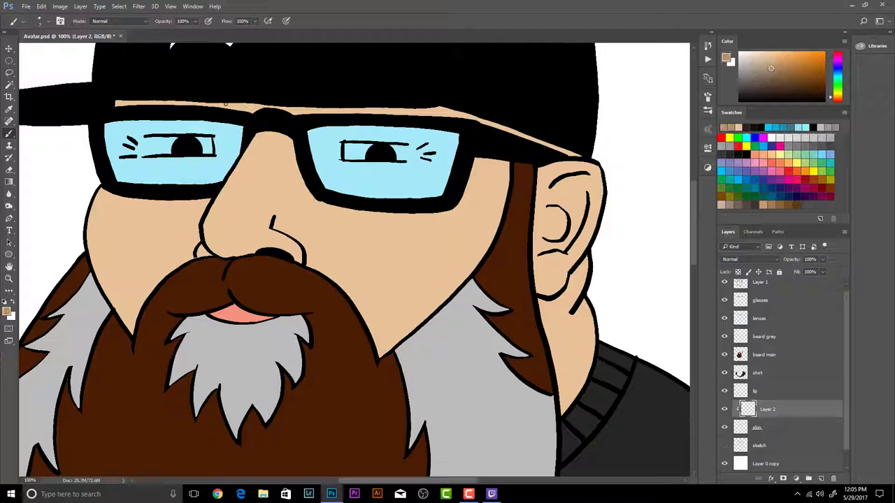
{"action": "mouse_move", "coordinate": [116, 104]}
{"action": "left_mouse_down"}
{"action": "mouse_move", "coordinate": [463, 116]}
{"action": "mouse_move", "coordinate": [585, 161]}
{"action": "left_mouse_up"}
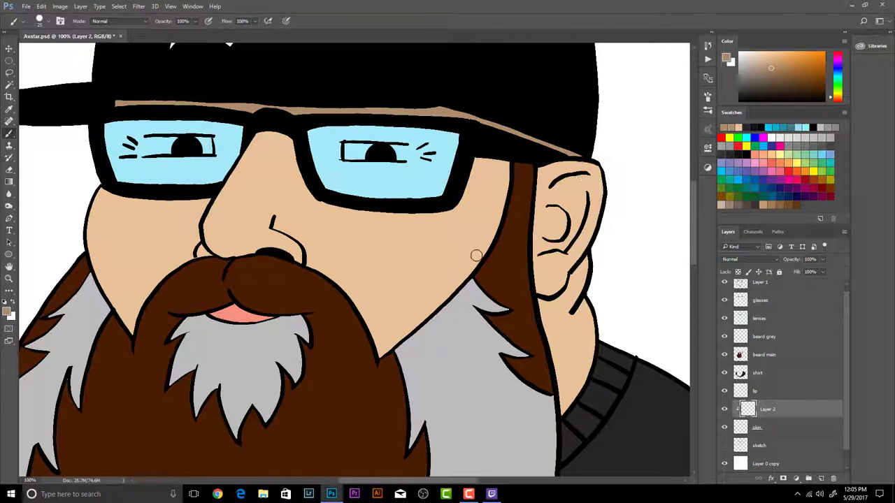
{"action": "left_click_drag", "start_coordinate": [846, 341], "coordinate": [845, 332]}
{"action": "left_click", "coordinate": [769, 289]}
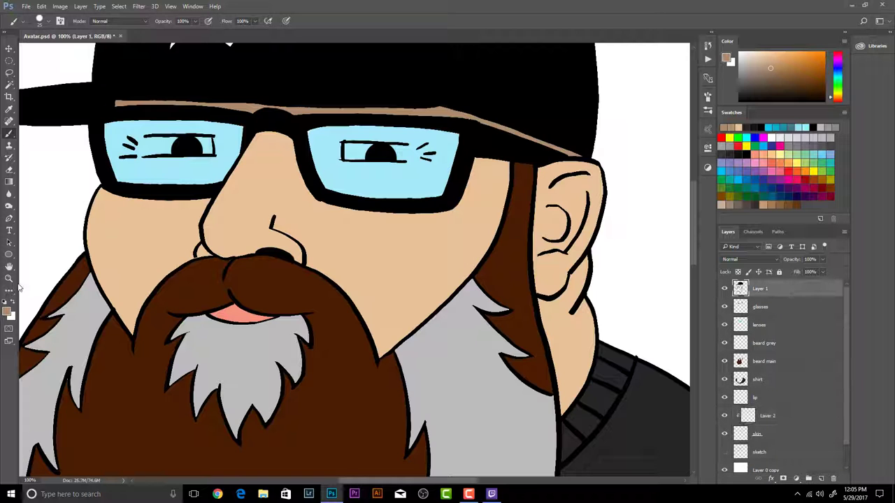
{"action": "left_click", "coordinate": [4, 302]}
{"action": "key", "text": "bracketleft"}
{"action": "key", "text": "bracketleft"}
{"action": "key", "text": "bracketleft"}
{"action": "key", "text": "bracketleft"}
{"action": "key", "text": "bracketleft"}
{"action": "key", "text": "bracketleft"}
{"action": "key", "text": "bracketleft"}
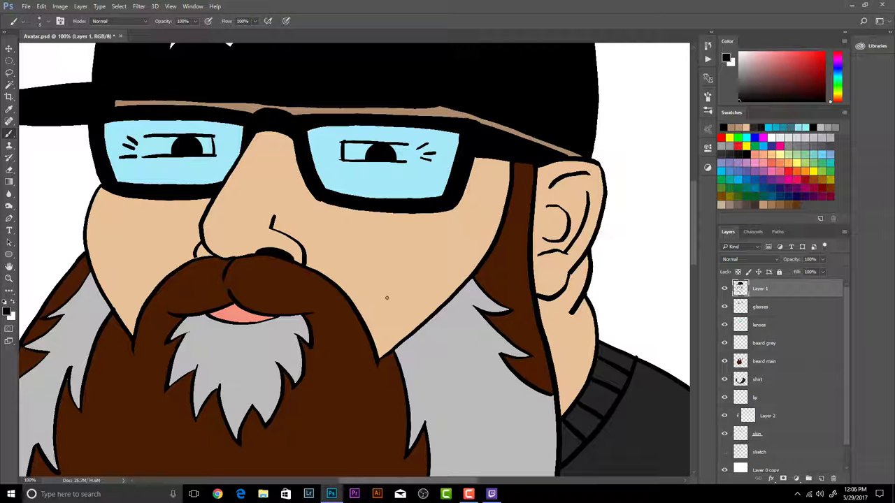
On Layer 2, fill a lassoed shadow under the glasses' bridge with the brown sampled from the forehead shadow
{"action": "key", "text": "l"}
{"action": "left_click", "coordinate": [767, 416]}
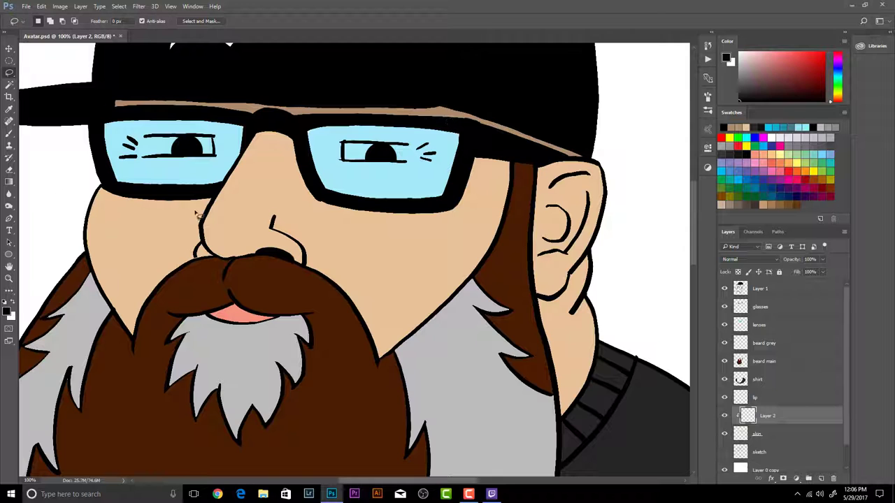
{"action": "key", "text": "b"}
{"action": "left_click", "coordinate": [442, 111], "text": "alt"}
{"action": "key", "text": "l"}
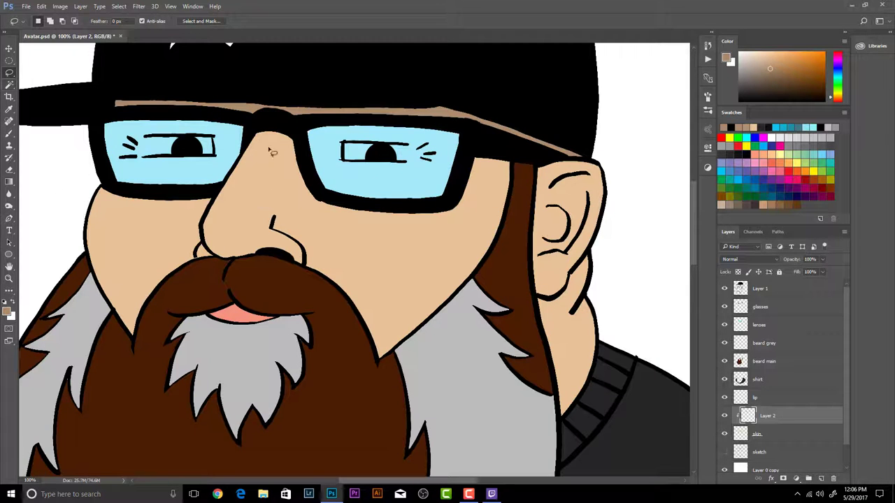
{"action": "mouse_move", "coordinate": [253, 138]}
{"action": "left_mouse_down"}
{"action": "mouse_move", "coordinate": [289, 155]}
{"action": "mouse_move", "coordinate": [274, 233]}
{"action": "mouse_move", "coordinate": [308, 260]}
{"action": "mouse_move", "coordinate": [327, 214]}
{"action": "mouse_move", "coordinate": [365, 221]}
{"action": "mouse_move", "coordinate": [478, 208]}
{"action": "mouse_move", "coordinate": [485, 170]}
{"action": "mouse_move", "coordinate": [511, 171]}
{"action": "mouse_move", "coordinate": [274, 143]}
{"action": "mouse_move", "coordinate": [291, 150]}
{"action": "mouse_move", "coordinate": [262, 128]}
{"action": "mouse_move", "coordinate": [283, 187]}
{"action": "mouse_move", "coordinate": [272, 222]}
{"action": "mouse_move", "coordinate": [304, 257]}
{"action": "mouse_move", "coordinate": [328, 211]}
{"action": "mouse_move", "coordinate": [410, 224]}
{"action": "mouse_move", "coordinate": [459, 214]}
{"action": "mouse_move", "coordinate": [478, 168]}
{"action": "mouse_move", "coordinate": [509, 166]}
{"action": "left_mouse_up"}
{"action": "key", "text": "shift+F5"}
{"action": "key", "text": "Return"}
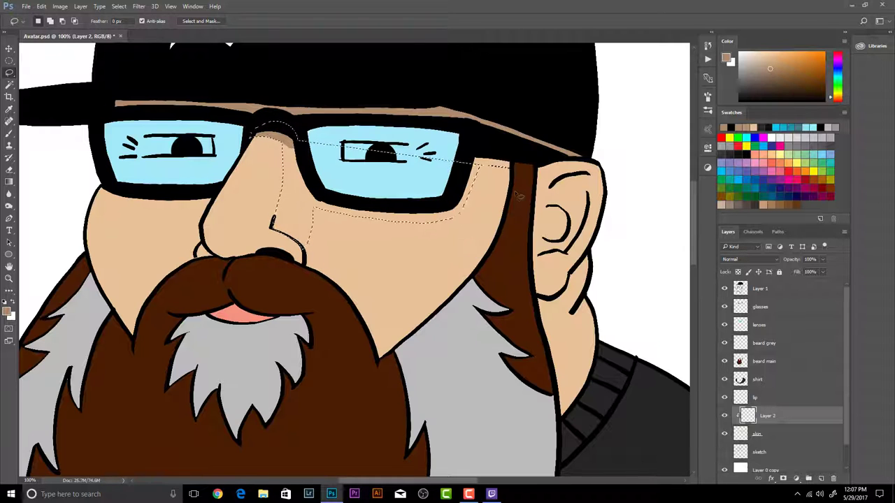
Fill lassoed shadows along the nose's right side and beneath the right lens frame with the same brown
{"action": "key", "text": "ctrl+z"}
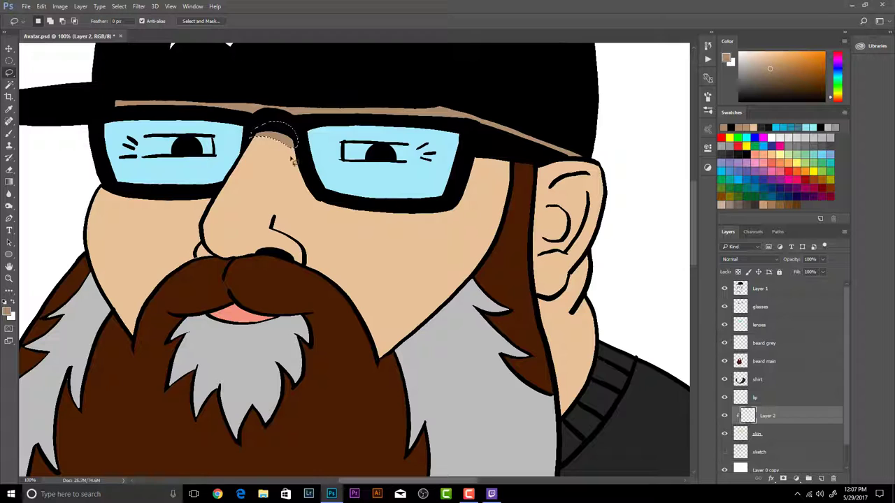
{"action": "mouse_move", "coordinate": [288, 144]}
{"action": "left_mouse_down"}
{"action": "mouse_move", "coordinate": [275, 233]}
{"action": "mouse_move", "coordinate": [307, 251]}
{"action": "mouse_move", "coordinate": [313, 216]}
{"action": "mouse_move", "coordinate": [425, 227]}
{"action": "mouse_move", "coordinate": [500, 169]}
{"action": "mouse_move", "coordinate": [506, 147]}
{"action": "mouse_move", "coordinate": [426, 124]}
{"action": "mouse_move", "coordinate": [289, 137]}
{"action": "left_mouse_up"}
{"action": "key", "text": "alt+BackSpace"}
{"action": "key", "text": "ctrl+d"}
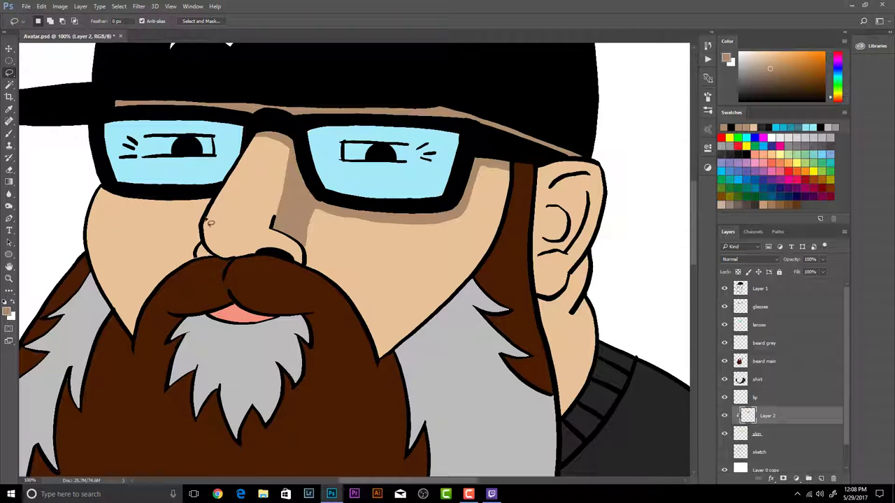
Lasso and fill brown shadows on the left nostril wing and around the right nostril opening
{"action": "left_click_drag", "start_coordinate": [211, 221], "coordinate": [197, 253]}
{"action": "mouse_move", "coordinate": [161, 285]}
{"action": "left_mouse_down"}
{"action": "mouse_move", "coordinate": [167, 236]}
{"action": "mouse_move", "coordinate": [100, 192]}
{"action": "mouse_move", "coordinate": [169, 209]}
{"action": "left_mouse_up"}
{"action": "key", "text": "ctrl+d"}
{"action": "mouse_move", "coordinate": [99, 207]}
{"action": "left_mouse_down"}
{"action": "mouse_move", "coordinate": [185, 219]}
{"action": "mouse_move", "coordinate": [162, 266]}
{"action": "left_mouse_up"}
{"action": "key", "text": "ctrl+d"}
{"action": "key", "text": "ctrl+d"}
{"action": "mouse_move", "coordinate": [266, 243]}
{"action": "left_mouse_down"}
{"action": "mouse_move", "coordinate": [300, 268]}
{"action": "mouse_move", "coordinate": [226, 273]}
{"action": "mouse_move", "coordinate": [199, 260]}
{"action": "mouse_move", "coordinate": [207, 249]}
{"action": "mouse_move", "coordinate": [235, 260]}
{"action": "mouse_move", "coordinate": [239, 248]}
{"action": "mouse_move", "coordinate": [222, 253]}
{"action": "mouse_move", "coordinate": [243, 267]}
{"action": "mouse_move", "coordinate": [223, 261]}
{"action": "mouse_move", "coordinate": [256, 254]}
{"action": "mouse_move", "coordinate": [263, 241]}
{"action": "mouse_move", "coordinate": [233, 264]}
{"action": "left_mouse_up"}
{"action": "key", "text": "ctrl+d"}
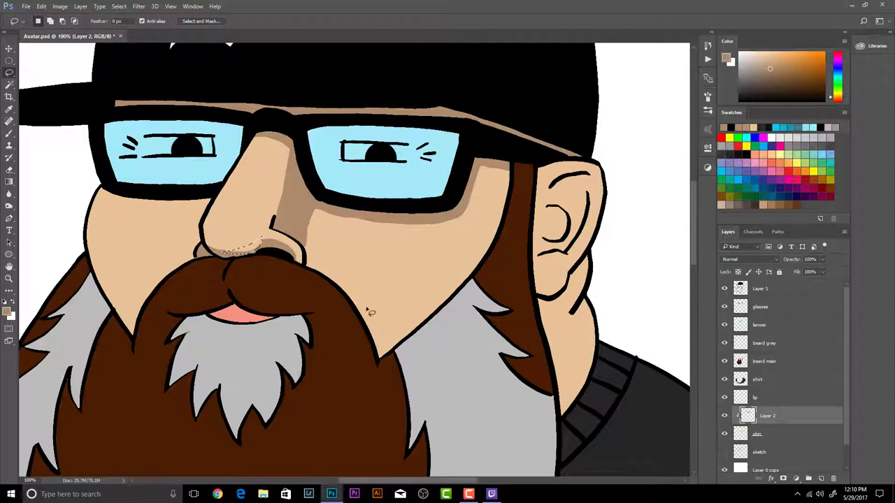
Lasso the underside of the nose tip and fill it with the brown shadow colour
{"action": "key", "text": "F5"}
{"action": "key", "text": "Return"}
{"action": "left_click", "coordinate": [681, 96]}
{"action": "key", "text": "ctrl+d"}
{"action": "left_click", "coordinate": [11, 73]}
{"action": "right_click", "coordinate": [213, 250]}
{"action": "left_click_drag", "start_coordinate": [214, 250], "coordinate": [263, 245]}
{"action": "key", "text": "shift+F5"}
{"action": "key", "text": "Return"}
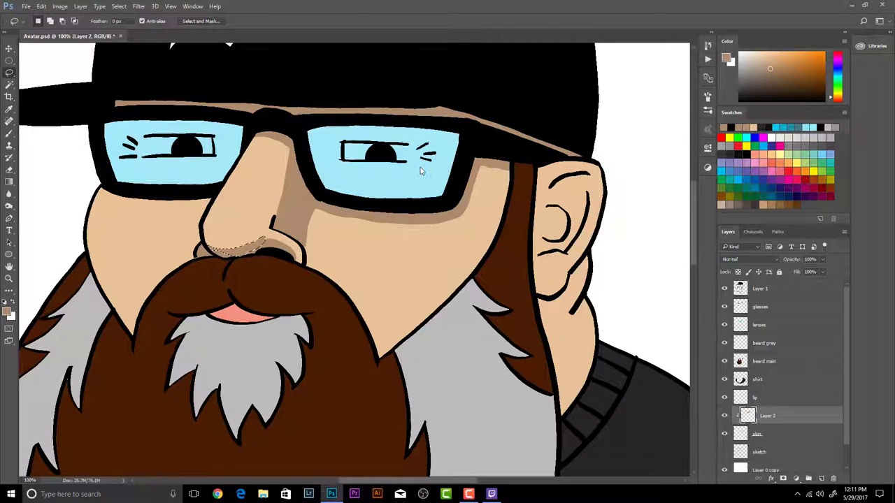
{"action": "left_click_drag", "start_coordinate": [92, 193], "coordinate": [121, 204]}
{"action": "left_click_drag", "start_coordinate": [190, 260], "coordinate": [190, 260]}
{"action": "key", "text": "ctrl+d"}
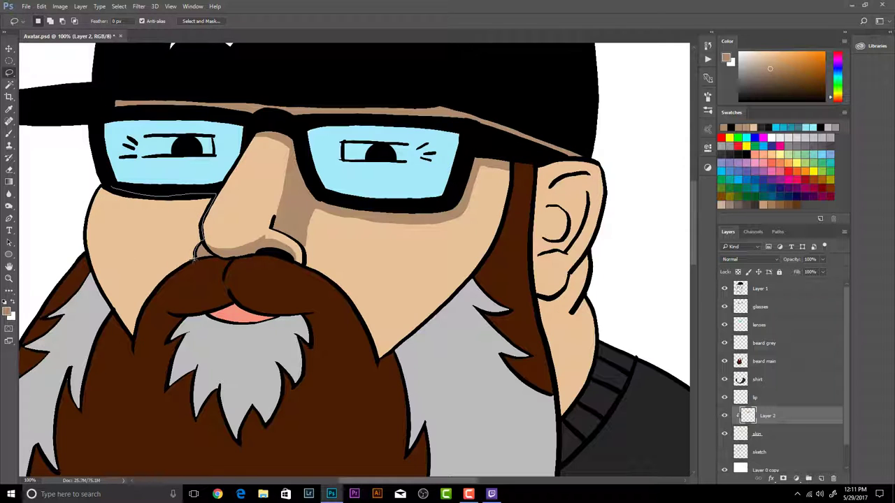
{"action": "left_click_drag", "start_coordinate": [195, 259], "coordinate": [194, 261]}
{"action": "key", "text": "ctrl+d"}
Thicken the left outer edge of the glasses frame in black on Layer 1 and save the file
{"action": "key", "text": "alt+period"}
{"action": "key", "text": "d"}
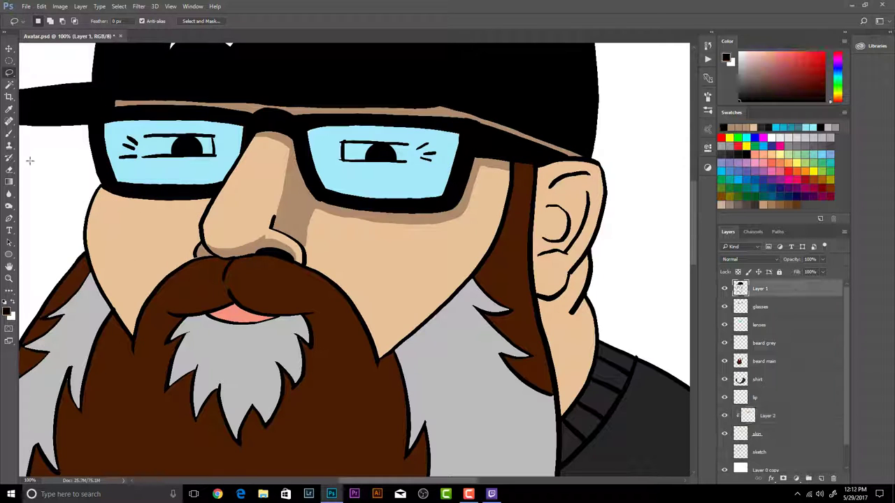
{"action": "key", "text": "b"}
{"action": "mouse_move", "coordinate": [106, 189]}
{"action": "left_mouse_down"}
{"action": "mouse_move", "coordinate": [89, 123]}
{"action": "mouse_move", "coordinate": [98, 183]}
{"action": "left_mouse_up"}
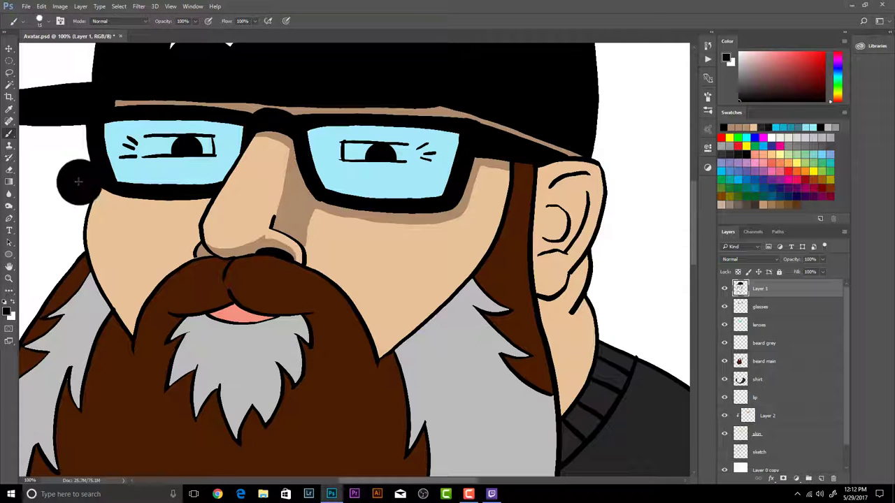
{"action": "key", "text": "ctrl+s"}
{"action": "key", "text": "ctrl+w"}
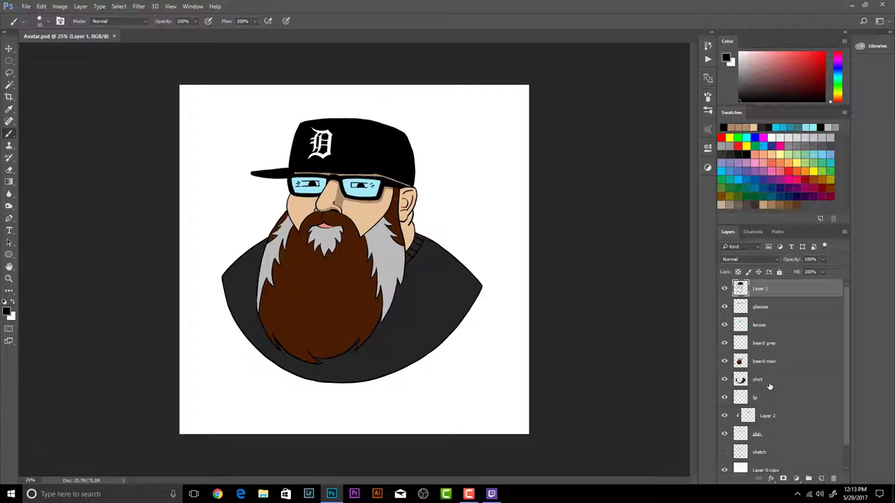
{"action": "scroll", "coordinate": [769, 386], "scroll_direction": "down", "scroll_amount": 1}
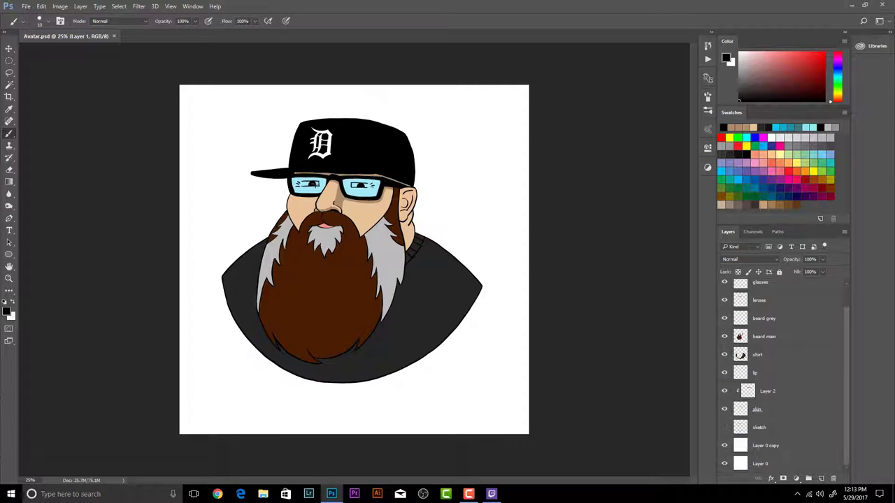
{"action": "left_click", "coordinate": [708, 130]}
{"action": "left_click", "coordinate": [708, 131]}
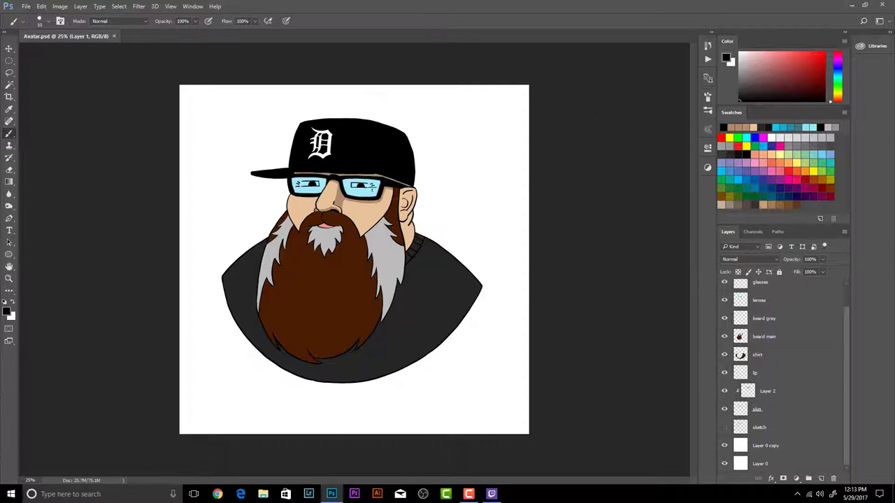
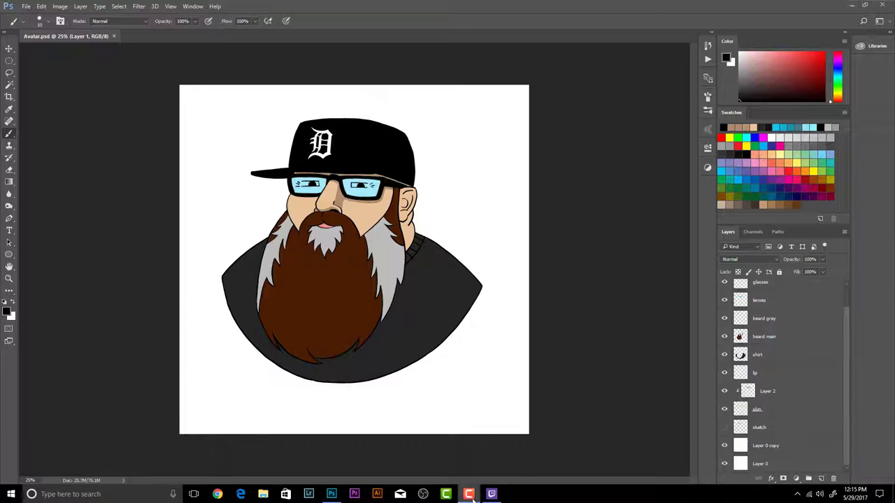
{"action": "left_click", "coordinate": [468, 493]}
Refine the inner left edge and upper corner of the left lens frame on Layer 1 with a smaller brush
{"action": "scroll", "coordinate": [295, 214], "scroll_direction": "up", "scroll_amount": 3}
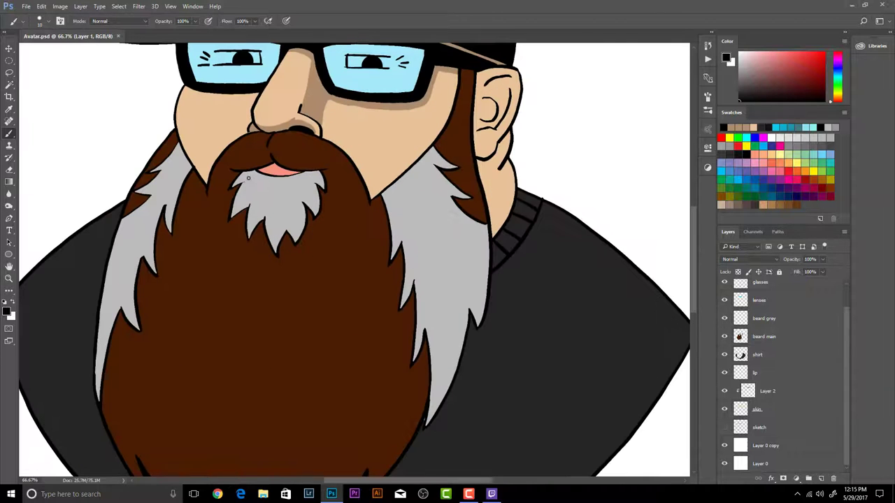
{"action": "scroll", "coordinate": [248, 179], "scroll_direction": "up", "scroll_amount": 3}
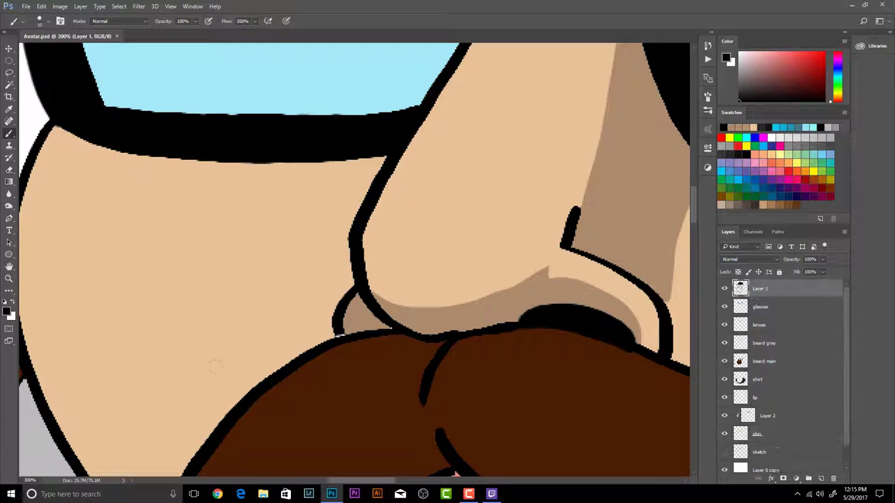
{"action": "key", "text": "["}
{"action": "key", "text": "["}
{"action": "key", "text": "["}
{"action": "key", "text": "["}
{"action": "left_click_drag", "start_coordinate": [188, 210], "coordinate": [355, 454]}
{"action": "left_click_drag", "start_coordinate": [236, 179], "coordinate": [252, 303]}
{"action": "left_click_drag", "start_coordinate": [244, 267], "coordinate": [267, 345]}
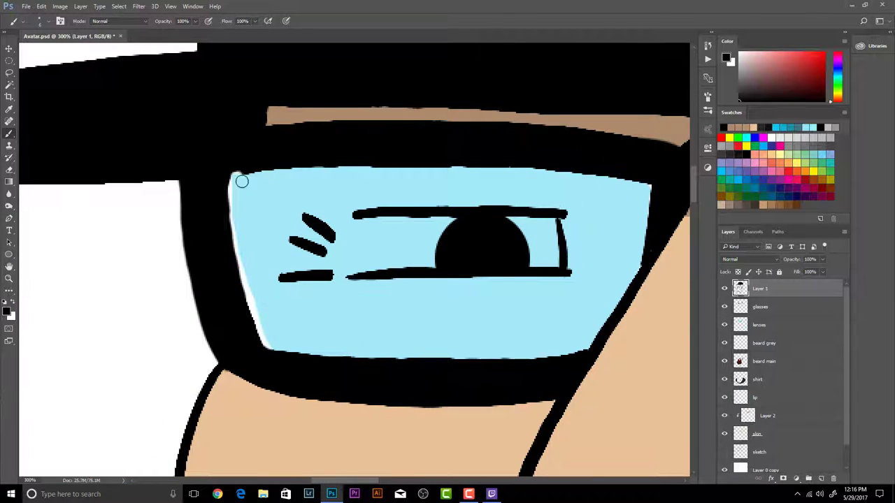
{"action": "left_click_drag", "start_coordinate": [242, 182], "coordinate": [265, 178]}
On the glasses layer, paint over the white gap along the left lens's edge with the sampled light blue
{"action": "left_click", "coordinate": [760, 307]}
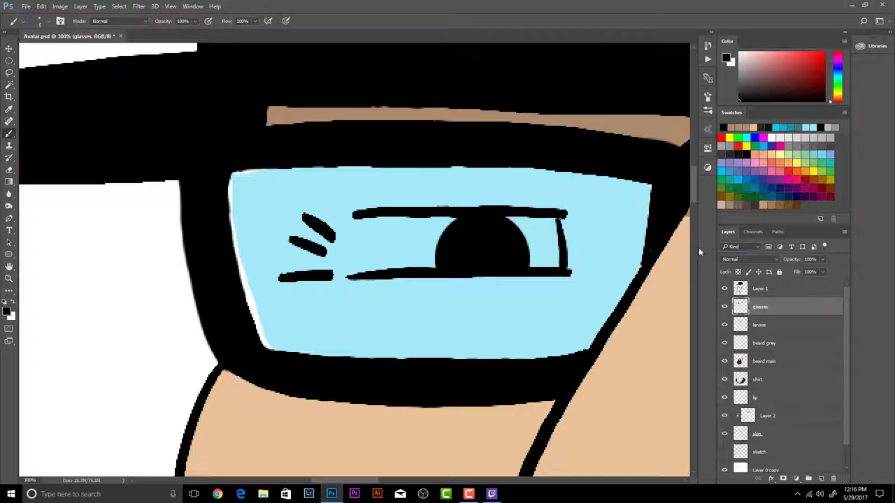
{"action": "left_click", "coordinate": [378, 323], "text": "alt"}
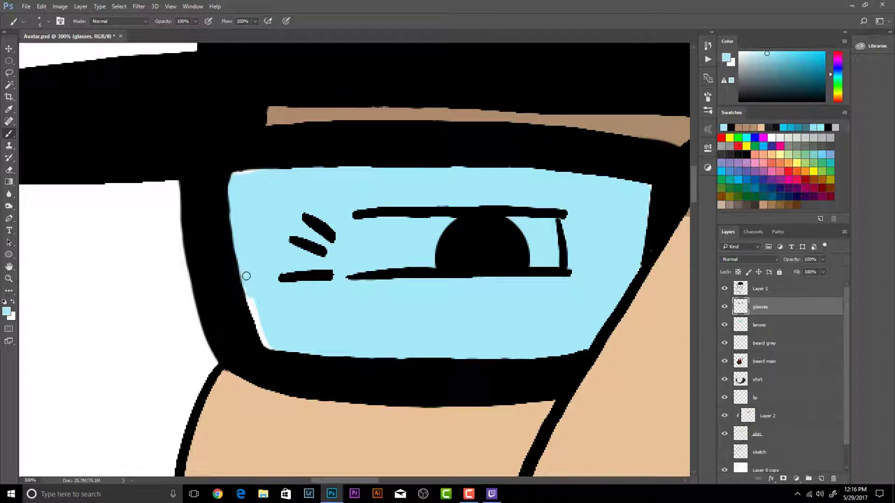
{"action": "mouse_move", "coordinate": [246, 276]}
{"action": "left_mouse_down"}
{"action": "mouse_move", "coordinate": [265, 334]}
{"action": "mouse_move", "coordinate": [289, 348]}
{"action": "left_mouse_up"}
Touch up the frame's inner edge between the left lens and the nose in black on Layer 1
{"action": "left_click_drag", "start_coordinate": [600, 340], "coordinate": [504, 364]}
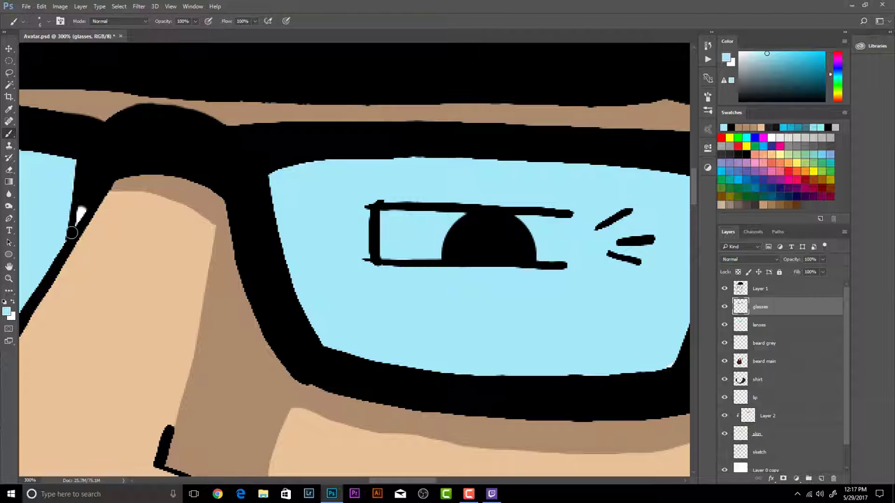
{"action": "key", "text": "alt+bracketright"}
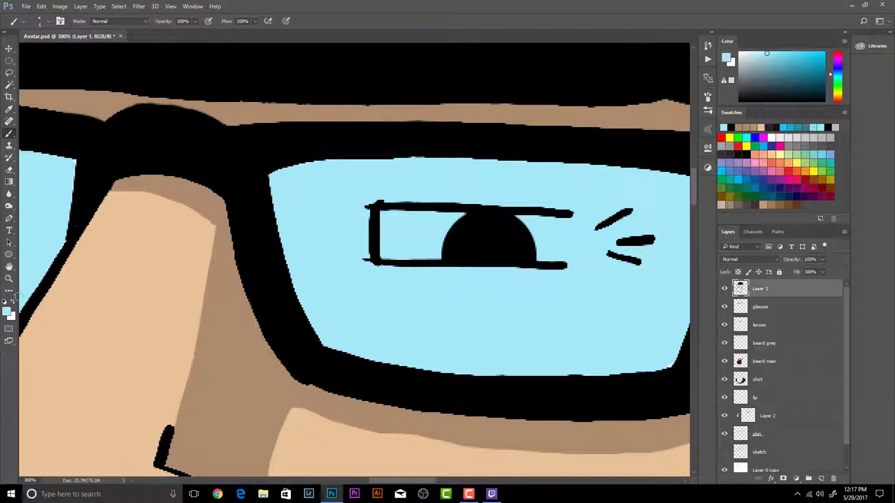
{"action": "key", "text": "d"}
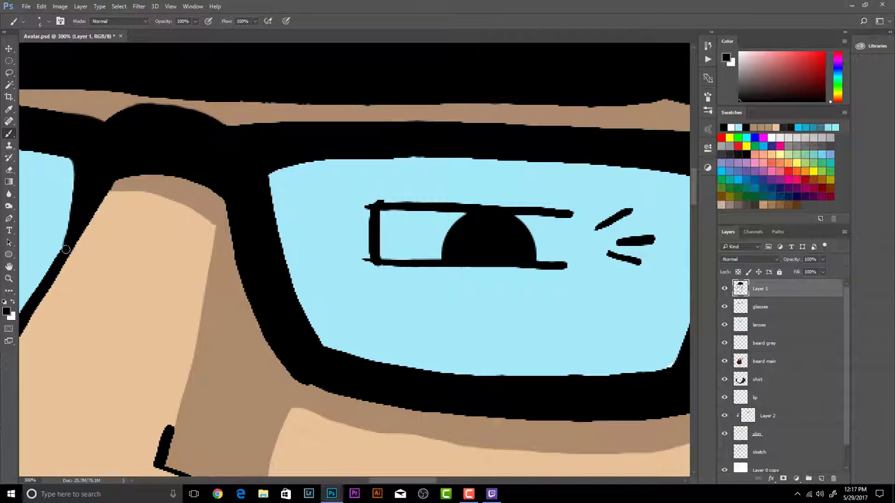
Touch up the right lens's upper corners with the sampled light blue on the glasses layer
{"action": "scroll", "coordinate": [480, 310], "scroll_direction": "right", "scroll_amount": 5}
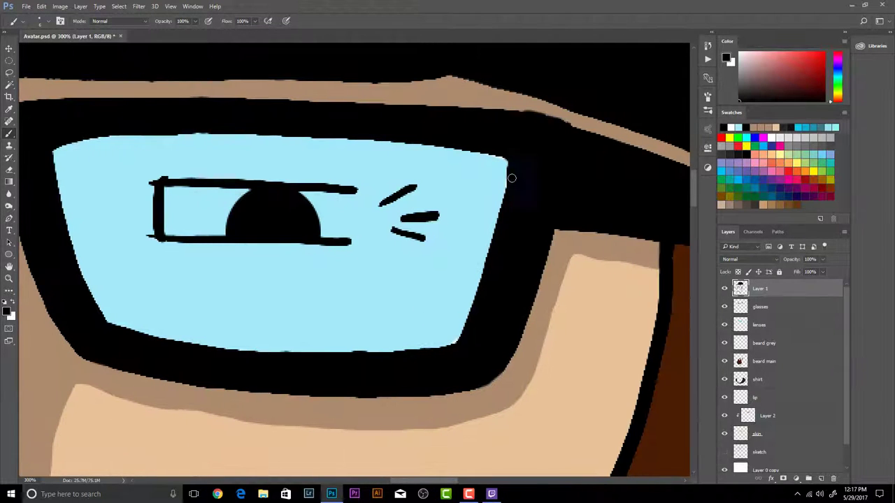
{"action": "left_click", "coordinate": [761, 307]}
{"action": "left_click", "coordinate": [353, 309], "text": "alt"}
{"action": "left_click_drag", "start_coordinate": [481, 158], "coordinate": [497, 160]}
{"action": "right_click", "coordinate": [61, 150]}
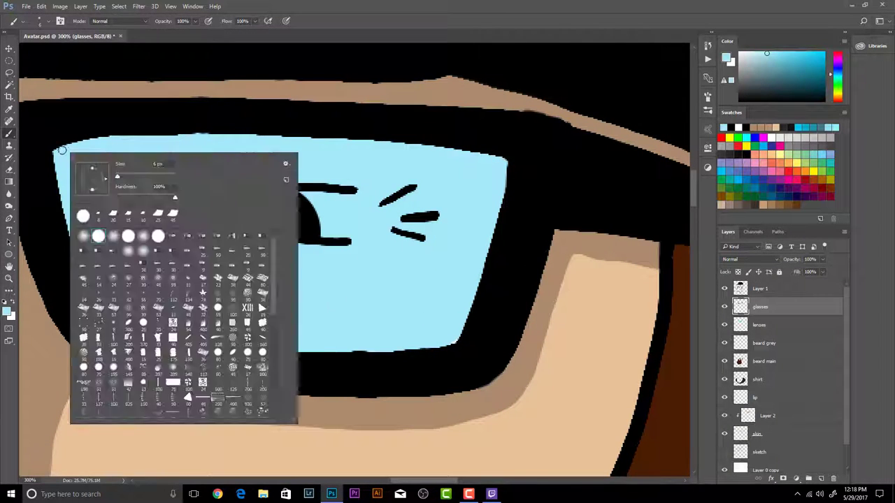
{"action": "left_click", "coordinate": [56, 153]}
{"action": "scroll", "coordinate": [416, 368], "scroll_direction": "down", "scroll_amount": 3}
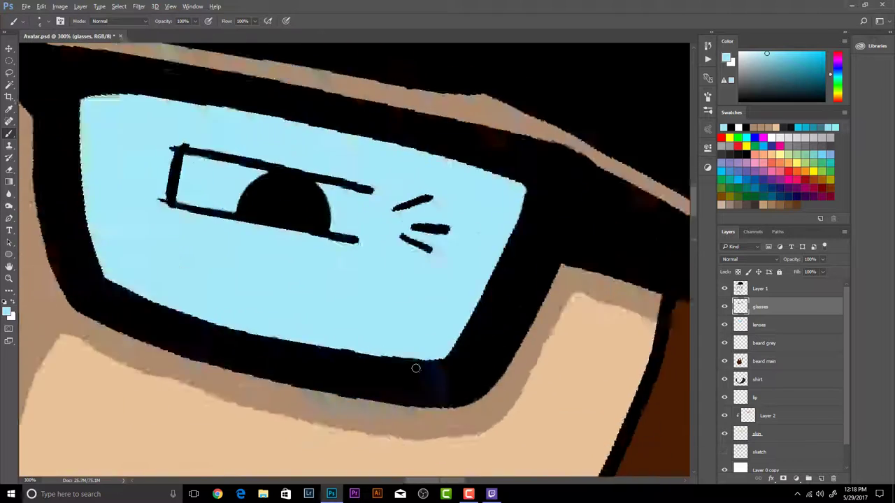
{"action": "scroll", "coordinate": [416, 368], "scroll_direction": "up", "scroll_amount": 5}
{"action": "scroll", "coordinate": [416, 368], "scroll_direction": "down", "scroll_amount": 2}
{"action": "scroll", "coordinate": [415, 368], "scroll_direction": "down", "scroll_amount": 5}
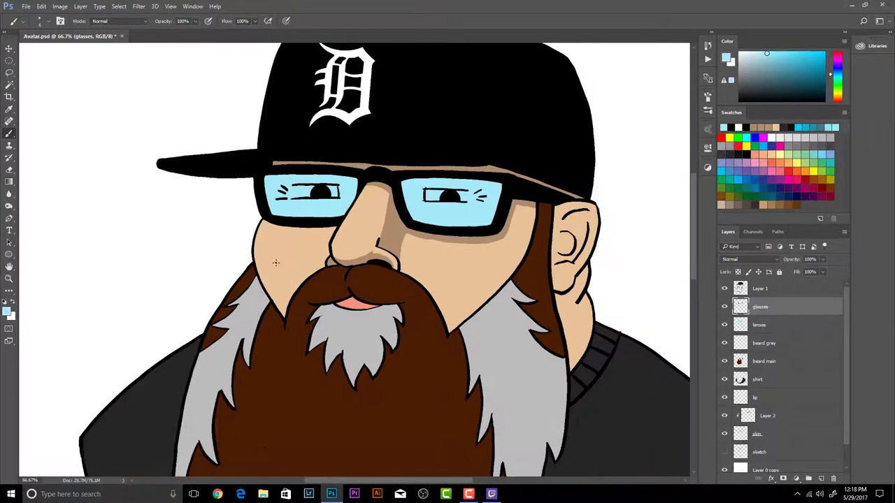
On Layer 2, fill a lassoed strip beneath the left lens frame with the brown skin shadow colour
{"action": "key", "text": "l"}
{"action": "key", "text": "ctrl+1"}
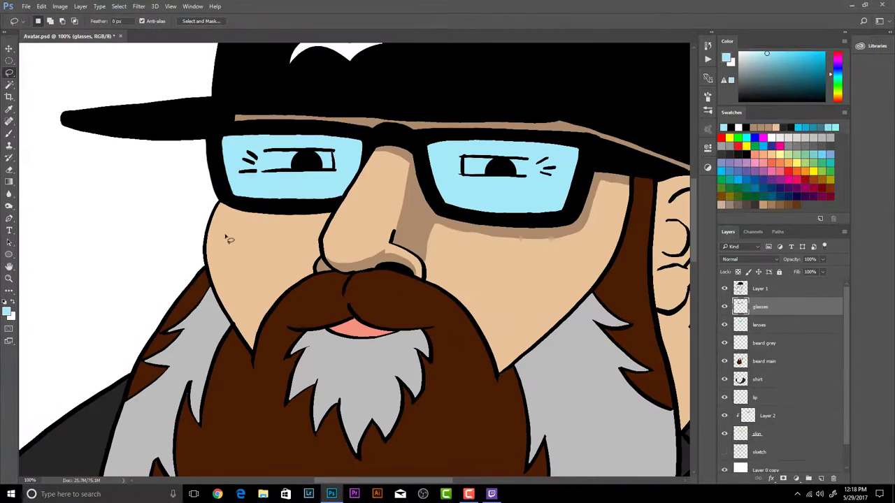
{"action": "mouse_move", "coordinate": [220, 214]}
{"action": "left_mouse_down"}
{"action": "mouse_move", "coordinate": [321, 225]}
{"action": "mouse_move", "coordinate": [309, 208]}
{"action": "mouse_move", "coordinate": [214, 203]}
{"action": "left_mouse_up"}
{"action": "left_click", "coordinate": [767, 415]}
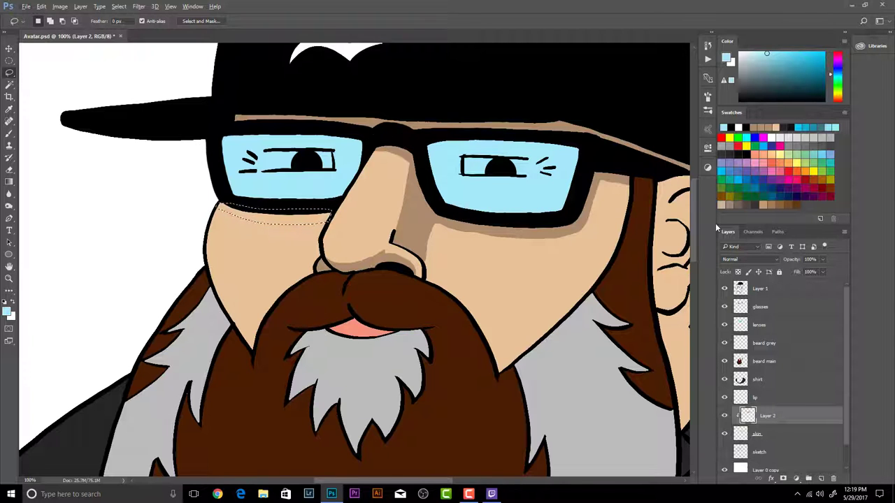
{"action": "left_click", "coordinate": [754, 127]}
{"action": "key", "text": "shift+F5"}
{"action": "key", "text": "Return"}
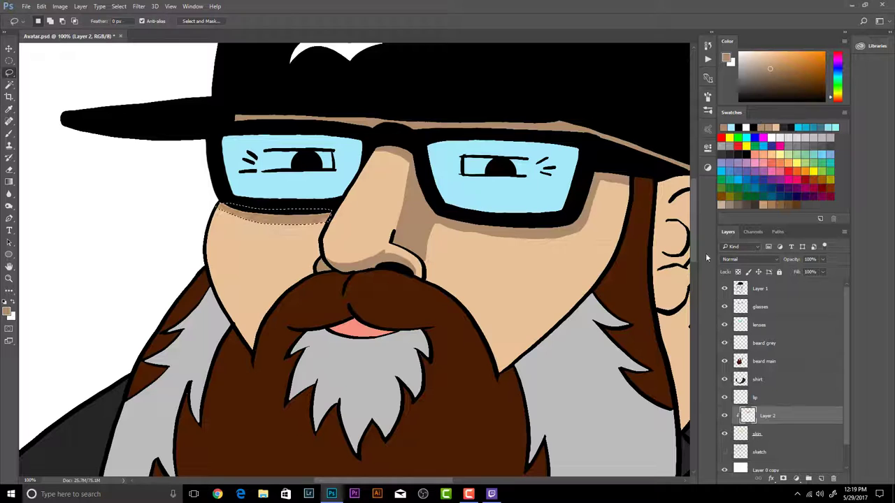
{"action": "key", "text": "alt+BackSpace"}
{"action": "key", "text": "ctrl+d"}
Lasso the lower left cheek above the mustache and beard and fill it with the brown shadow colour
{"action": "mouse_move", "coordinate": [222, 305]}
{"action": "left_mouse_down"}
{"action": "mouse_move", "coordinate": [245, 310]}
{"action": "mouse_move", "coordinate": [307, 283]}
{"action": "mouse_move", "coordinate": [250, 365]}
{"action": "left_mouse_up"}
{"action": "key", "text": "shift+BackSpace"}
{"action": "key", "text": "Return"}
{"action": "key", "text": "ctrl+z"}
{"action": "key", "text": "alt+BackSpace"}
{"action": "key", "text": "ctrl+d"}
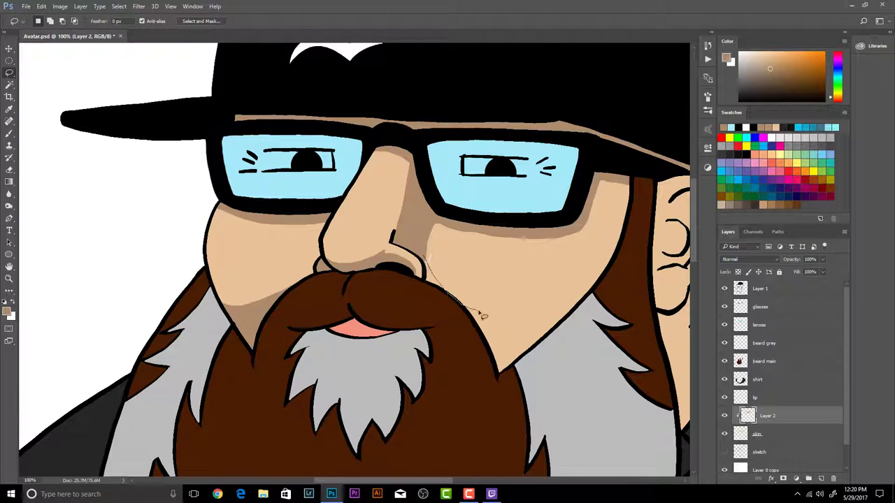
Fill a lassoed brown shadow from the right nostril across the lower right cheek above the beard
{"action": "mouse_move", "coordinate": [483, 316]}
{"action": "left_mouse_down"}
{"action": "mouse_move", "coordinate": [596, 293]}
{"action": "mouse_move", "coordinate": [499, 393]}
{"action": "mouse_move", "coordinate": [432, 313]}
{"action": "mouse_move", "coordinate": [424, 260]}
{"action": "left_mouse_up"}
{"action": "key", "text": "shift+BackSpace"}
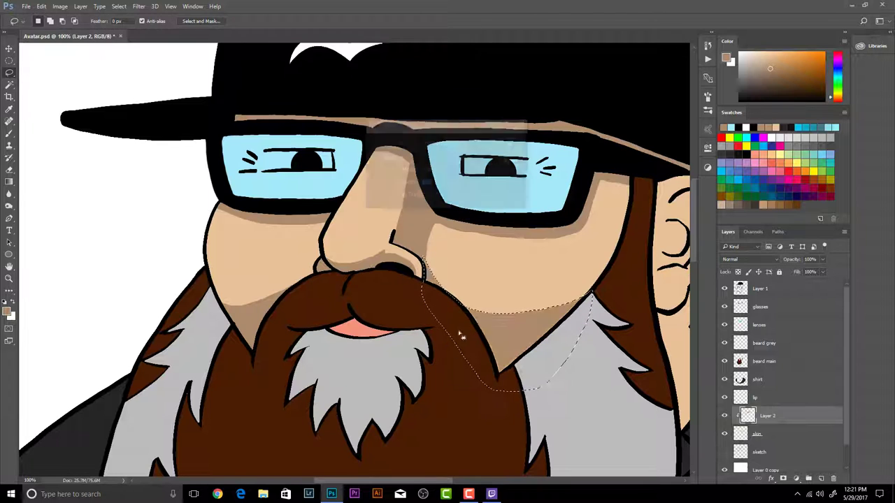
{"action": "key", "text": "Return"}
{"action": "key", "text": "ctrl+d"}
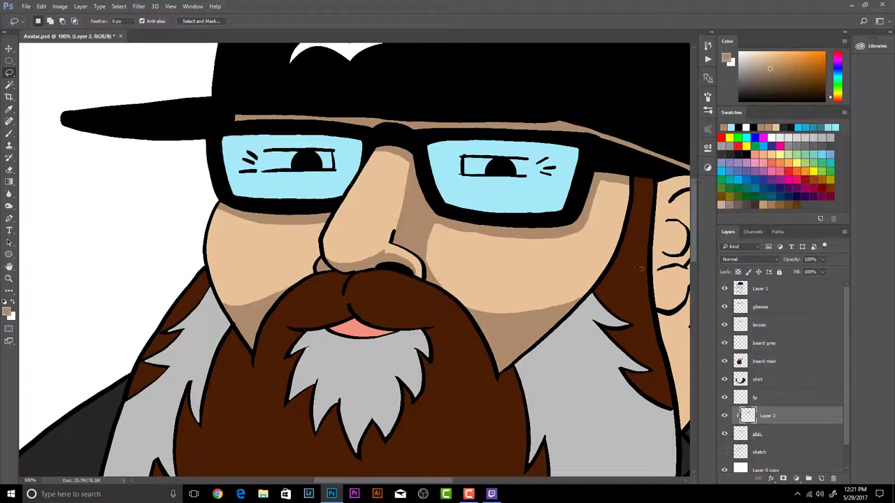
Fill a lassoed brown shadow down the right cheek's outer edge beside the sideburn
{"action": "mouse_move", "coordinate": [622, 181]}
{"action": "left_mouse_down"}
{"action": "mouse_move", "coordinate": [640, 238]}
{"action": "mouse_move", "coordinate": [631, 183]}
{"action": "left_mouse_up"}
{"action": "key", "text": "alt+BackSpace"}
{"action": "key", "text": "ctrl+d"}
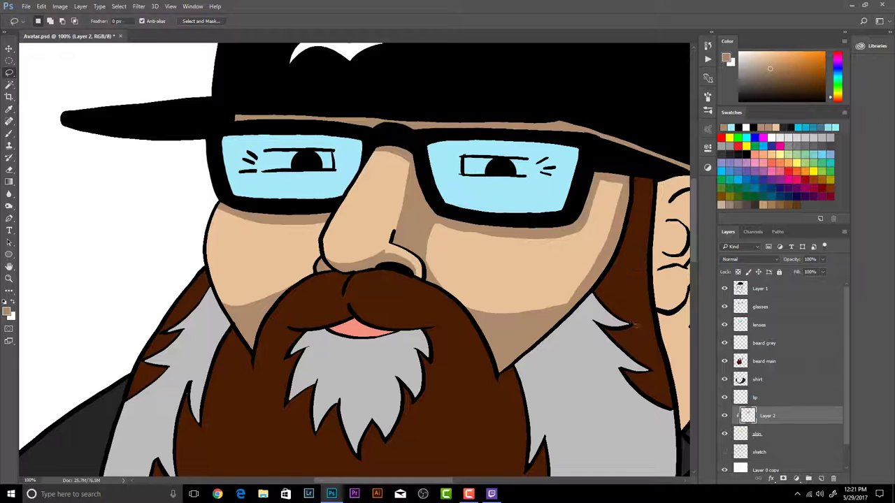
Fill a lassoed patch with the brown shadow colour where the right cheek's lower and outer shadows meet
{"action": "mouse_move", "coordinate": [530, 314]}
{"action": "left_mouse_down"}
{"action": "mouse_move", "coordinate": [558, 311]}
{"action": "mouse_move", "coordinate": [576, 294]}
{"action": "mouse_move", "coordinate": [562, 319]}
{"action": "left_mouse_up"}
{"action": "key", "text": "shift+BackSpace"}
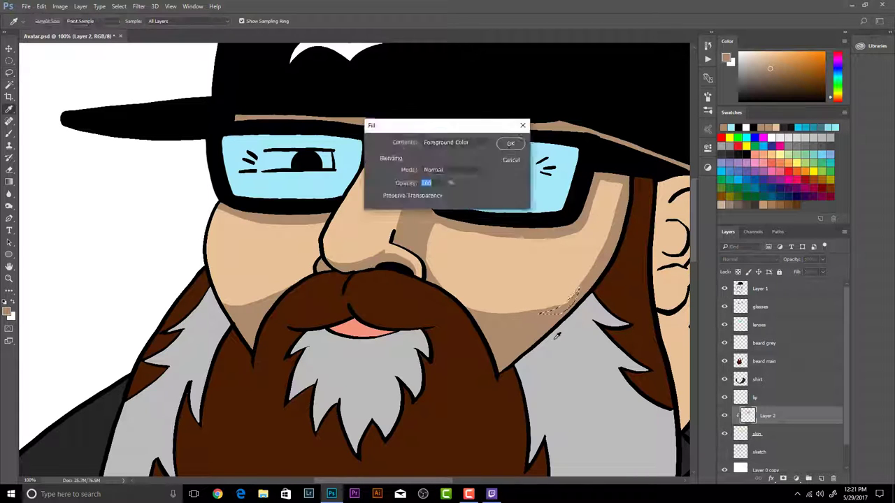
{"action": "key", "text": "Return"}
{"action": "left_click_drag", "start_coordinate": [650, 355], "coordinate": [483, 348]}
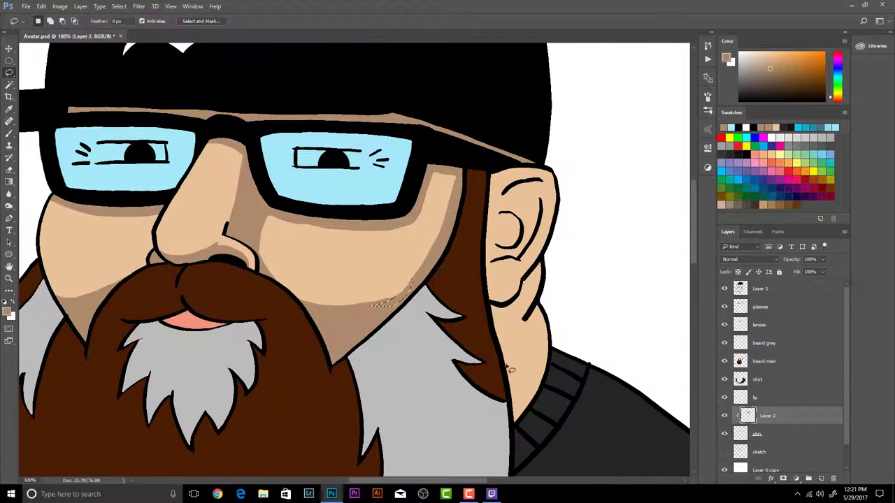
{"action": "key", "text": "ctrl+d"}
Lasso the ear's inner folds and lobe as one combined shadow selection, and decline turning on Sticky Keys
{"action": "mouse_move", "coordinate": [500, 198]}
{"action": "left_mouse_down"}
{"action": "mouse_move", "coordinate": [541, 185]}
{"action": "mouse_move", "coordinate": [537, 242]}
{"action": "mouse_move", "coordinate": [535, 196]}
{"action": "mouse_move", "coordinate": [504, 205]}
{"action": "mouse_move", "coordinate": [516, 202]}
{"action": "mouse_move", "coordinate": [507, 182]}
{"action": "mouse_move", "coordinate": [517, 189]}
{"action": "mouse_move", "coordinate": [508, 218]}
{"action": "mouse_move", "coordinate": [504, 197]}
{"action": "left_mouse_up"}
{"action": "mouse_move", "coordinate": [504, 247]}
{"action": "left_mouse_down"}
{"action": "mouse_move", "coordinate": [495, 267]}
{"action": "mouse_move", "coordinate": [524, 264]}
{"action": "mouse_move", "coordinate": [534, 241]}
{"action": "mouse_move", "coordinate": [521, 273]}
{"action": "left_mouse_up"}
{"action": "mouse_move", "coordinate": [507, 227]}
{"action": "left_mouse_down"}
{"action": "mouse_move", "coordinate": [496, 240]}
{"action": "mouse_move", "coordinate": [515, 256]}
{"action": "mouse_move", "coordinate": [506, 228]}
{"action": "left_mouse_up"}
{"action": "mouse_move", "coordinate": [489, 294]}
{"action": "left_mouse_down"}
{"action": "mouse_move", "coordinate": [525, 294]}
{"action": "mouse_move", "coordinate": [492, 306]}
{"action": "left_mouse_up"}
{"action": "left_click_drag", "start_coordinate": [498, 174], "coordinate": [494, 300]}
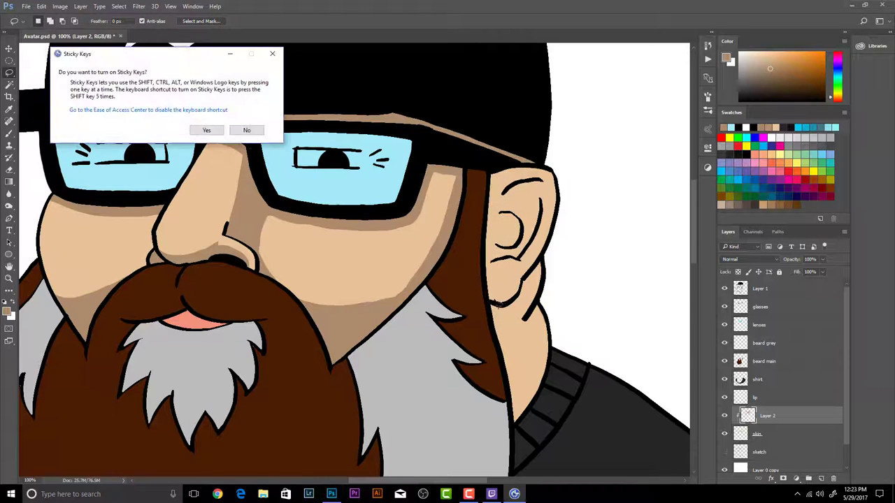
{"action": "left_click", "coordinate": [246, 131]}
Extend the ear selection down its front edge beside the sideburn and fill it with the brown shadow colour
{"action": "left_click_drag", "start_coordinate": [498, 175], "coordinate": [495, 191]}
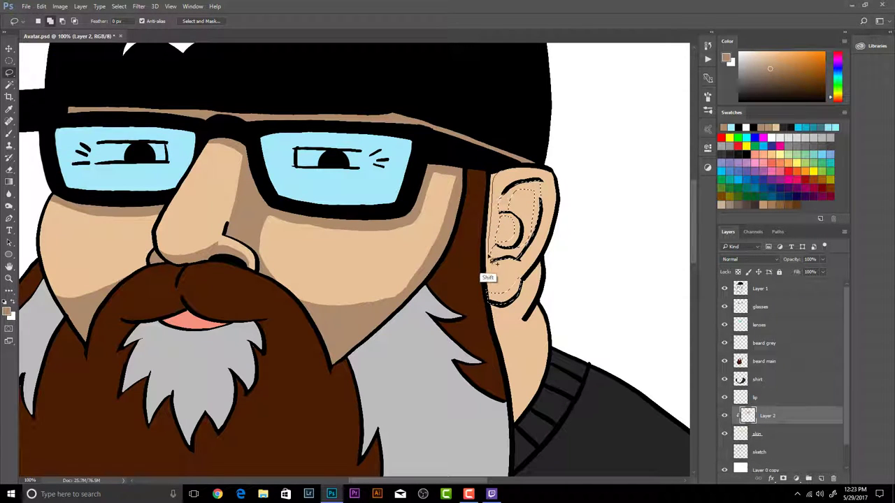
{"action": "mouse_move", "coordinate": [487, 273]}
{"action": "left_mouse_down"}
{"action": "mouse_move", "coordinate": [490, 305]}
{"action": "mouse_move", "coordinate": [485, 250]}
{"action": "left_mouse_up"}
{"action": "left_click_drag", "start_coordinate": [500, 174], "coordinate": [498, 174]}
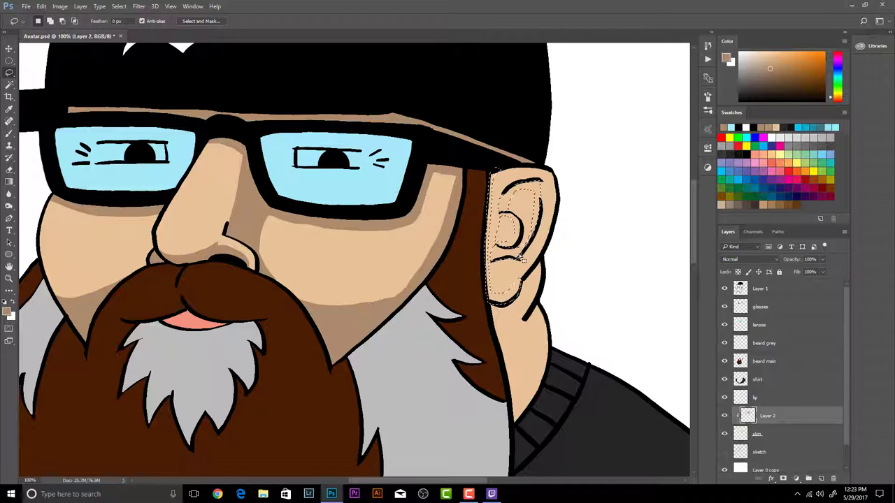
{"action": "key", "text": "alt+BackSpace"}
{"action": "key", "text": "ctrl+d"}
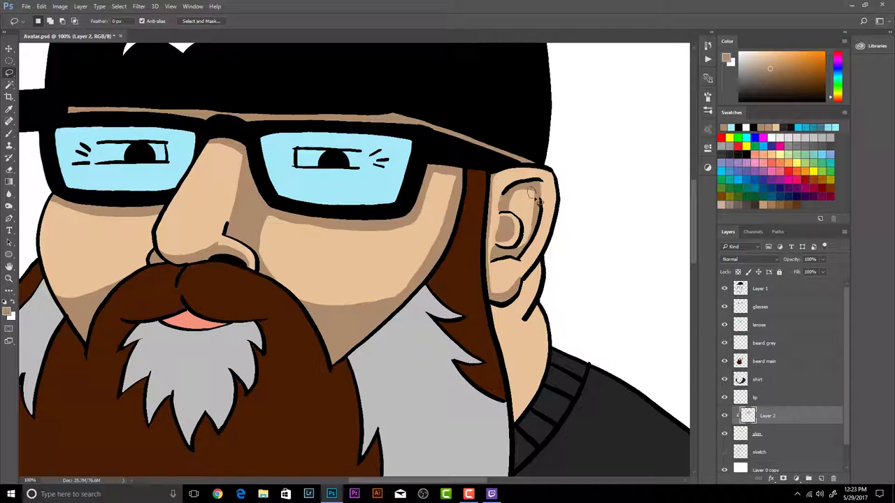
{"action": "key", "text": "shift+BackSpace"}
{"action": "key", "text": "Return"}
Fill a lassoed brown shadow on the neck below the ear
{"action": "left_click_drag", "start_coordinate": [575, 297], "coordinate": [572, 241]}
{"action": "mouse_move", "coordinate": [538, 203]}
{"action": "left_mouse_down"}
{"action": "mouse_move", "coordinate": [497, 268]}
{"action": "mouse_move", "coordinate": [490, 252]}
{"action": "mouse_move", "coordinate": [515, 244]}
{"action": "mouse_move", "coordinate": [519, 221]}
{"action": "mouse_move", "coordinate": [532, 259]}
{"action": "mouse_move", "coordinate": [509, 353]}
{"action": "mouse_move", "coordinate": [514, 372]}
{"action": "mouse_move", "coordinate": [550, 280]}
{"action": "mouse_move", "coordinate": [536, 252]}
{"action": "mouse_move", "coordinate": [492, 264]}
{"action": "mouse_move", "coordinate": [508, 332]}
{"action": "mouse_move", "coordinate": [500, 269]}
{"action": "left_mouse_up"}
{"action": "key", "text": "shift+BackSpace"}
{"action": "key", "text": "Return"}
{"action": "key", "text": "ctrl+d"}
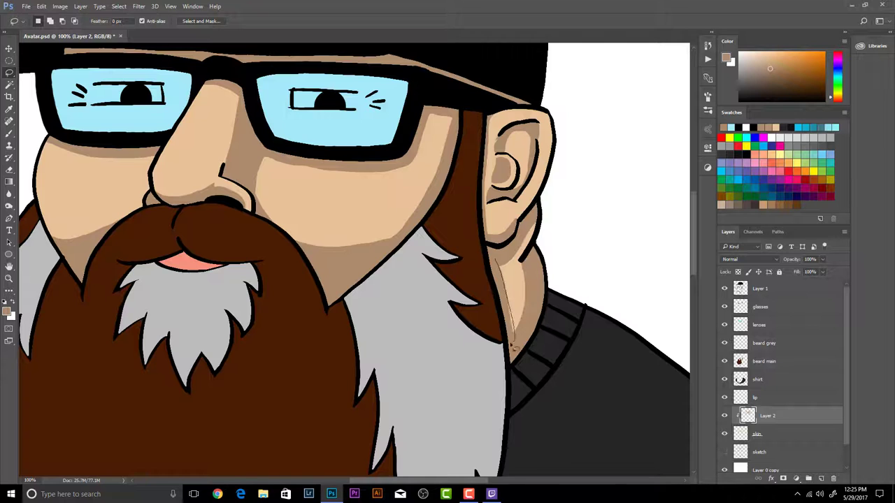
Add a clipped layer named high above the skin shading layer, and rename Layer 2 as shadow
{"action": "mouse_move", "coordinate": [291, 385]}
{"action": "left_mouse_down"}
{"action": "mouse_move", "coordinate": [368, 335]}
{"action": "mouse_move", "coordinate": [483, 404]}
{"action": "mouse_move", "coordinate": [476, 397]}
{"action": "left_mouse_up"}
{"action": "left_click", "coordinate": [821, 479]}
{"action": "double_click", "coordinate": [767, 432]}
{"action": "type", "text": "shad"}
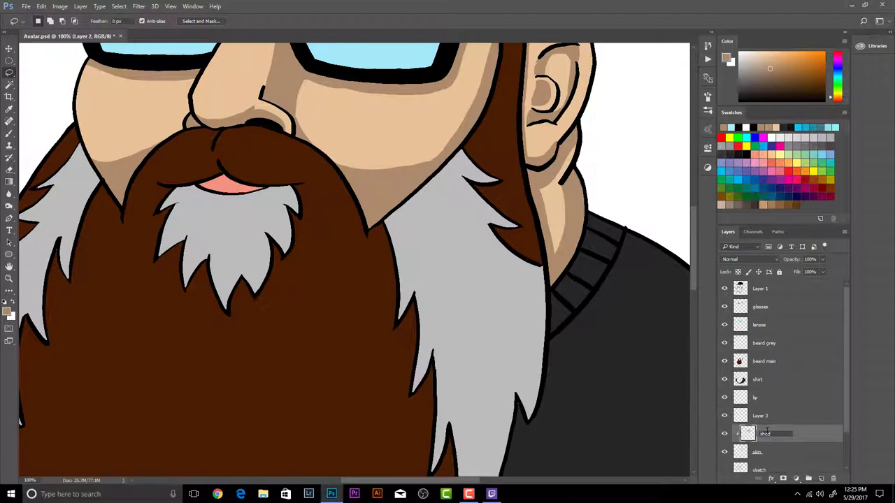
{"action": "type", "text": "ow"}
{"action": "key", "text": "Return"}
{"action": "double_click", "coordinate": [767, 415]}
{"action": "type", "text": "highl"}
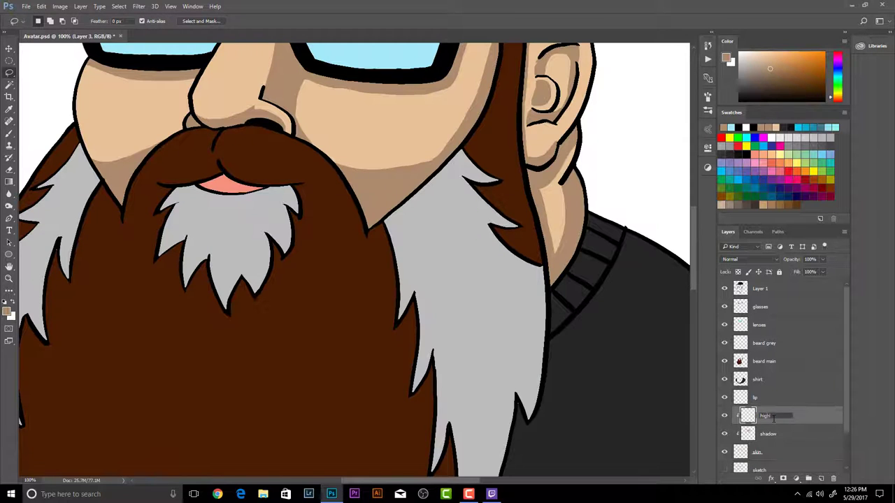
{"action": "key", "text": "Return"}
Choose a pale peach highlight colour and fill a thin lassoed strip along the left cheek's outer edge
{"action": "left_click", "coordinate": [776, 128]}
{"action": "left_click", "coordinate": [755, 52]}
{"action": "left_click_drag", "start_coordinate": [616, 143], "coordinate": [686, 279]}
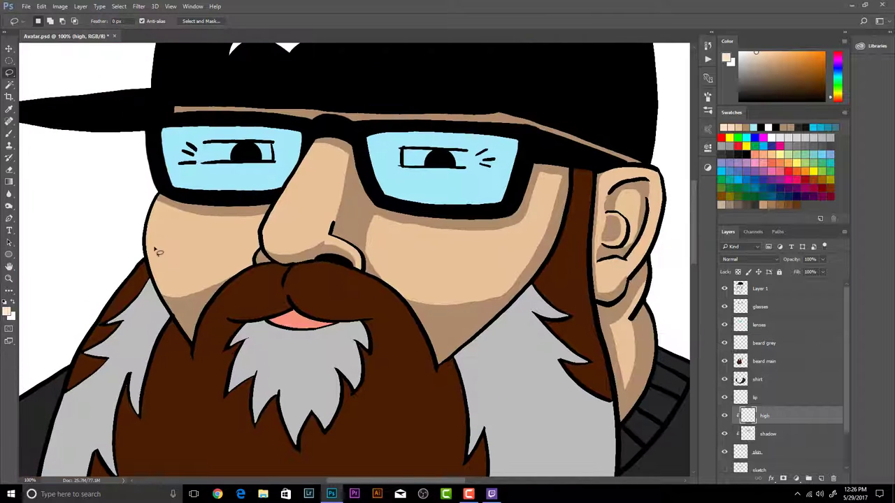
{"action": "mouse_move", "coordinate": [159, 207]}
{"action": "left_mouse_down"}
{"action": "mouse_move", "coordinate": [150, 243]}
{"action": "mouse_move", "coordinate": [166, 296]}
{"action": "mouse_move", "coordinate": [160, 260]}
{"action": "left_mouse_up"}
{"action": "key", "text": "shift+BackSpace"}
{"action": "key", "text": "Return"}
{"action": "key", "text": "ctrl+d"}
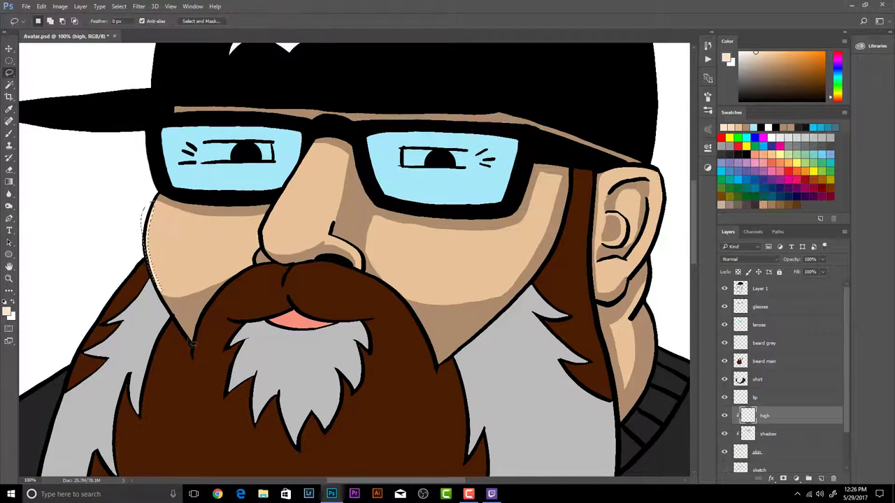
Fill lassoed pale peach highlights down the nose's left edge and over the right nostril
{"action": "mouse_move", "coordinate": [312, 144]}
{"action": "left_mouse_down"}
{"action": "mouse_move", "coordinate": [306, 174]}
{"action": "mouse_move", "coordinate": [264, 251]}
{"action": "mouse_move", "coordinate": [312, 147]}
{"action": "left_mouse_up"}
{"action": "key", "text": "shift+BackSpace"}
{"action": "key", "text": "Return"}
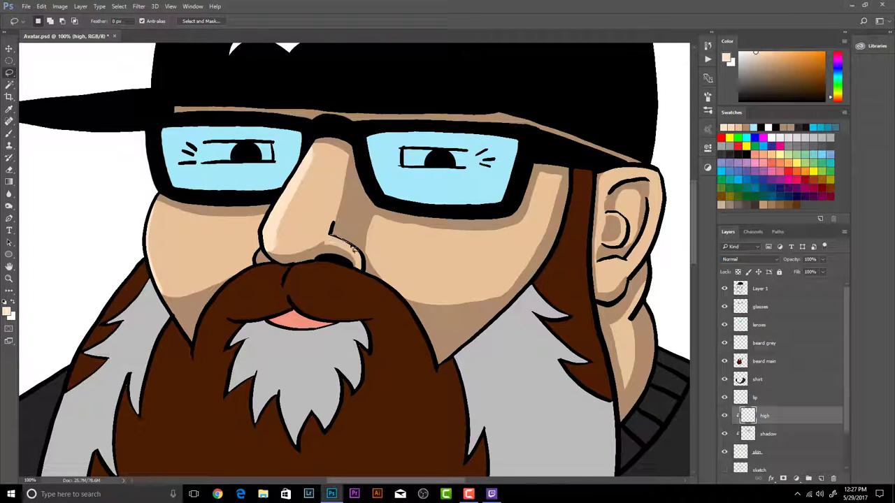
{"action": "left_click_drag", "start_coordinate": [339, 245], "coordinate": [331, 236]}
{"action": "key", "text": "shift+BackSpace"}
{"action": "key", "text": "Return"}
{"action": "key", "text": "ctrl+d"}
Fill lassoed pale peach highlights on the ear's upper rim and on the earlobe
{"action": "mouse_move", "coordinate": [607, 172]}
{"action": "left_mouse_down"}
{"action": "mouse_move", "coordinate": [656, 178]}
{"action": "mouse_move", "coordinate": [652, 253]}
{"action": "mouse_move", "coordinate": [665, 170]}
{"action": "mouse_move", "coordinate": [634, 166]}
{"action": "mouse_move", "coordinate": [654, 179]}
{"action": "mouse_move", "coordinate": [649, 262]}
{"action": "mouse_move", "coordinate": [612, 167]}
{"action": "left_mouse_up"}
{"action": "key", "text": "ctrl+d"}
{"action": "key", "text": "alt+BackSpace"}
{"action": "key", "text": "ctrl+d"}
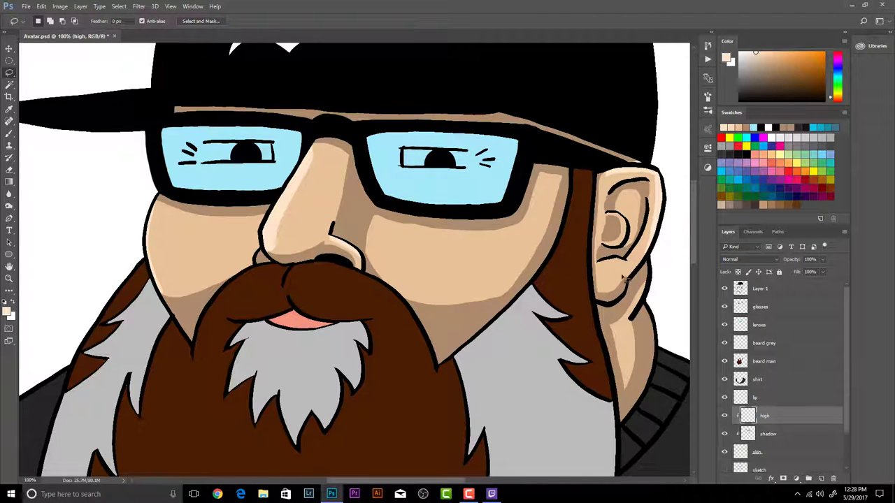
{"action": "left_click_drag", "start_coordinate": [622, 270], "coordinate": [598, 262]}
{"action": "key", "text": "shift+F5"}
{"action": "key", "text": "Return"}
{"action": "key", "text": "ctrl+d"}
Fill a lassoed, curved pale peach highlight on the right cheek beneath the lens frame
{"action": "mouse_move", "coordinate": [383, 228]}
{"action": "left_mouse_down"}
{"action": "mouse_move", "coordinate": [436, 296]}
{"action": "mouse_move", "coordinate": [393, 236]}
{"action": "mouse_move", "coordinate": [501, 245]}
{"action": "mouse_move", "coordinate": [382, 226]}
{"action": "left_mouse_up"}
{"action": "key", "text": "ctrl+d"}
{"action": "mouse_move", "coordinate": [425, 307]}
{"action": "left_mouse_down"}
{"action": "mouse_move", "coordinate": [389, 245]}
{"action": "mouse_move", "coordinate": [498, 241]}
{"action": "mouse_move", "coordinate": [392, 264]}
{"action": "left_mouse_up"}
{"action": "key", "text": "shift+F5"}
{"action": "key", "text": "Return"}
{"action": "key", "text": "ctrl+d"}
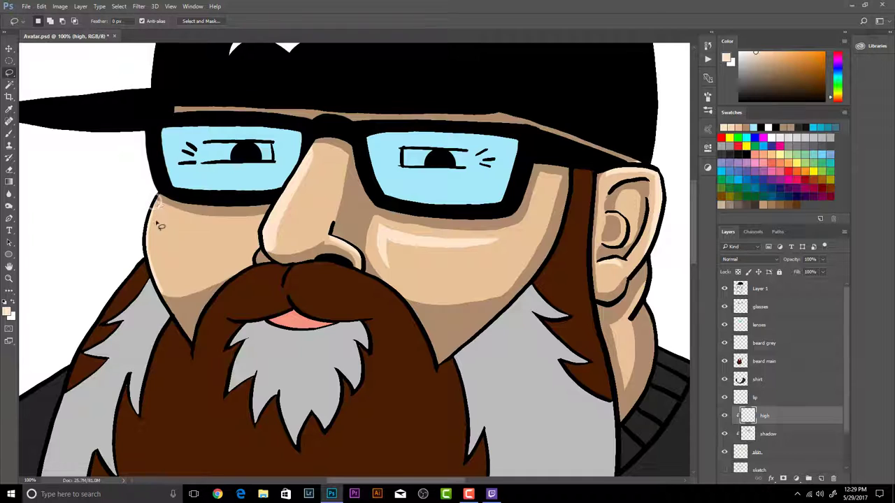
Fill another lassoed pale peach highlight on the upper left cheek just below the glasses frame
{"action": "mouse_move", "coordinate": [159, 204]}
{"action": "left_mouse_down"}
{"action": "mouse_move", "coordinate": [161, 296]}
{"action": "mouse_move", "coordinate": [146, 232]}
{"action": "mouse_move", "coordinate": [153, 202]}
{"action": "left_mouse_up"}
{"action": "key", "text": "alt+BackSpace"}
{"action": "key", "text": "ctrl+d"}
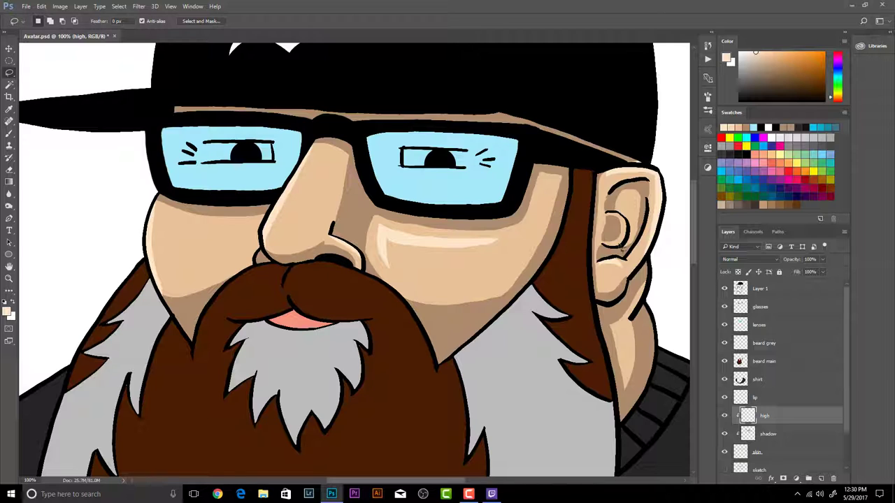
Save the avatar document
{"action": "left_click", "coordinate": [26, 7]}
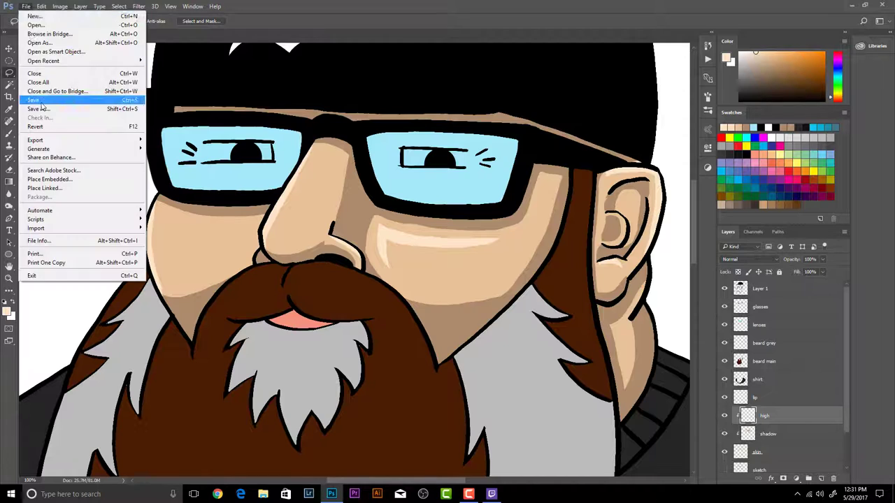
{"action": "left_click", "coordinate": [41, 99]}
Examine the shading and highlights on the whole portrait and close up around the nose
{"action": "key", "text": "ctrl+minus"}
{"action": "key", "text": "ctrl+minus"}
{"action": "key", "text": "ctrl+minus"}
{"action": "scroll", "coordinate": [482, 304], "scroll_direction": "up", "scroll_amount": 1}
{"action": "scroll", "coordinate": [484, 304], "scroll_direction": "down", "scroll_amount": 5}
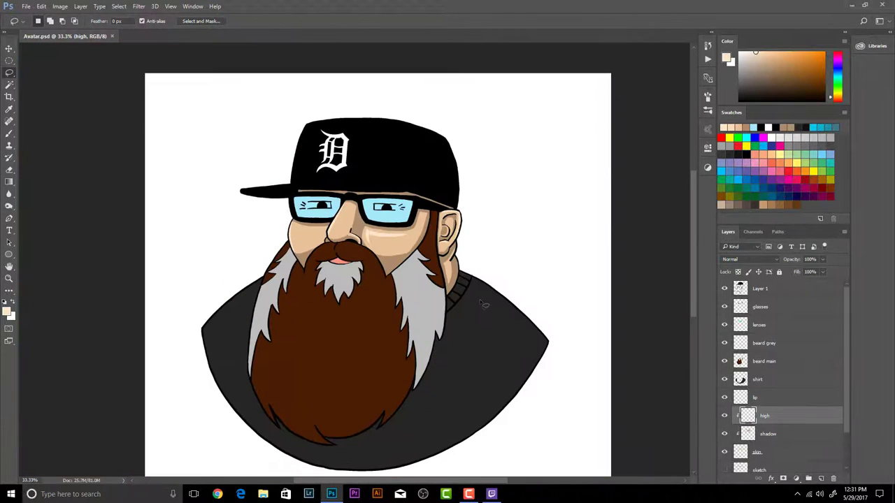
{"action": "scroll", "coordinate": [446, 249], "scroll_direction": "up", "scroll_amount": 5}
{"action": "scroll", "coordinate": [400, 248], "scroll_direction": "up", "scroll_amount": 5}
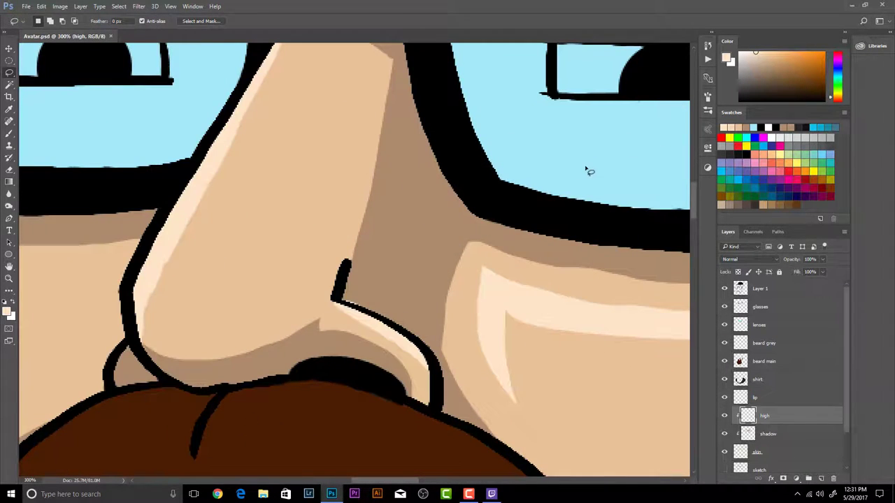
{"action": "scroll", "coordinate": [587, 171], "scroll_direction": "down", "scroll_amount": 4}
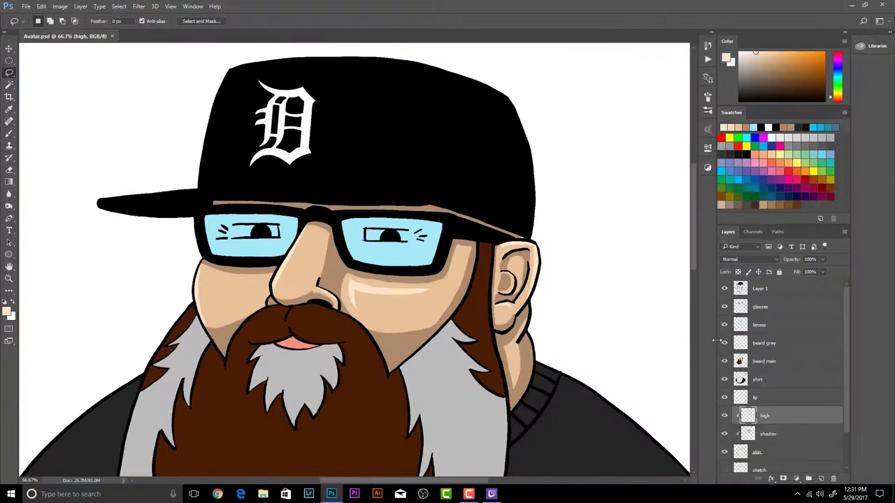
Sample the lip's pink, darken it, and add a clipped layer named shadows above the lip layer
{"action": "left_click", "coordinate": [782, 399]}
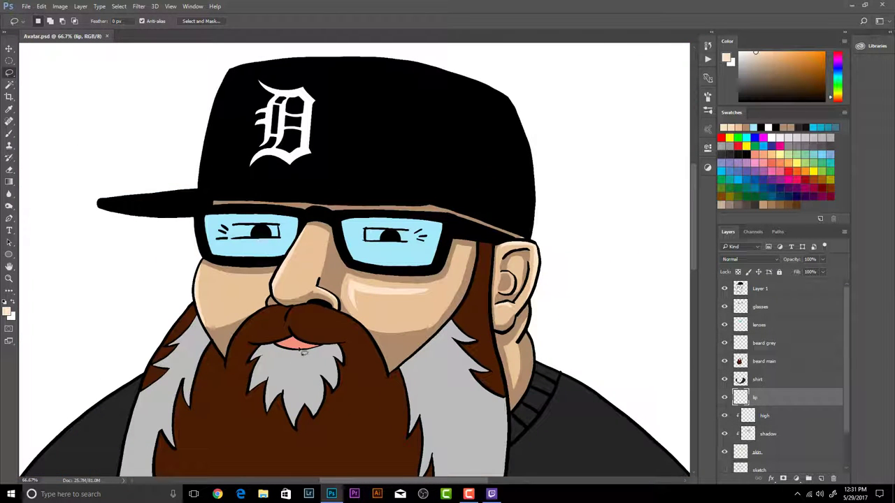
{"action": "key", "text": "b"}
{"action": "left_click", "coordinate": [293, 342], "text": "alt"}
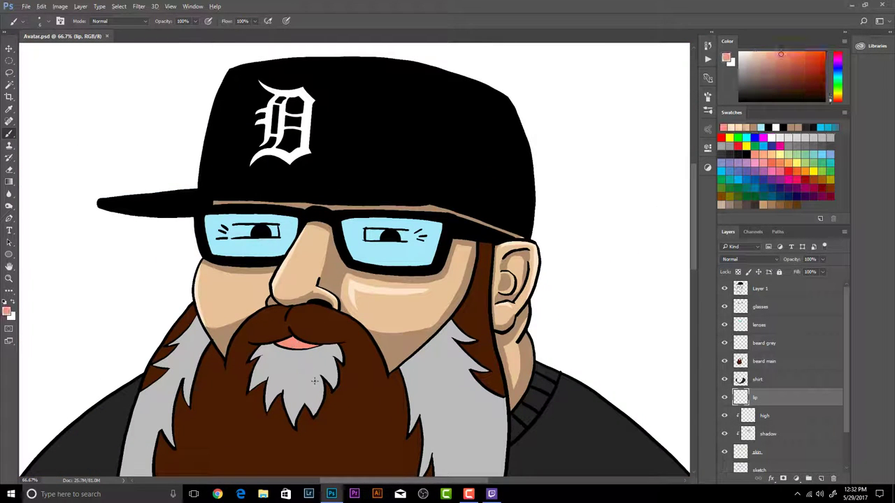
{"action": "key", "text": "l"}
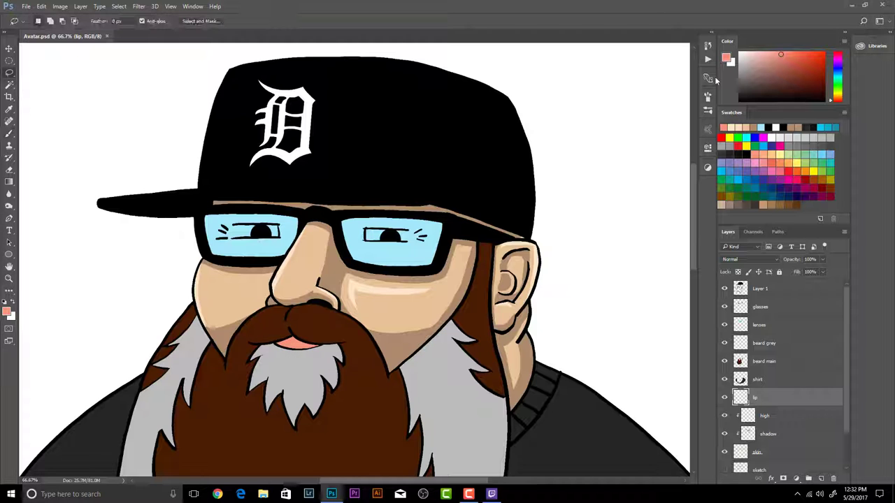
{"action": "left_click", "coordinate": [821, 479]}
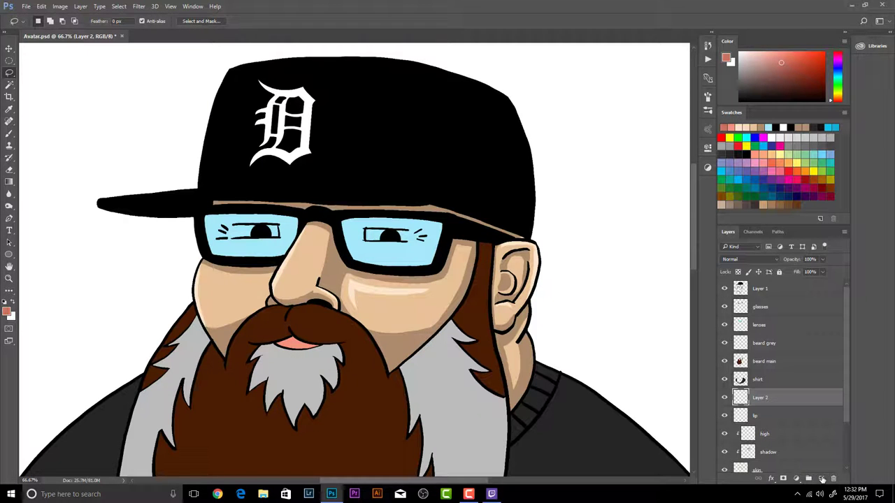
{"action": "left_click", "coordinate": [779, 407], "text": "alt"}
{"action": "double_click", "coordinate": [777, 400]}
{"action": "type", "text": "sh"}
{"action": "type", "text": "shadows"}
{"action": "key", "text": "Return"}
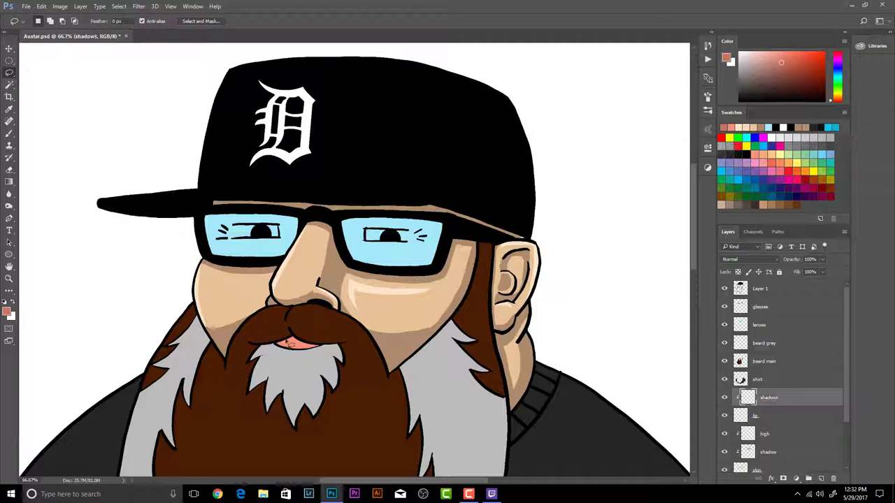
Fill a lassoed shadow on the lip with the darker salmon colour
{"action": "left_click_drag", "start_coordinate": [304, 344], "coordinate": [301, 339]}
{"action": "key", "text": "shift+BackSpace"}
{"action": "key", "text": "Return"}
Sample the beard's brown and add a clipped layer named shadows above the beard main layer
{"action": "left_click_drag", "start_coordinate": [391, 396], "coordinate": [390, 352]}
{"action": "left_click", "coordinate": [790, 362]}
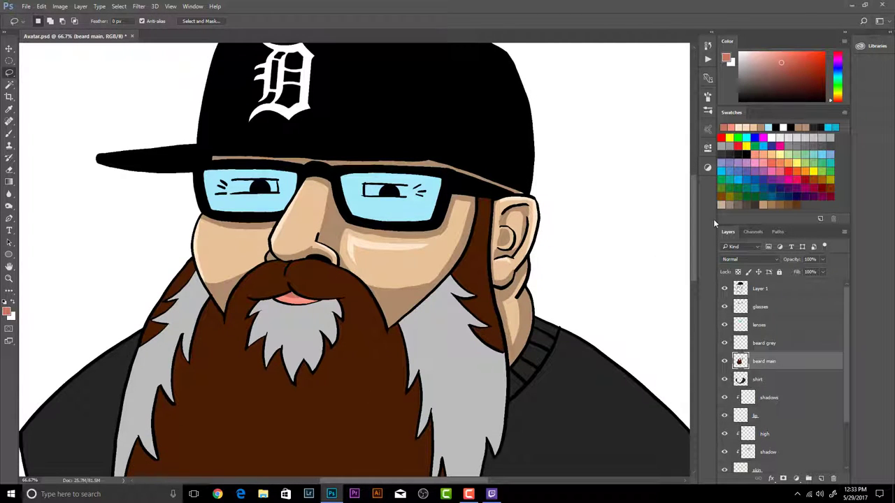
{"action": "key", "text": "b"}
{"action": "left_click", "coordinate": [494, 285], "text": "alt"}
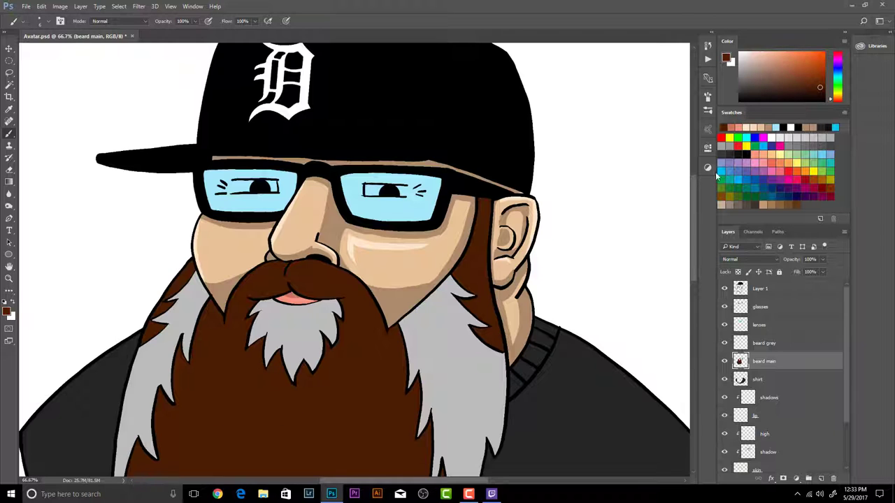
{"action": "left_click", "coordinate": [821, 479]}
{"action": "left_click", "coordinate": [793, 370], "text": "alt"}
{"action": "double_click", "coordinate": [772, 361]}
{"action": "type", "text": "shadows"}
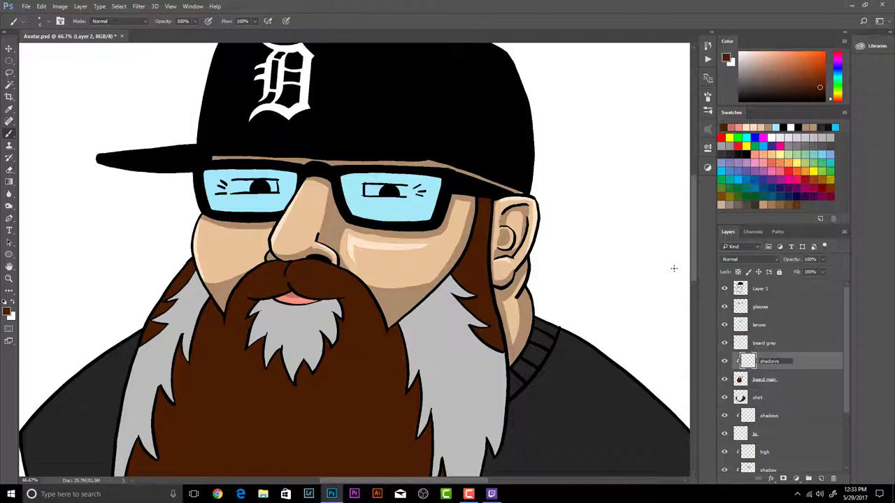
{"action": "key", "text": "Return"}
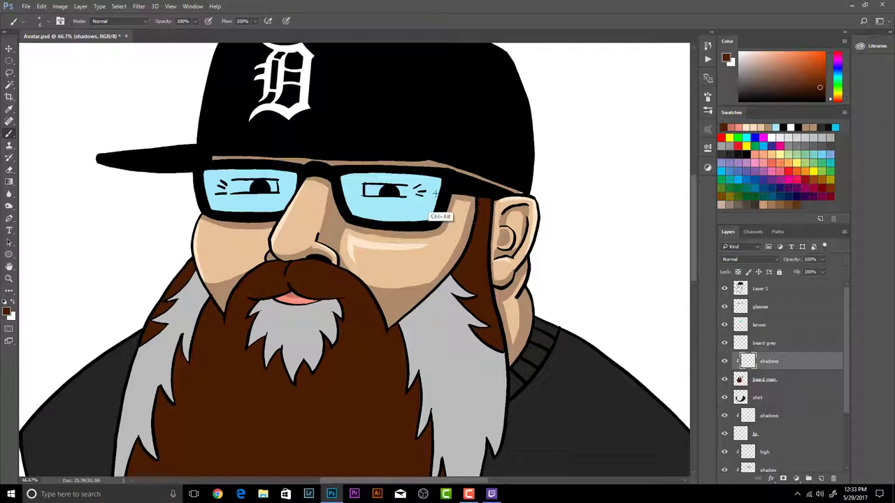
Lasso a shadow strip across the top of the right sideburn and down its edge beside the ear
{"action": "key", "text": "l"}
{"action": "left_click_drag", "start_coordinate": [476, 203], "coordinate": [480, 197]}
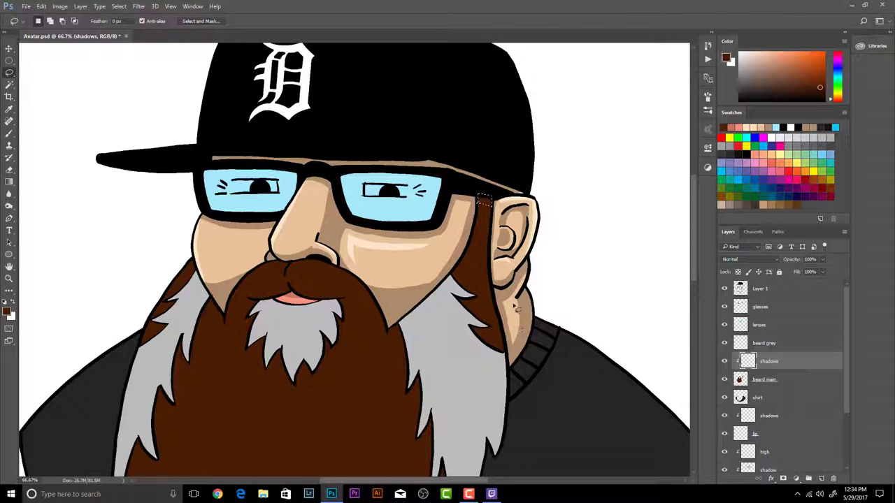
{"action": "left_click_drag", "start_coordinate": [487, 202], "coordinate": [489, 284]}
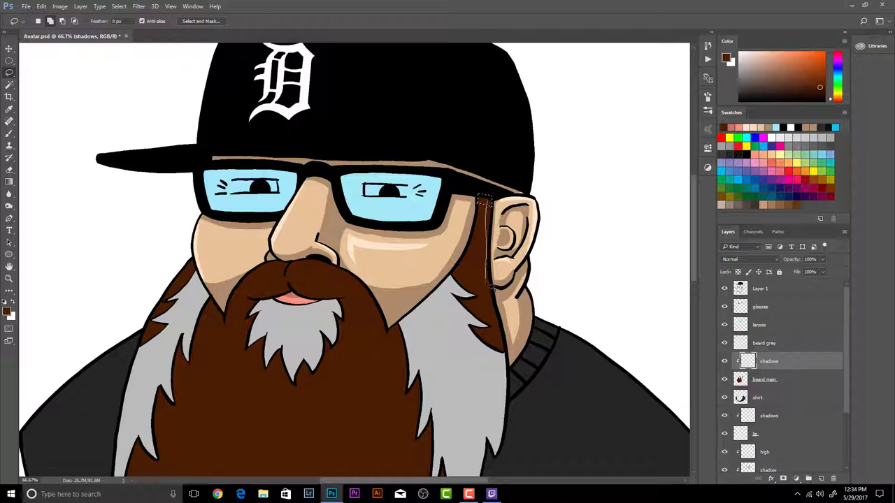
{"action": "mouse_move", "coordinate": [509, 360]}
{"action": "left_mouse_down"}
{"action": "mouse_move", "coordinate": [489, 199]}
{"action": "mouse_move", "coordinate": [493, 308]}
{"action": "left_mouse_up"}
{"action": "scroll", "coordinate": [419, 182], "scroll_direction": "down", "scroll_amount": 5}
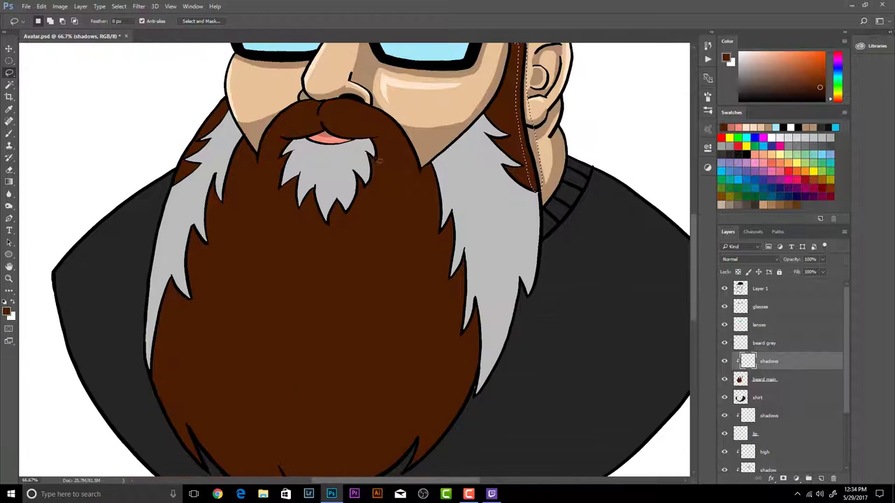
{"action": "mouse_move", "coordinate": [376, 147]}
{"action": "left_mouse_down"}
{"action": "mouse_move", "coordinate": [381, 180]}
{"action": "mouse_move", "coordinate": [346, 225]}
{"action": "mouse_move", "coordinate": [344, 251]}
{"action": "mouse_move", "coordinate": [304, 222]}
{"action": "mouse_move", "coordinate": [296, 196]}
{"action": "mouse_move", "coordinate": [278, 194]}
{"action": "mouse_move", "coordinate": [281, 158]}
{"action": "mouse_move", "coordinate": [272, 159]}
{"action": "mouse_move", "coordinate": [289, 146]}
{"action": "mouse_move", "coordinate": [290, 162]}
{"action": "mouse_move", "coordinate": [274, 169]}
{"action": "mouse_move", "coordinate": [281, 208]}
{"action": "left_mouse_up"}
{"action": "key", "text": "ctrl+z"}
{"action": "key", "text": "ctrl+z"}
{"action": "mouse_move", "coordinate": [282, 154]}
{"action": "left_mouse_down"}
{"action": "mouse_move", "coordinate": [281, 174]}
{"action": "mouse_move", "coordinate": [296, 158]}
{"action": "mouse_move", "coordinate": [287, 207]}
{"action": "mouse_move", "coordinate": [299, 185]}
{"action": "mouse_move", "coordinate": [289, 187]}
{"action": "mouse_move", "coordinate": [301, 207]}
{"action": "left_mouse_up"}
{"action": "key", "text": "ctrl+alt+z"}
{"action": "key", "text": "ctrl+alt+z"}
{"action": "left_click_drag", "start_coordinate": [286, 155], "coordinate": [281, 183]}
Lasso jagged hair shadows under the mustache and around the grey chin patch, and fill them with a darker brown
{"action": "left_click_drag", "start_coordinate": [375, 137], "coordinate": [399, 196]}
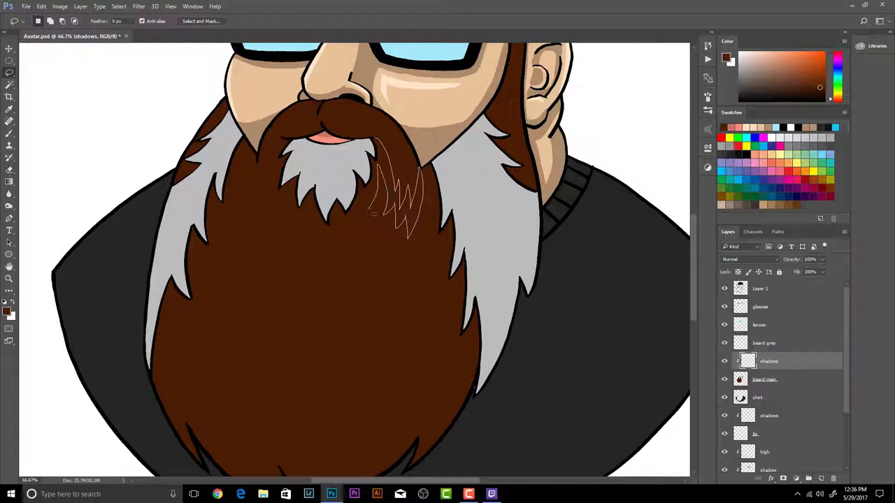
{"action": "mouse_move", "coordinate": [344, 238]}
{"action": "left_mouse_down"}
{"action": "mouse_move", "coordinate": [298, 195]}
{"action": "mouse_move", "coordinate": [278, 198]}
{"action": "mouse_move", "coordinate": [266, 168]}
{"action": "mouse_move", "coordinate": [286, 142]}
{"action": "left_mouse_up"}
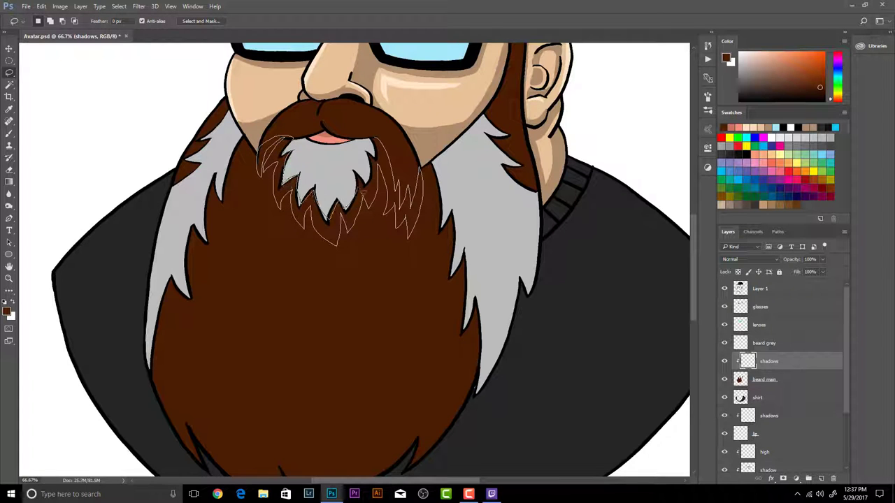
{"action": "left_click_drag", "start_coordinate": [362, 188], "coordinate": [377, 144]}
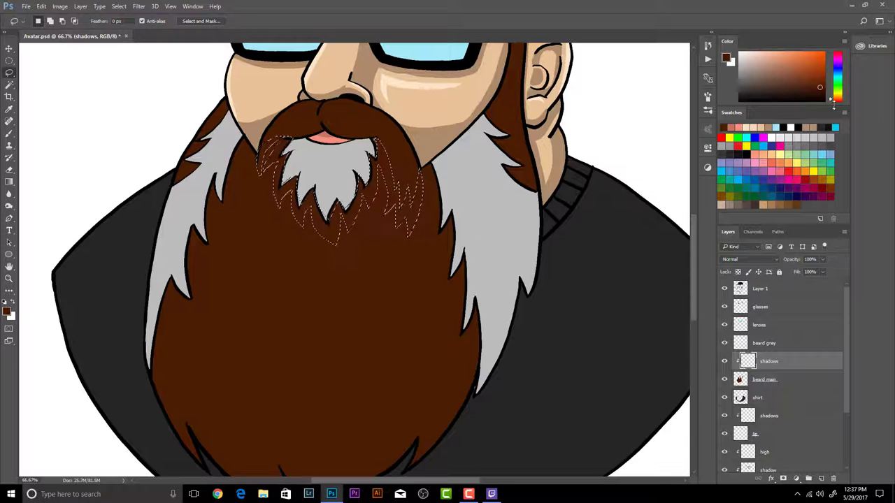
{"action": "left_click", "coordinate": [820, 93]}
{"action": "key", "text": "alt+BackSpace"}
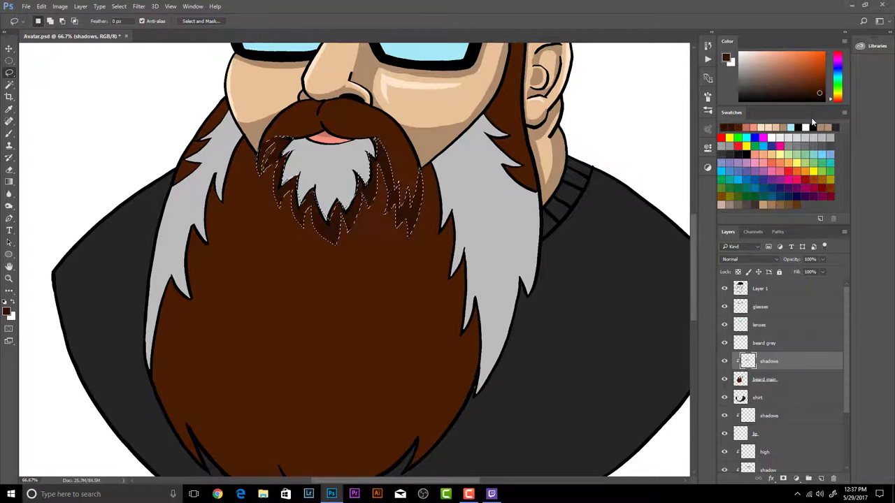
Lasso a thin shadow along the mustache's underside and over the grey chin patch, and fill it with the dark brown
{"action": "key", "text": "ctrl+d"}
{"action": "left_click_drag", "start_coordinate": [330, 222], "coordinate": [300, 203]}
{"action": "mouse_move", "coordinate": [278, 170]}
{"action": "left_mouse_down"}
{"action": "mouse_move", "coordinate": [264, 189]}
{"action": "mouse_move", "coordinate": [265, 164]}
{"action": "mouse_move", "coordinate": [279, 145]}
{"action": "mouse_move", "coordinate": [321, 123]}
{"action": "mouse_move", "coordinate": [326, 133]}
{"action": "mouse_move", "coordinate": [277, 158]}
{"action": "left_mouse_up"}
{"action": "mouse_move", "coordinate": [368, 138]}
{"action": "left_mouse_down"}
{"action": "mouse_move", "coordinate": [378, 144]}
{"action": "mouse_move", "coordinate": [322, 126]}
{"action": "mouse_move", "coordinate": [368, 140]}
{"action": "left_mouse_up"}
{"action": "key", "text": "shift+F5"}
{"action": "key", "text": "Return"}
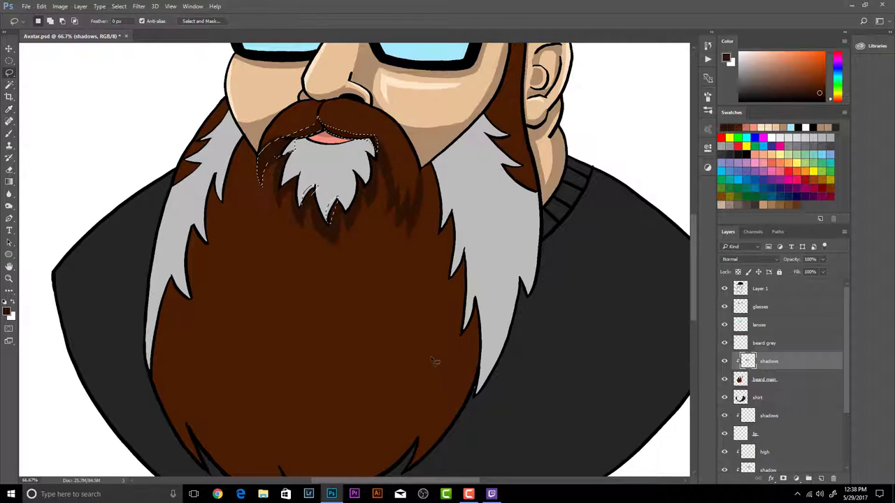
{"action": "key", "text": "ctrl+d"}
Fill a lassoed dark brown shadow strip down the right sideburn beside the ear, plus a small patch at its top
{"action": "left_click_drag", "start_coordinate": [595, 130], "coordinate": [572, 177]}
{"action": "left_click_drag", "start_coordinate": [486, 92], "coordinate": [491, 122]}
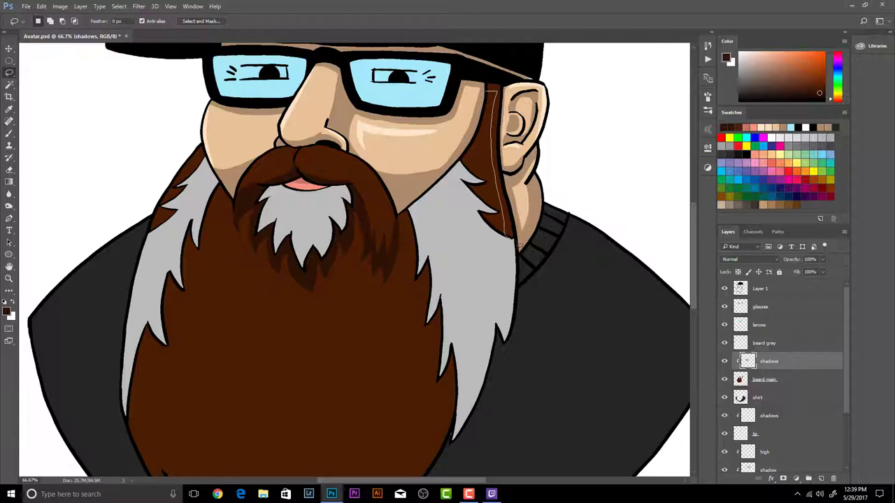
{"action": "mouse_move", "coordinate": [517, 243]}
{"action": "left_mouse_down"}
{"action": "mouse_move", "coordinate": [505, 132]}
{"action": "mouse_move", "coordinate": [489, 89]}
{"action": "left_mouse_up"}
{"action": "key", "text": "shift+F5"}
{"action": "key", "text": "Return"}
{"action": "key", "text": "ctrl+d"}
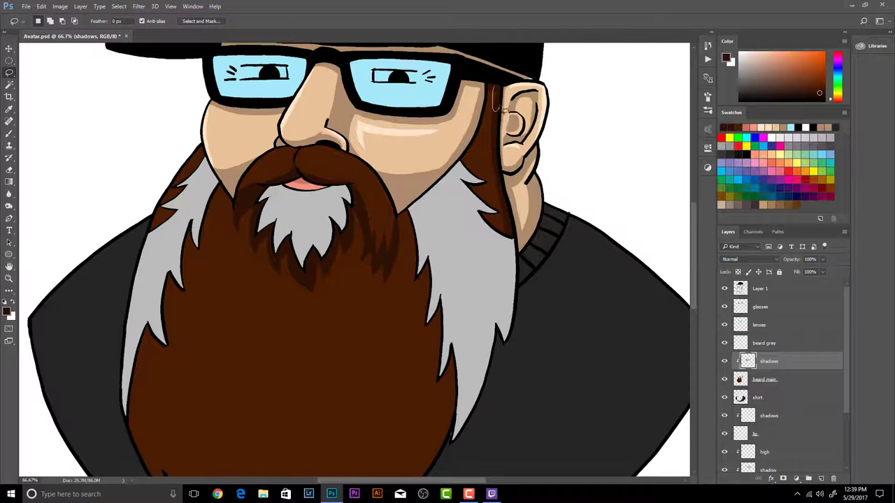
{"action": "key", "text": "shift+F5"}
{"action": "key", "text": "Return"}
Lasso small shadow shapes around the centre parting of the mustache and fill them with the dark brown
{"action": "left_click_drag", "start_coordinate": [301, 174], "coordinate": [306, 143]}
{"action": "key", "text": "shift+F5"}
{"action": "key", "text": "Return"}
{"action": "key", "text": "ctrl+d"}
{"action": "left_click_drag", "start_coordinate": [365, 173], "coordinate": [391, 220]}
{"action": "key", "text": "ctrl+d"}
{"action": "mouse_move", "coordinate": [299, 153]}
{"action": "left_mouse_down"}
{"action": "mouse_move", "coordinate": [334, 153]}
{"action": "mouse_move", "coordinate": [329, 141]}
{"action": "mouse_move", "coordinate": [279, 148]}
{"action": "mouse_move", "coordinate": [295, 159]}
{"action": "mouse_move", "coordinate": [285, 146]}
{"action": "mouse_move", "coordinate": [300, 151]}
{"action": "left_mouse_up"}
{"action": "key", "text": "ctrl+z"}
{"action": "key", "text": "shift+F5"}
{"action": "key", "text": "Return"}
{"action": "key", "text": "ctrl+d"}
Fill a lassoed dark brown shadow along the left cheek line, from the sideburn down to the mustache corner
{"action": "mouse_move", "coordinate": [269, 181]}
{"action": "left_mouse_down"}
{"action": "mouse_move", "coordinate": [242, 209]}
{"action": "mouse_move", "coordinate": [237, 205]}
{"action": "mouse_move", "coordinate": [249, 192]}
{"action": "mouse_move", "coordinate": [235, 199]}
{"action": "mouse_move", "coordinate": [244, 182]}
{"action": "mouse_move", "coordinate": [260, 182]}
{"action": "left_mouse_up"}
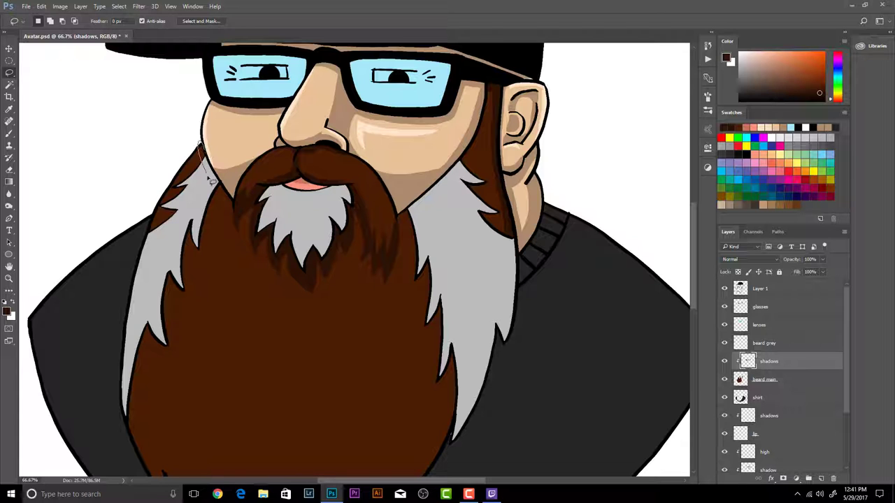
{"action": "mouse_move", "coordinate": [212, 180]}
{"action": "left_mouse_down"}
{"action": "mouse_move", "coordinate": [235, 198]}
{"action": "mouse_move", "coordinate": [203, 148]}
{"action": "left_mouse_up"}
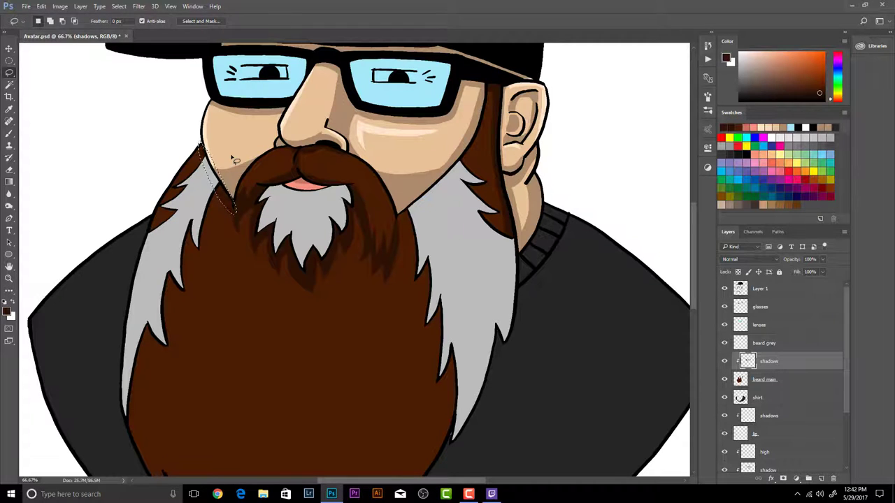
{"action": "key", "text": "alt+BackSpace"}
{"action": "key", "text": "ctrl+d"}
Lasso a curved shadow with pointed hair tufts along the beard's whole lower edge and fill it dark brown
{"action": "scroll", "coordinate": [341, 286], "scroll_direction": "down", "scroll_amount": 3}
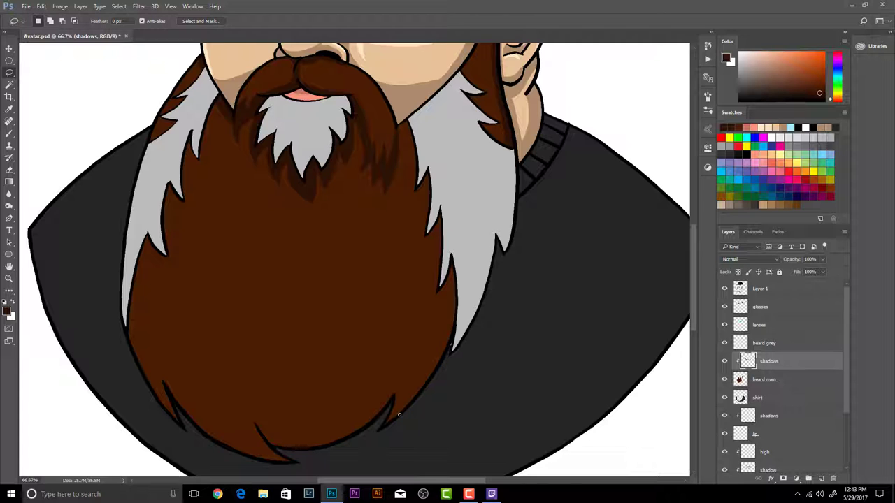
{"action": "mouse_move", "coordinate": [130, 336]}
{"action": "left_mouse_down"}
{"action": "mouse_move", "coordinate": [155, 368]}
{"action": "mouse_move", "coordinate": [168, 314]}
{"action": "mouse_move", "coordinate": [258, 434]}
{"action": "mouse_move", "coordinate": [260, 397]}
{"action": "mouse_move", "coordinate": [428, 320]}
{"action": "mouse_move", "coordinate": [399, 404]}
{"action": "mouse_move", "coordinate": [439, 296]}
{"action": "left_mouse_up"}
{"action": "mouse_move", "coordinate": [449, 351]}
{"action": "left_mouse_down"}
{"action": "mouse_move", "coordinate": [429, 459]}
{"action": "mouse_move", "coordinate": [125, 329]}
{"action": "left_mouse_up"}
{"action": "key", "text": "shift+F5"}
{"action": "key", "text": "Return"}
{"action": "key", "text": "ctrl+d"}
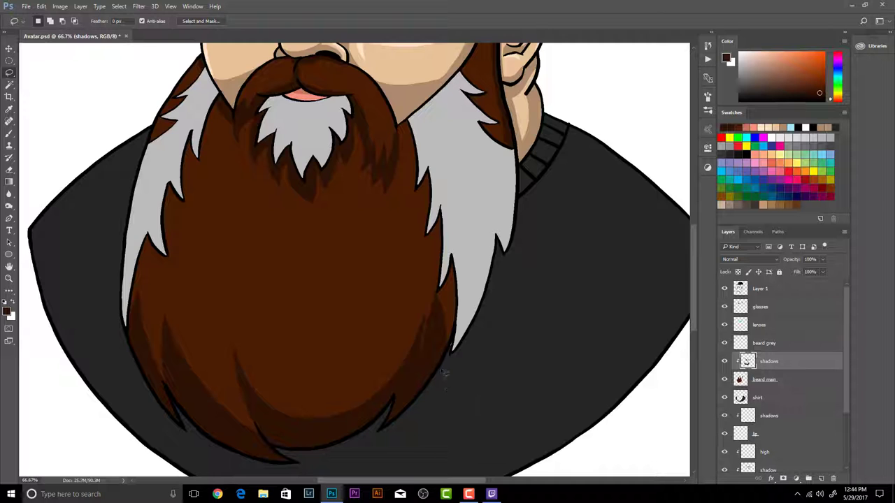
Lasso jagged hair shadows along the inner edge of the left grey streak and fill them dark brown
{"action": "mouse_move", "coordinate": [220, 102]}
{"action": "left_mouse_down"}
{"action": "mouse_move", "coordinate": [200, 174]}
{"action": "mouse_move", "coordinate": [195, 282]}
{"action": "left_mouse_up"}
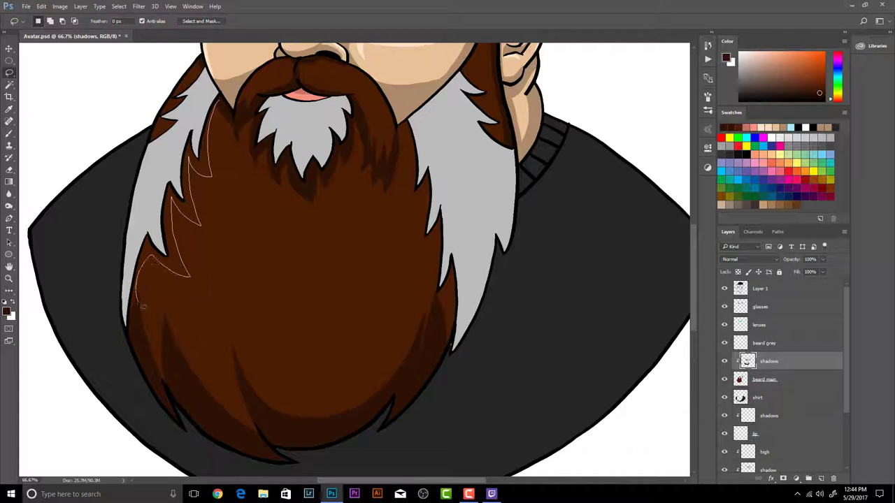
{"action": "key", "text": "ctrl+z"}
{"action": "mouse_move", "coordinate": [219, 102]}
{"action": "left_mouse_down"}
{"action": "mouse_move", "coordinate": [138, 291]}
{"action": "mouse_move", "coordinate": [142, 308]}
{"action": "left_mouse_up"}
{"action": "key", "text": "ctrl+z"}
{"action": "key", "text": "alt+BackSpace"}
{"action": "key", "text": "ctrl+d"}
{"action": "mouse_move", "coordinate": [154, 218]}
{"action": "left_mouse_down"}
{"action": "mouse_move", "coordinate": [139, 302]}
{"action": "mouse_move", "coordinate": [148, 221]}
{"action": "left_mouse_up"}
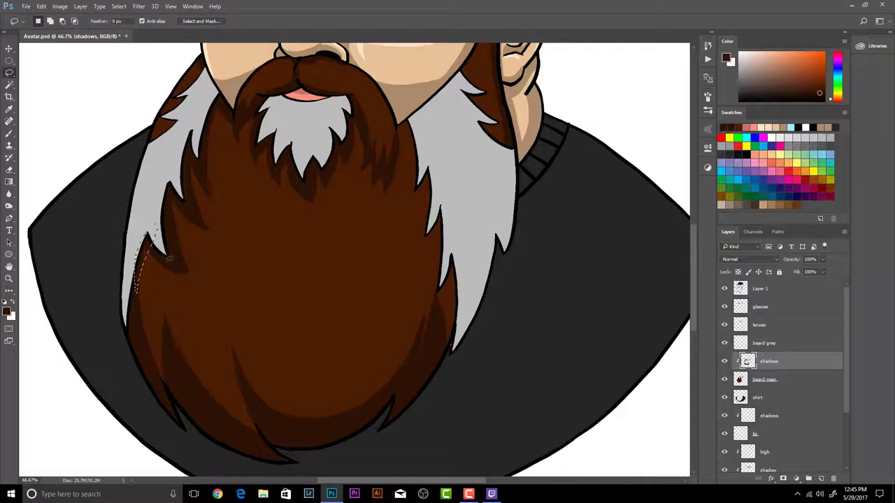
{"action": "key", "text": "shift+BackSpace"}
{"action": "key", "text": "Return"}
Lasso a jagged shadow down the beard beside the right grey streak and fill it dark brown
{"action": "key", "text": "l"}
{"action": "mouse_move", "coordinate": [401, 119]}
{"action": "left_mouse_down"}
{"action": "mouse_move", "coordinate": [455, 230]}
{"action": "mouse_move", "coordinate": [459, 337]}
{"action": "left_mouse_up"}
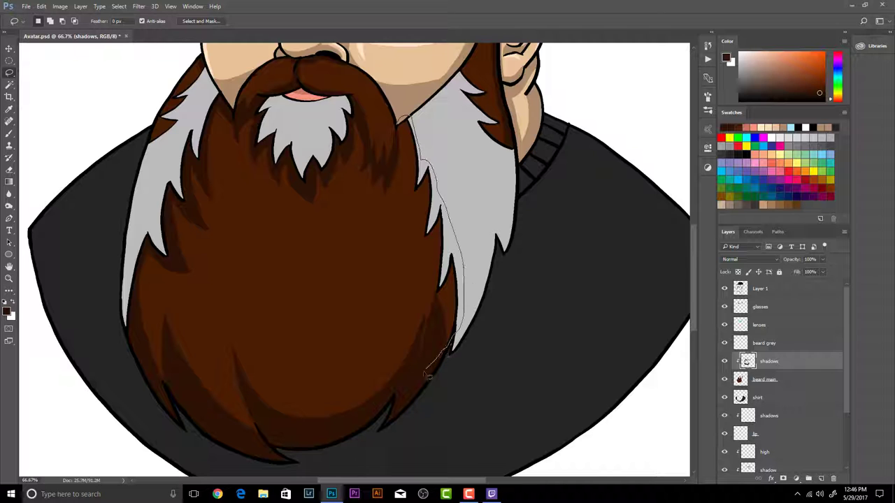
{"action": "mouse_move", "coordinate": [427, 375]}
{"action": "left_mouse_down"}
{"action": "mouse_move", "coordinate": [418, 353]}
{"action": "mouse_move", "coordinate": [431, 292]}
{"action": "mouse_move", "coordinate": [417, 305]}
{"action": "mouse_move", "coordinate": [429, 256]}
{"action": "mouse_move", "coordinate": [407, 214]}
{"action": "mouse_move", "coordinate": [401, 123]}
{"action": "left_mouse_up"}
{"action": "key", "text": "shift"}
{"action": "key", "text": "shift+F5"}
{"action": "key", "text": "Return"}
{"action": "key", "text": "ctrl+d"}
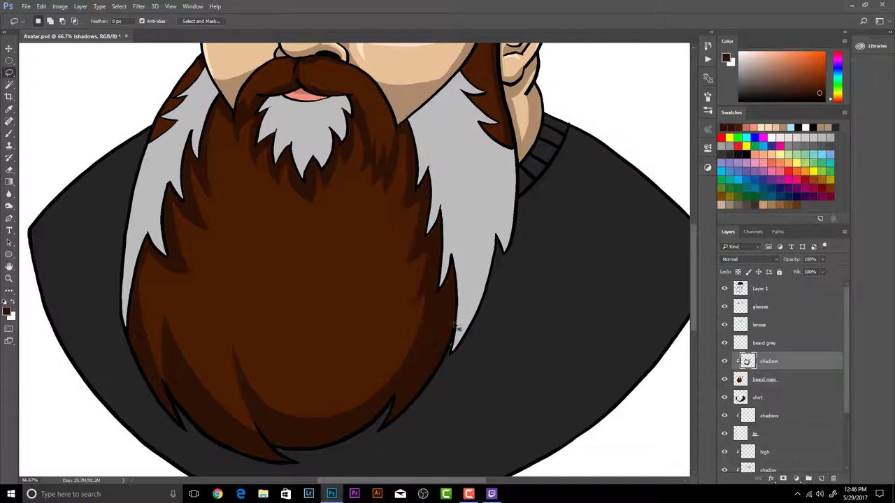
Fill a lassoed jagged shadow where the right sideburn meets the grey streak with the dark brown
{"action": "left_click_drag", "start_coordinate": [461, 68], "coordinate": [486, 87]}
{"action": "mouse_move", "coordinate": [491, 137]}
{"action": "left_mouse_down"}
{"action": "mouse_move", "coordinate": [462, 96]}
{"action": "mouse_move", "coordinate": [462, 69]}
{"action": "left_mouse_up"}
{"action": "key", "text": "shift+F5"}
{"action": "key", "text": "Return"}
{"action": "key", "text": "ctrl+d"}
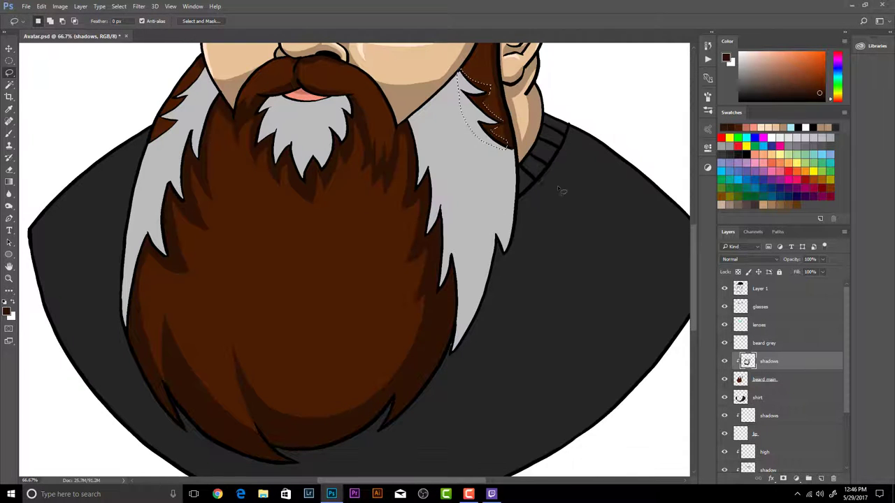
Lasso jagged shadows on the left sideburn next to the grey hair and fill them with the foreground dark brown
{"action": "left_click_drag", "start_coordinate": [275, 286], "coordinate": [466, 346]}
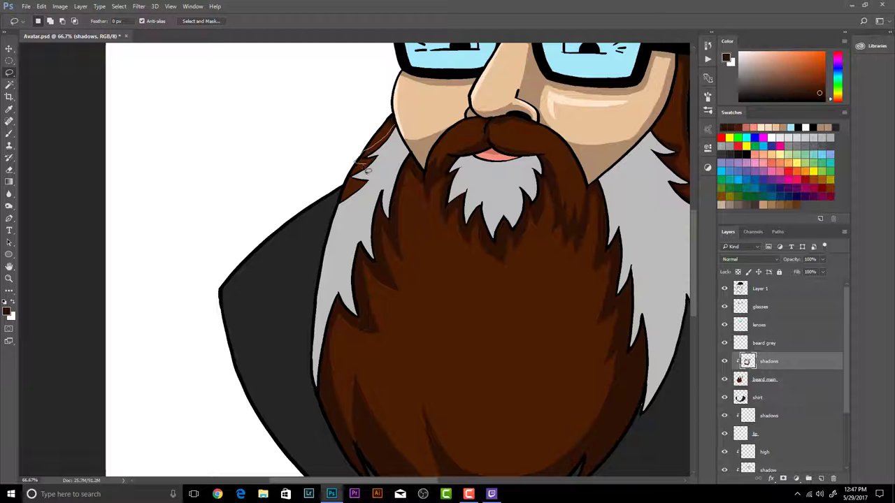
{"action": "left_click_drag", "start_coordinate": [343, 201], "coordinate": [395, 136]}
{"action": "key", "text": "shift+F5"}
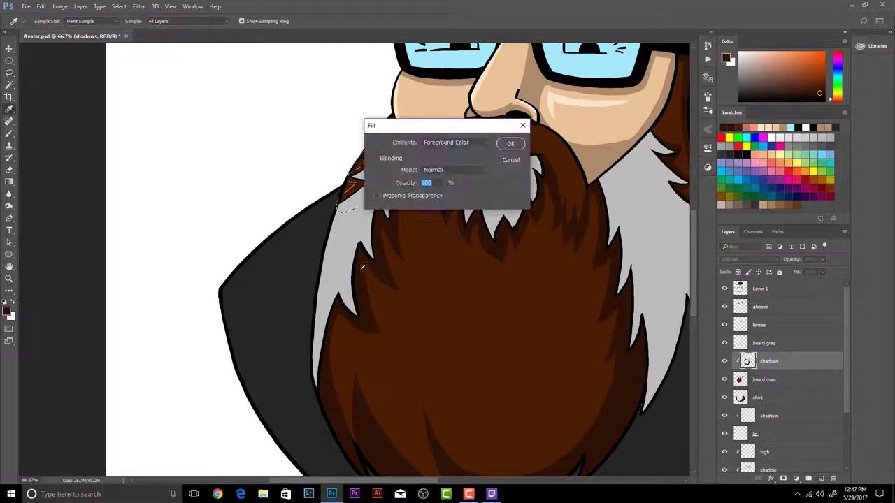
{"action": "key", "text": "Return"}
{"action": "key", "text": "ctrl+d"}
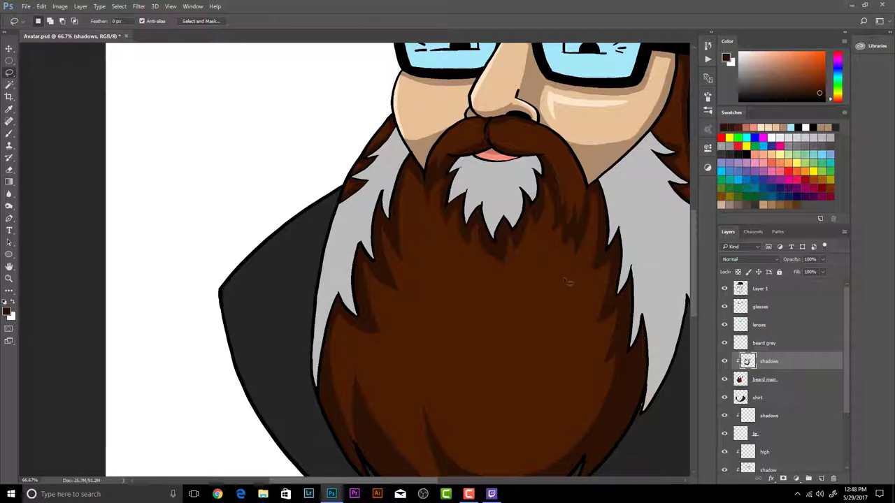
Save the avatar document
{"action": "left_click_drag", "start_coordinate": [505, 321], "coordinate": [451, 348]}
{"action": "left_click", "coordinate": [26, 6]}
{"action": "left_click", "coordinate": [33, 105]}
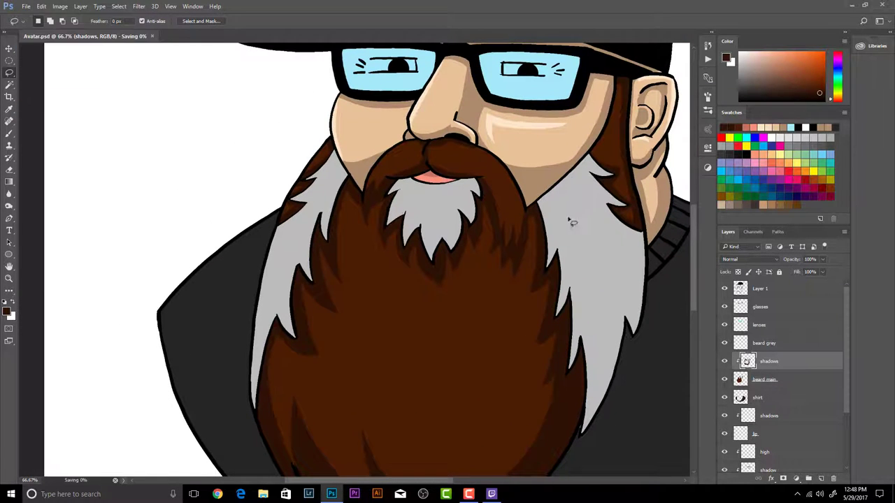
Add a layer named high above the beard's shadows layer and clip it to the beard main layer
{"action": "left_click", "coordinate": [820, 479]}
{"action": "double_click", "coordinate": [767, 361]}
{"action": "type", "text": "high"}
{"action": "key", "text": "Return"}
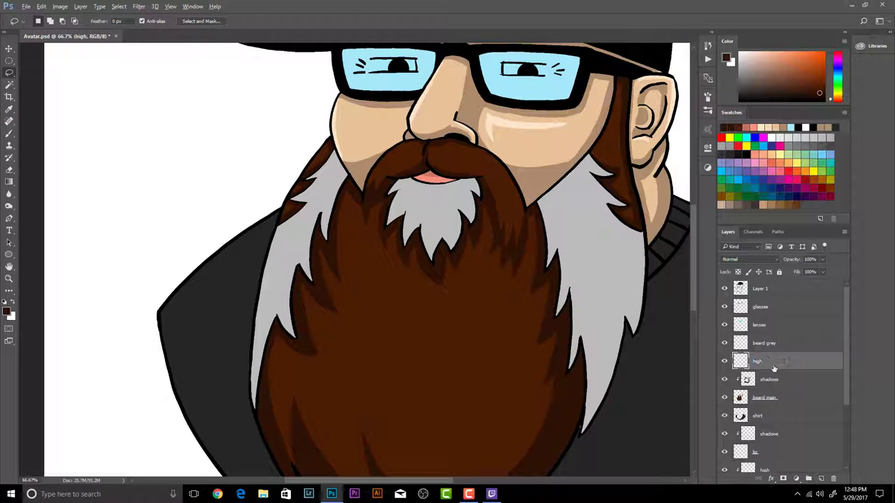
{"action": "left_click", "coordinate": [782, 369], "text": "alt"}
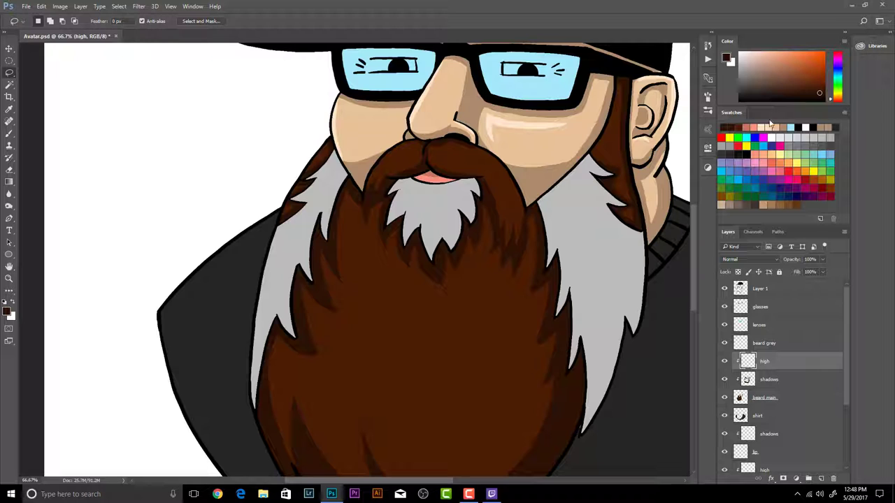
Choose a lighter reddish brown and fill a lassoed highlight on the left sideburn
{"action": "left_click", "coordinate": [815, 75]}
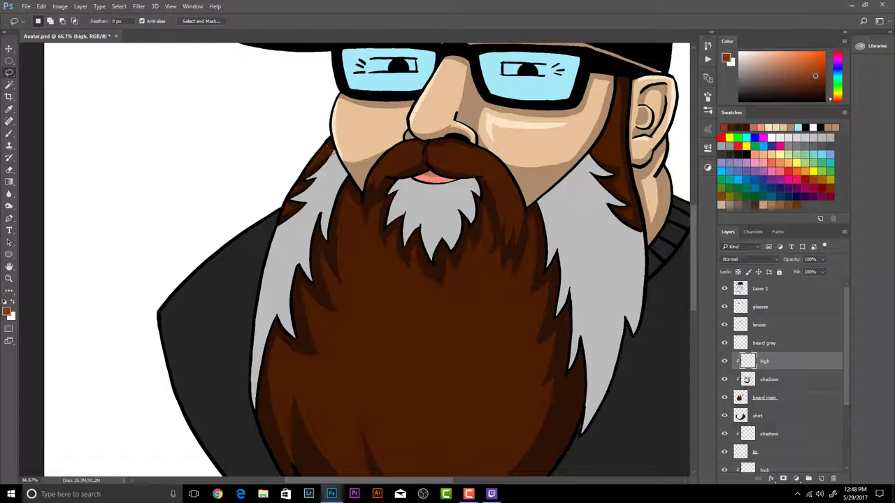
{"action": "left_click_drag", "start_coordinate": [286, 224], "coordinate": [283, 219]}
{"action": "key", "text": "shift+BackSpace"}
{"action": "key", "text": "Return"}
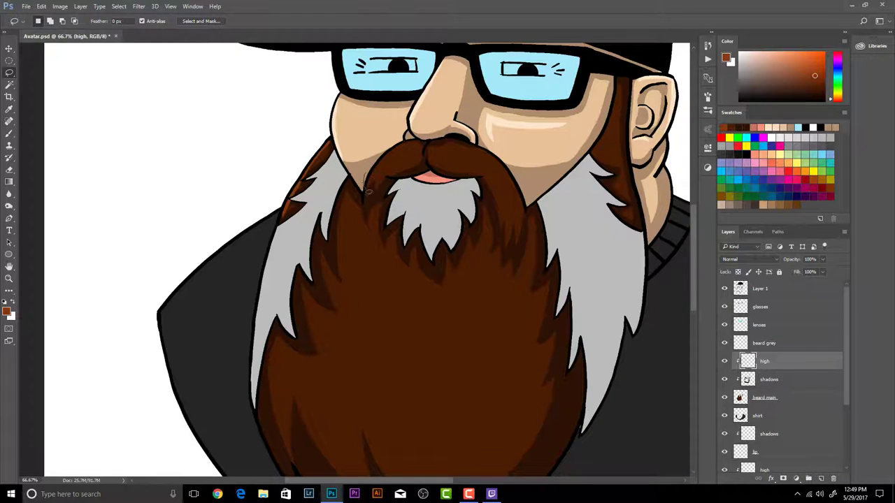
{"action": "left_click_drag", "start_coordinate": [364, 190], "coordinate": [404, 146]}
{"action": "left_click_drag", "start_coordinate": [379, 177], "coordinate": [373, 180]}
{"action": "key", "text": "ctrl+d"}
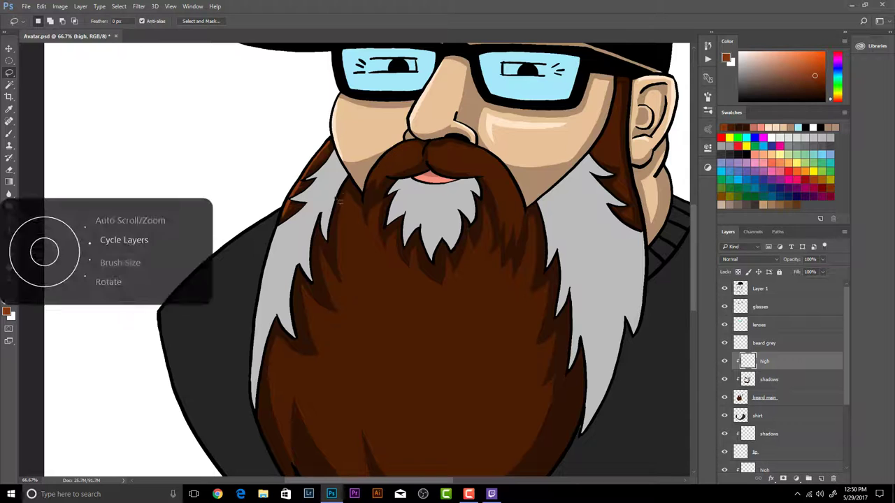
Lasso a thin highlight along the upper edge of the mustache's left half and fill it with the reddish brown
{"action": "scroll", "coordinate": [412, 168], "scroll_direction": "up", "scroll_amount": 5}
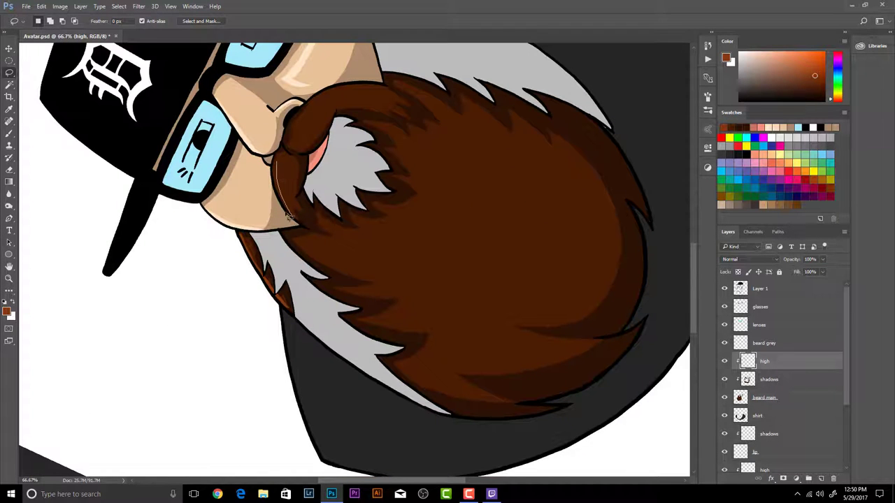
{"action": "mouse_move", "coordinate": [287, 214]}
{"action": "left_mouse_down"}
{"action": "mouse_move", "coordinate": [276, 167]}
{"action": "mouse_move", "coordinate": [292, 215]}
{"action": "left_mouse_up"}
{"action": "key", "text": "shift+F5"}
{"action": "key", "text": "Return"}
{"action": "key", "text": "ctrl+d"}
Lasso a highlight on the mustache's right half just below the nose and fill it with the reddish brown
{"action": "scroll", "coordinate": [342, 212], "scroll_direction": "down", "scroll_amount": 10}
{"action": "left_click_drag", "start_coordinate": [533, 376], "coordinate": [425, 220]}
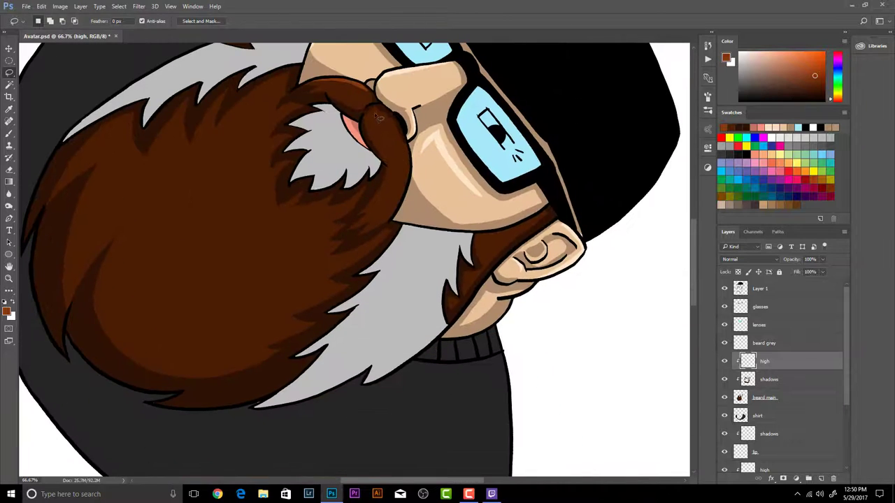
{"action": "left_click_drag", "start_coordinate": [375, 109], "coordinate": [384, 158]}
{"action": "key", "text": "shift+BackSpace"}
{"action": "key", "text": "Return"}
{"action": "key", "text": "ctrl+d"}
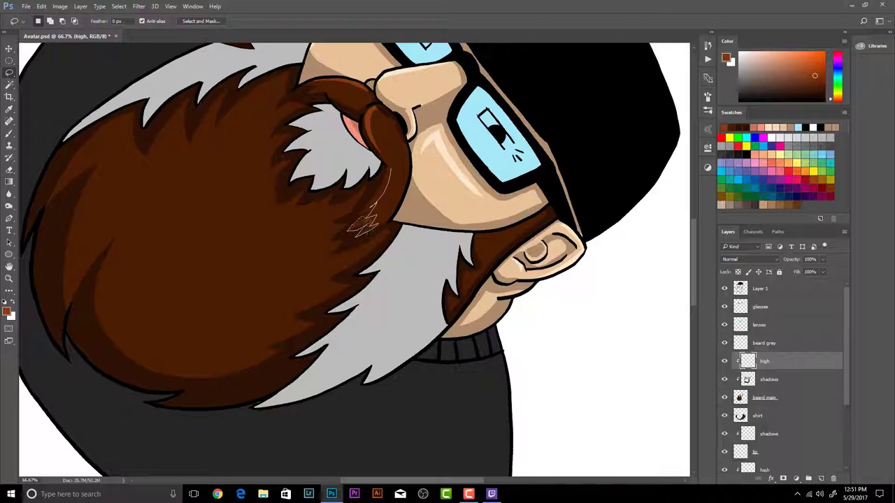
Lasso a jagged highlight on the mustache's right end, move the high layer below shadows, and fill it reddish brown
{"action": "left_click_drag", "start_coordinate": [391, 181], "coordinate": [390, 168]}
{"action": "left_click_drag", "start_coordinate": [798, 363], "coordinate": [802, 390]}
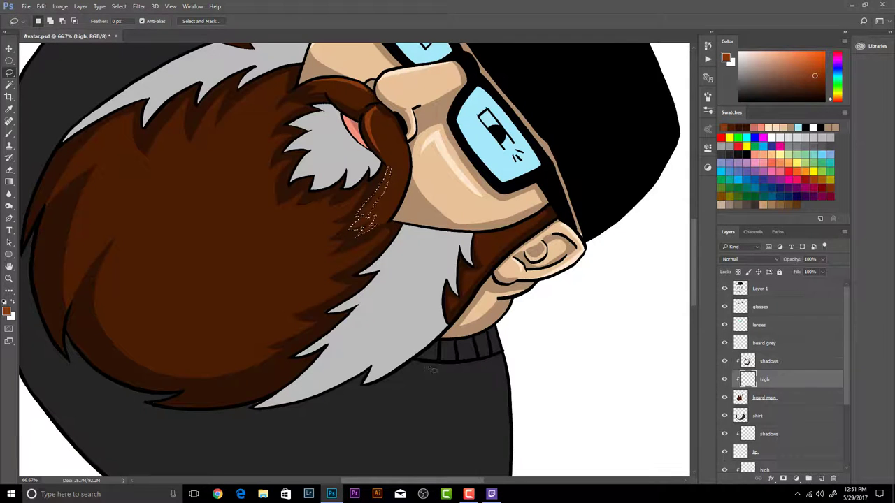
{"action": "key", "text": "shift+BackSpace"}
{"action": "key", "text": "Return"}
{"action": "key", "text": "ctrl+d"}
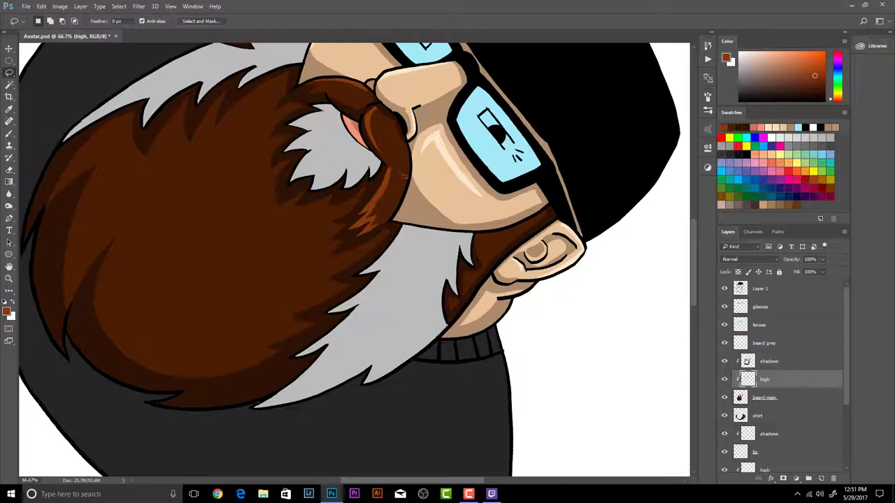
On the beard's shadows layer, fill a lassoed dark brown strip along the mustache's outer right edge beside the cheek
{"action": "key", "text": "alt+bracketright"}
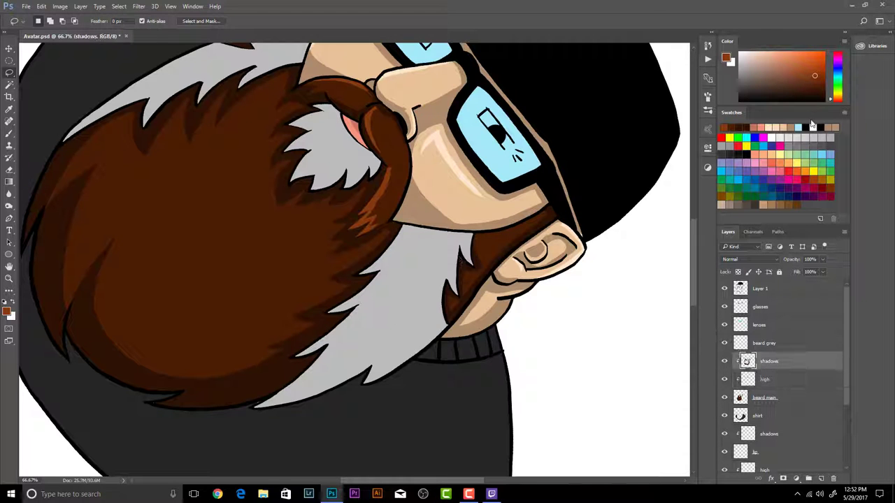
{"action": "left_click", "coordinate": [739, 127]}
{"action": "mouse_move", "coordinate": [405, 138]}
{"action": "left_mouse_down"}
{"action": "mouse_move", "coordinate": [405, 188]}
{"action": "mouse_move", "coordinate": [389, 225]}
{"action": "mouse_move", "coordinate": [407, 139]}
{"action": "left_mouse_up"}
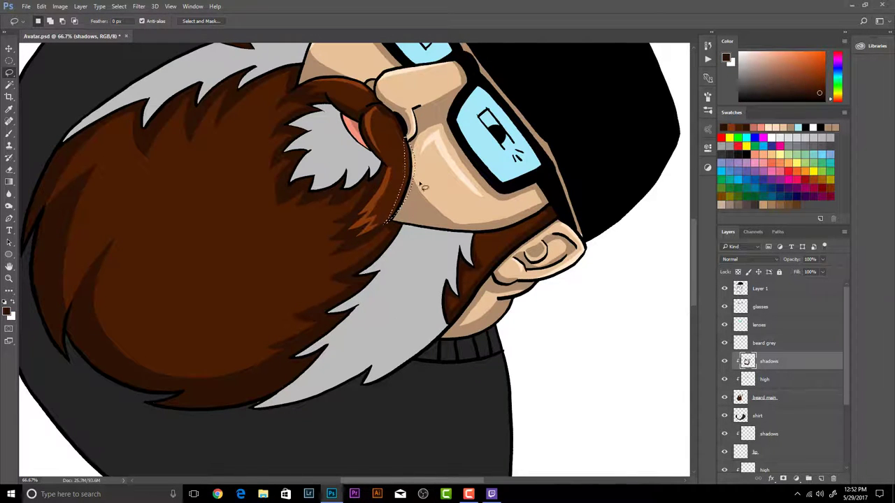
{"action": "key", "text": "shift+F5"}
{"action": "key", "text": "Return"}
{"action": "key", "text": "ctrl+d"}
On the beard's high layer, fill a lassoed reddish-brown highlight along the right sideburn's edge next to the cheek
{"action": "left_click", "coordinate": [764, 380]}
{"action": "key", "text": "Escape"}
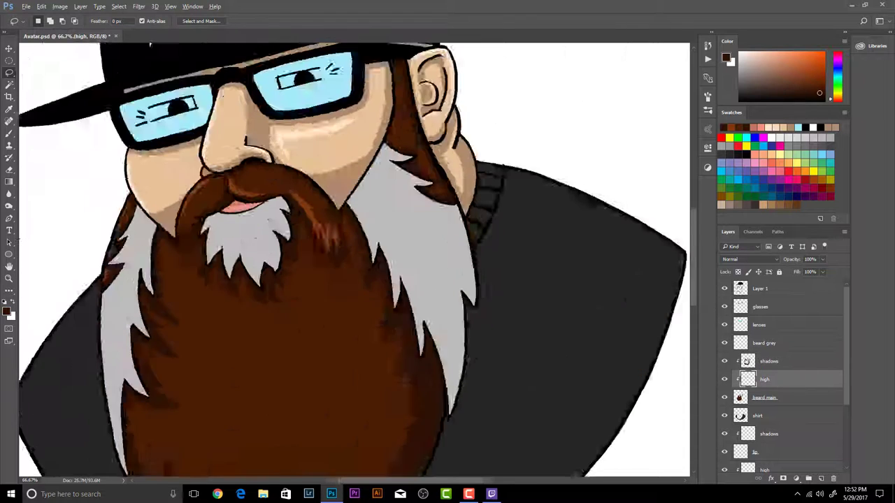
{"action": "left_click", "coordinate": [732, 127]}
{"action": "mouse_move", "coordinate": [335, 74]}
{"action": "left_mouse_down"}
{"action": "mouse_move", "coordinate": [346, 143]}
{"action": "mouse_move", "coordinate": [329, 68]}
{"action": "left_mouse_up"}
{"action": "key", "text": "shift+F5"}
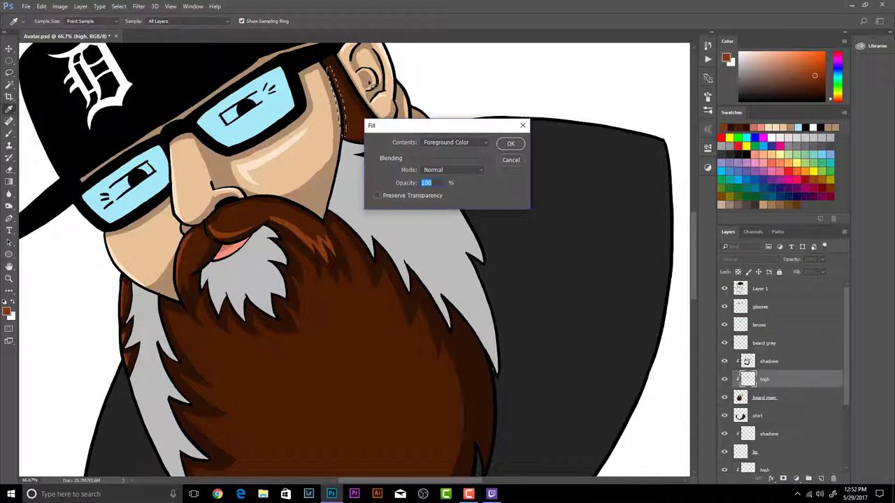
{"action": "key", "text": "Return"}
{"action": "key", "text": "ctrl+d"}
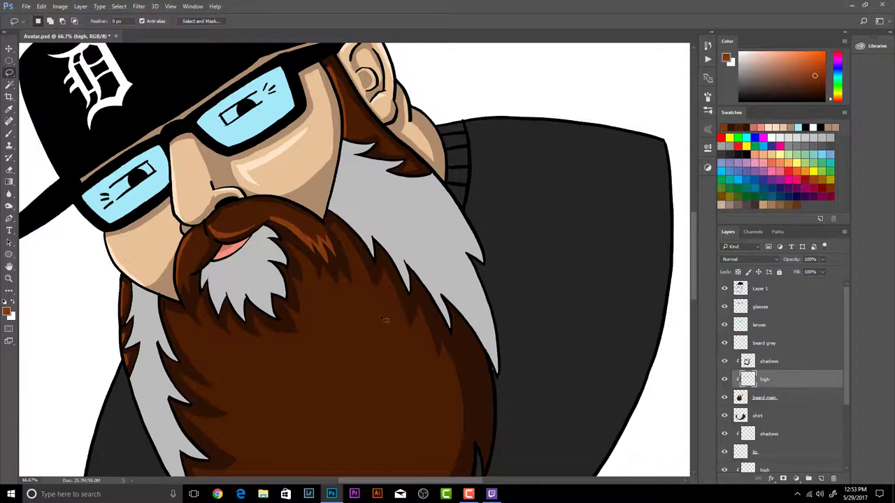
Lasso a large highlight with jagged left tips across the lower beard and fill it with the reddish brown
{"action": "scroll", "coordinate": [232, 285], "scroll_direction": "down", "scroll_amount": 5}
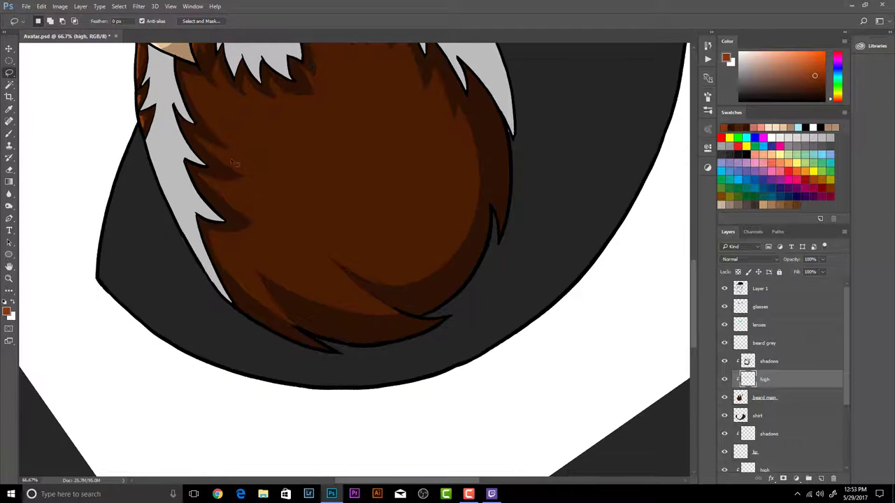
{"action": "mouse_move", "coordinate": [241, 129]}
{"action": "left_mouse_down"}
{"action": "mouse_move", "coordinate": [217, 238]}
{"action": "mouse_move", "coordinate": [252, 286]}
{"action": "mouse_move", "coordinate": [364, 305]}
{"action": "left_mouse_up"}
{"action": "mouse_move", "coordinate": [299, 256]}
{"action": "left_mouse_down"}
{"action": "mouse_move", "coordinate": [443, 248]}
{"action": "mouse_move", "coordinate": [456, 140]}
{"action": "mouse_move", "coordinate": [271, 186]}
{"action": "left_mouse_up"}
{"action": "mouse_move", "coordinate": [193, 81]}
{"action": "left_mouse_down"}
{"action": "mouse_move", "coordinate": [261, 181]}
{"action": "mouse_move", "coordinate": [263, 216]}
{"action": "mouse_move", "coordinate": [226, 246]}
{"action": "mouse_move", "coordinate": [334, 282]}
{"action": "mouse_move", "coordinate": [309, 249]}
{"action": "mouse_move", "coordinate": [401, 258]}
{"action": "mouse_move", "coordinate": [462, 137]}
{"action": "left_mouse_up"}
{"action": "mouse_move", "coordinate": [198, 84]}
{"action": "left_mouse_down"}
{"action": "mouse_move", "coordinate": [294, 153]}
{"action": "mouse_move", "coordinate": [462, 140]}
{"action": "mouse_move", "coordinate": [478, 194]}
{"action": "mouse_move", "coordinate": [463, 136]}
{"action": "left_mouse_up"}
{"action": "scroll", "coordinate": [441, 179], "scroll_direction": "up", "scroll_amount": 2}
{"action": "left_click_drag", "start_coordinate": [441, 179], "coordinate": [443, 189]}
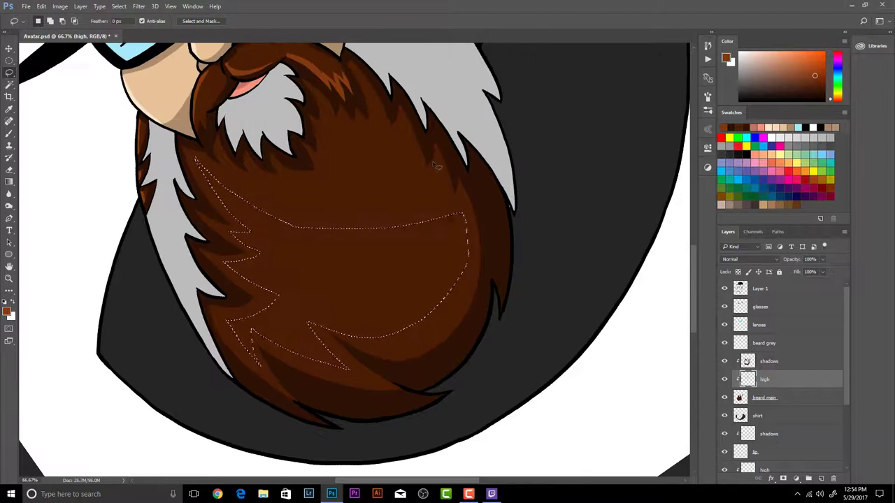
{"action": "key", "text": "alt+BackSpace"}
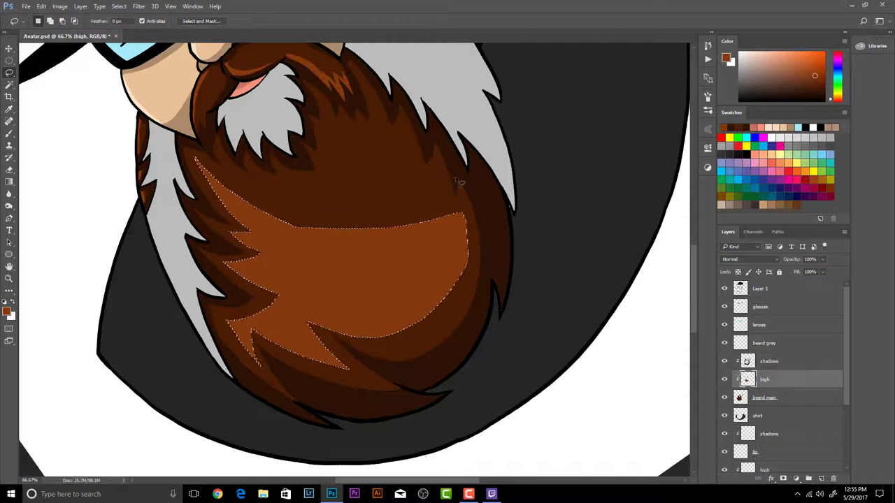
{"action": "key", "text": "ctrl+d"}
{"action": "left_click_drag", "start_coordinate": [454, 172], "coordinate": [488, 263]}
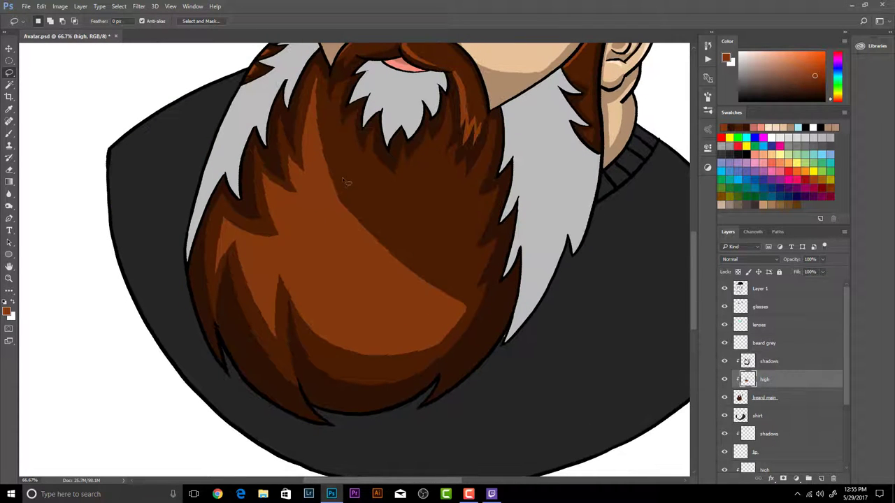
{"action": "mouse_move", "coordinate": [353, 207]}
{"action": "left_mouse_down"}
{"action": "mouse_move", "coordinate": [308, 184]}
{"action": "mouse_move", "coordinate": [320, 261]}
{"action": "mouse_move", "coordinate": [269, 253]}
{"action": "mouse_move", "coordinate": [264, 274]}
{"action": "mouse_move", "coordinate": [383, 344]}
{"action": "mouse_move", "coordinate": [316, 337]}
{"action": "mouse_move", "coordinate": [432, 351]}
{"action": "mouse_move", "coordinate": [219, 253]}
{"action": "mouse_move", "coordinate": [354, 204]}
{"action": "left_mouse_up"}
{"action": "key", "text": "ctrl+d"}
{"action": "mouse_move", "coordinate": [322, 129]}
{"action": "left_mouse_down"}
{"action": "mouse_move", "coordinate": [485, 343]}
{"action": "mouse_move", "coordinate": [464, 308]}
{"action": "left_mouse_up"}
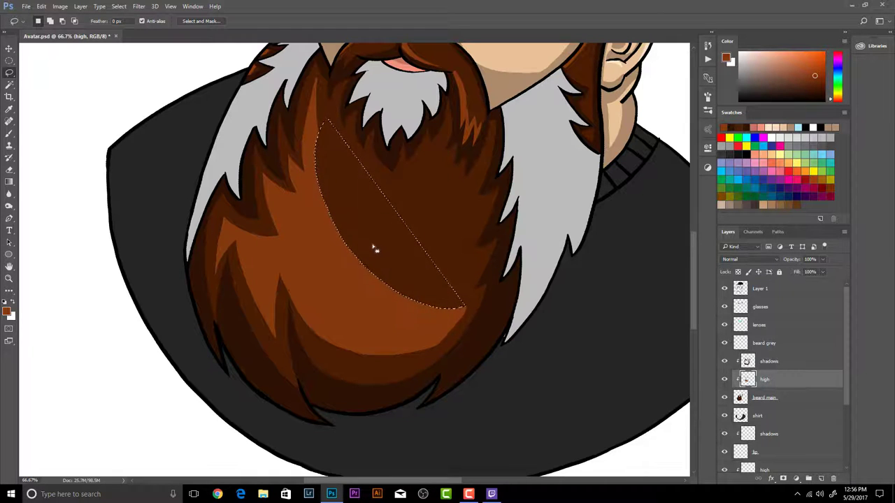
{"action": "key", "text": "ctrl+d"}
Undo the large reddish-brown highlight across the lower beard back to the plain brown base
{"action": "key", "text": "ctrl+alt+z"}
{"action": "key", "text": "ctrl+alt+z"}
{"action": "key", "text": "ctrl+alt+z"}
{"action": "key", "text": "ctrl+alt+z"}
{"action": "key", "text": "ctrl+alt+z"}
{"action": "key", "text": "ctrl+alt+z"}
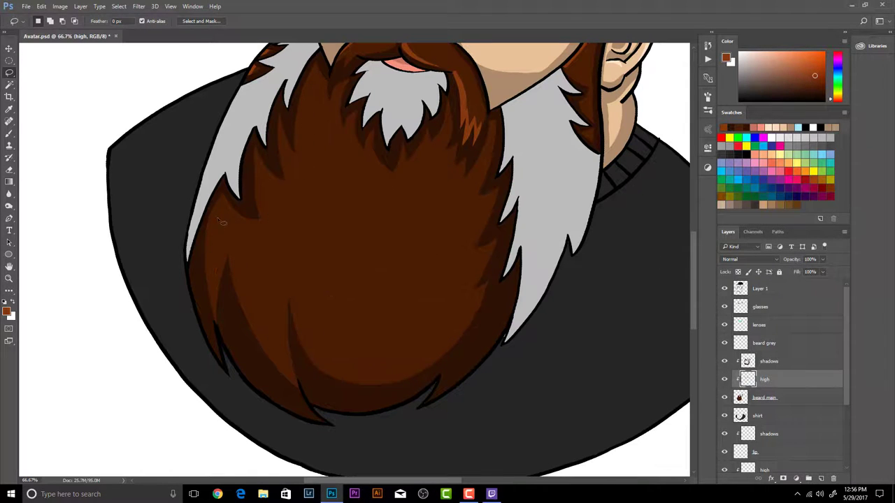
Lasso thin, pointed hair-strand highlights along the beard's left side and lower curve as one combined selection
{"action": "mouse_move", "coordinate": [216, 304]}
{"action": "left_mouse_down"}
{"action": "mouse_move", "coordinate": [230, 251]}
{"action": "mouse_move", "coordinate": [220, 207]}
{"action": "left_mouse_up"}
{"action": "mouse_move", "coordinate": [232, 243]}
{"action": "left_mouse_down"}
{"action": "mouse_move", "coordinate": [242, 298]}
{"action": "mouse_move", "coordinate": [279, 263]}
{"action": "left_mouse_up"}
{"action": "mouse_move", "coordinate": [274, 320]}
{"action": "left_mouse_down"}
{"action": "mouse_move", "coordinate": [242, 244]}
{"action": "mouse_move", "coordinate": [212, 256]}
{"action": "mouse_move", "coordinate": [215, 281]}
{"action": "mouse_move", "coordinate": [219, 204]}
{"action": "left_mouse_up"}
{"action": "mouse_move", "coordinate": [292, 283]}
{"action": "left_mouse_down"}
{"action": "mouse_move", "coordinate": [293, 299]}
{"action": "mouse_move", "coordinate": [469, 307]}
{"action": "mouse_move", "coordinate": [310, 339]}
{"action": "mouse_move", "coordinate": [295, 292]}
{"action": "left_mouse_up"}
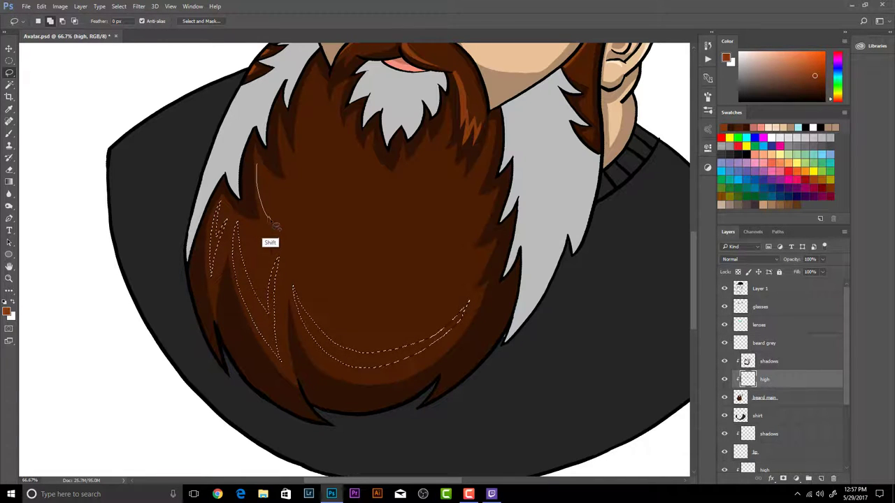
{"action": "mouse_move", "coordinate": [262, 168]}
{"action": "left_mouse_down"}
{"action": "mouse_move", "coordinate": [269, 202]}
{"action": "mouse_move", "coordinate": [289, 185]}
{"action": "mouse_move", "coordinate": [292, 160]}
{"action": "left_mouse_up"}
{"action": "mouse_move", "coordinate": [323, 100]}
{"action": "left_mouse_down"}
{"action": "mouse_move", "coordinate": [310, 120]}
{"action": "mouse_move", "coordinate": [320, 110]}
{"action": "mouse_move", "coordinate": [315, 90]}
{"action": "mouse_move", "coordinate": [304, 136]}
{"action": "left_mouse_up"}
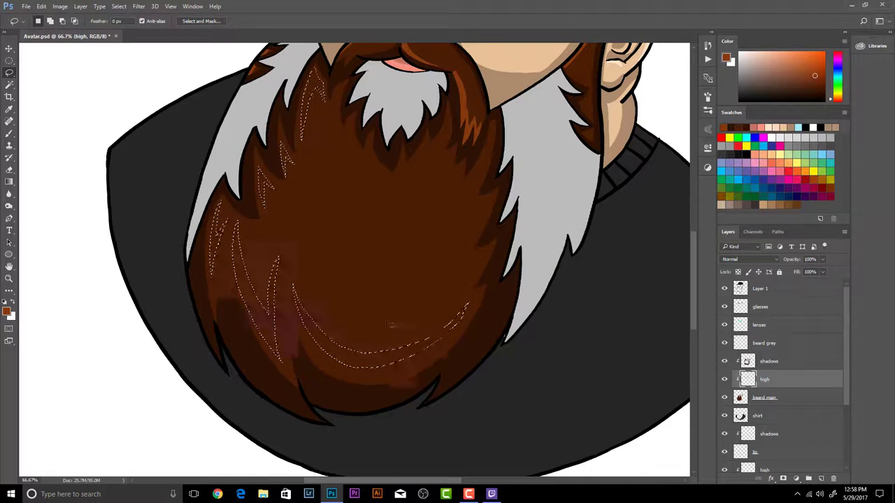
Add jagged strands along the beard's right side to the selection and fill all of it with reddish brown
{"action": "key", "text": "r"}
{"action": "left_click_drag", "start_coordinate": [492, 164], "coordinate": [276, 162]}
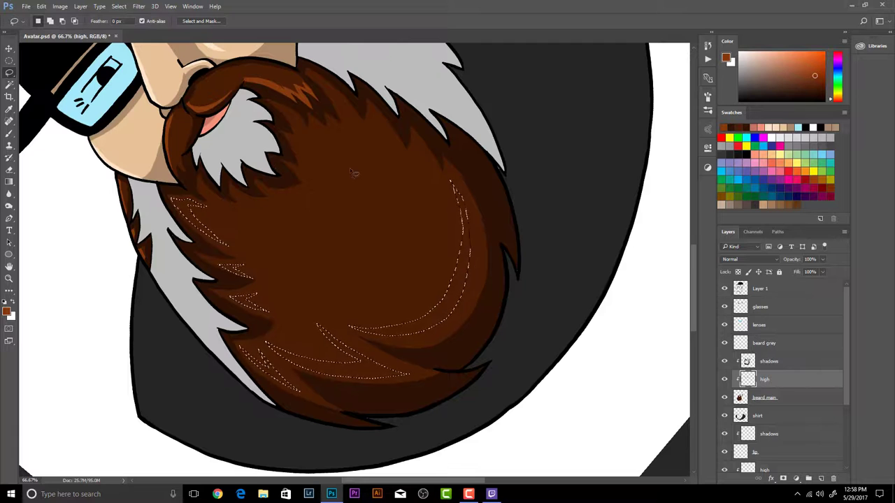
{"action": "key", "text": "ctrl+d"}
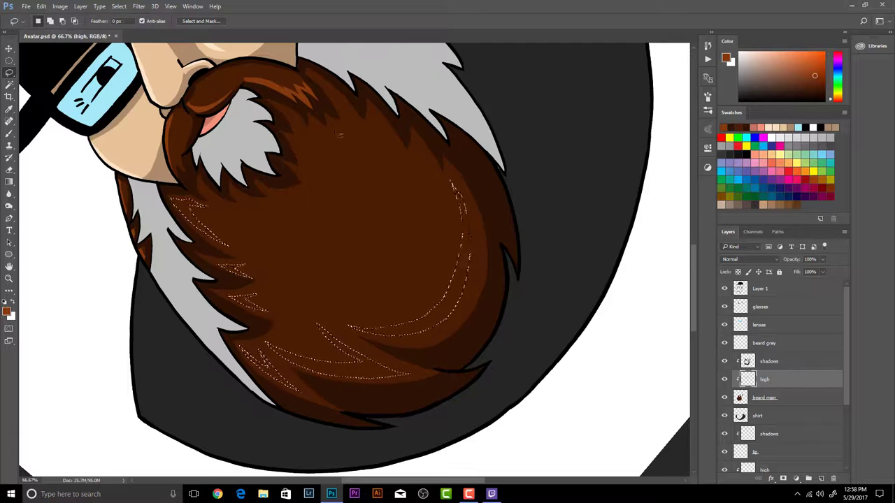
{"action": "mouse_move", "coordinate": [340, 105]}
{"action": "left_mouse_down"}
{"action": "mouse_move", "coordinate": [365, 162]}
{"action": "mouse_move", "coordinate": [393, 171]}
{"action": "mouse_move", "coordinate": [339, 97]}
{"action": "left_mouse_up"}
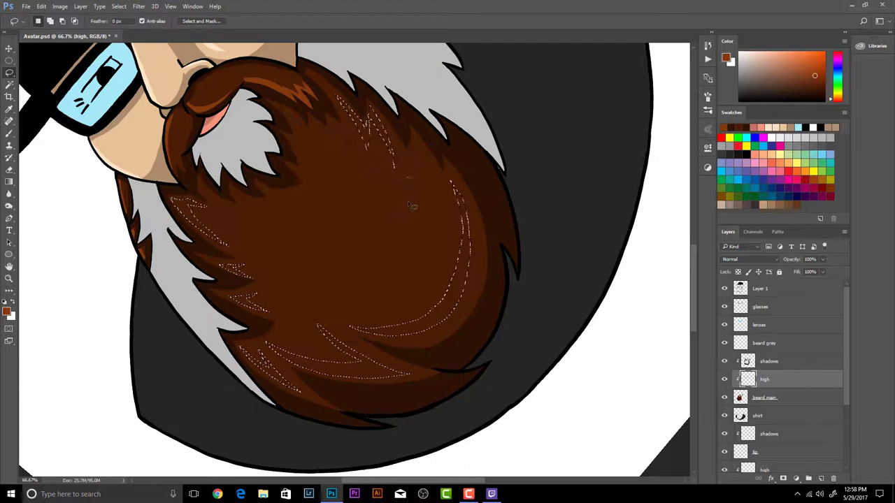
{"action": "mouse_move", "coordinate": [413, 155]}
{"action": "left_mouse_down"}
{"action": "mouse_move", "coordinate": [416, 139]}
{"action": "mouse_move", "coordinate": [442, 190]}
{"action": "left_mouse_up"}
{"action": "key", "text": "alt+BackSpace"}
{"action": "key", "text": "ctrl+d"}
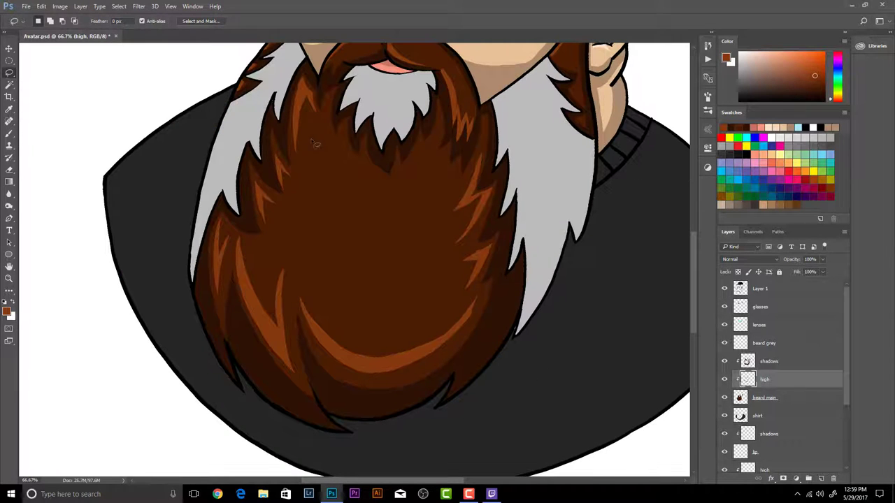
Lasso a jagged highlight below the chin joined to a crescent down the beard's left middle, and fill it reddish brown
{"action": "mouse_move", "coordinate": [315, 143]}
{"action": "left_mouse_down"}
{"action": "mouse_move", "coordinate": [283, 264]}
{"action": "mouse_move", "coordinate": [304, 310]}
{"action": "mouse_move", "coordinate": [398, 341]}
{"action": "mouse_move", "coordinate": [419, 333]}
{"action": "mouse_move", "coordinate": [355, 306]}
{"action": "mouse_move", "coordinate": [313, 155]}
{"action": "mouse_move", "coordinate": [319, 136]}
{"action": "mouse_move", "coordinate": [390, 245]}
{"action": "mouse_move", "coordinate": [397, 222]}
{"action": "mouse_move", "coordinate": [429, 198]}
{"action": "mouse_move", "coordinate": [443, 162]}
{"action": "mouse_move", "coordinate": [427, 131]}
{"action": "mouse_move", "coordinate": [350, 105]}
{"action": "left_mouse_up"}
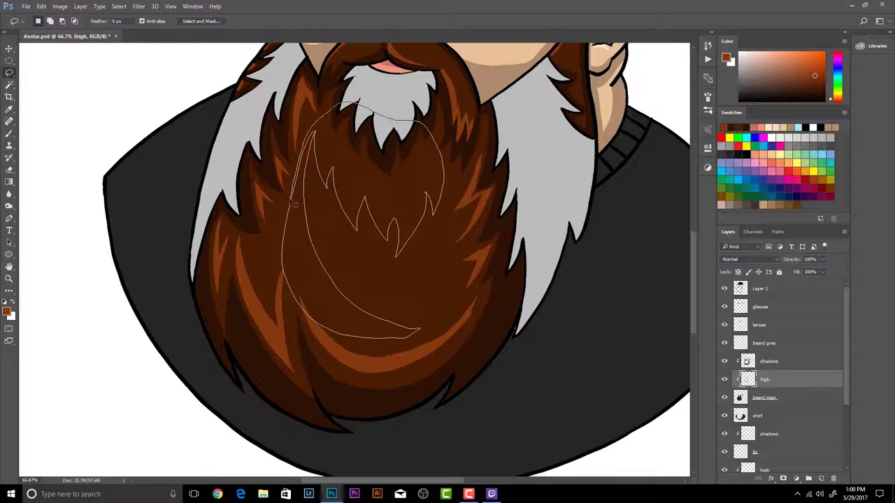
{"action": "left_click_drag", "start_coordinate": [293, 204], "coordinate": [295, 206]}
{"action": "key", "text": "alt+BackSpace"}
{"action": "key", "text": "ctrl+d"}
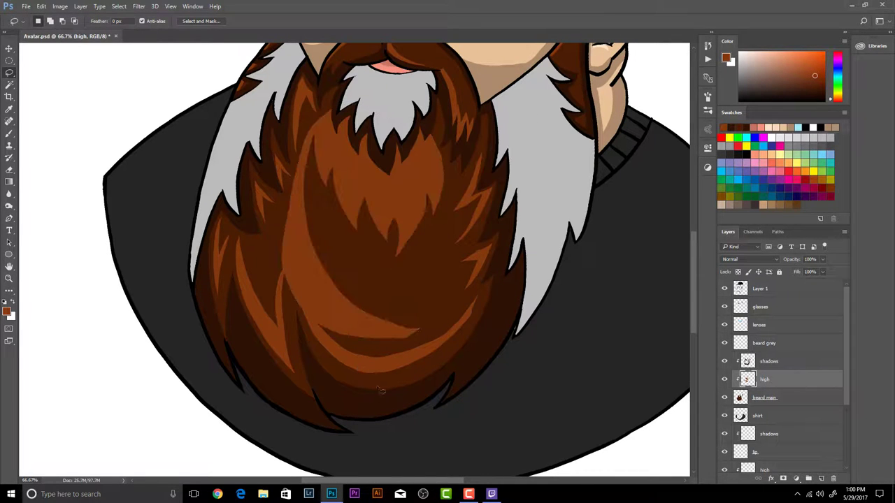
Try to cut a lassoed notch out of the dark shadow below the grey chin patch on the beard's shadows layer
{"action": "key", "text": "alt+bracketright"}
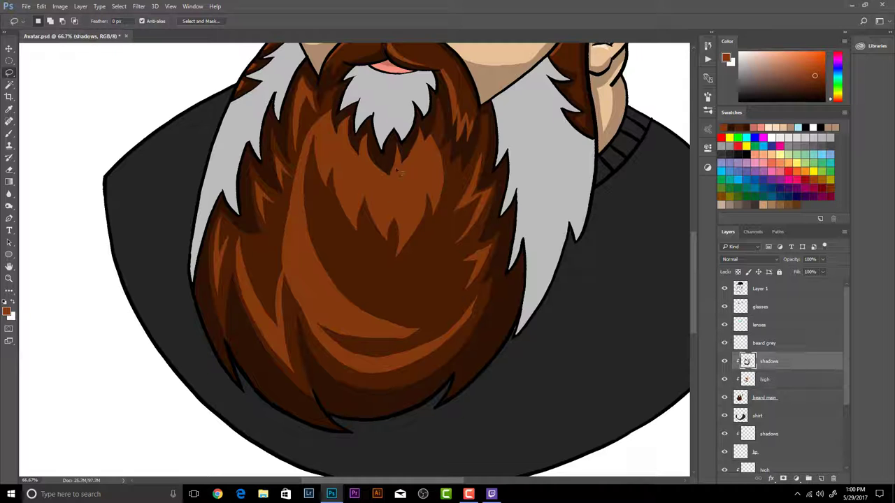
{"action": "mouse_move", "coordinate": [391, 176]}
{"action": "left_mouse_down"}
{"action": "mouse_move", "coordinate": [394, 167]}
{"action": "mouse_move", "coordinate": [392, 175]}
{"action": "left_mouse_up"}
{"action": "mouse_move", "coordinate": [398, 145]}
{"action": "left_mouse_down"}
{"action": "mouse_move", "coordinate": [390, 174]}
{"action": "mouse_move", "coordinate": [397, 143]}
{"action": "left_mouse_up"}
{"action": "key", "text": "Delete"}
{"action": "key", "text": "ctrl+d"}
{"action": "key", "text": "alt+bracketright"}
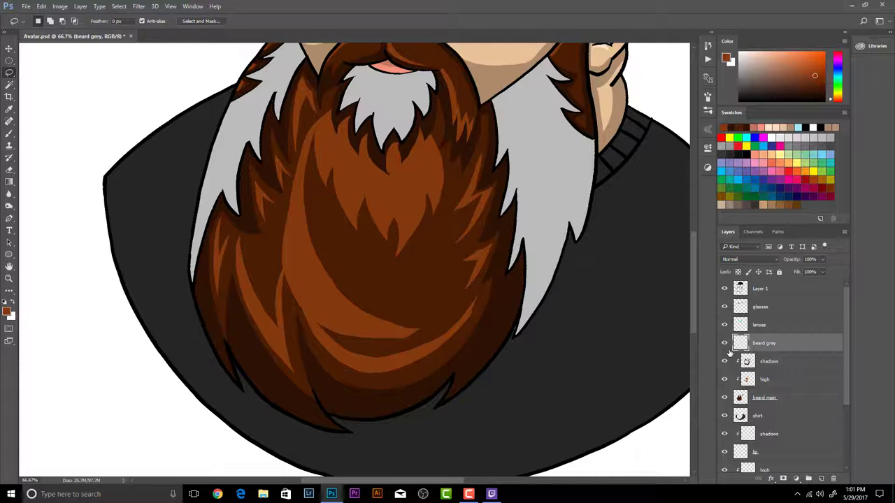
Undo the notch cut from the chin shadow and clear the restored selection
{"action": "left_click", "coordinate": [797, 362]}
{"action": "left_click", "coordinate": [799, 344]}
{"action": "key", "text": "ctrl+alt+z"}
{"action": "key", "text": "ctrl+alt+z"}
{"action": "left_click", "coordinate": [748, 378], "text": "ctrl"}
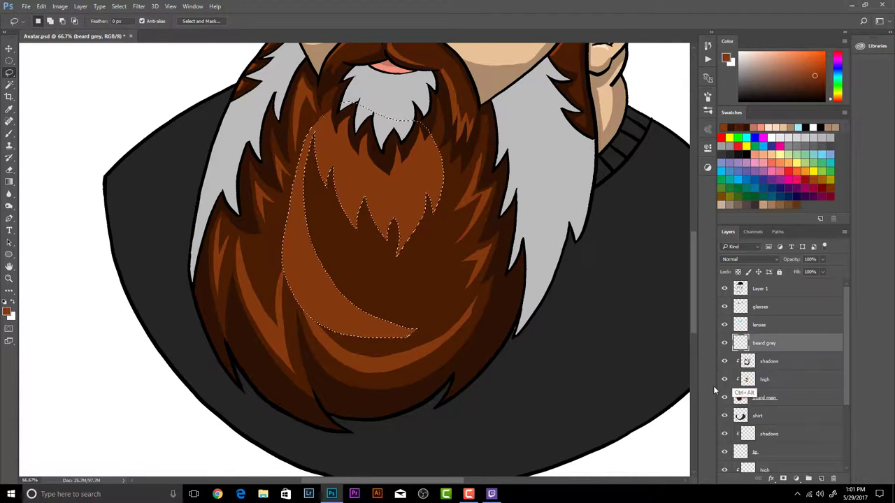
{"action": "left_click", "coordinate": [782, 381]}
{"action": "key", "text": "ctrl+d"}
On the brown beard's shadows layer, lasso a small notch at the shadow tip below the grey chin patch
{"action": "left_click", "coordinate": [777, 363]}
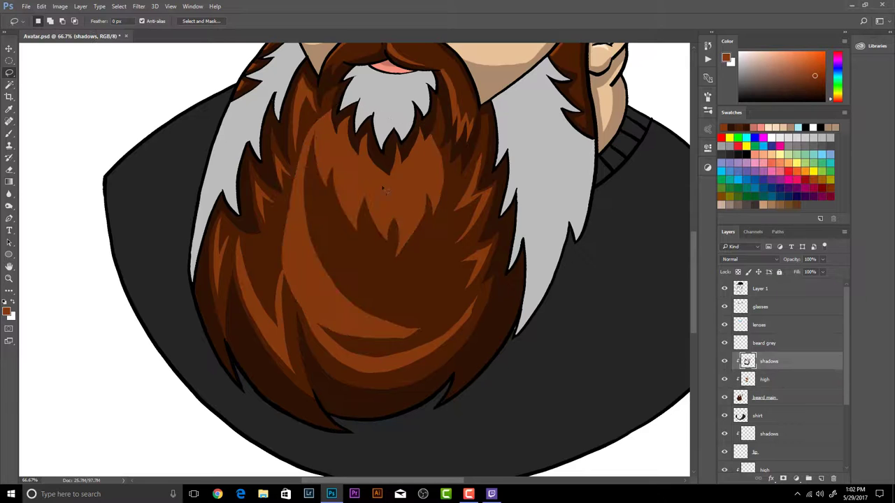
{"action": "mouse_move", "coordinate": [395, 155]}
{"action": "left_mouse_down"}
{"action": "mouse_move", "coordinate": [390, 176]}
{"action": "mouse_move", "coordinate": [396, 146]}
{"action": "left_mouse_up"}
{"action": "key", "text": "ctrl+d"}
On the high layer, retouch the crescent highlight's edges and remove its upper end to separate it from the central highlight
{"action": "key", "text": "alt+bracketleft"}
{"action": "left_click_drag", "start_coordinate": [304, 202], "coordinate": [321, 131]}
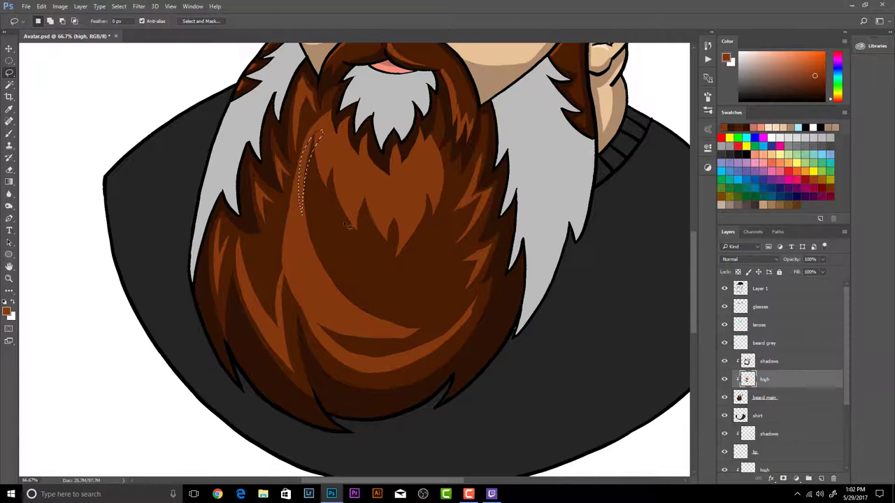
{"action": "key", "text": "alt+BackSpace"}
{"action": "key", "text": "ctrl+d"}
{"action": "left_click_drag", "start_coordinate": [420, 333], "coordinate": [418, 337]}
{"action": "key", "text": "alt+BackSpace"}
{"action": "key", "text": "ctrl+d"}
{"action": "right_click", "coordinate": [329, 105]}
{"action": "left_click", "coordinate": [321, 133]}
{"action": "mouse_move", "coordinate": [331, 105]}
{"action": "left_mouse_down"}
{"action": "mouse_move", "coordinate": [315, 196]}
{"action": "mouse_move", "coordinate": [341, 263]}
{"action": "mouse_move", "coordinate": [401, 323]}
{"action": "mouse_move", "coordinate": [350, 318]}
{"action": "mouse_move", "coordinate": [304, 274]}
{"action": "mouse_move", "coordinate": [286, 186]}
{"action": "mouse_move", "coordinate": [310, 124]}
{"action": "mouse_move", "coordinate": [330, 107]}
{"action": "left_mouse_up"}
{"action": "key", "text": "ctrl+d"}
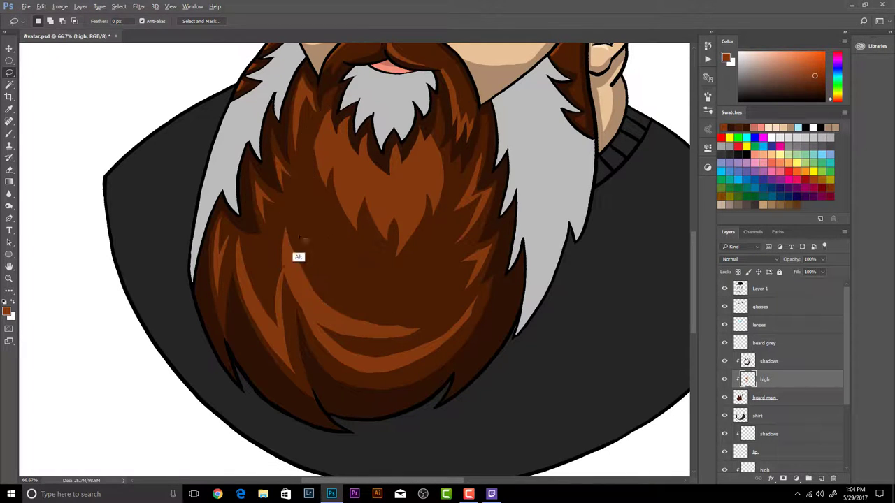
Thin the crescent highlight by cutting lassoed slivers away along its inner edge
{"action": "mouse_move", "coordinate": [293, 221]}
{"action": "left_mouse_down"}
{"action": "mouse_move", "coordinate": [292, 246]}
{"action": "mouse_move", "coordinate": [324, 312]}
{"action": "mouse_move", "coordinate": [398, 333]}
{"action": "mouse_move", "coordinate": [419, 326]}
{"action": "left_mouse_up"}
{"action": "key", "text": "ctrl+d"}
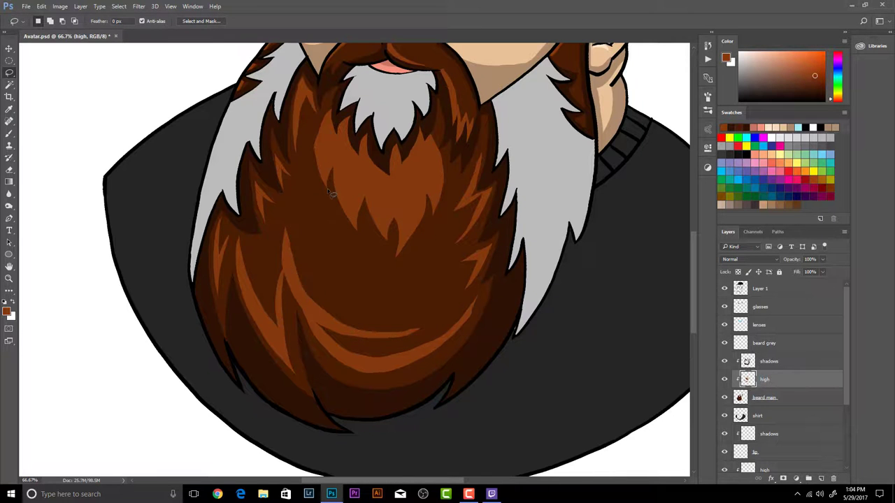
{"action": "mouse_move", "coordinate": [295, 222]}
{"action": "left_mouse_down"}
{"action": "mouse_move", "coordinate": [307, 299]}
{"action": "mouse_move", "coordinate": [341, 277]}
{"action": "left_mouse_up"}
{"action": "key", "text": "ctrl+d"}
Reshape the crescent highlight's right end into a shorter, sharper tip on the lower beard
{"action": "left_click", "coordinate": [290, 248], "text": "ctrl"}
{"action": "key", "text": "alt+bracketleft"}
{"action": "key", "text": "alt+bracketleft"}
{"action": "key", "text": "alt+bracketleft"}
{"action": "key", "text": "alt+bracketleft"}
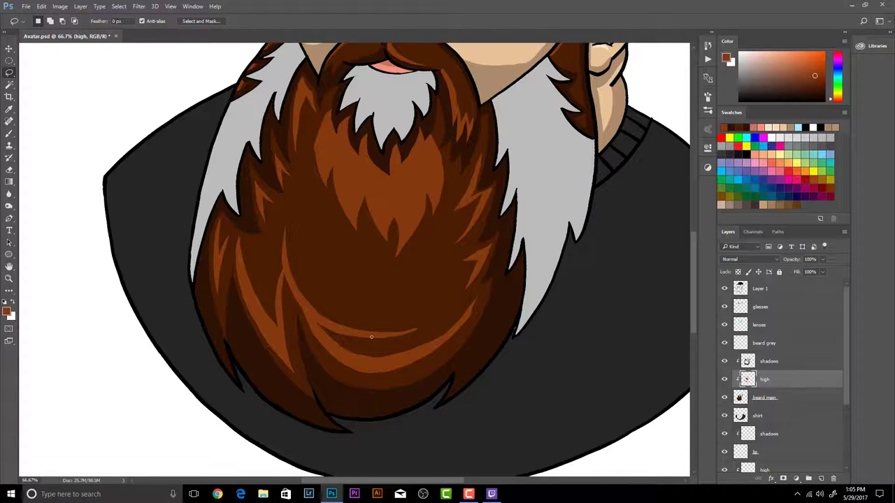
{"action": "left_click_drag", "start_coordinate": [413, 327], "coordinate": [351, 340]}
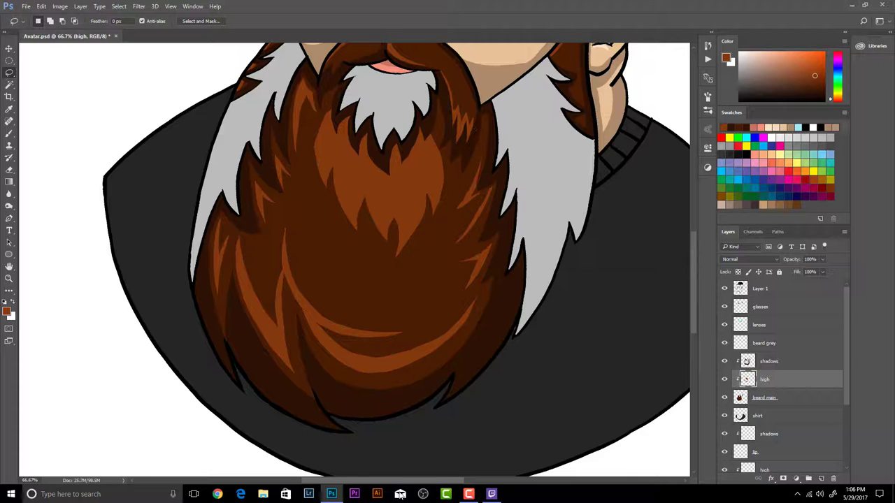
Save the changes to Avatar.psd
{"action": "left_click", "coordinate": [26, 6]}
{"action": "left_click", "coordinate": [33, 100]}
Remove the large jagged central highlight below the grey chin patch from the high layer
{"action": "scroll", "coordinate": [349, 267], "scroll_direction": "up", "scroll_amount": 5}
{"action": "key", "text": "z"}
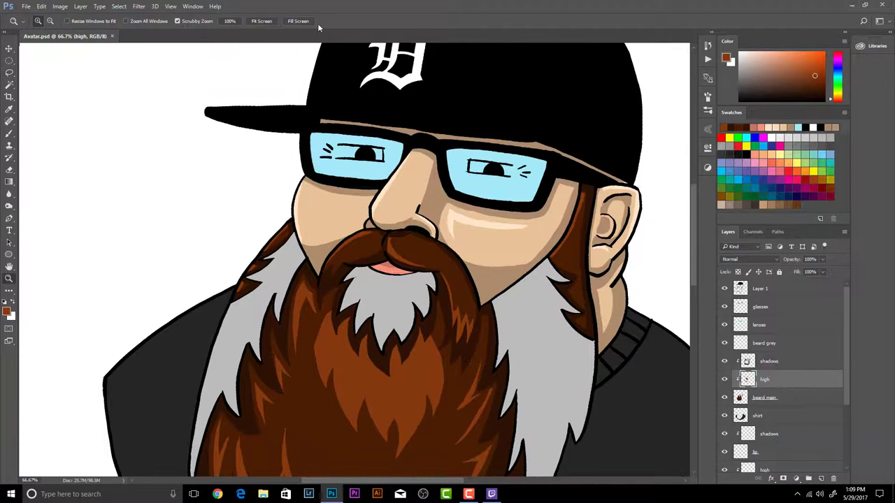
{"action": "key", "text": "ctrl+0"}
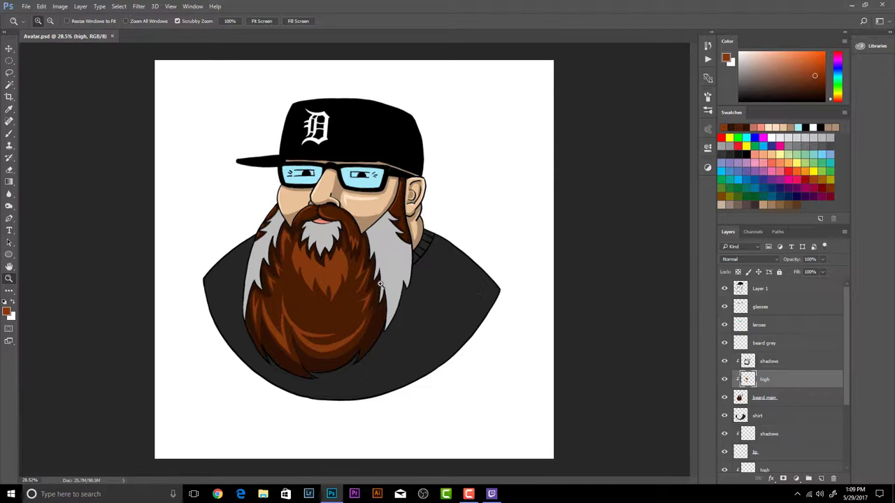
{"action": "left_click", "coordinate": [14, 132]}
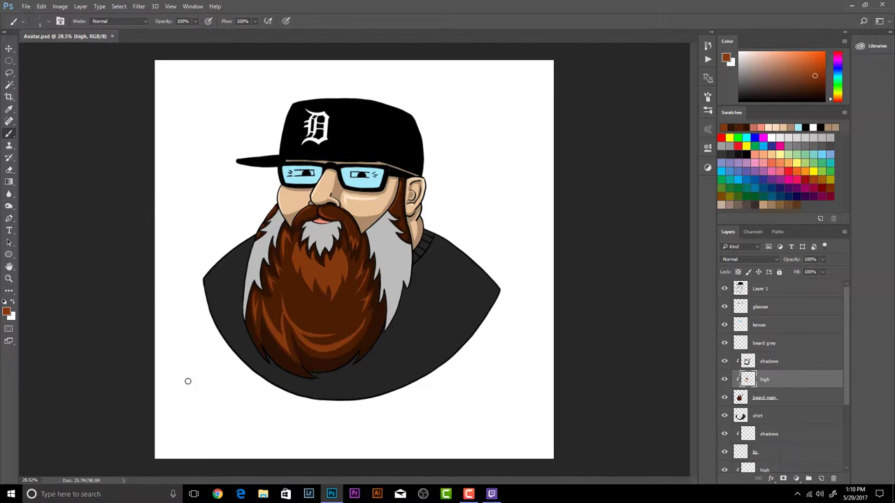
{"action": "mouse_move", "coordinate": [305, 288]}
{"action": "left_mouse_down"}
{"action": "mouse_move", "coordinate": [301, 264]}
{"action": "mouse_move", "coordinate": [343, 253]}
{"action": "mouse_move", "coordinate": [342, 272]}
{"action": "left_mouse_up"}
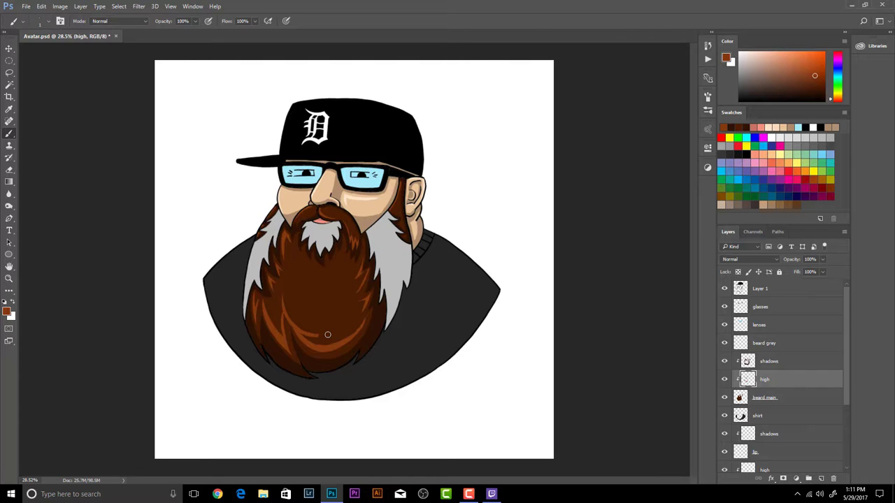
Add a clipped layer named shadows above the beard grey layer and sample the beard's light grey
{"action": "left_click", "coordinate": [782, 343]}
{"action": "left_click", "coordinate": [821, 479]}
{"action": "key", "text": "ctrl+alt+g"}
{"action": "double_click", "coordinate": [789, 347]}
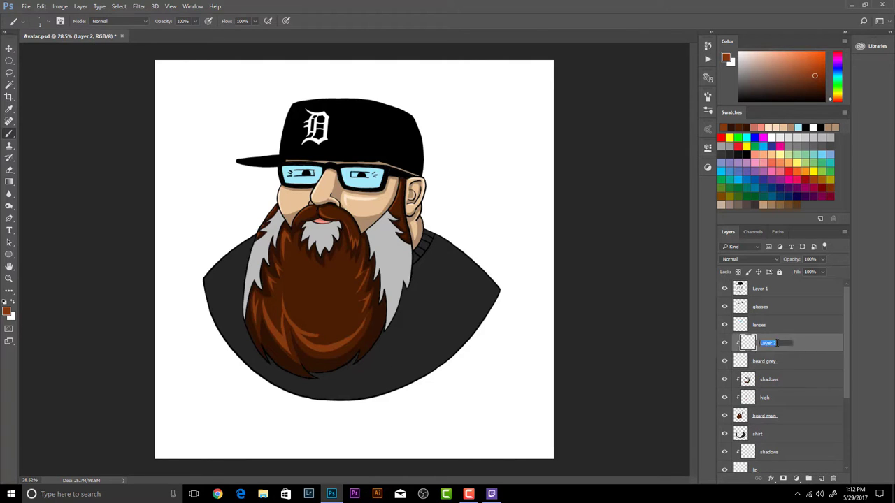
{"action": "type", "text": "shadows"}
{"action": "key", "text": "Return"}
{"action": "left_click", "coordinate": [383, 233], "text": "alt"}
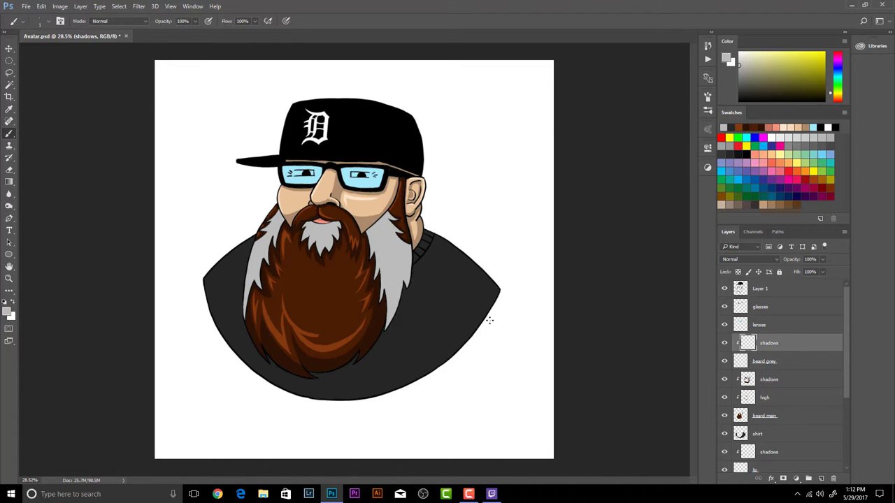